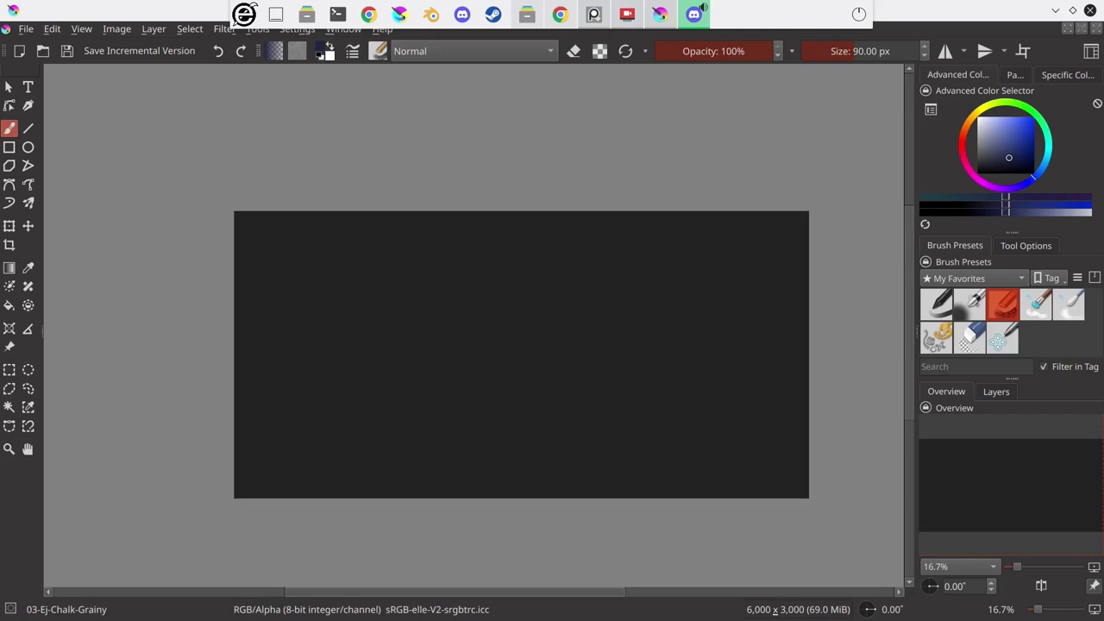
- Bring the Krita window with the dark 6000×3000 SFireworks canvas to the front
click(927, 16)
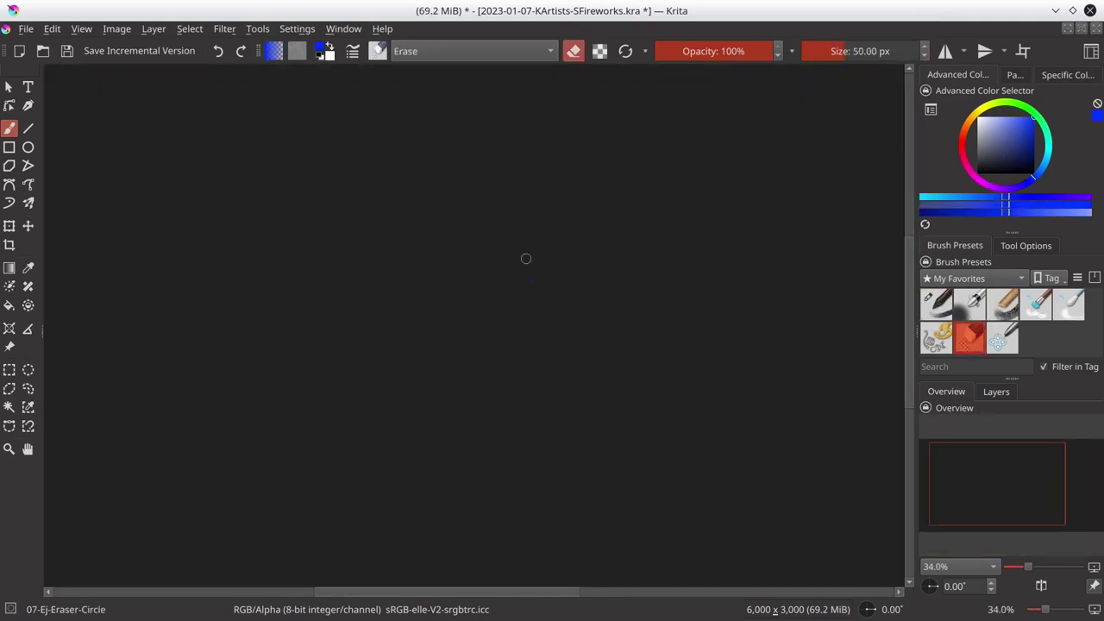
- Sketch the man's forehead, nose, brow and lips-to-chin line in blue, erasing a stray curl
drag(485, 209, 489, 262)
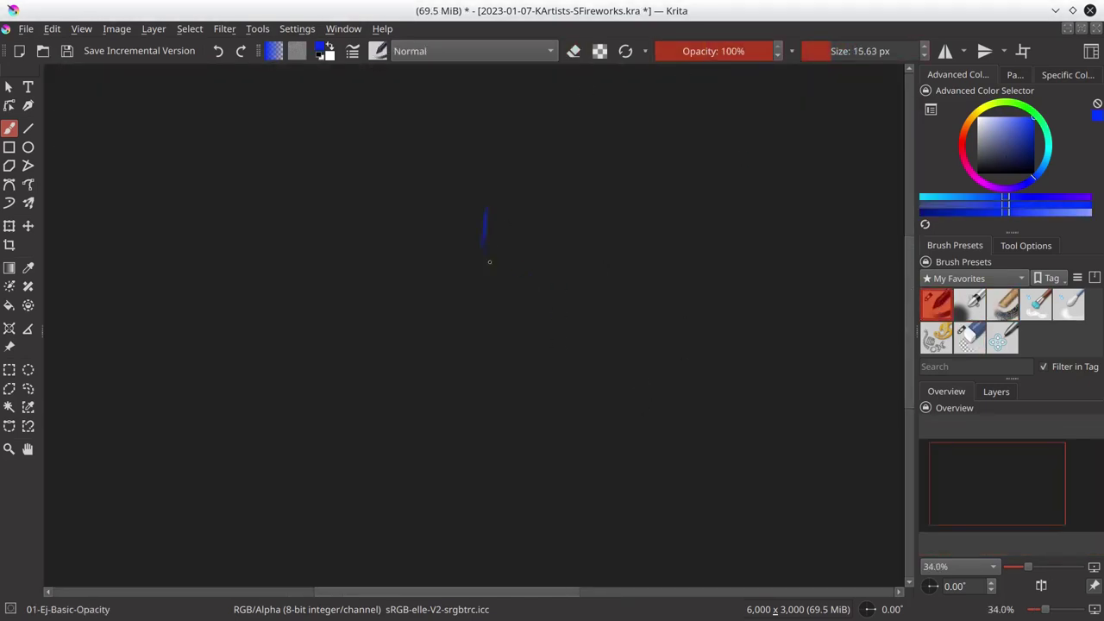
drag(494, 185, 498, 180)
drag(496, 312, 491, 312)
drag(533, 248, 544, 256)
key(e)
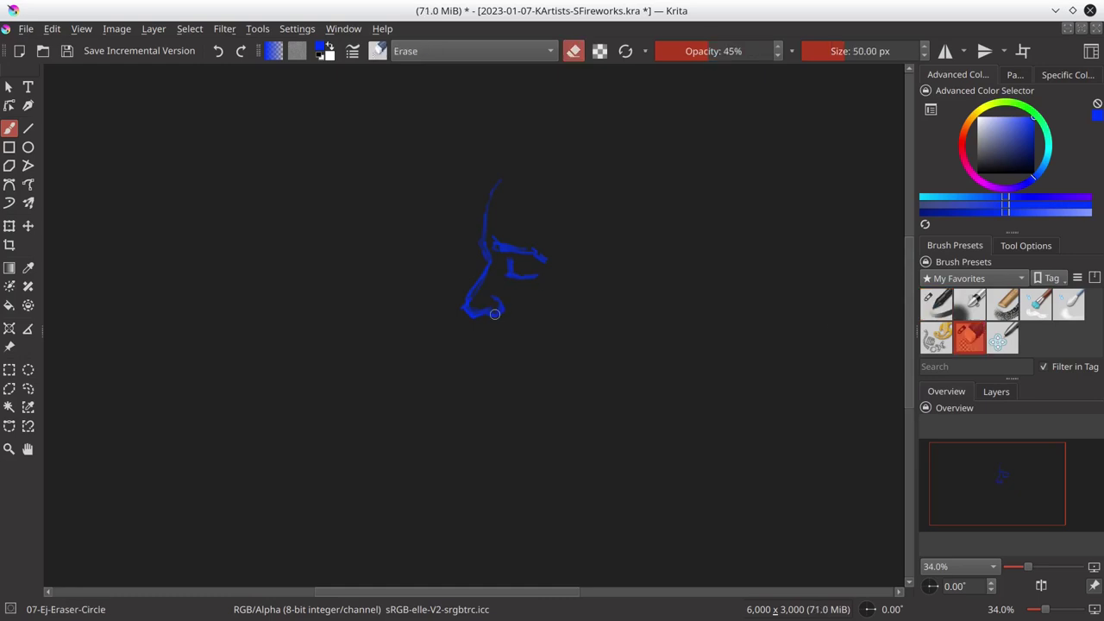
drag(492, 311, 500, 304)
key(e)
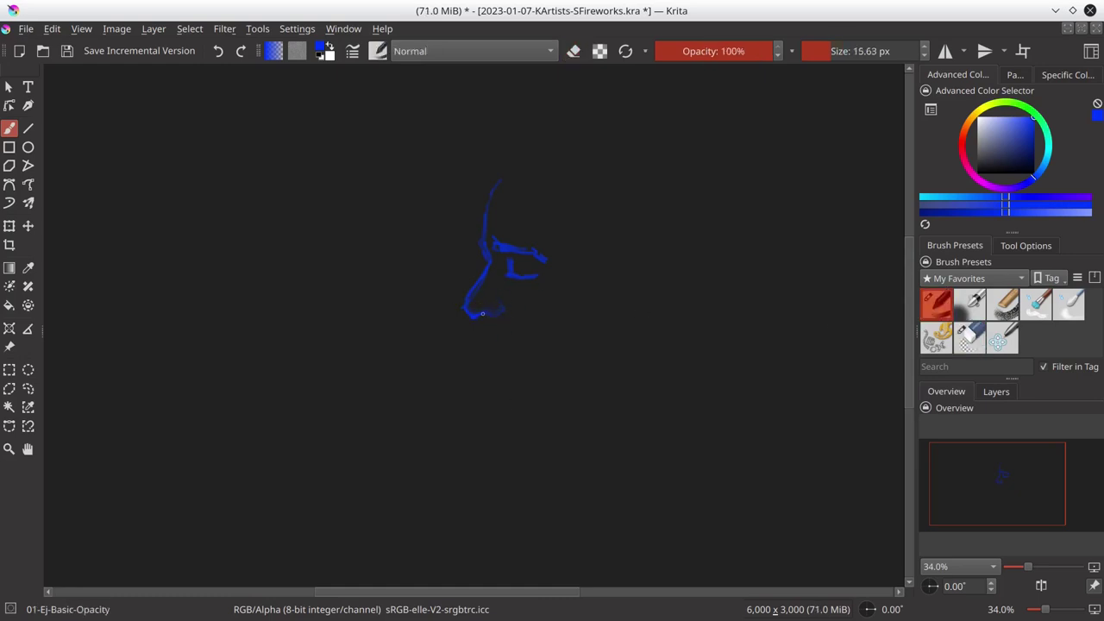
mouse_move(482, 320)
mouse_down()
mouse_move(486, 385)
mouse_move(575, 385)
mouse_up()
- Add the woman's forehead line and a curve under the chins, undoing and erasing extra strokes
drag(435, 296, 461, 290)
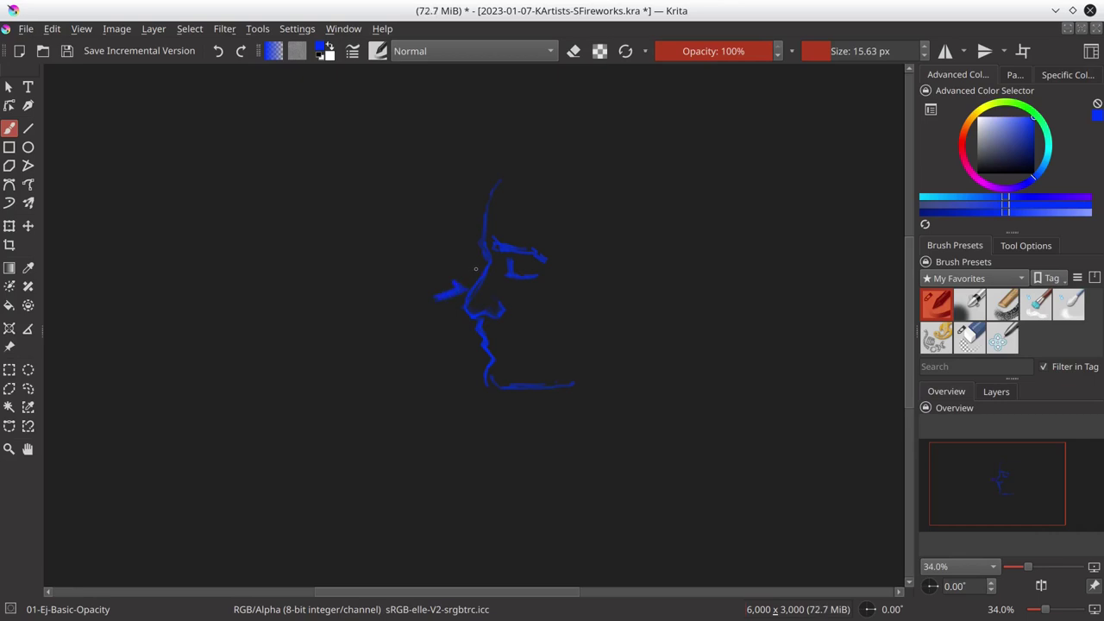
key(ctrl+z)
key(slash)
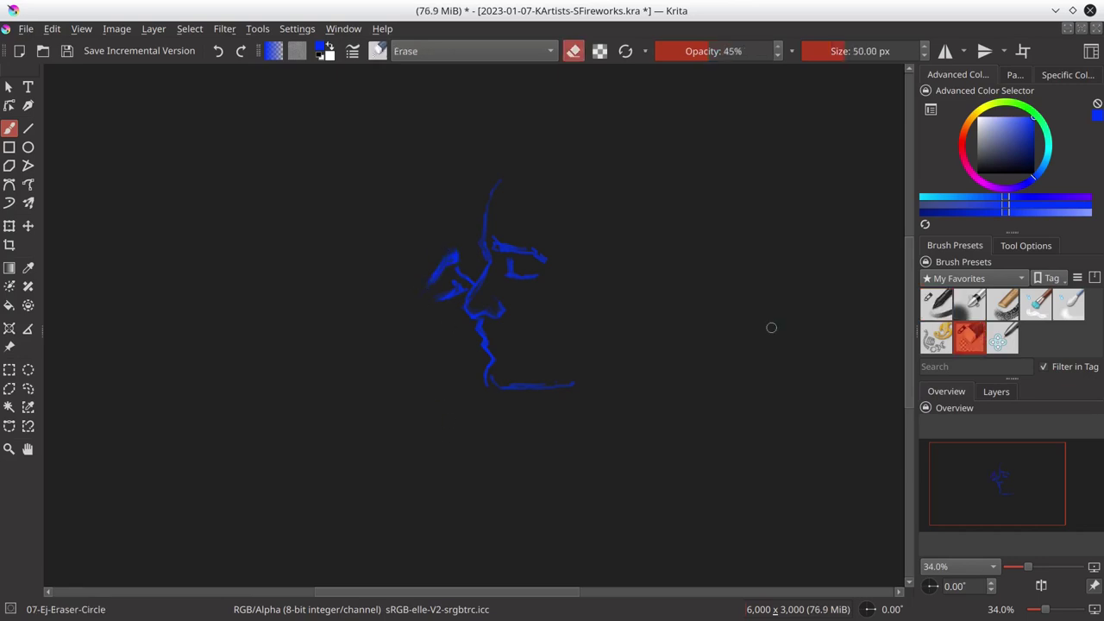
key(slash)
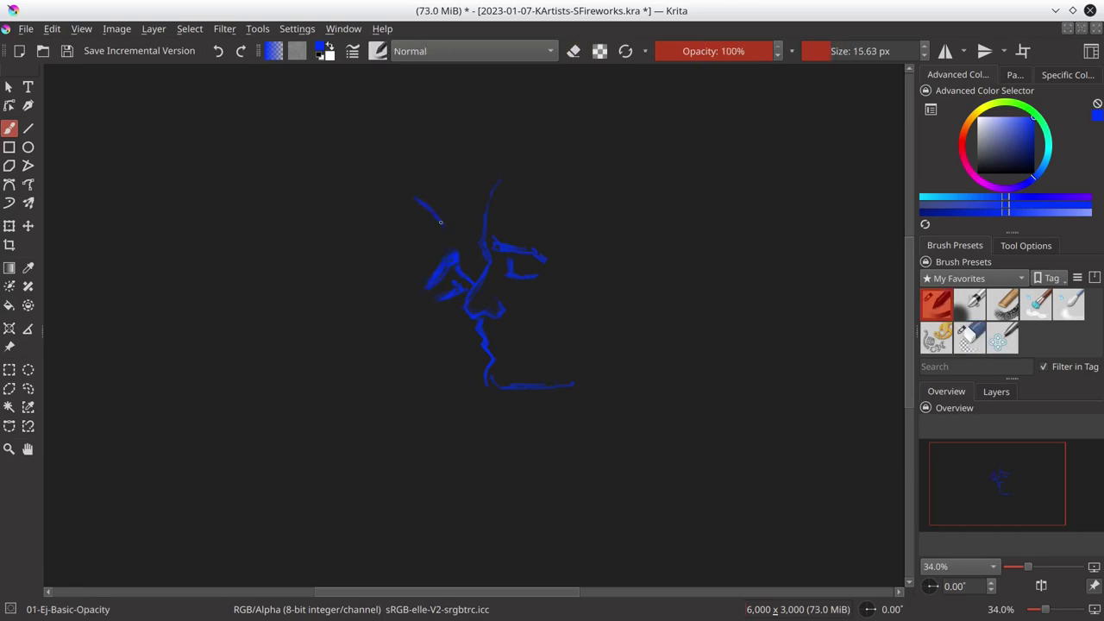
drag(440, 222, 450, 245)
drag(399, 412, 504, 409)
key(slash)
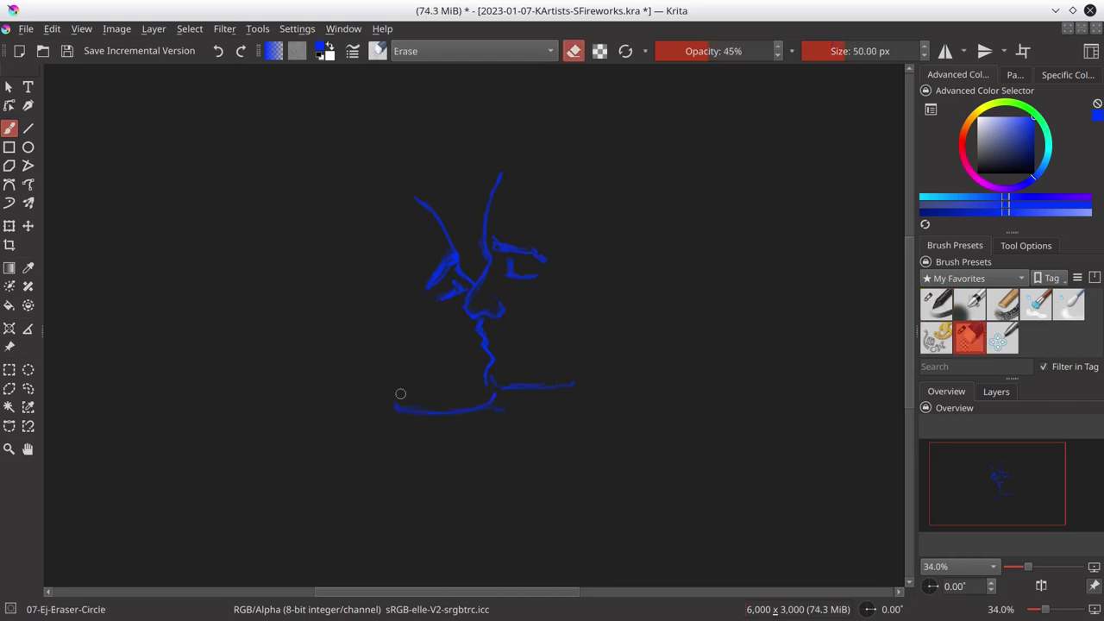
mouse_move(400, 393)
mouse_down()
mouse_move(494, 399)
mouse_move(379, 417)
mouse_move(570, 390)
mouse_up()
key(slash)
- Draw the second profile's mouth-and-chin zigzag, cheek, jaw line and ear
key(slash)
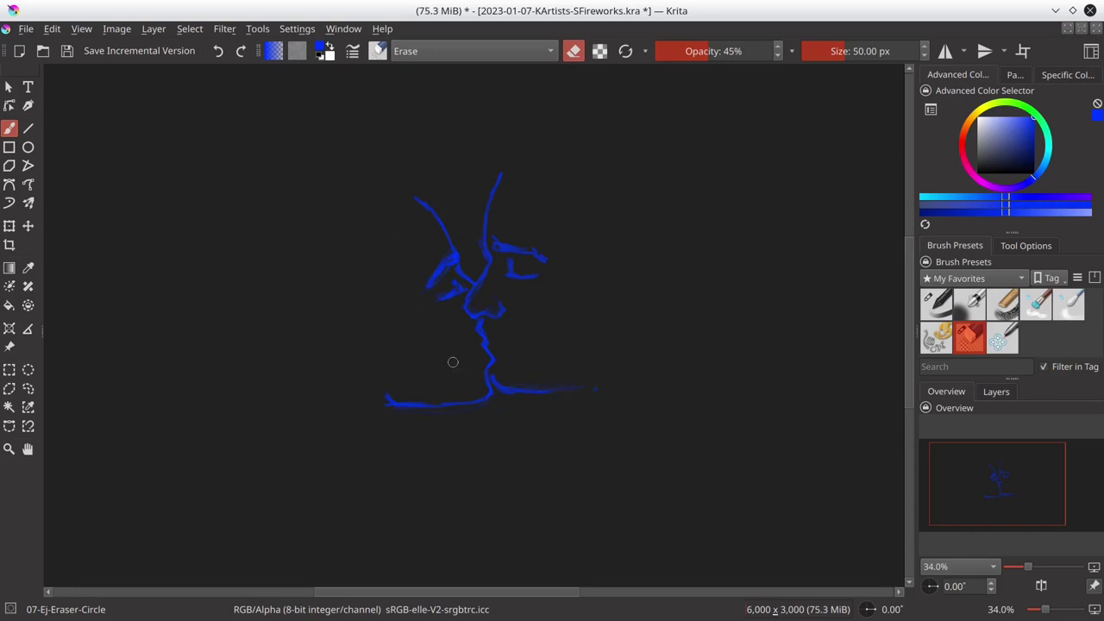
key(slash)
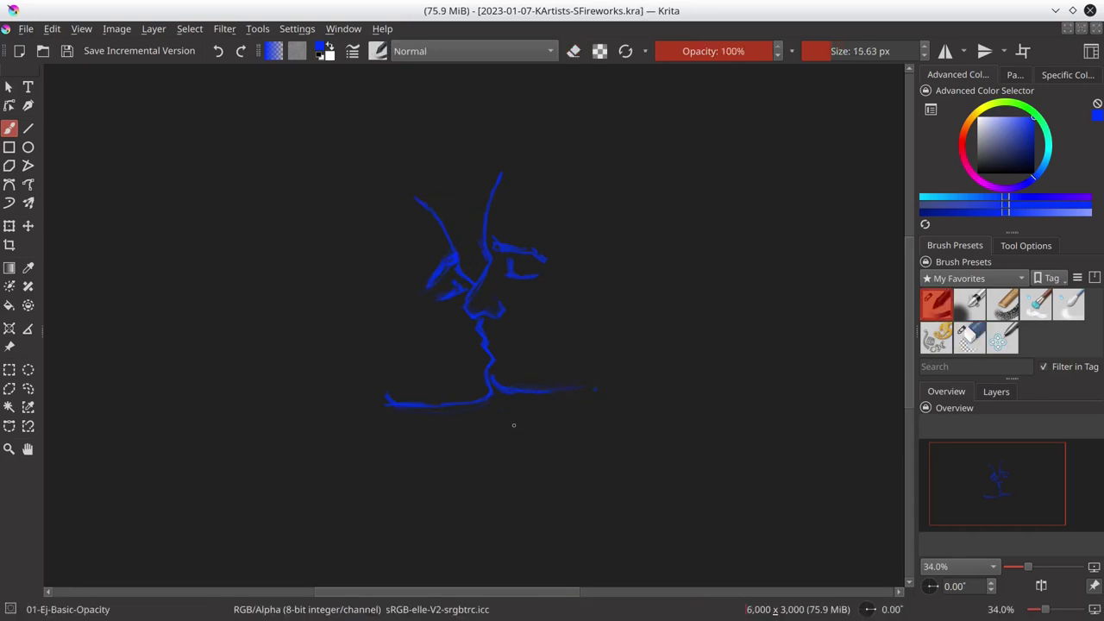
drag(482, 317, 502, 363)
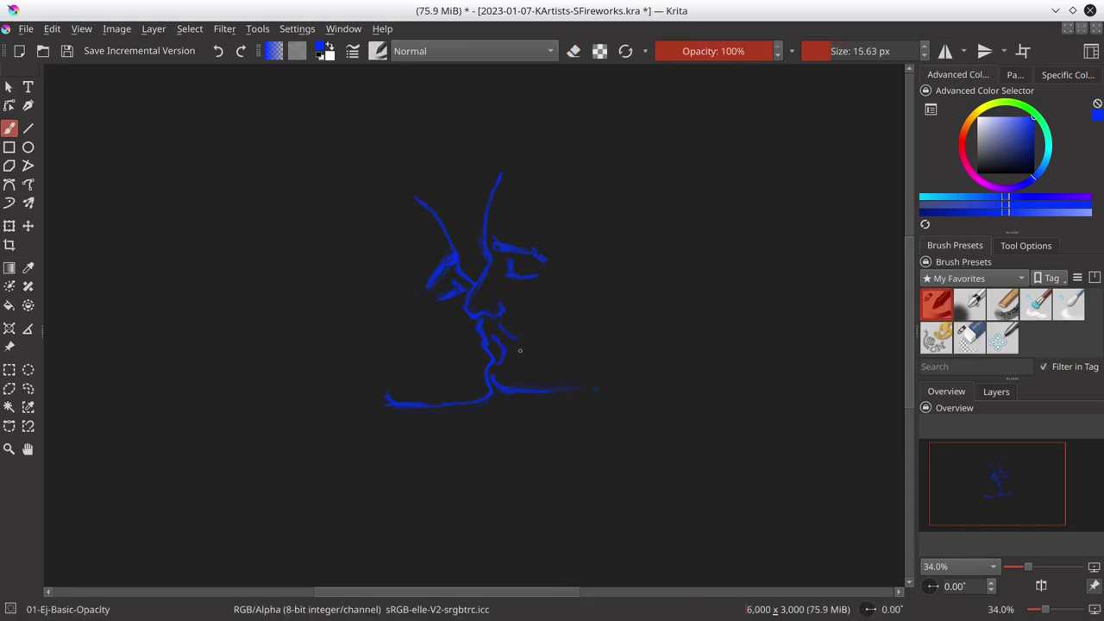
drag(596, 240, 598, 333)
drag(568, 393, 613, 368)
mouse_move(623, 286)
mouse_down()
mouse_move(646, 253)
mouse_move(682, 295)
mouse_up()
mouse_move(639, 324)
mouse_down()
mouse_move(672, 302)
mouse_move(661, 278)
mouse_move(652, 306)
mouse_up()
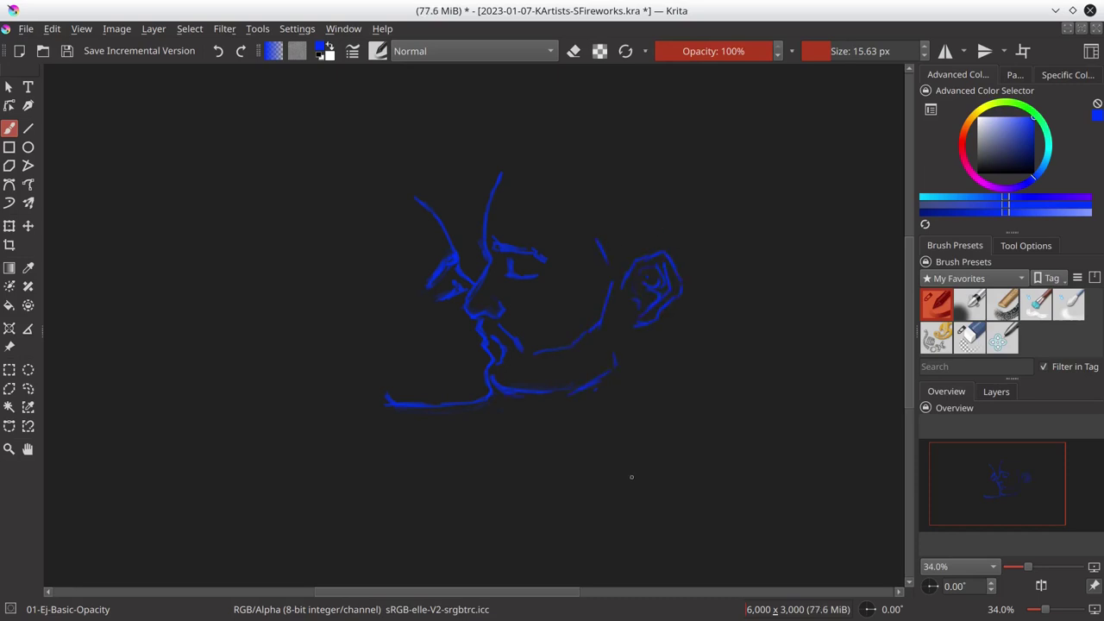
- Outline the top and back of the man's head, his neck and a small hand shape
drag(596, 185, 597, 222)
mouse_move(521, 175)
mouse_down()
mouse_move(552, 170)
mouse_move(514, 131)
mouse_move(690, 155)
mouse_move(612, 170)
mouse_up()
mouse_move(690, 160)
mouse_down()
mouse_move(704, 217)
mouse_move(693, 316)
mouse_up()
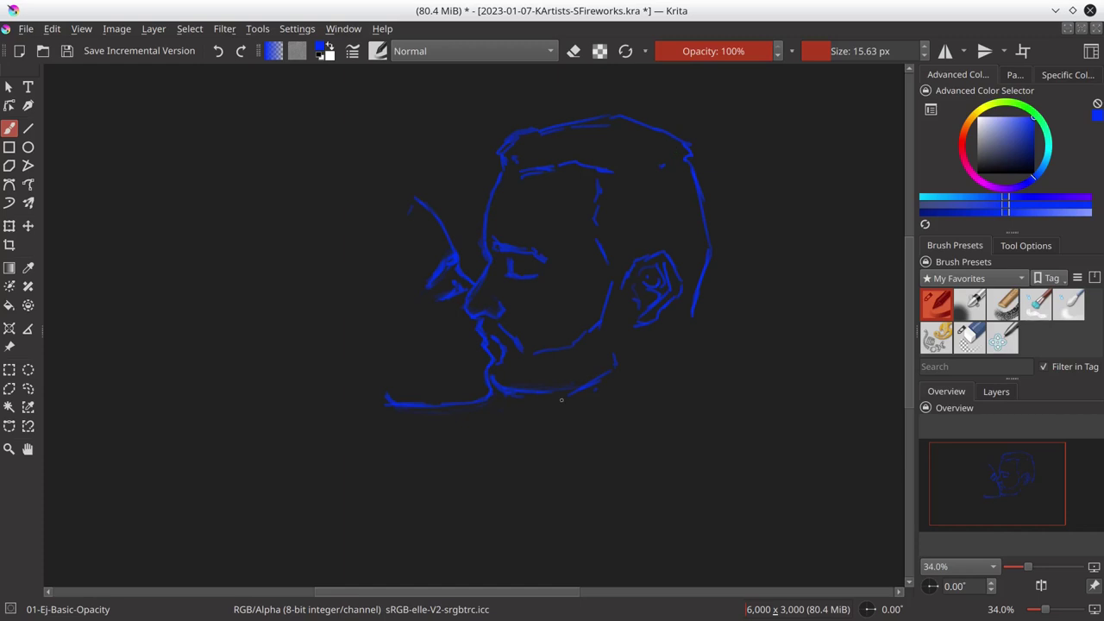
drag(557, 396, 578, 415)
drag(428, 446, 431, 520)
drag(368, 419, 355, 434)
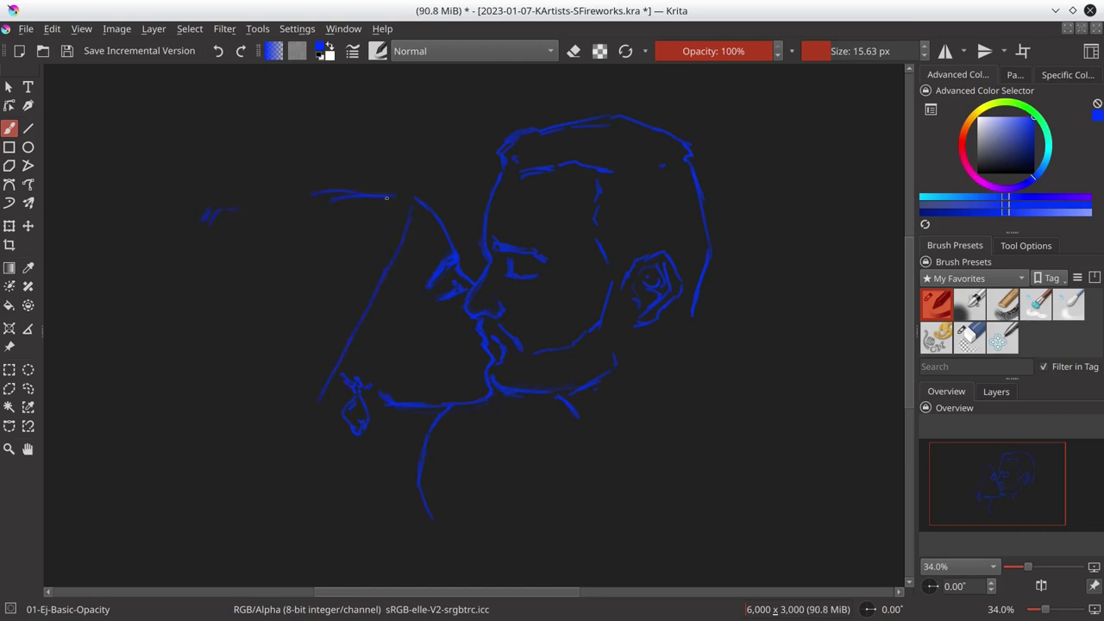
- Sketch the woman's hair, back of head, neck line and fingers, then zoom out
drag(302, 187, 402, 203)
drag(259, 200, 413, 201)
drag(205, 219, 263, 207)
mouse_move(250, 255)
mouse_down()
mouse_move(274, 421)
mouse_move(250, 465)
mouse_up()
mouse_move(284, 416)
mouse_down()
mouse_move(297, 509)
mouse_move(310, 442)
mouse_up()
drag(255, 470, 234, 512)
drag(325, 403, 301, 492)
drag(278, 516, 268, 530)
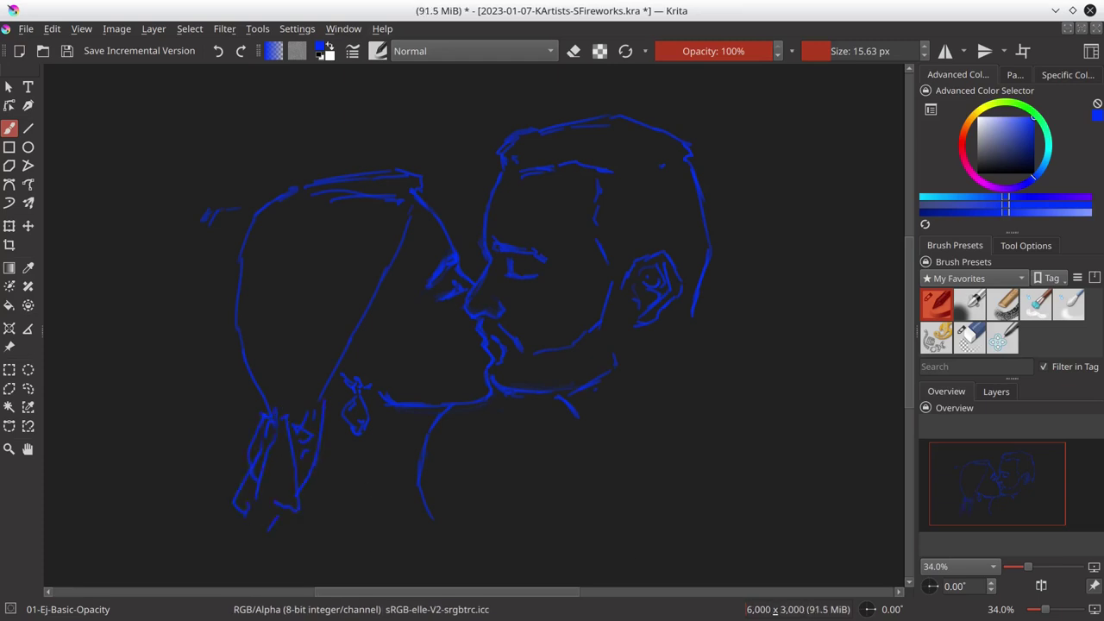
scroll(508, 518, down, 3)
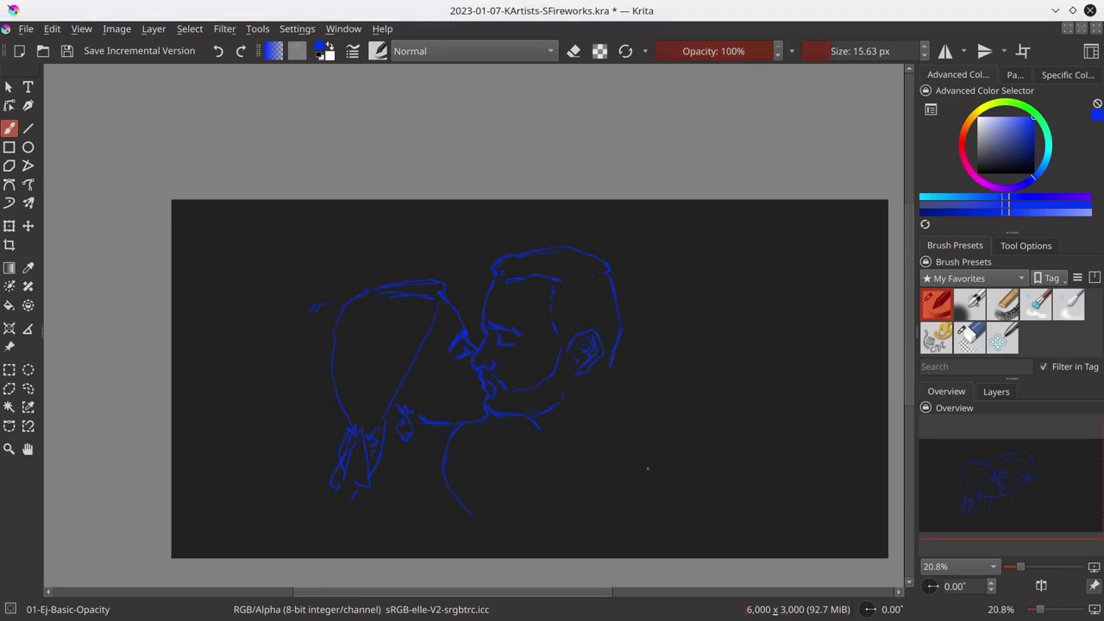
- Draw the clasped hands below the faces, toggling between brush and eraser presets
click(970, 337)
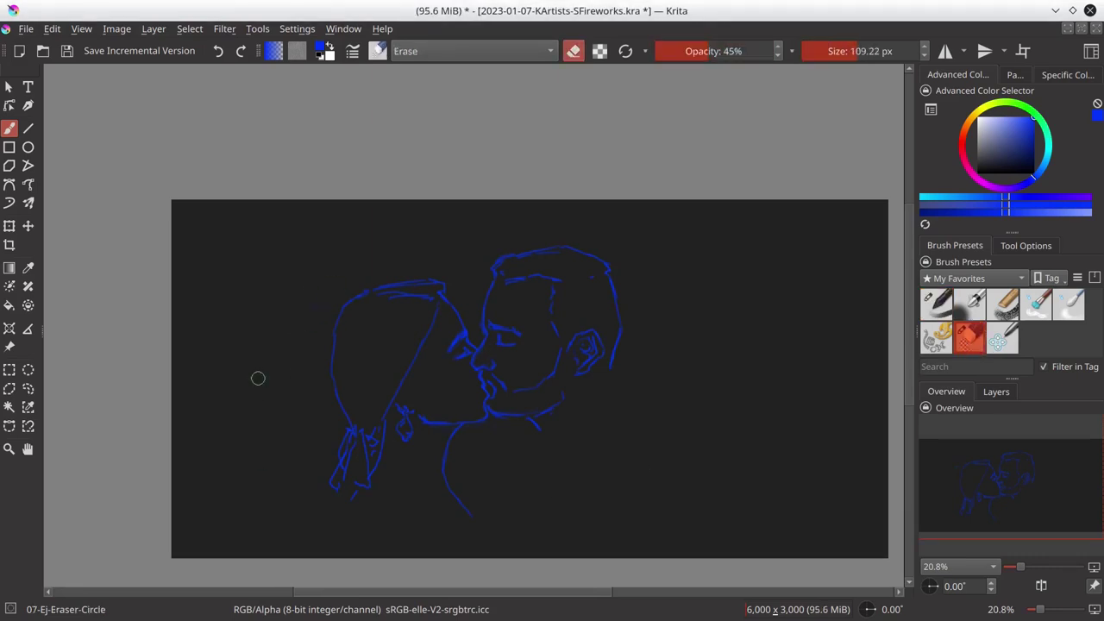
key(slash)
scroll(529, 423, down, 2)
mouse_move(474, 450)
mouse_down()
mouse_move(470, 477)
mouse_move(519, 426)
mouse_up()
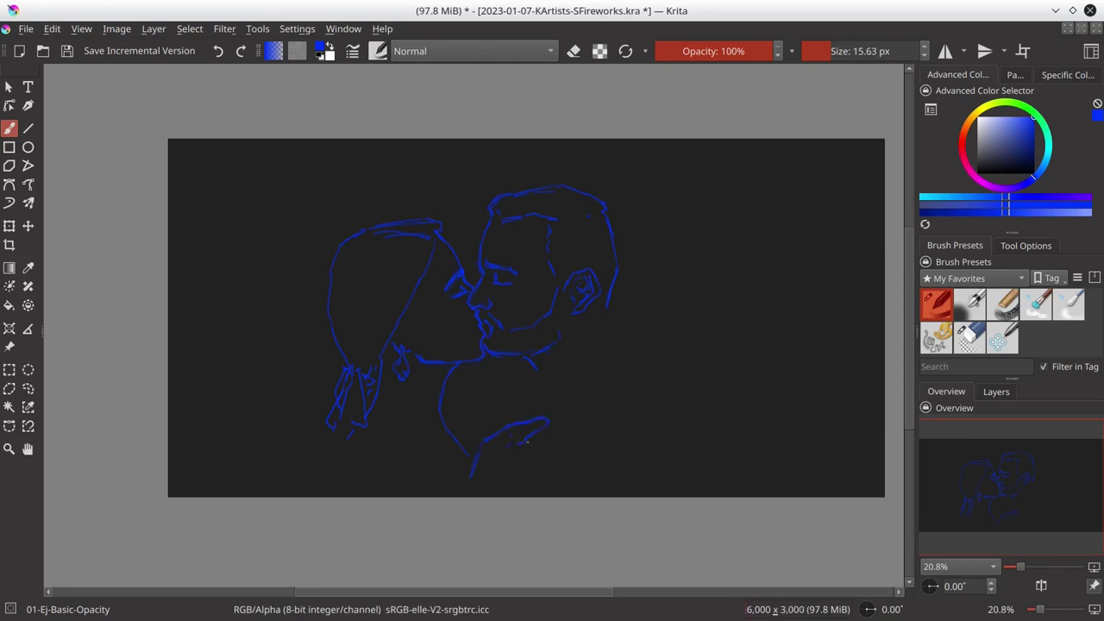
mouse_move(552, 433)
mouse_down()
mouse_move(493, 443)
mouse_move(527, 455)
mouse_up()
click(969, 337)
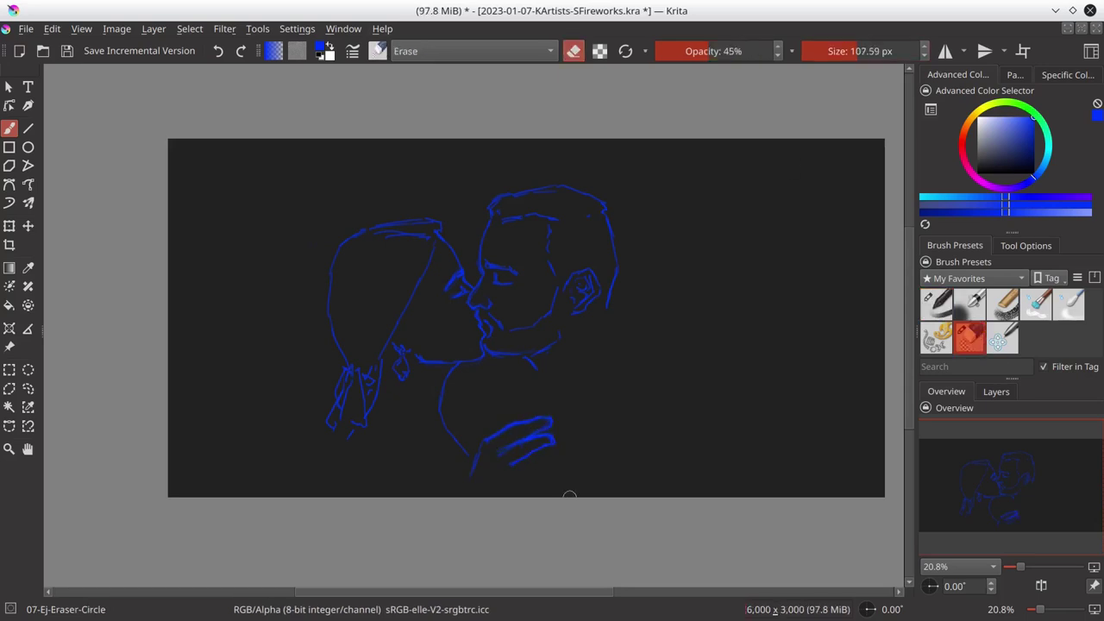
click(947, 312)
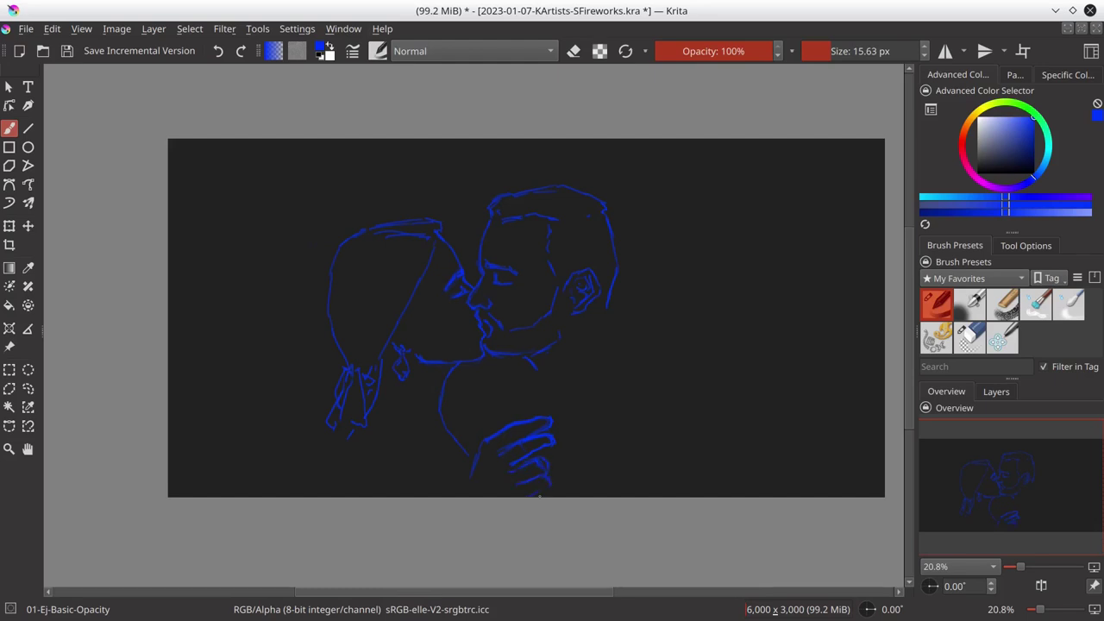
drag(480, 457, 467, 493)
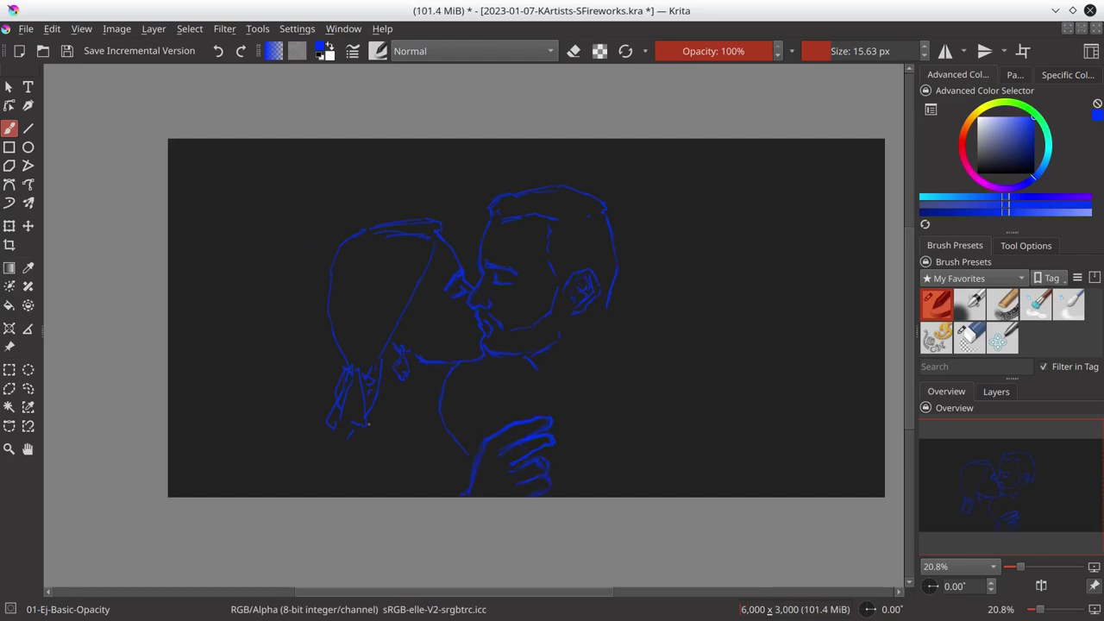
drag(353, 449, 440, 466)
- Add the stick rising from the hands and the man's shoulder and back line
click(328, 445)
drag(547, 376, 553, 360)
mouse_move(565, 366)
mouse_down()
mouse_move(628, 319)
mouse_move(663, 316)
mouse_move(614, 363)
mouse_up()
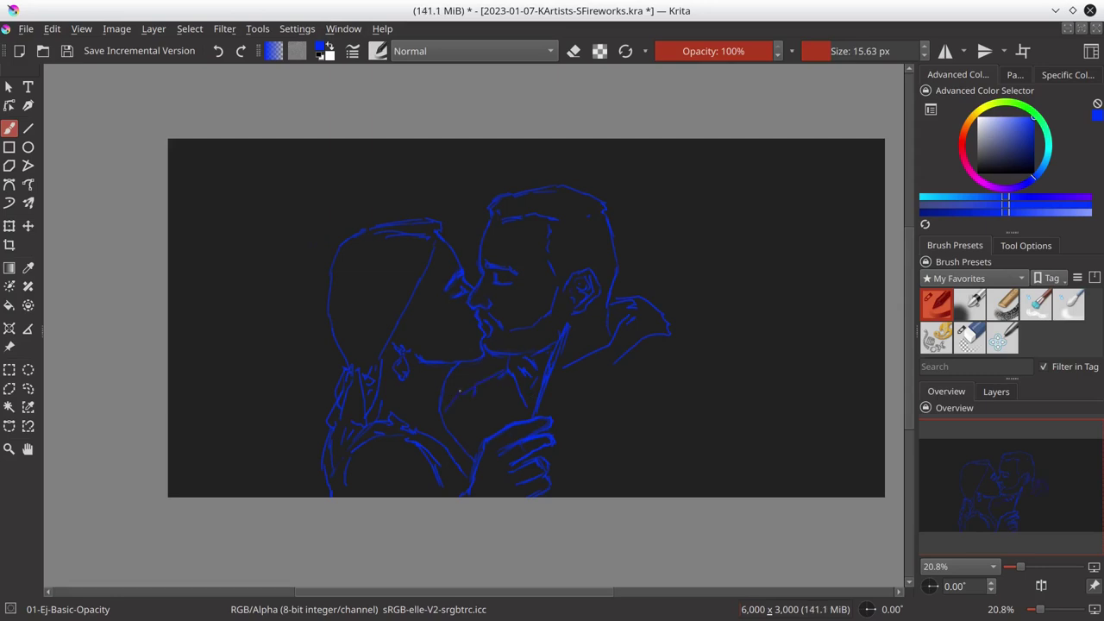
key(slash)
drag(524, 367, 507, 380)
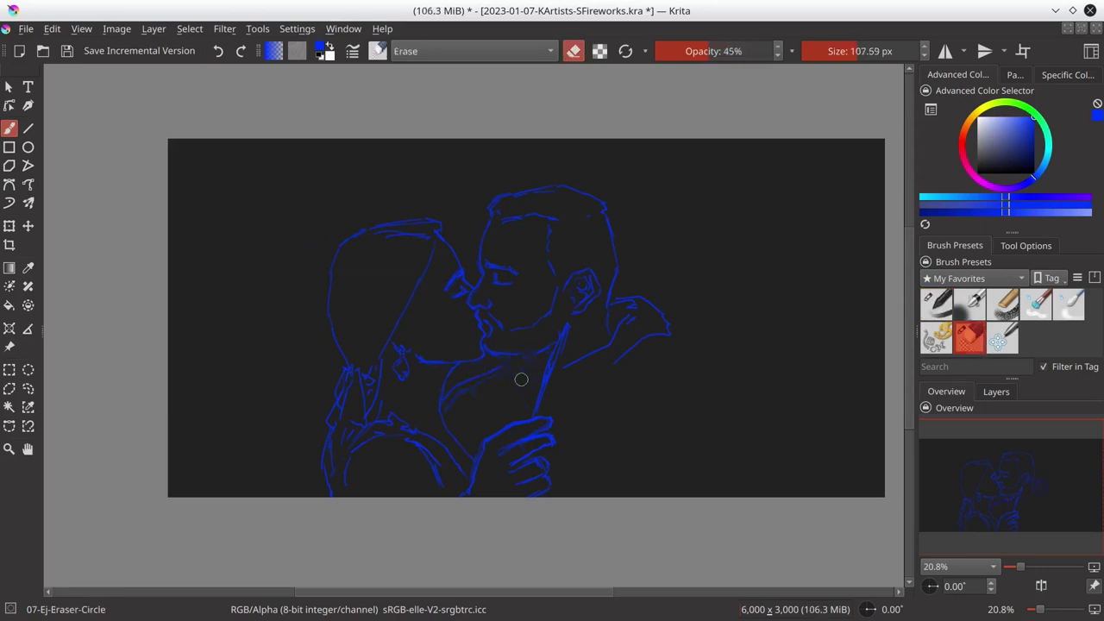
key(slash)
mouse_move(582, 374)
mouse_down()
mouse_move(700, 368)
mouse_move(735, 446)
mouse_up()
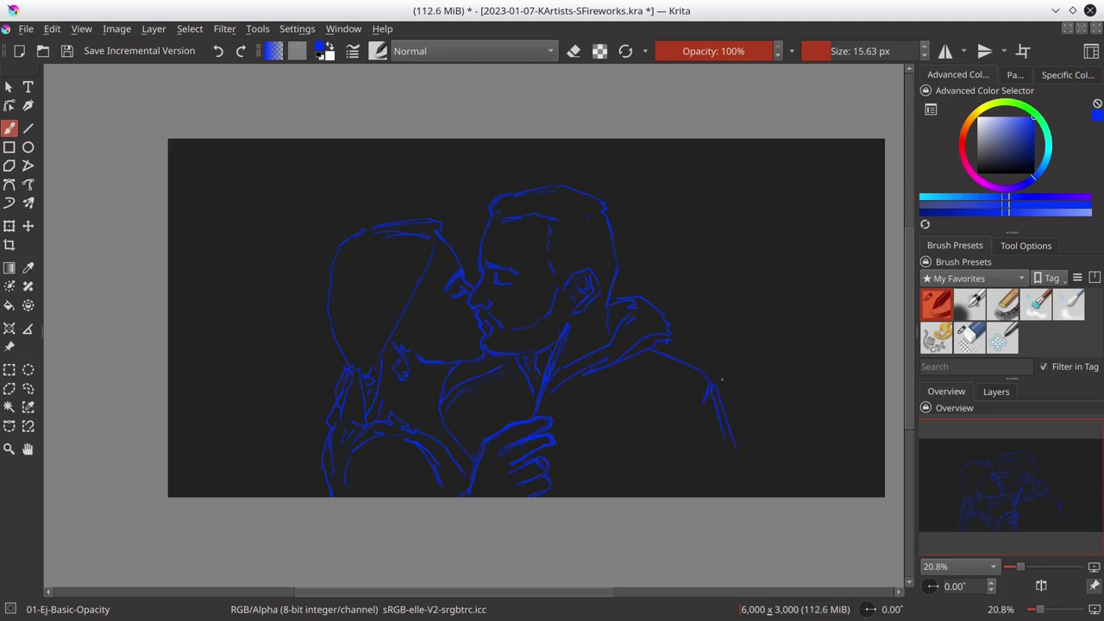
- Mirror the view to check the sketch, then lasso and transform the hands
key(m)
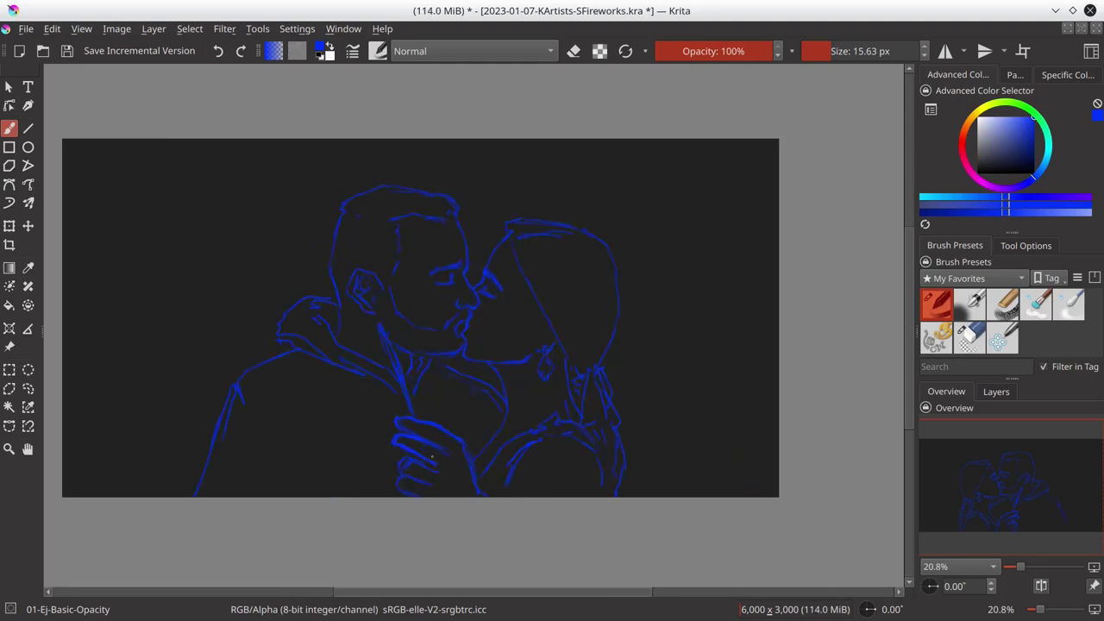
key(l)
drag(406, 463, 404, 466)
key(ctrl+t)
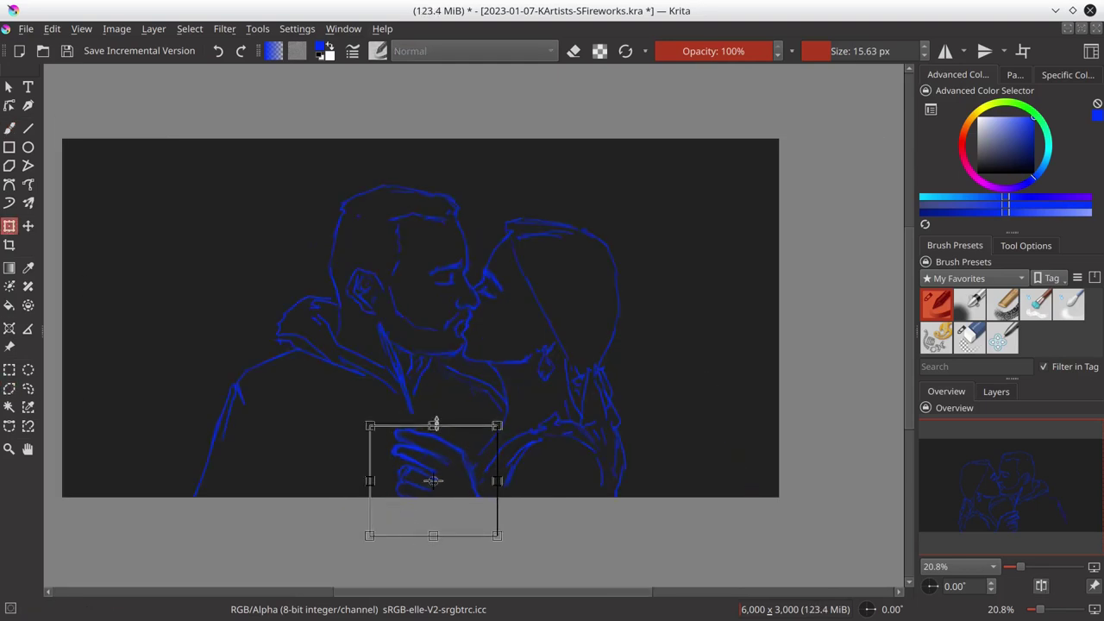
key(Return)
key(b)
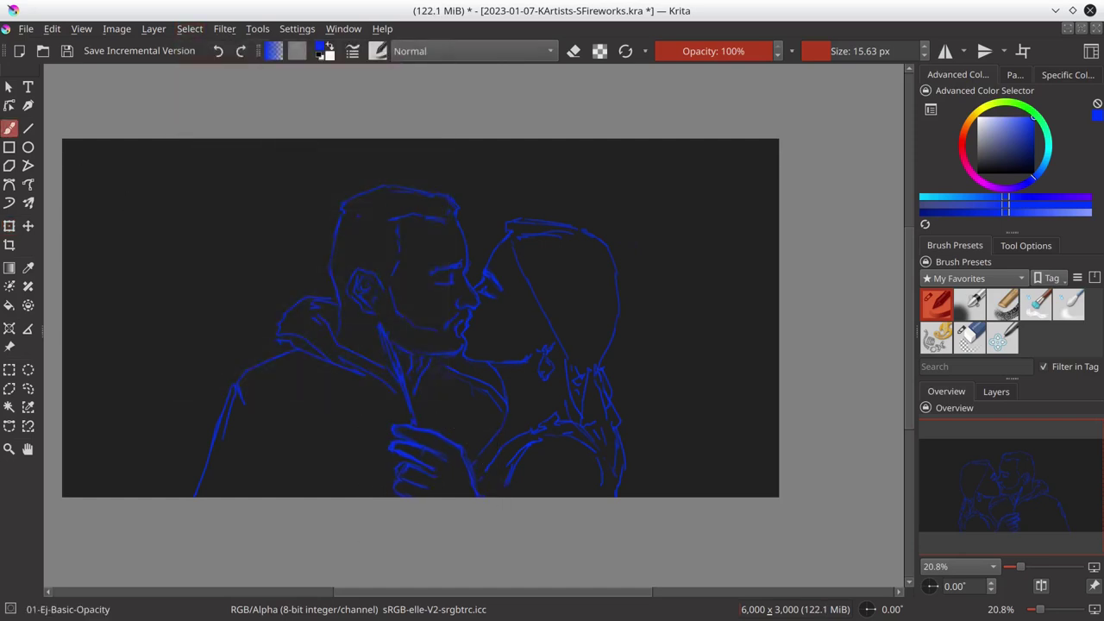
- Scale up and reposition the whole line sketch so it fills more of the canvas
key(ctrl+t)
drag(190, 180, 153, 157)
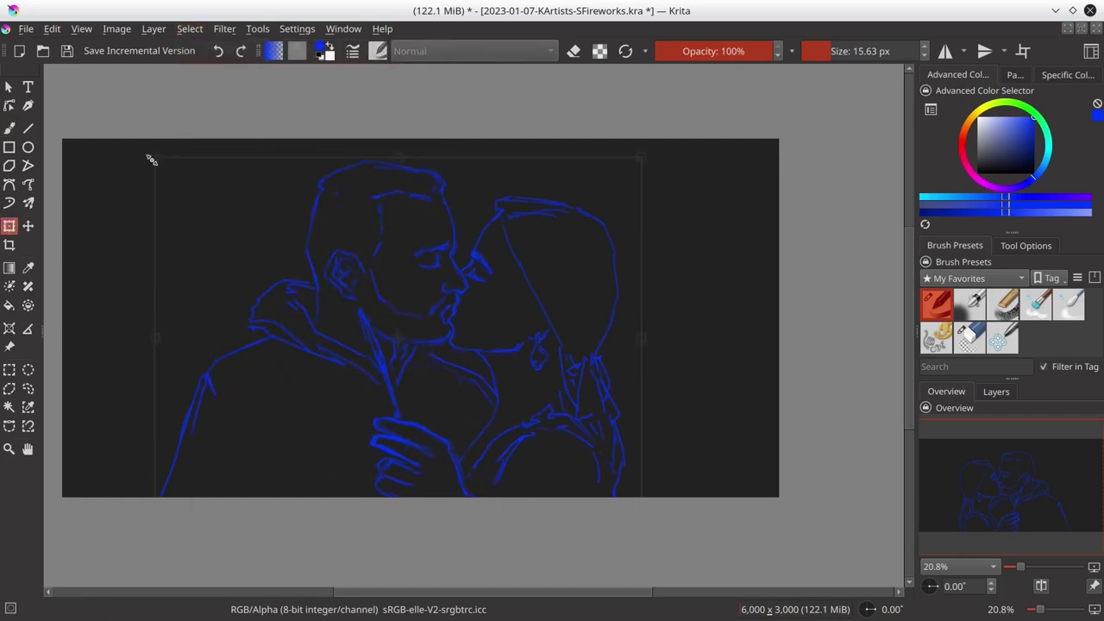
drag(641, 518, 650, 522)
key(Return)
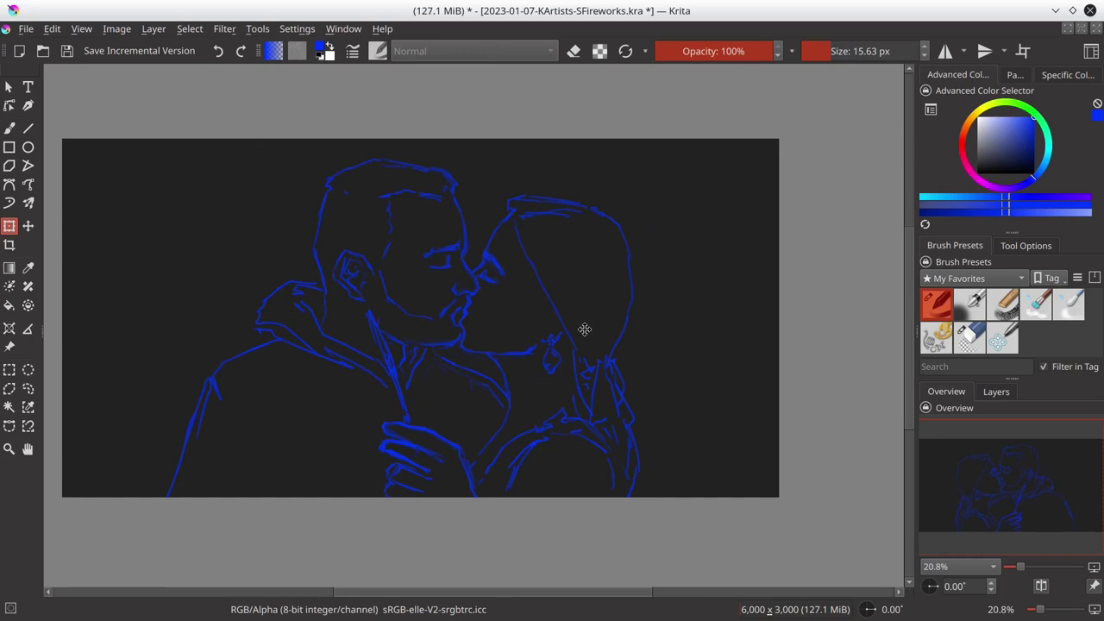
click(9, 388)
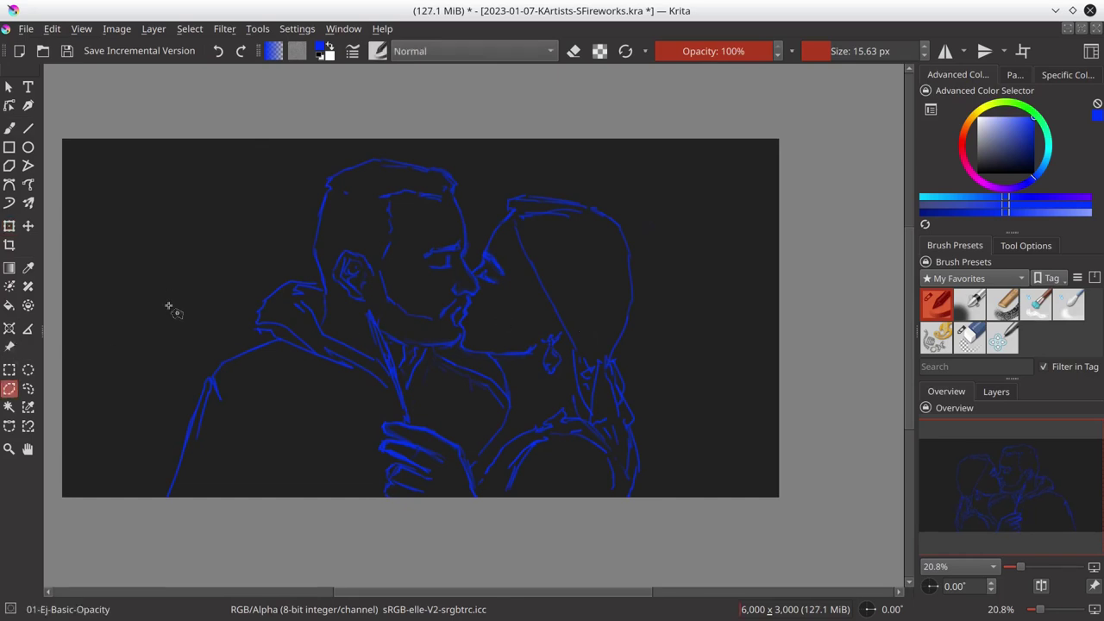
- Trace a polygonal selection around the man's shoulder, head, nose and chin, then save
click(168, 495)
click(261, 343)
click(258, 321)
click(264, 297)
click(290, 282)
click(323, 285)
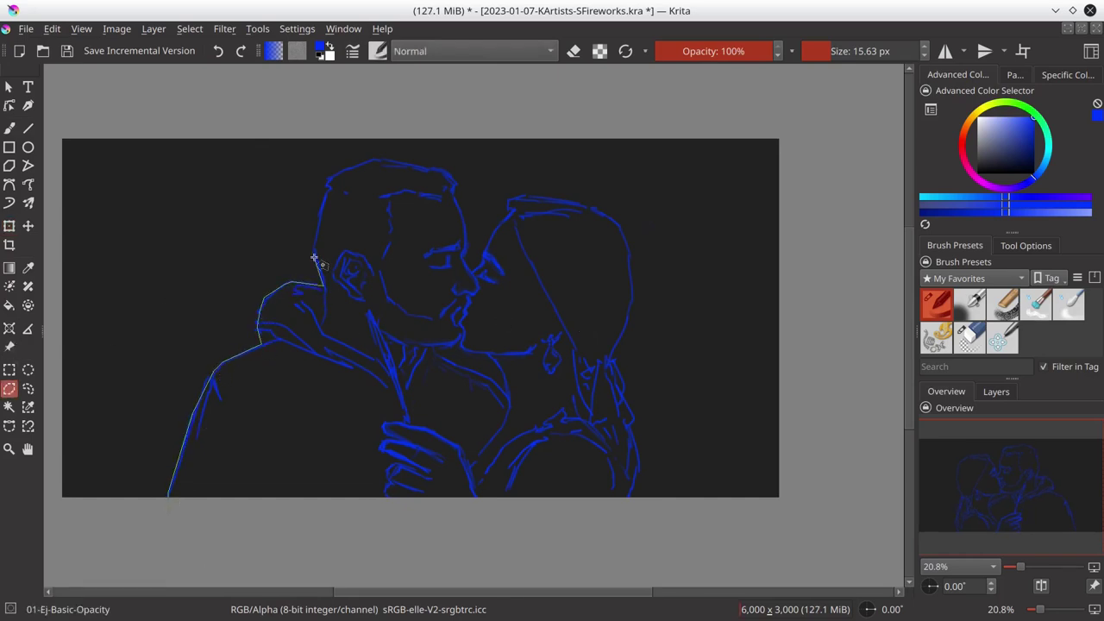
click(313, 250)
click(326, 183)
click(386, 158)
click(448, 170)
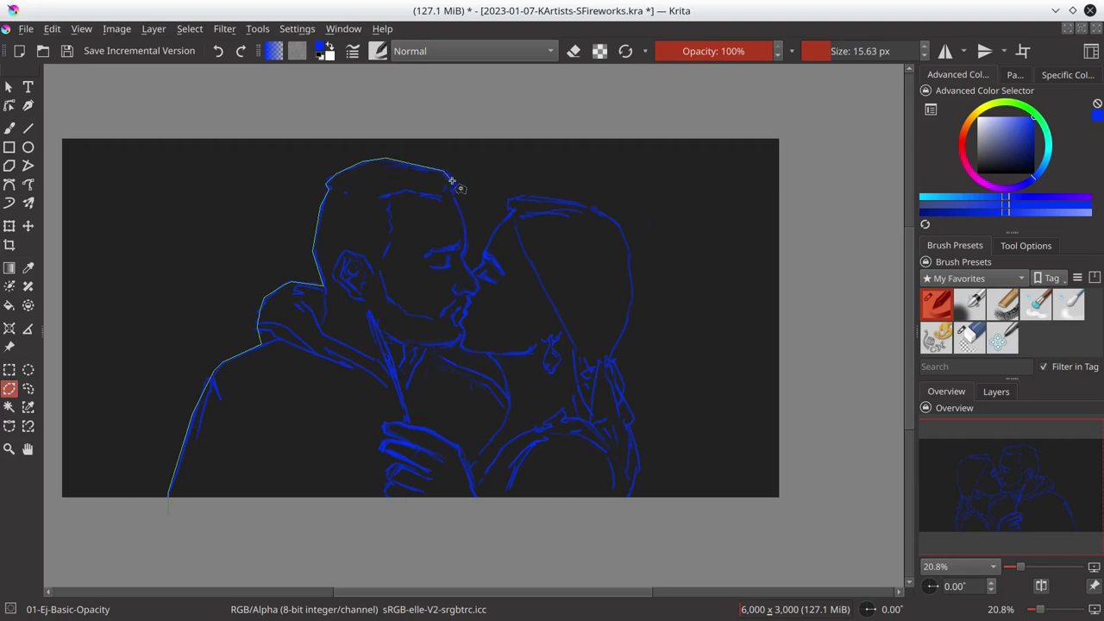
click(465, 248)
click(471, 270)
click(488, 291)
click(505, 352)
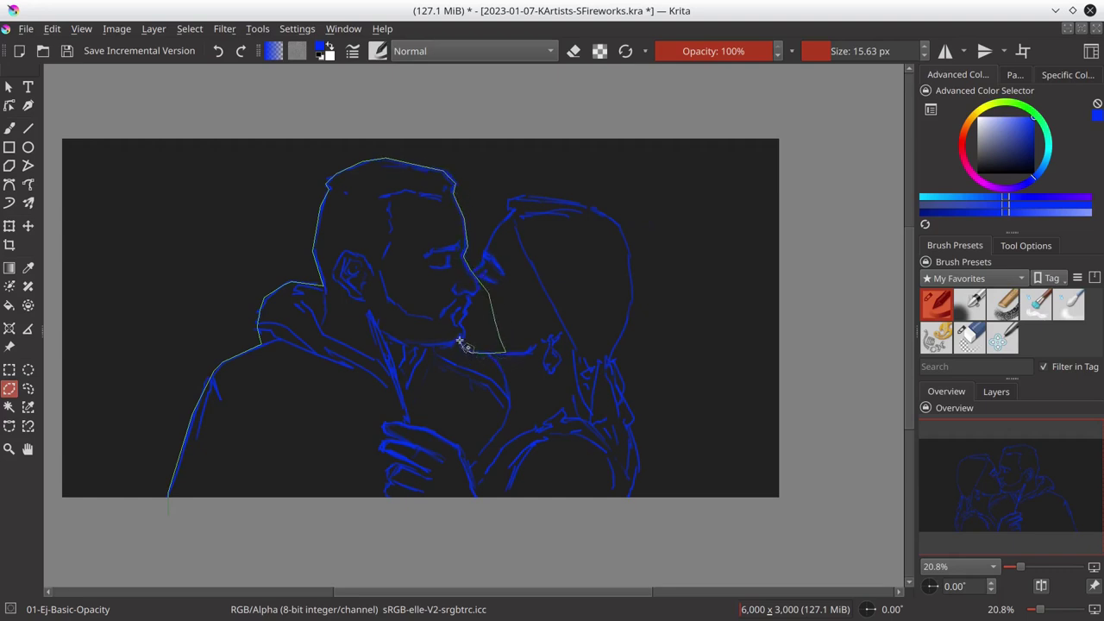
click(436, 349)
click(523, 402)
click(604, 438)
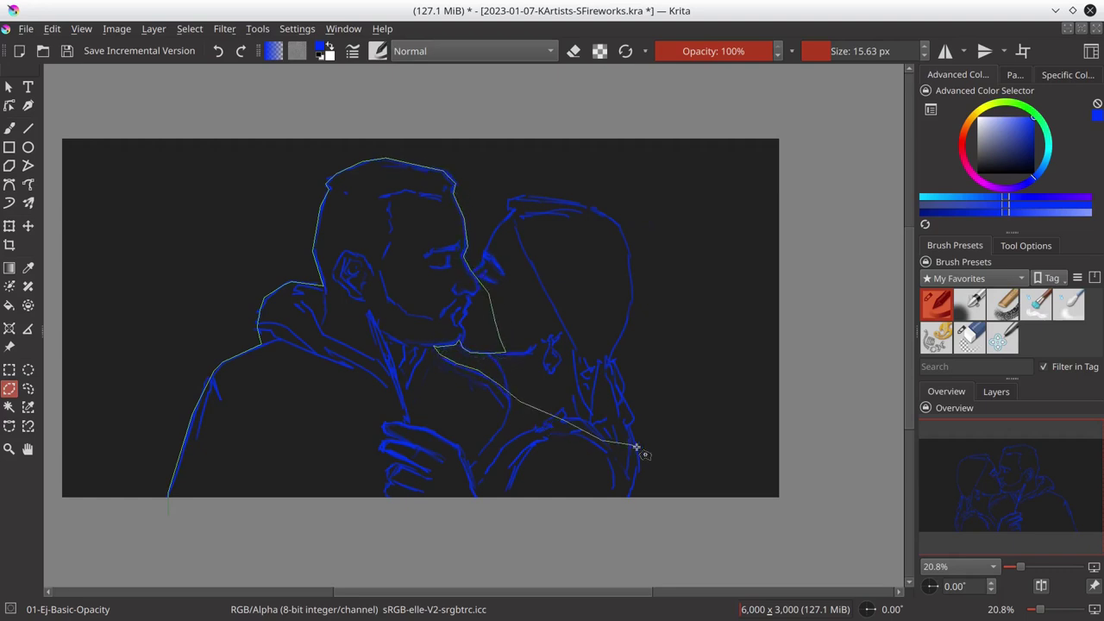
double_click(188, 520)
key(ctrl+s)
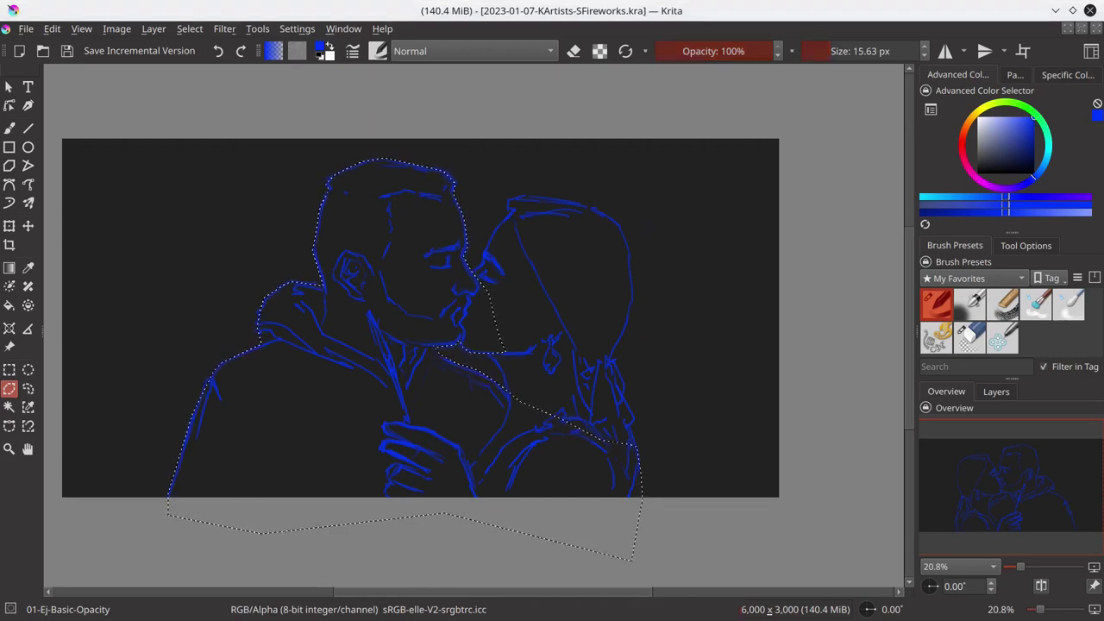
- Add the woman's face and head to the selection freehand and save
click(505, 437)
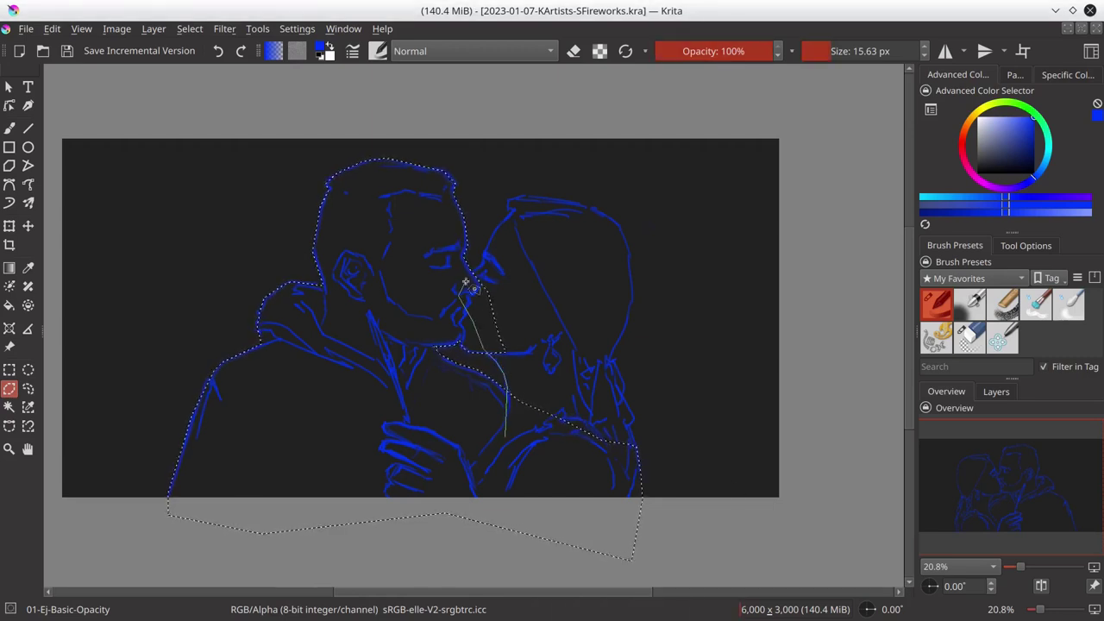
mouse_move(466, 283)
mouse_down()
mouse_move(510, 201)
mouse_move(589, 207)
mouse_move(635, 288)
mouse_move(616, 365)
mouse_move(641, 450)
mouse_move(509, 444)
mouse_up()
key(ctrl+s)
- Copy the visible image to a new layer, fill the selection on a new paint layer, and hide both
click(996, 392)
right_click(992, 473)
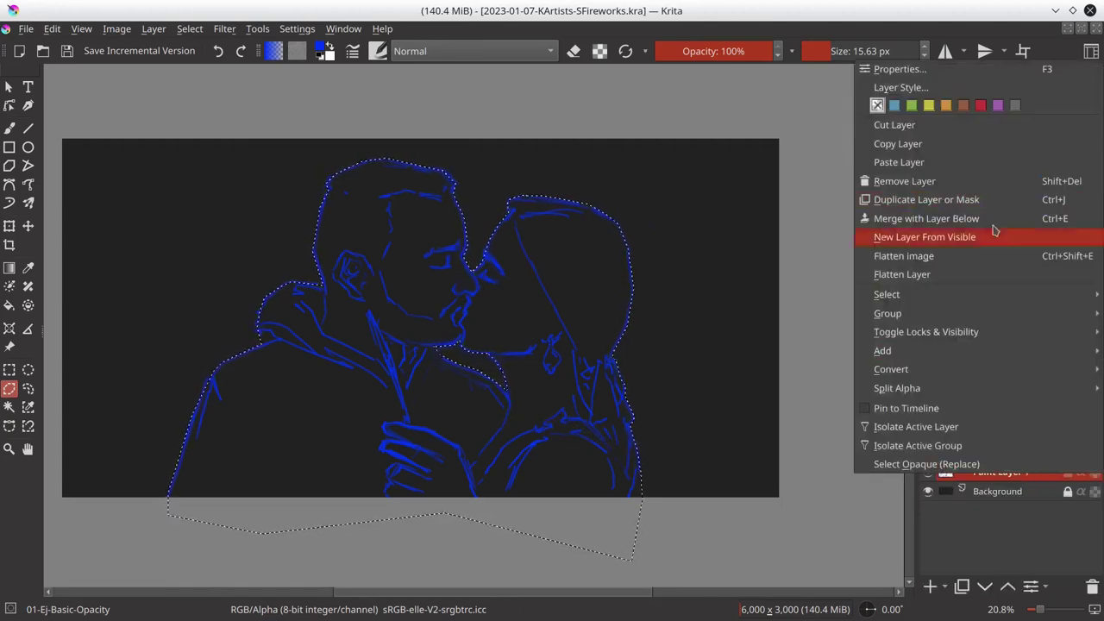
click(994, 231)
click(928, 472)
click(999, 490)
key(Insert)
key(f)
key(shift+BackSpace)
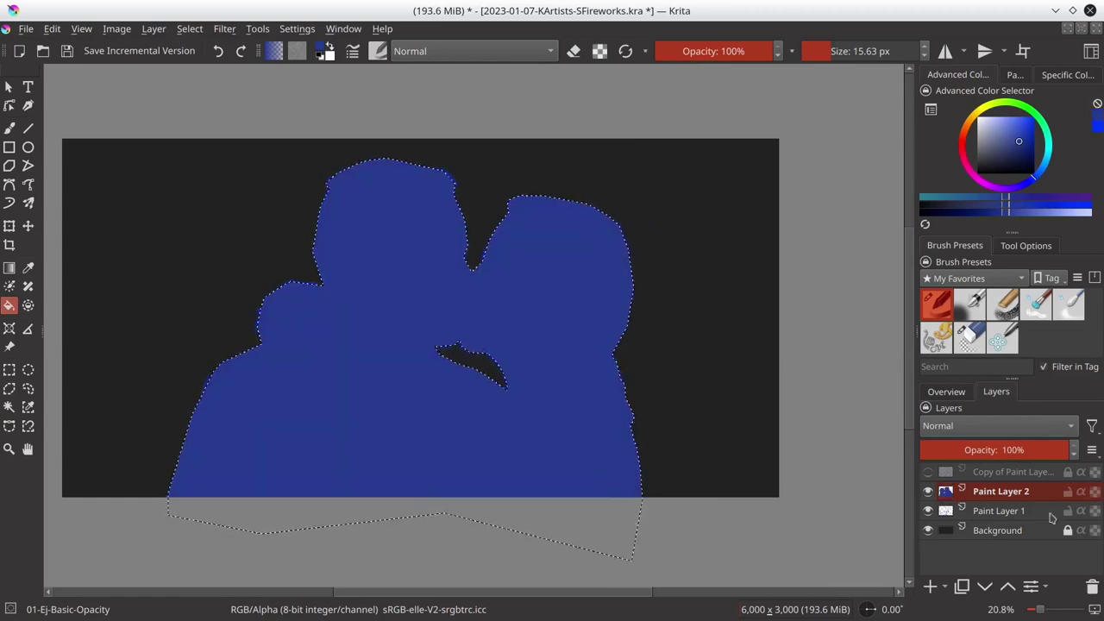
click(927, 491)
click(998, 510)
key(ctrl+shift+a)
- Desaturate Paint Layer 1's line art and set its HSV lightness to -100
click(225, 28)
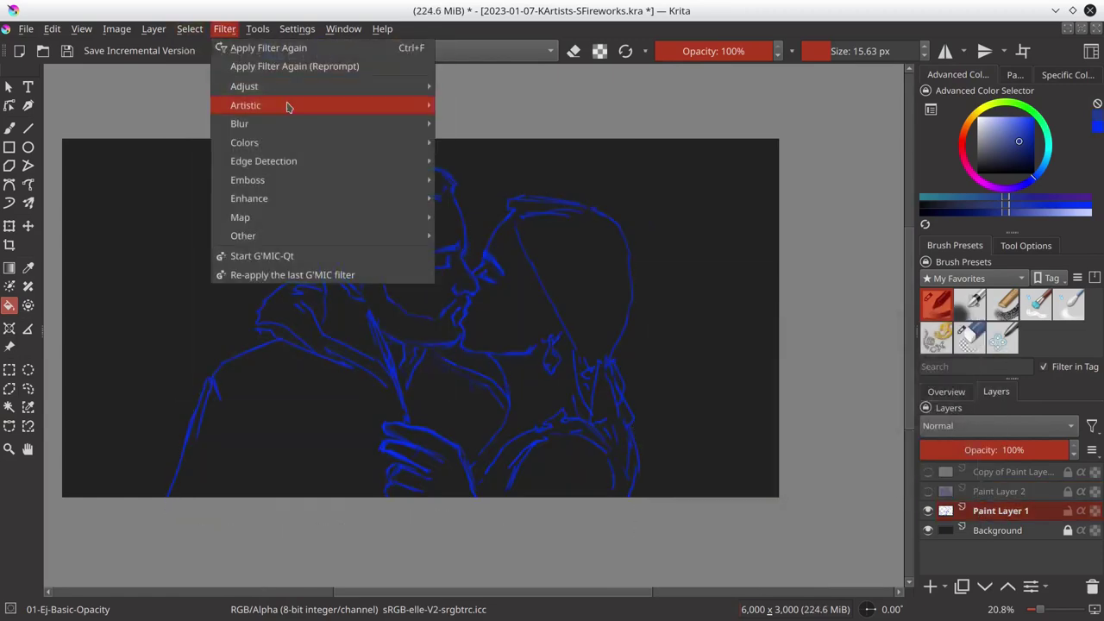
click(483, 179)
click(724, 377)
click(1006, 520)
click(224, 29)
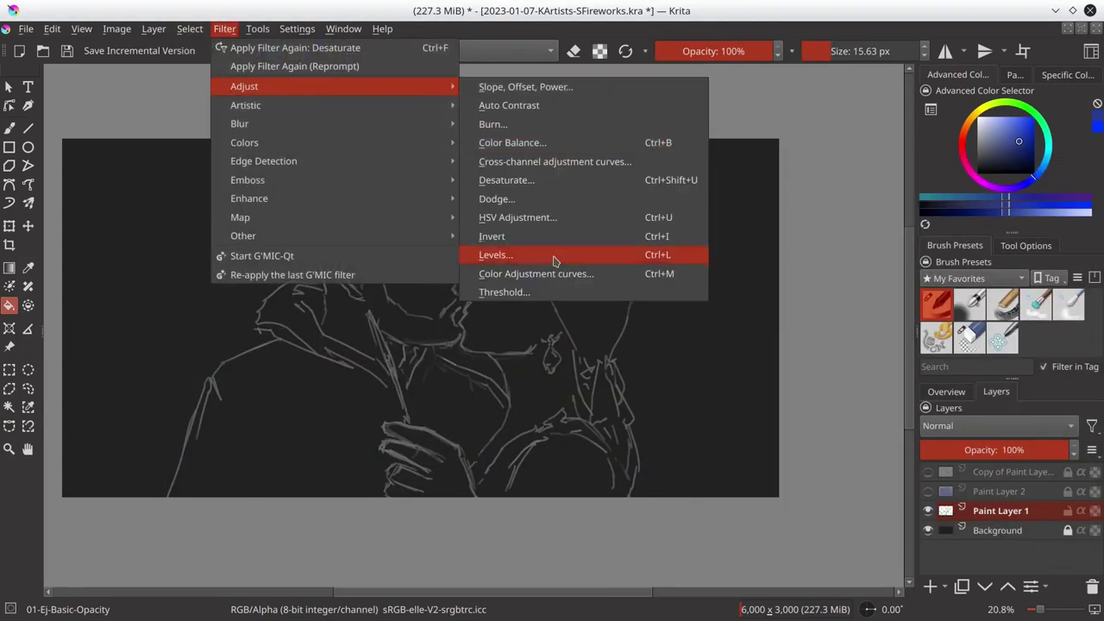
key(ctrl+u)
click(1006, 521)
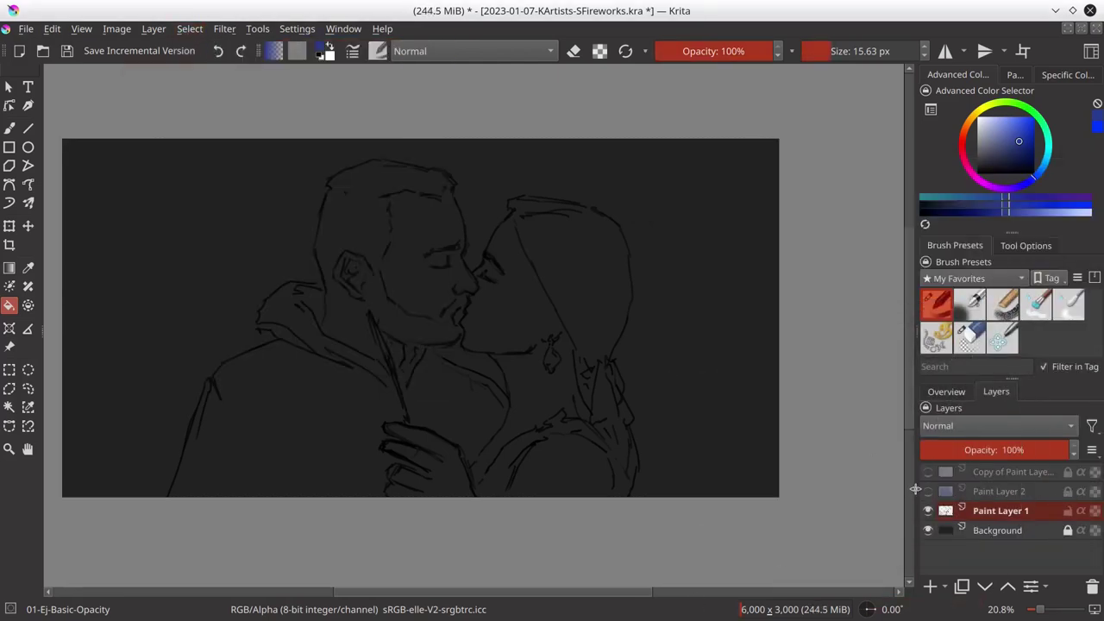
- Wand-select the silhouette, fill it near-black red on Paint Layer 3, and show the blue line copy
click(971, 150)
click(1010, 170)
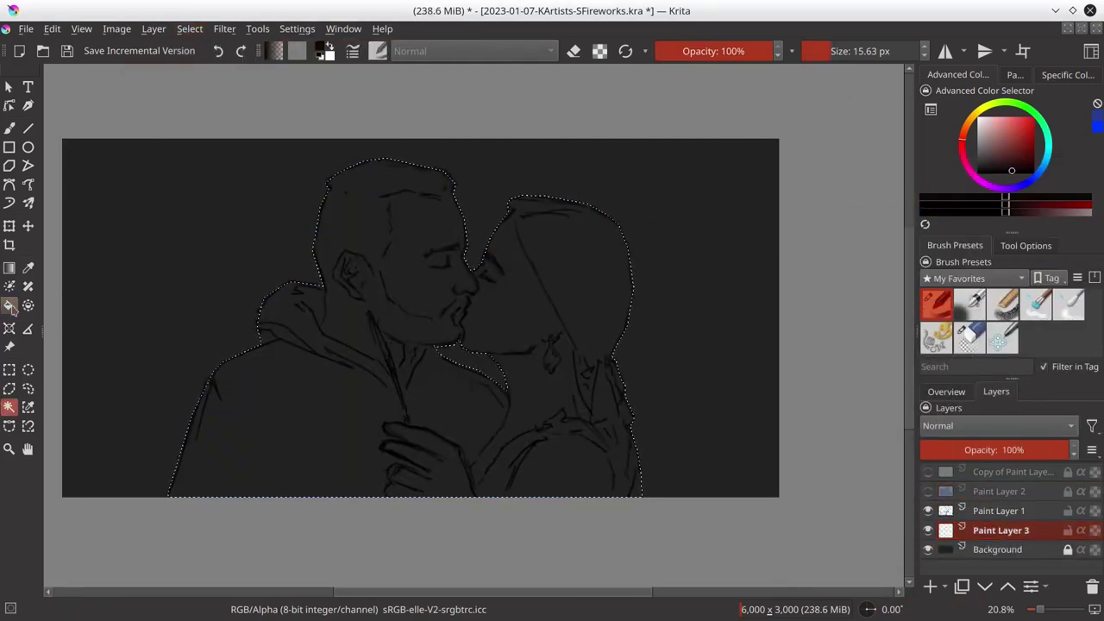
key(f)
click(328, 388)
click(979, 547)
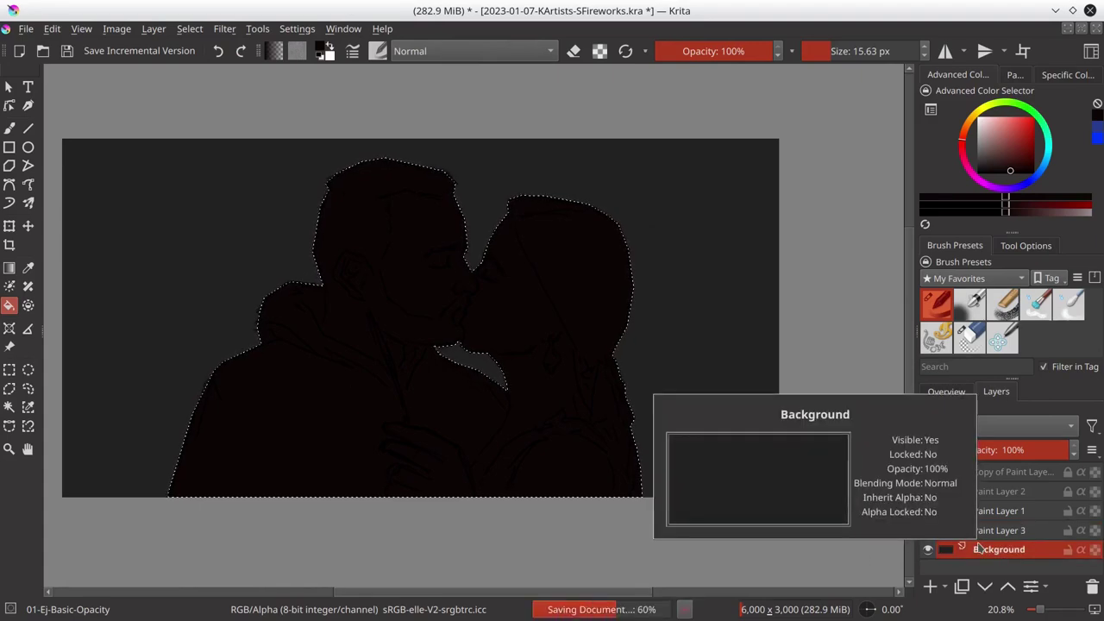
key(minus)
click(190, 28)
click(210, 66)
click(928, 472)
- Export the 6000×3000 canvas as JPEG 2023-01-07-KArtists-SFireworks-WIP01.jpg
click(26, 28)
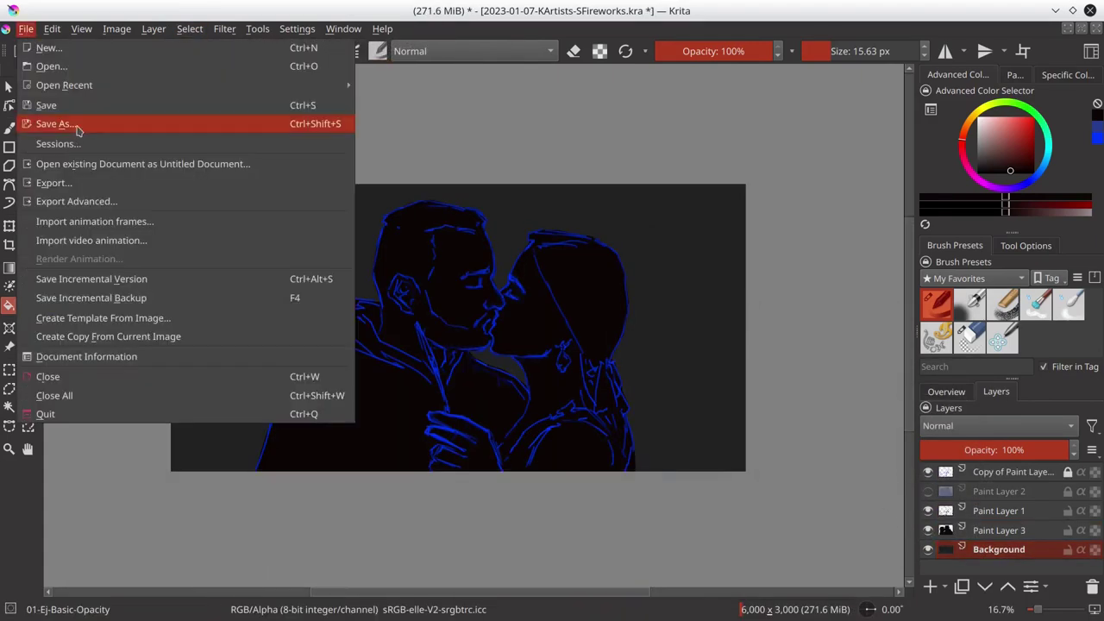
click(43, 172)
click(539, 426)
click(143, 221)
text(-)
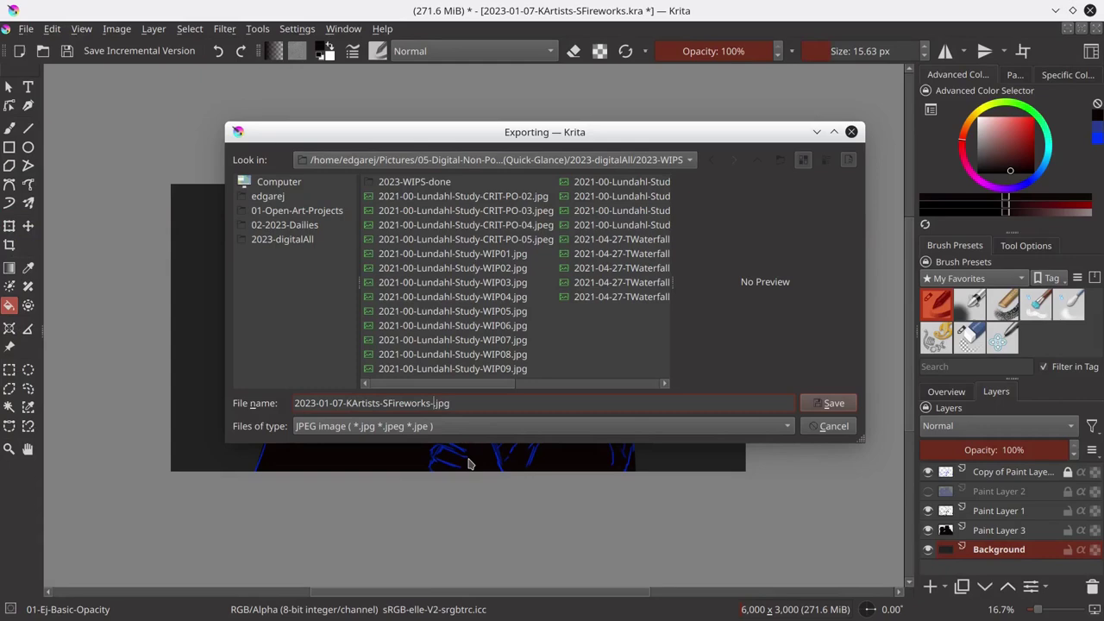
text(WIP01)
key(Return)
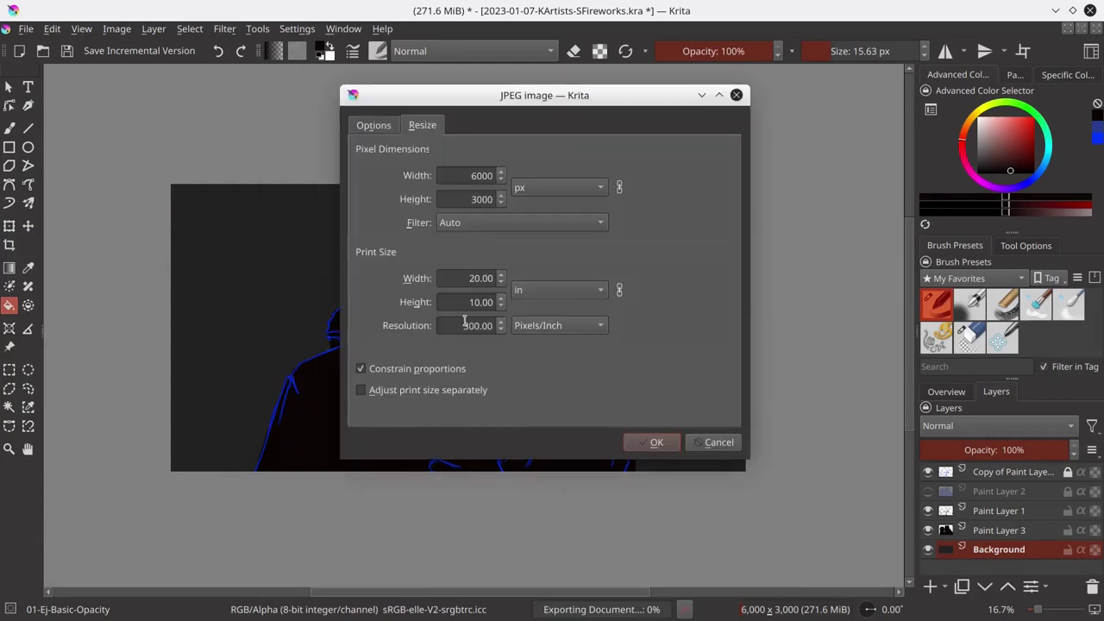
click(653, 441)
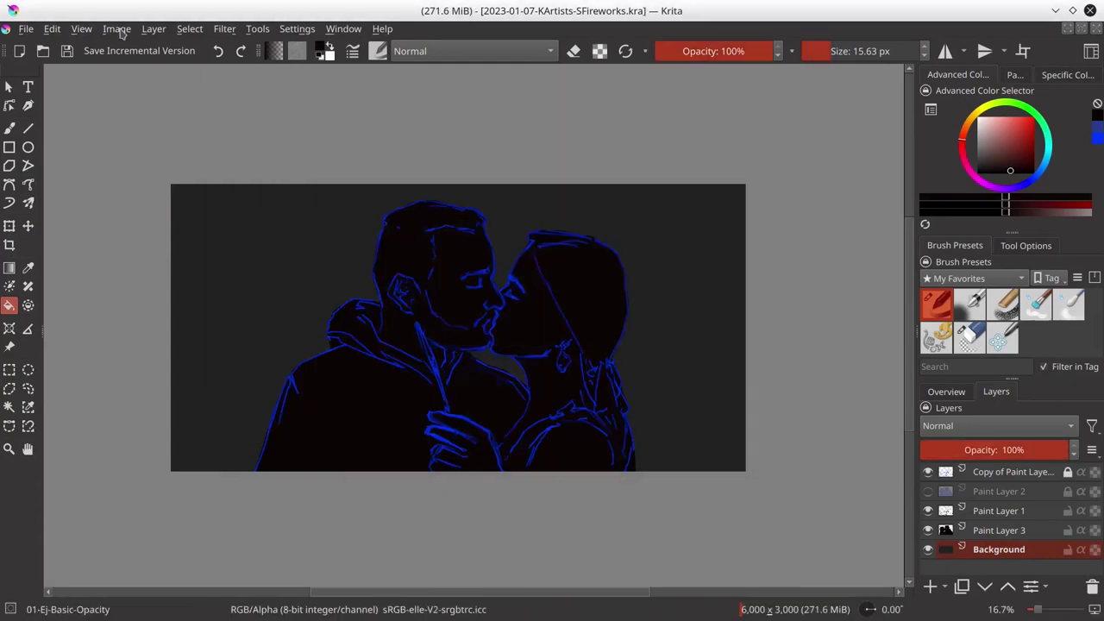
click(154, 28)
key(Escape)
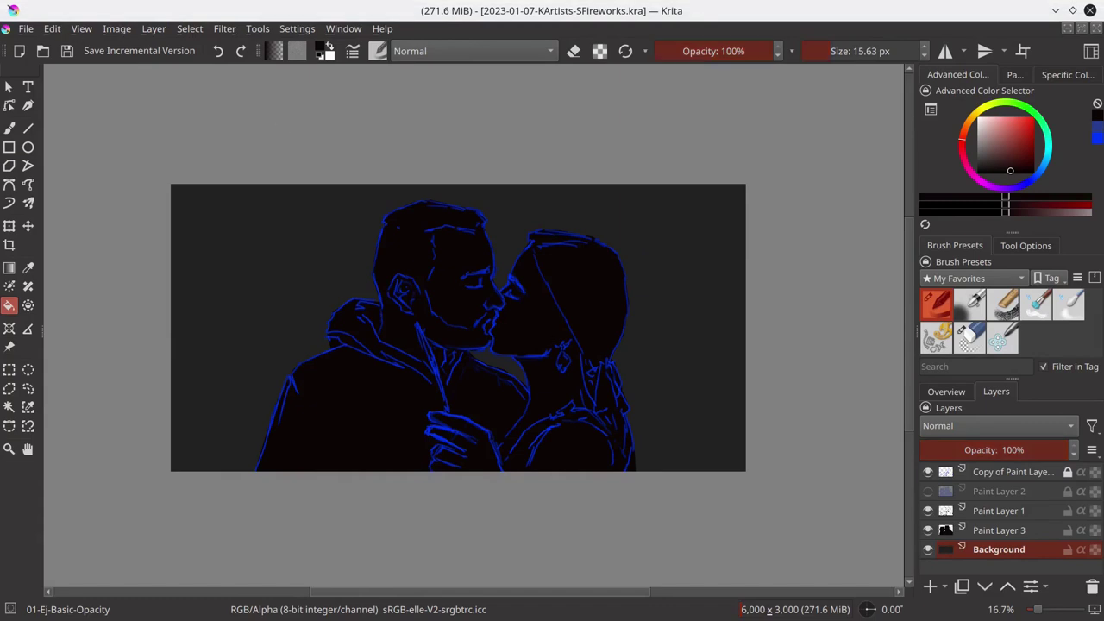
- Drop the red fireworks photo in as a layer and scale it to fill the canvas
drag(623, 443, 595, 436)
click(653, 444)
scroll(653, 443, down, 1)
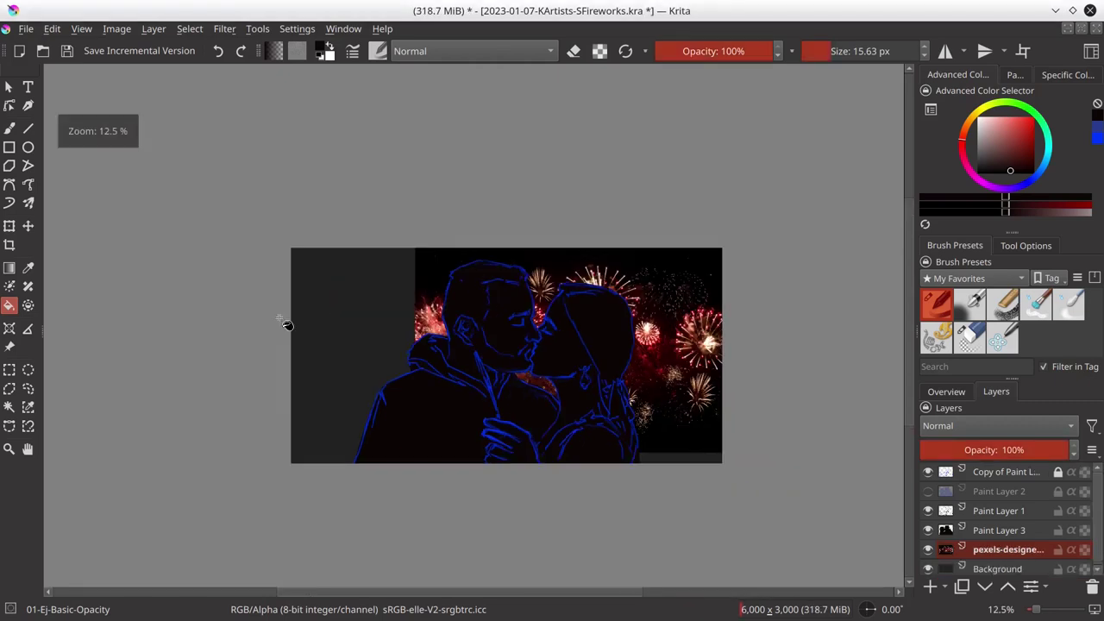
key(ctrl+t)
drag(415, 452, 290, 535)
key(Return)
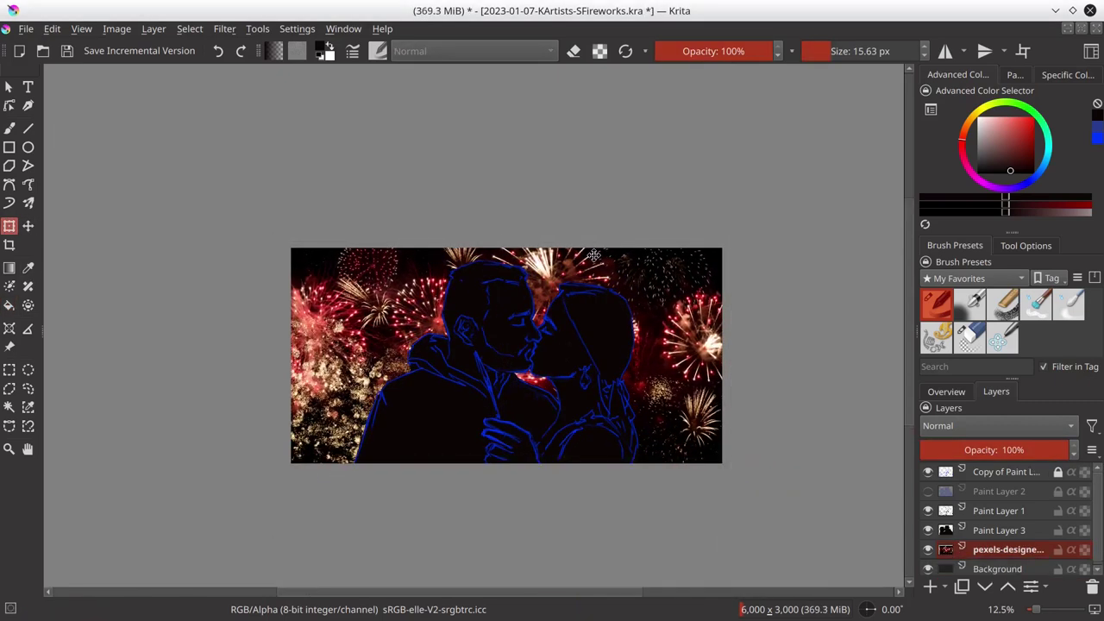
- Start an advanced export named 2023-01-07-KArtists-SFireworks-WIP02.jpg
click(26, 29)
click(69, 202)
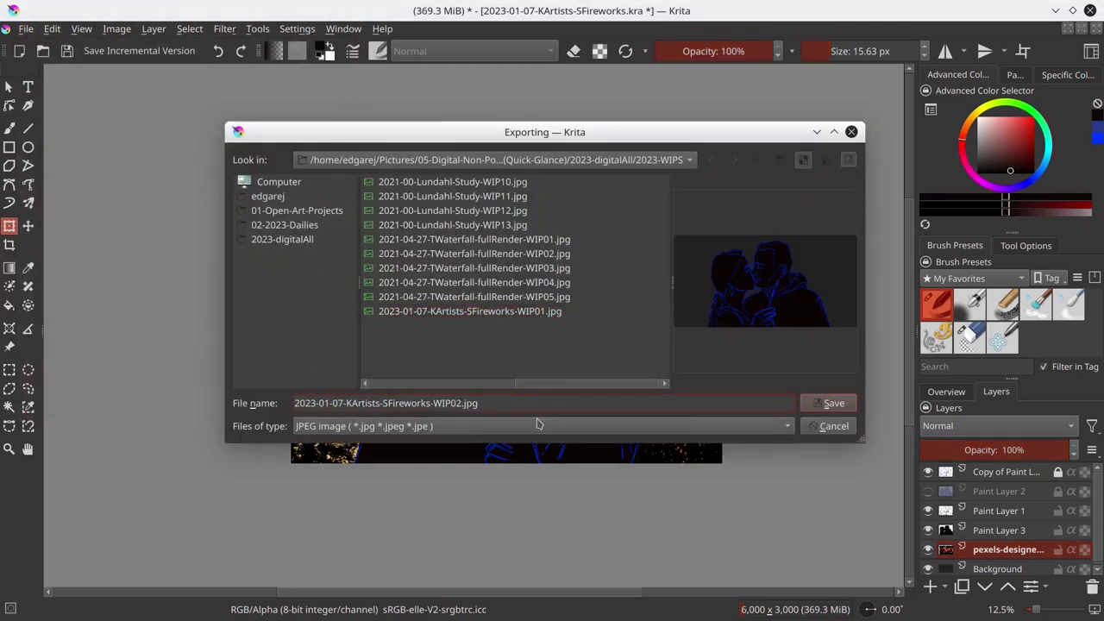
key(Return)
- Finish the JPEG export and give the fireworks layer a 30 px Gaussian blur
click(657, 442)
click(224, 29)
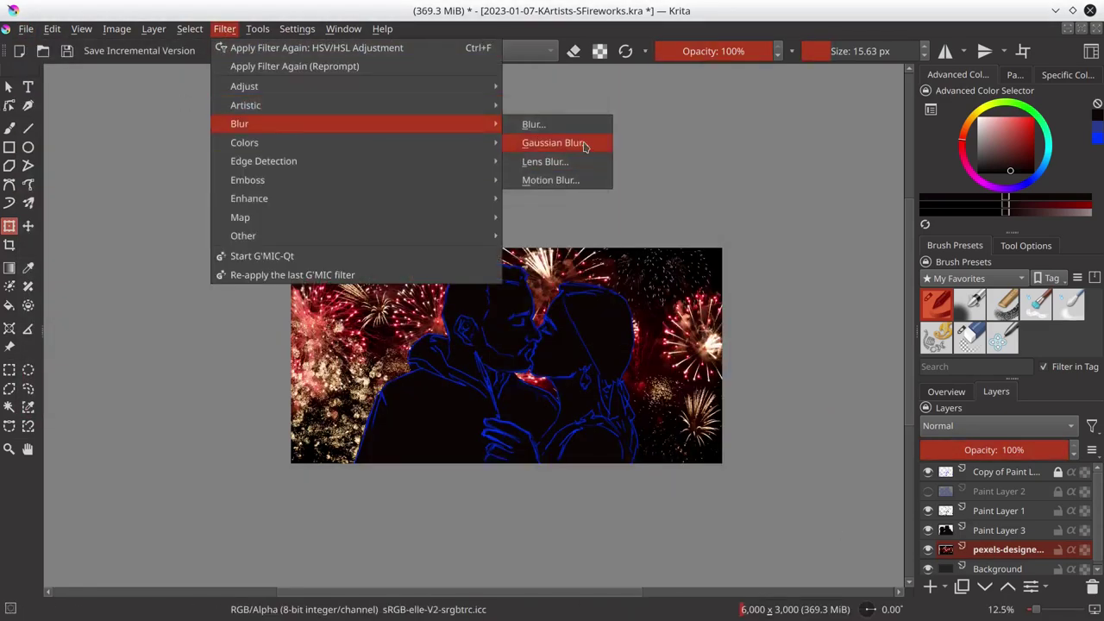
click(562, 141)
drag(893, 224, 880, 225)
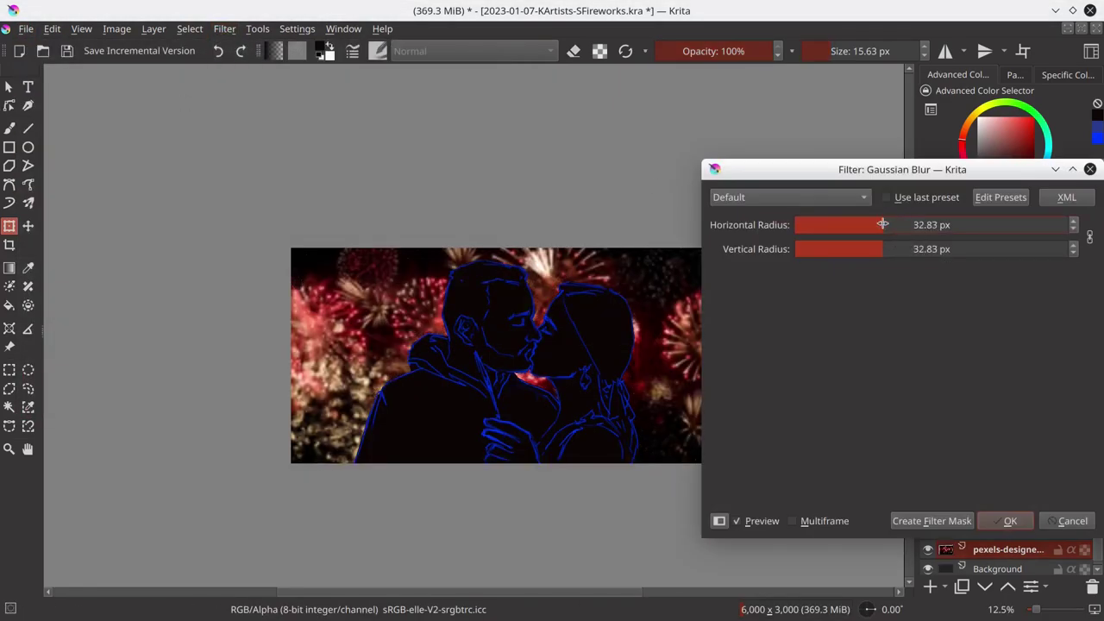
click(1010, 522)
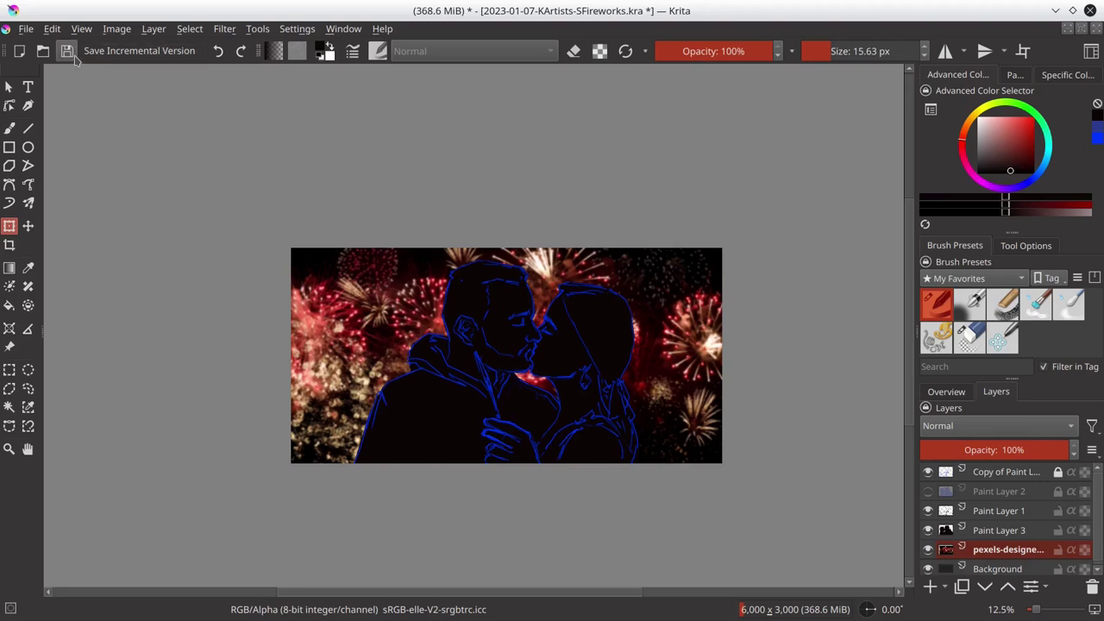
- Merge the fireworks layer into the Background and make Paint Layer 3 active
right_click(1005, 550)
click(915, 299)
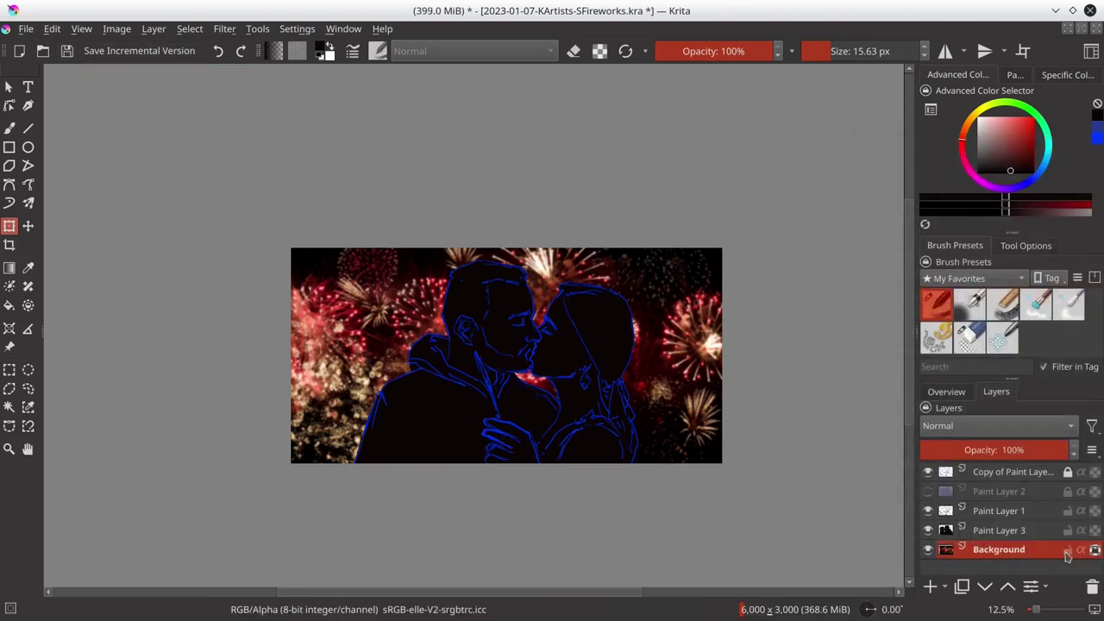
click(998, 530)
- Load the Skin-Tone palette in the Palette docker
click(1015, 74)
click(957, 221)
scroll(1077, 335, down, 3)
click(991, 352)
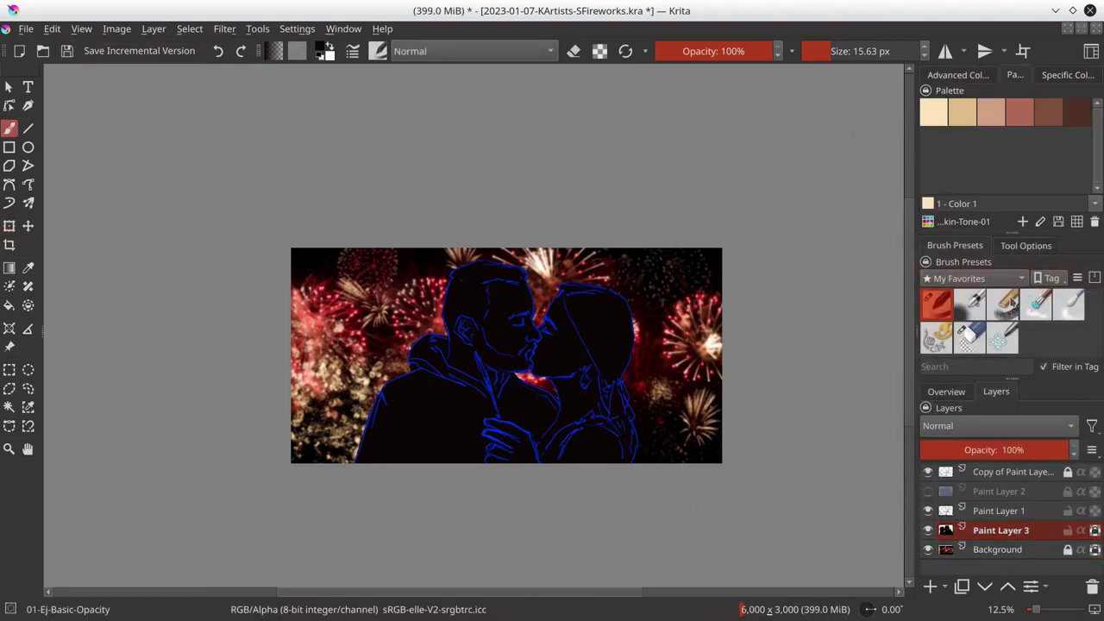
- Paint skin tone over the man's face, the woman's face and chest, and the clasped hands
click(936, 336)
click(957, 395)
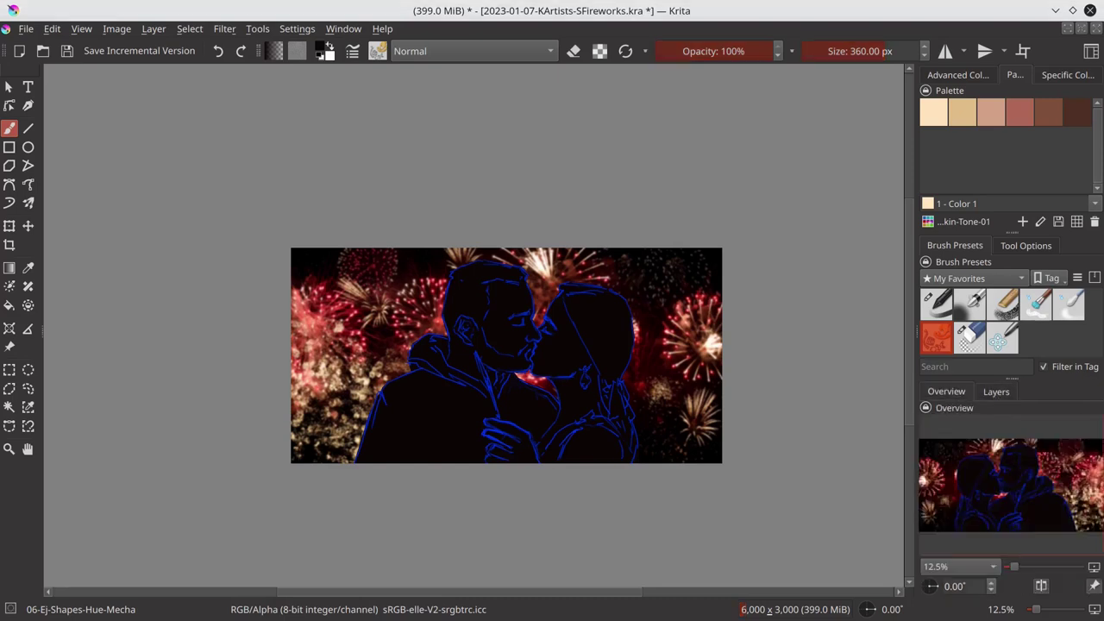
click(1019, 112)
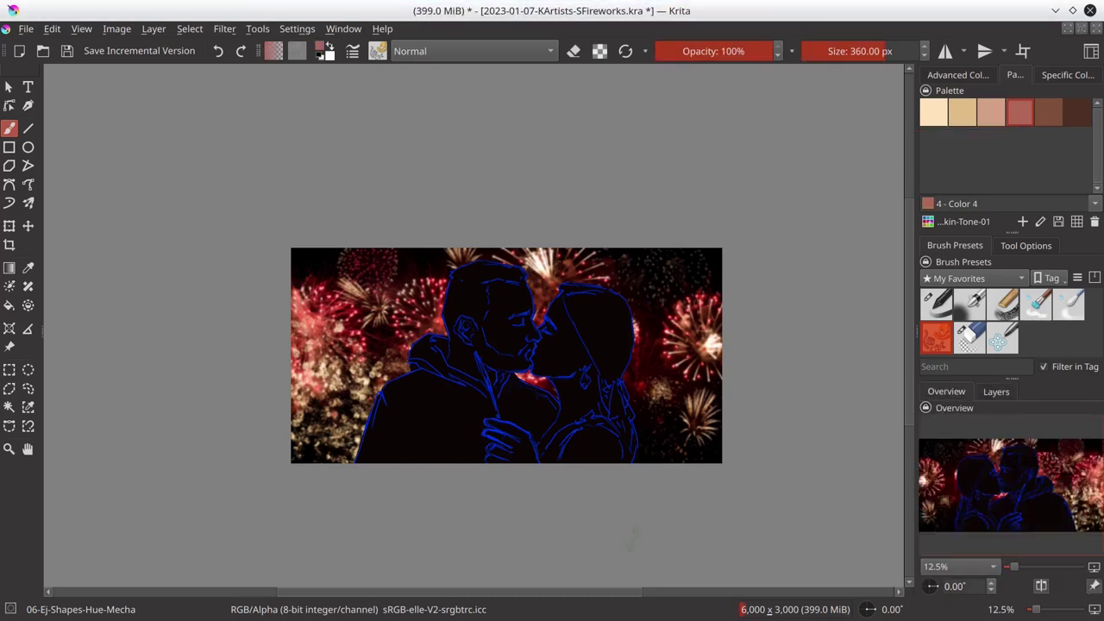
mouse_move(463, 357)
mouse_down()
mouse_move(458, 337)
mouse_move(480, 372)
mouse_move(500, 298)
mouse_move(526, 289)
mouse_move(523, 346)
mouse_move(500, 320)
mouse_move(576, 345)
mouse_move(546, 304)
mouse_move(540, 367)
mouse_move(560, 375)
mouse_up()
click(996, 392)
mouse_move(565, 319)
mouse_down()
mouse_move(587, 362)
mouse_move(565, 436)
mouse_up()
mouse_move(582, 375)
mouse_down()
mouse_move(587, 448)
mouse_move(573, 449)
mouse_up()
drag(514, 422, 501, 453)
- With a smaller brush, add light tan strokes on both faces and the woman's face
click(1077, 112)
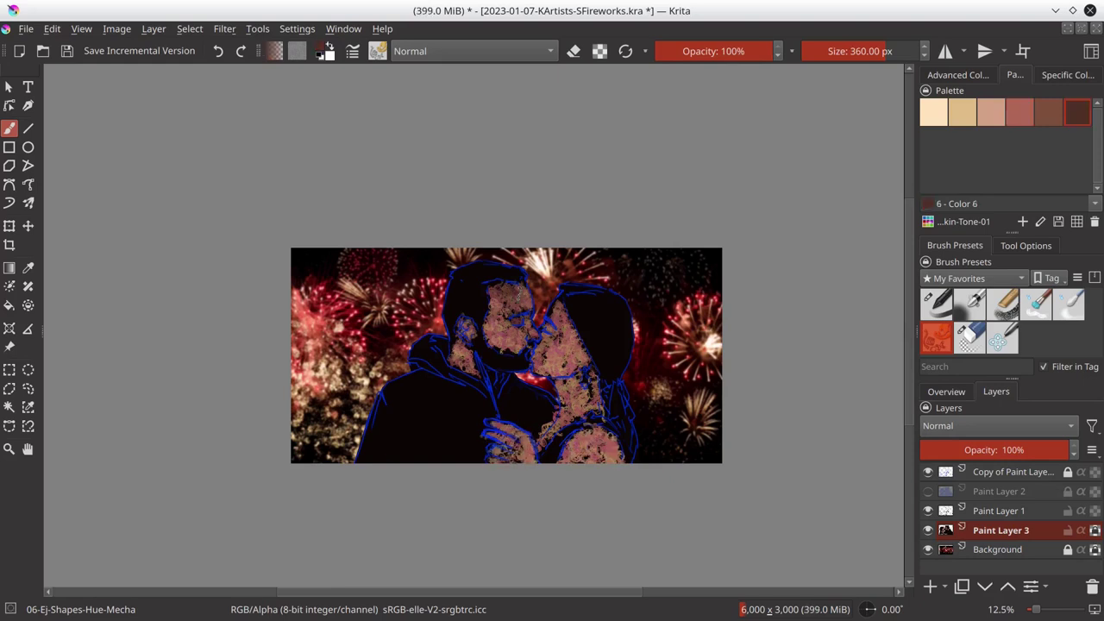
key(bracketleft)
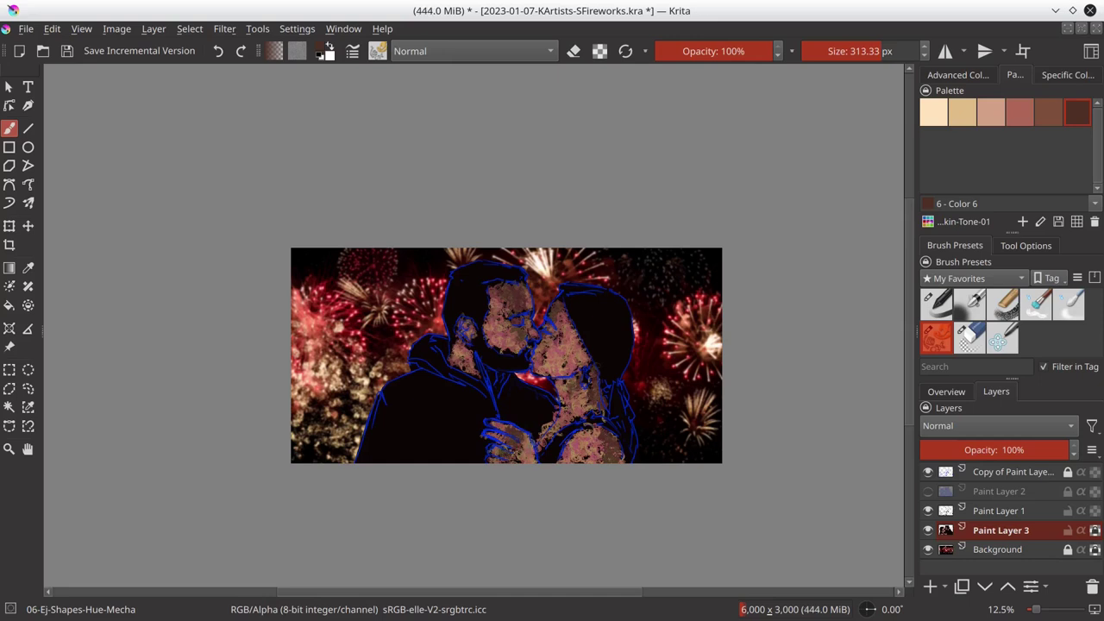
click(962, 112)
drag(504, 297, 500, 332)
drag(528, 280, 552, 328)
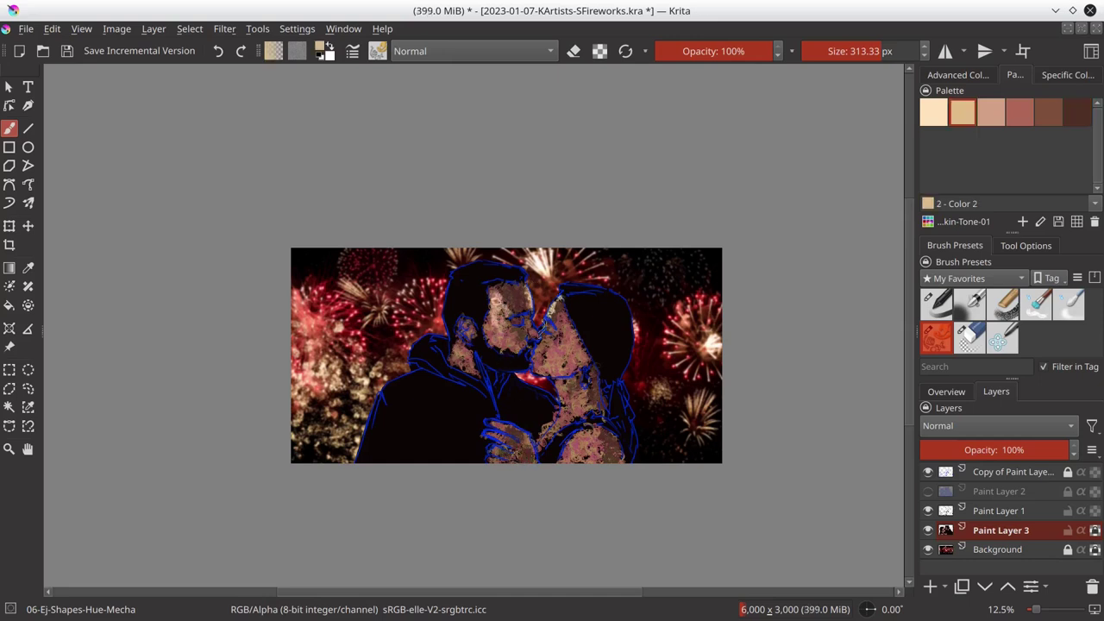
key(bracketleft)
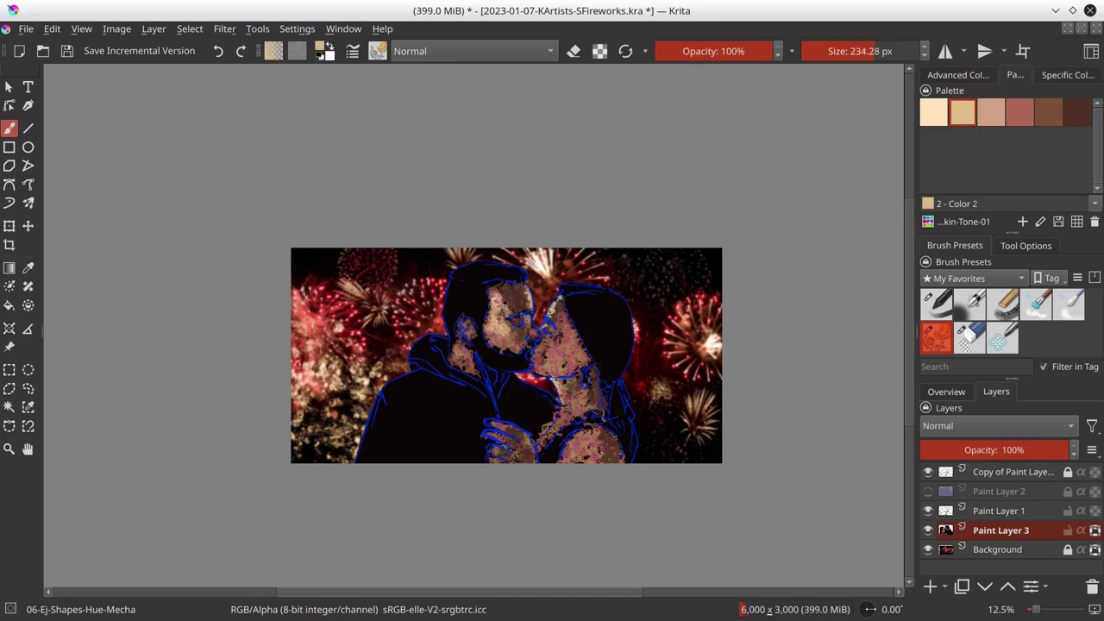
mouse_move(544, 341)
mouse_down()
mouse_move(569, 332)
mouse_move(573, 375)
mouse_move(601, 375)
mouse_up()
- Paint tan skin on the woman's chest and hands and the man's hand
ctrl+click(604, 371)
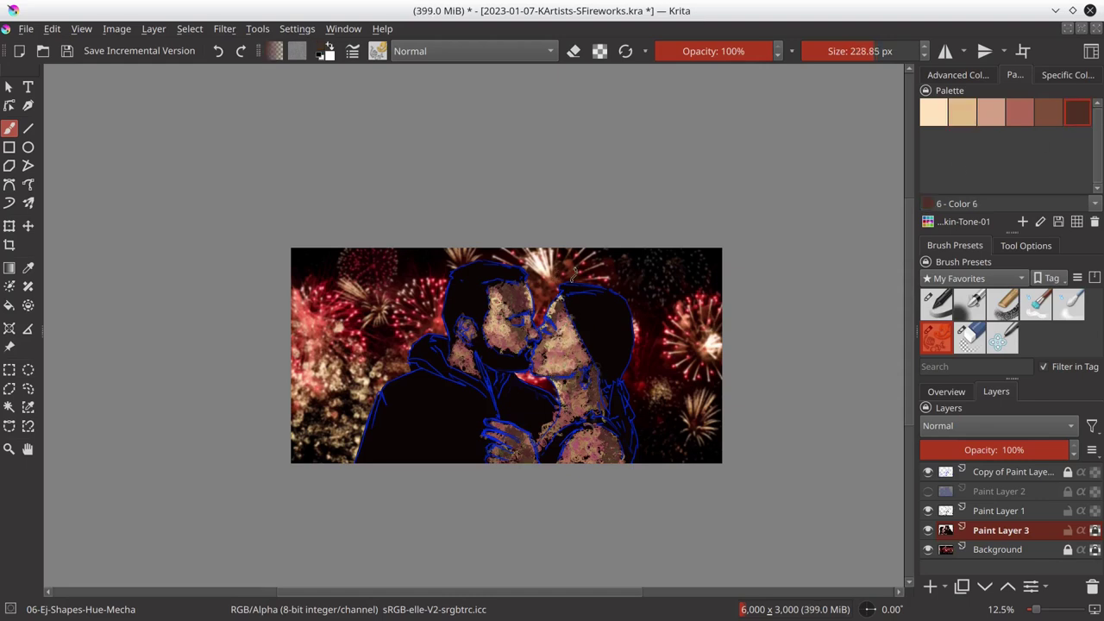
click(964, 119)
mouse_move(567, 397)
mouse_down()
mouse_move(552, 436)
mouse_move(576, 457)
mouse_up()
drag(498, 423, 488, 457)
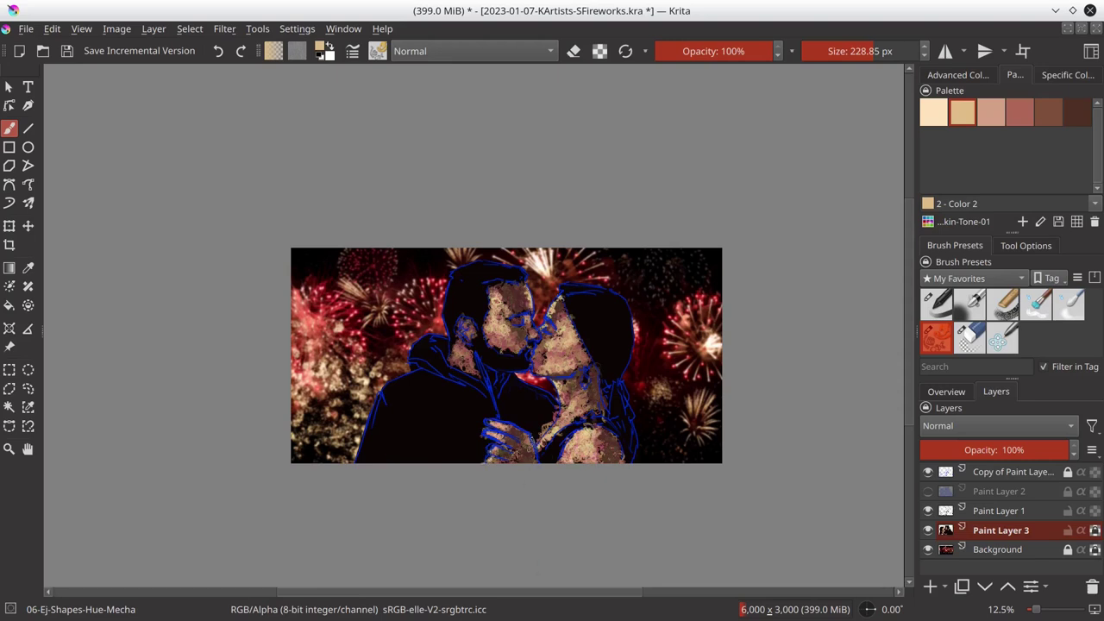
click(928, 221)
click(975, 384)
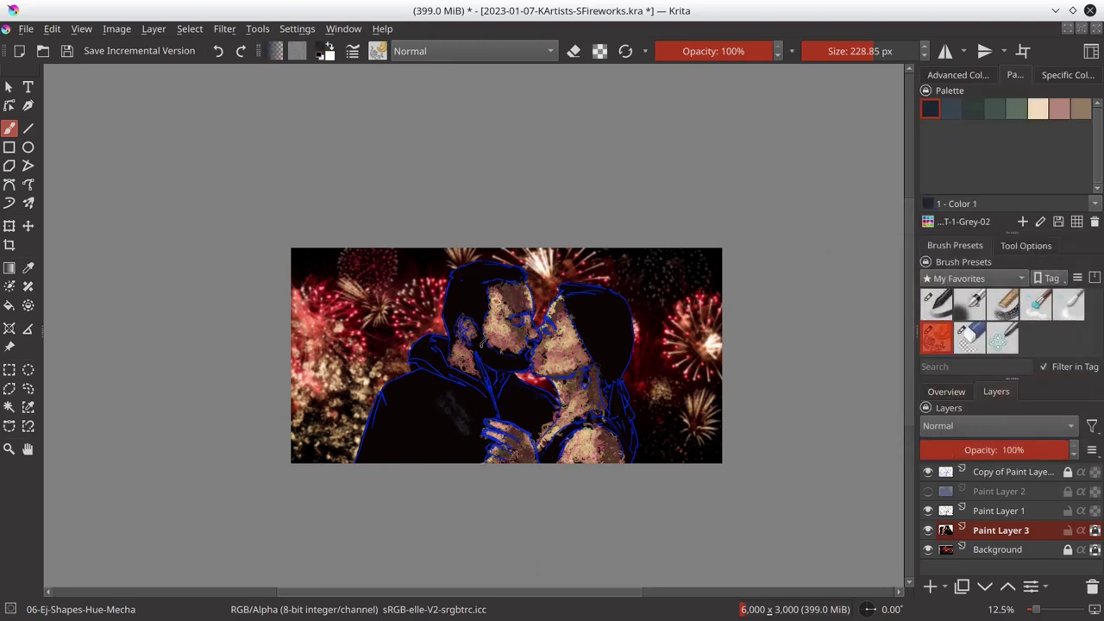
- Lay a dark stroke across the man's jacket and save the document
mouse_move(420, 384)
mouse_down()
mouse_move(472, 429)
mouse_move(507, 384)
mouse_up()
click(928, 221)
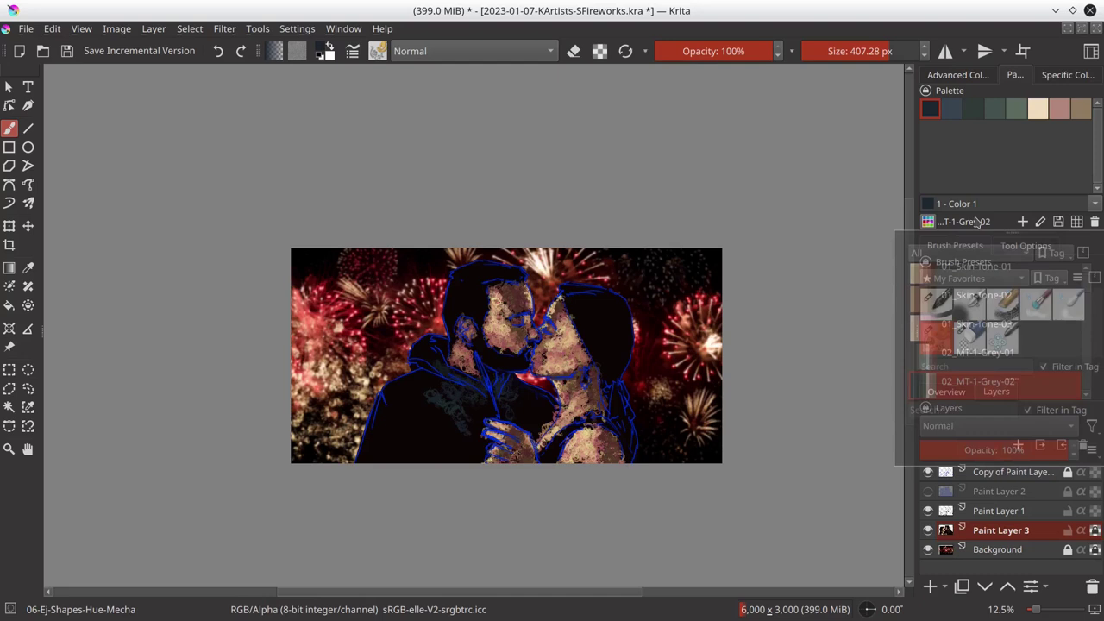
click(974, 345)
click(1077, 112)
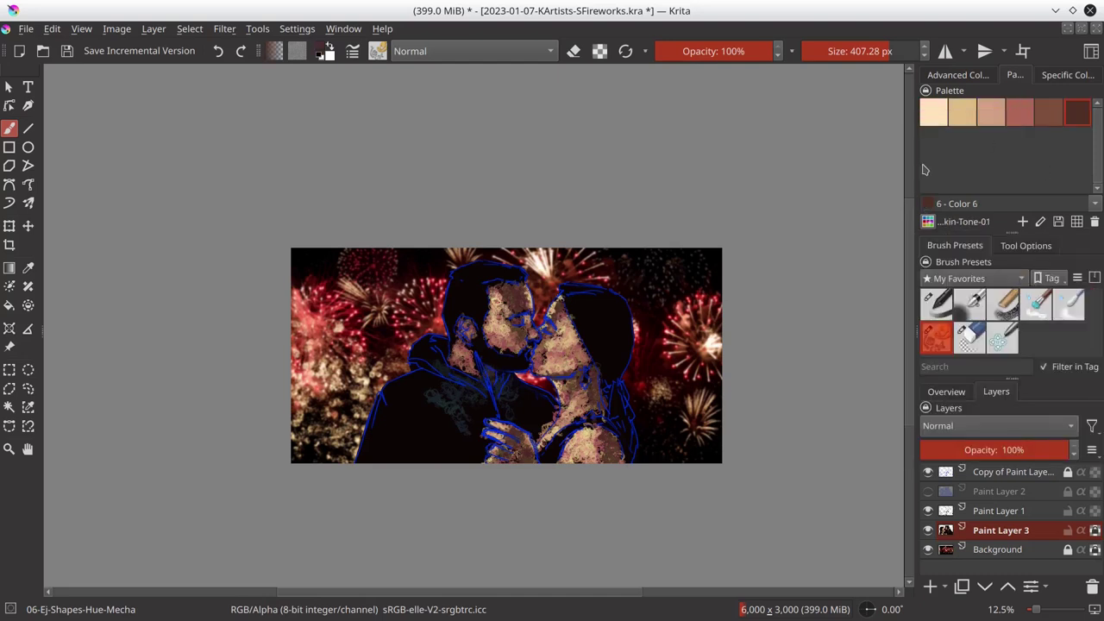
key(ctrl+s)
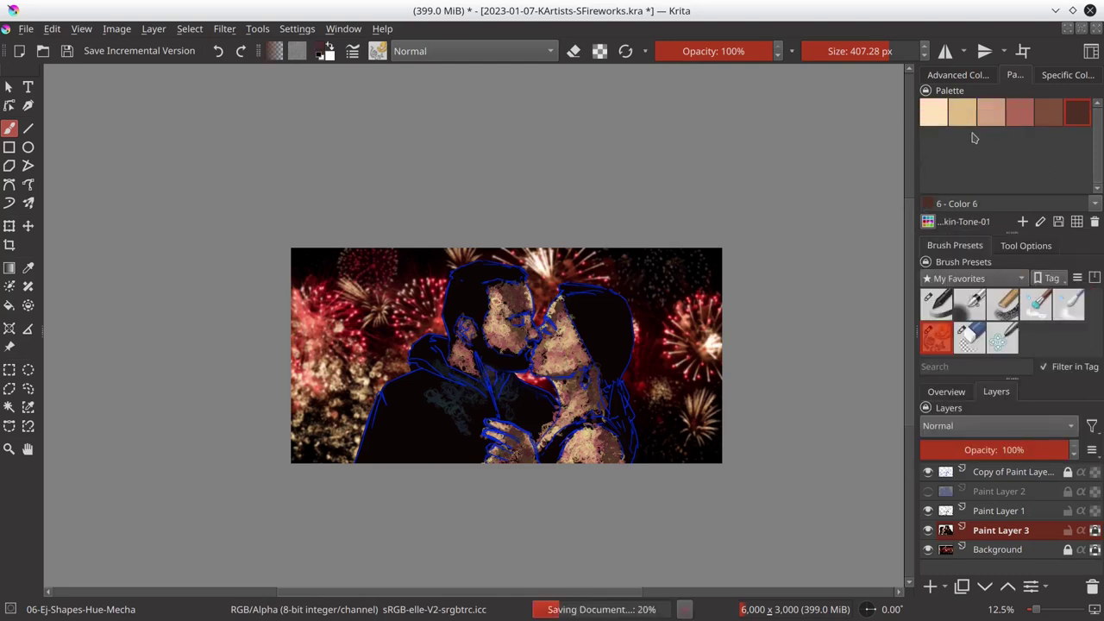
- Switch to the T-1-Grey-02 palette and texture the man's jacket and hair in dark grey-blue
click(958, 75)
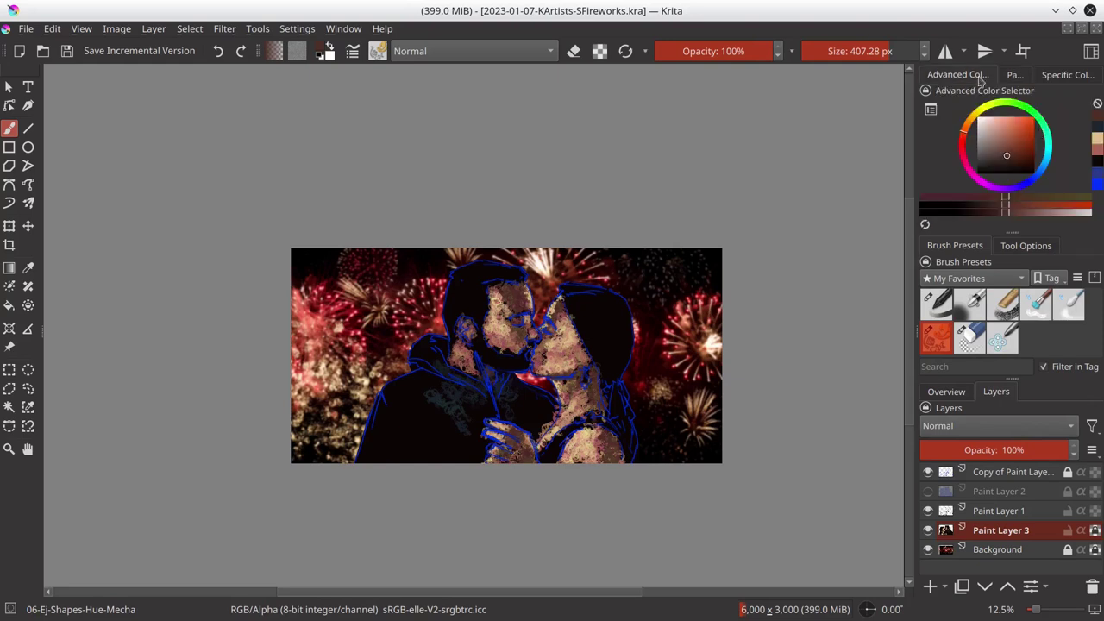
click(1015, 75)
click(928, 222)
click(975, 387)
click(951, 109)
mouse_move(395, 426)
mouse_down()
mouse_move(402, 442)
mouse_move(481, 403)
mouse_move(535, 422)
mouse_up()
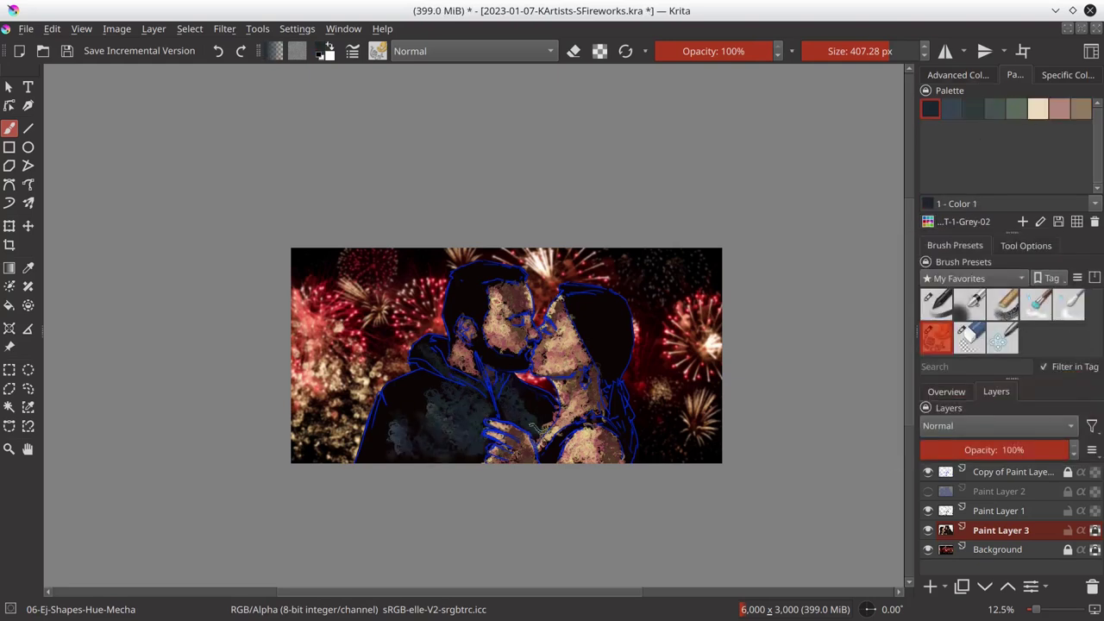
drag(397, 449, 470, 457)
drag(457, 297, 508, 354)
drag(483, 276, 457, 289)
- Add muted green on the shoulder, cream on collar and hair, and dark green on the jacket
click(973, 109)
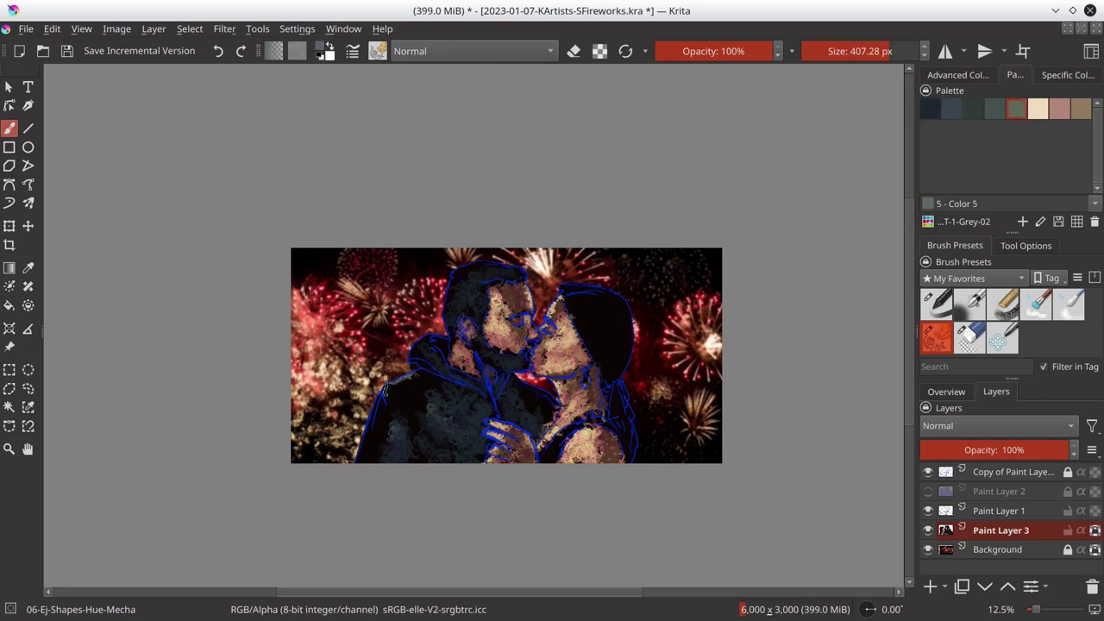
mouse_move(384, 392)
mouse_down()
mouse_move(432, 340)
mouse_move(362, 449)
mouse_up()
click(1037, 109)
drag(432, 363, 473, 259)
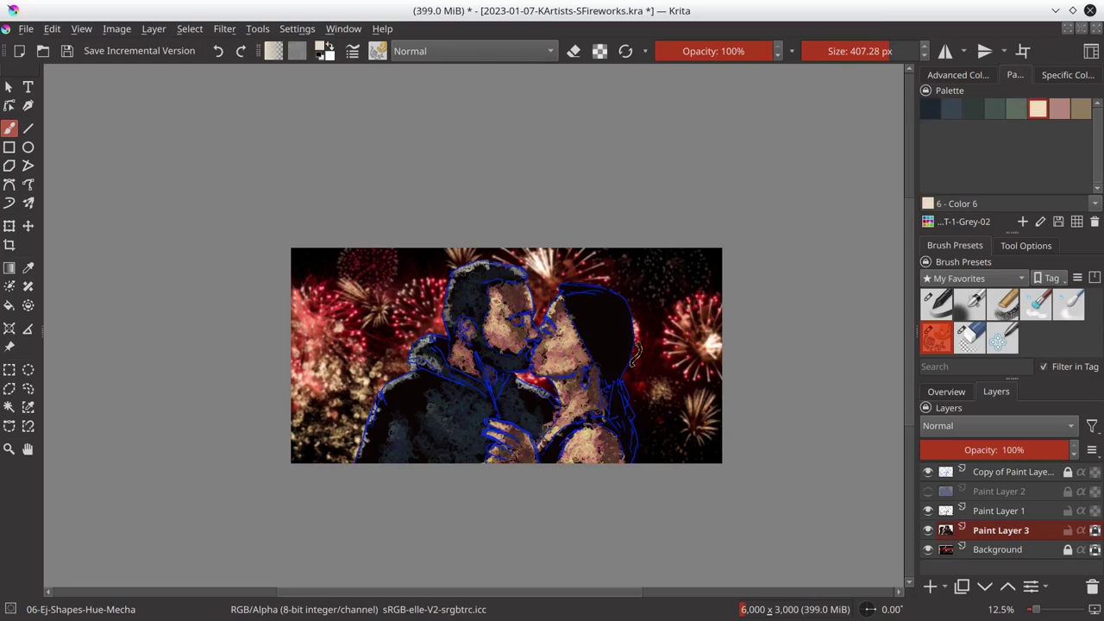
click(994, 109)
mouse_move(466, 379)
mouse_down()
mouse_move(432, 440)
mouse_move(402, 447)
mouse_up()
- Paint dark strokes on the woman's hair and hide the blue lineart layer
click(957, 74)
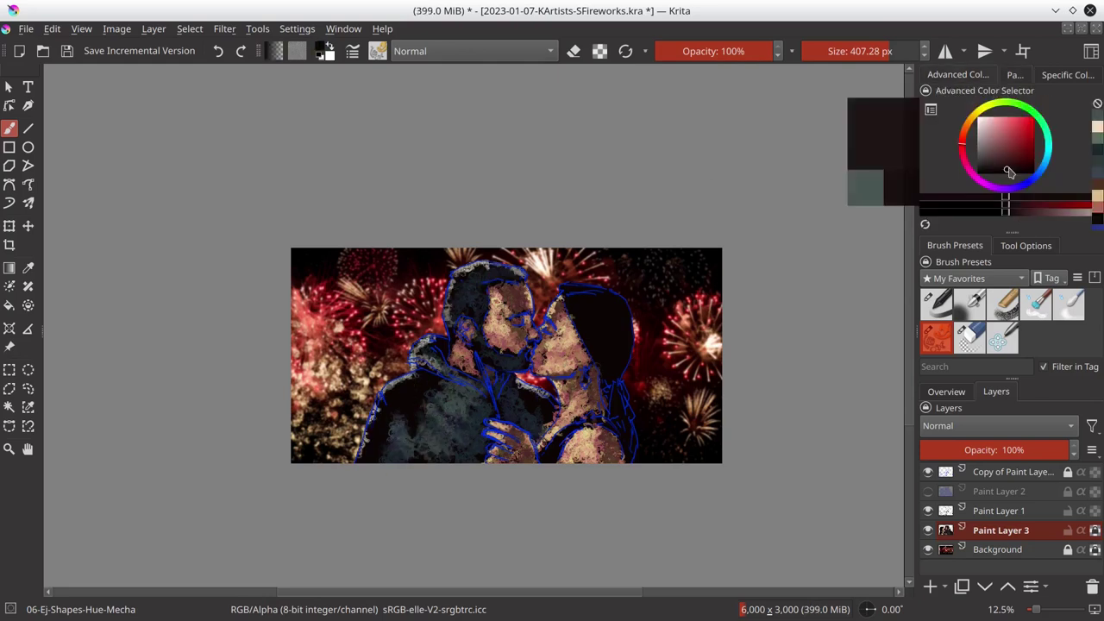
click(1015, 74)
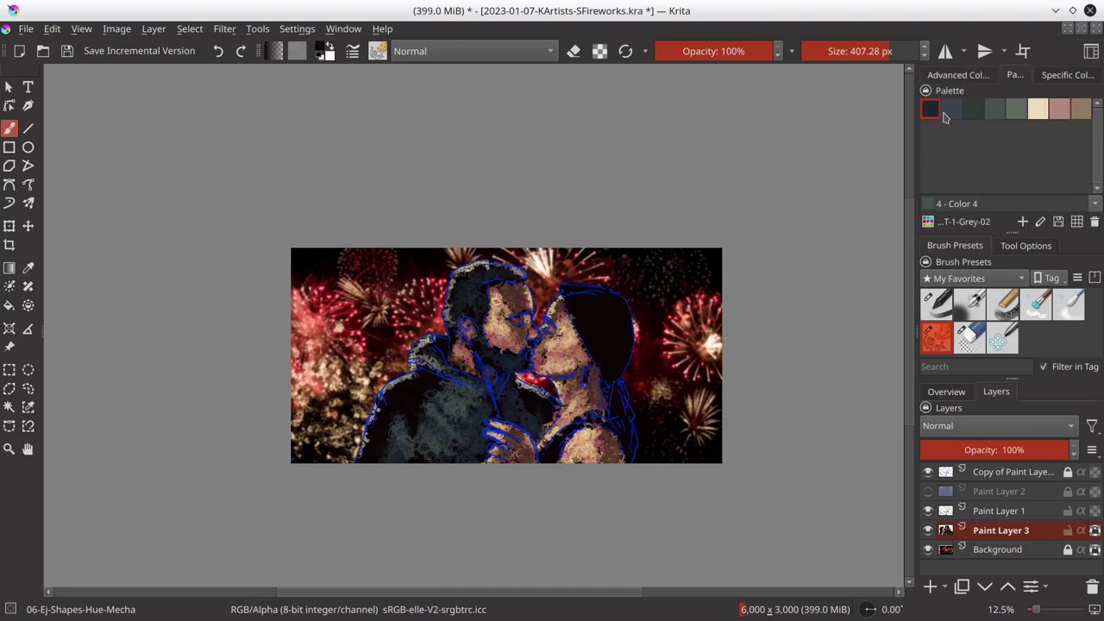
click(930, 109)
mouse_move(604, 302)
mouse_down()
mouse_move(612, 362)
mouse_move(570, 302)
mouse_move(617, 376)
mouse_up()
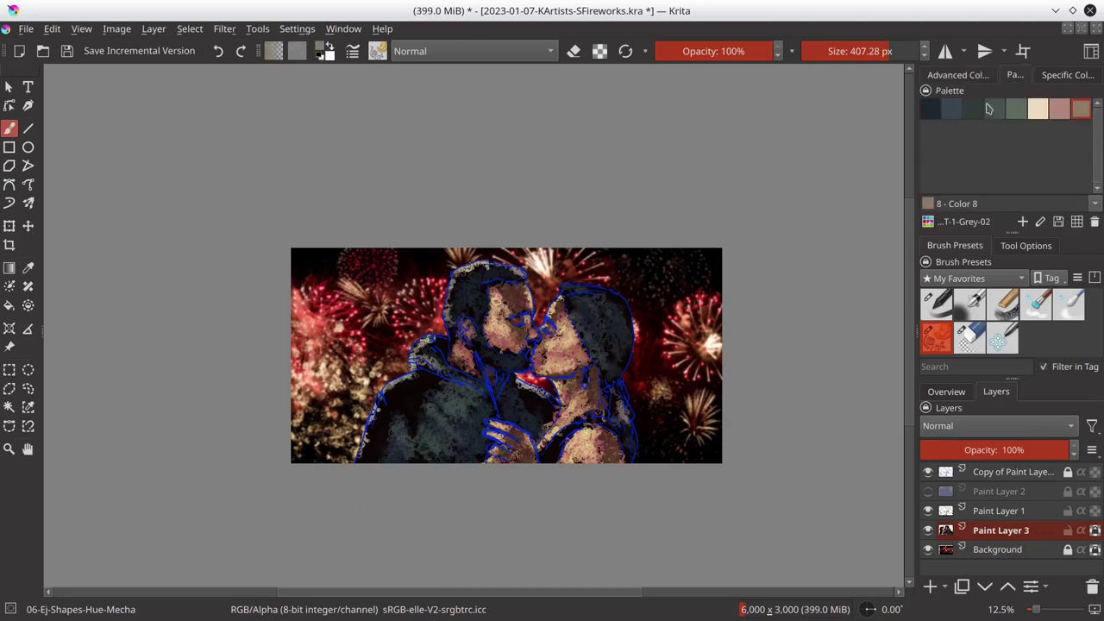
ctrl+click(614, 406)
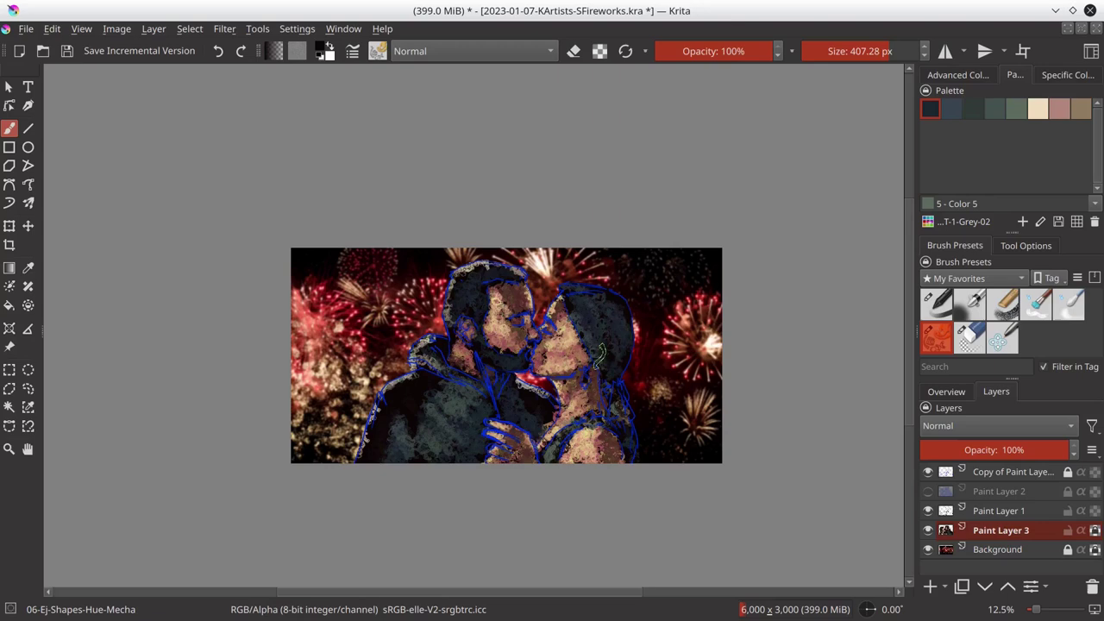
ctrl+click(604, 302)
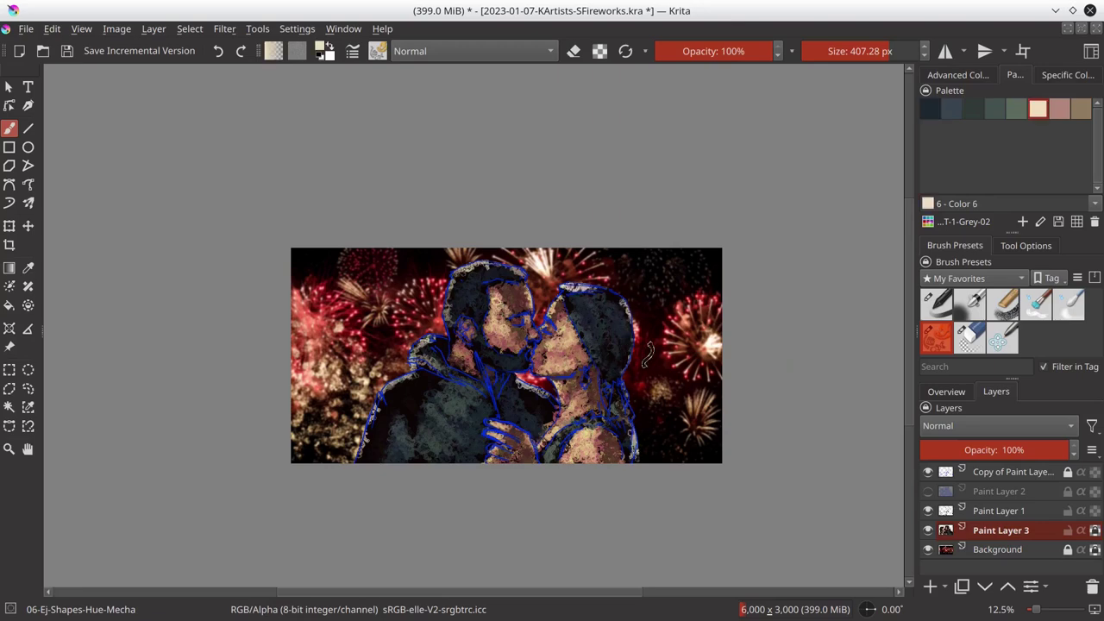
click(927, 472)
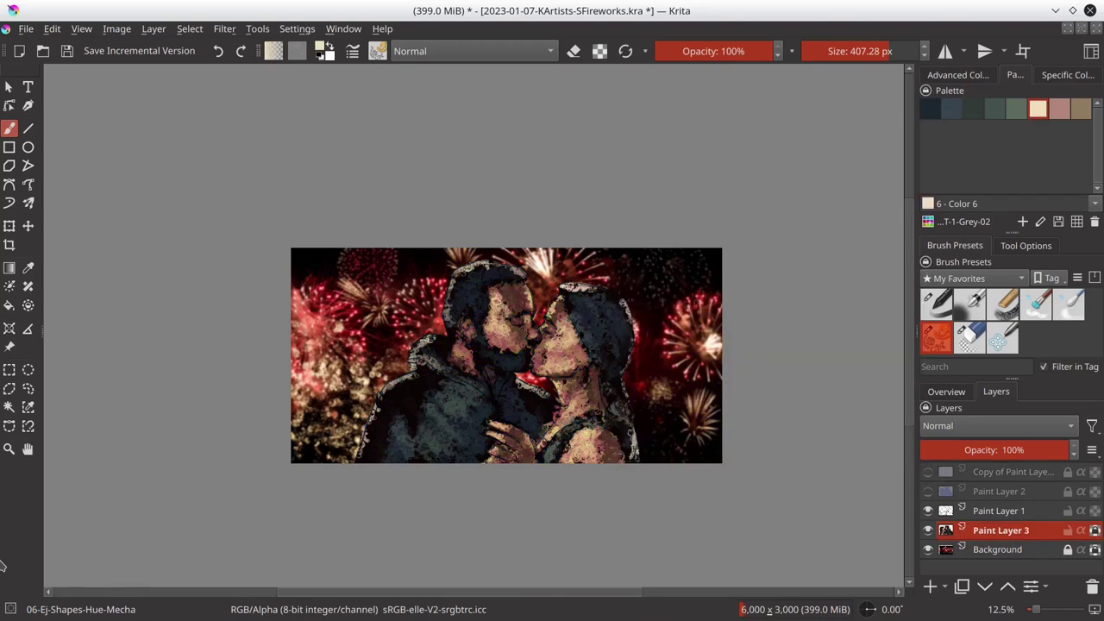
- Paint light peach on the man's chin and neck, then undo a trial Merge Down
key(bracketleft)
key(bracketleft)
key(bracketleft)
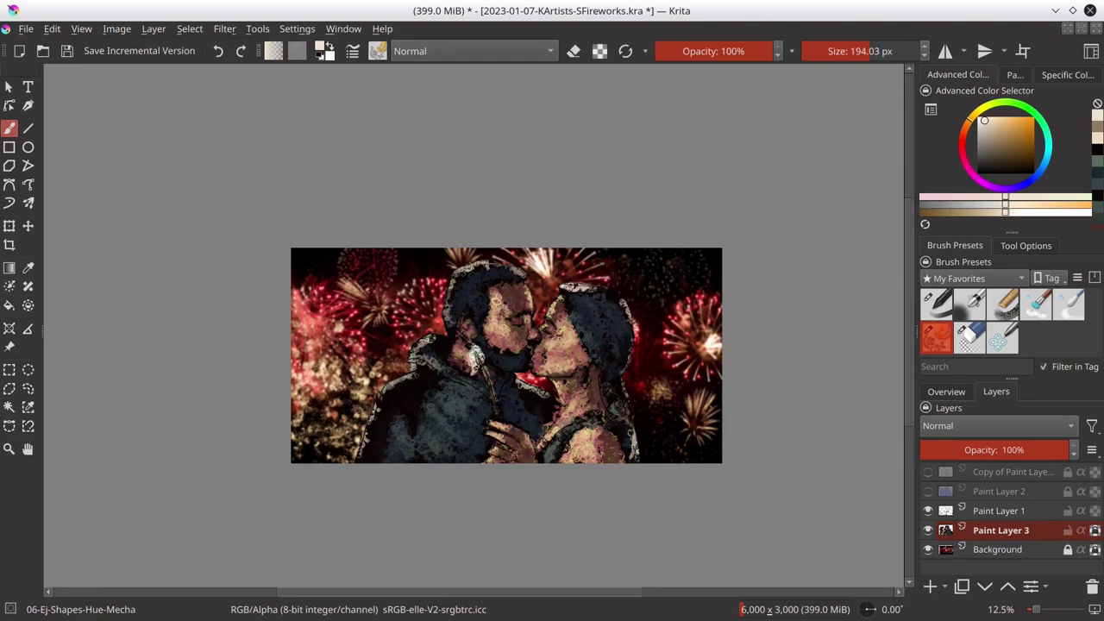
drag(457, 335, 495, 363)
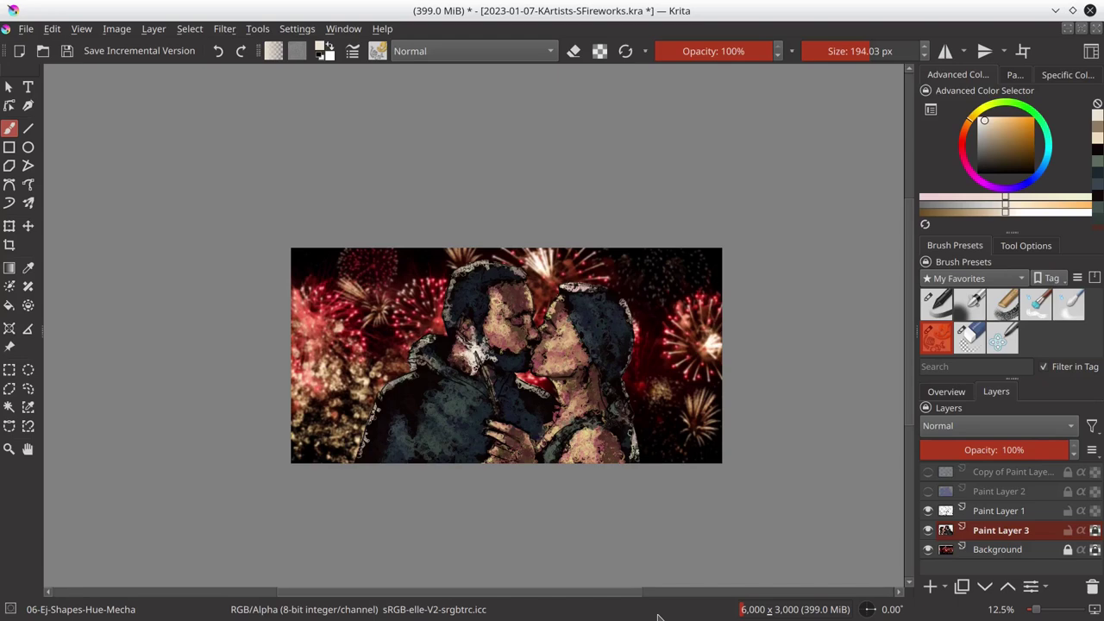
right_click(999, 510)
click(888, 184)
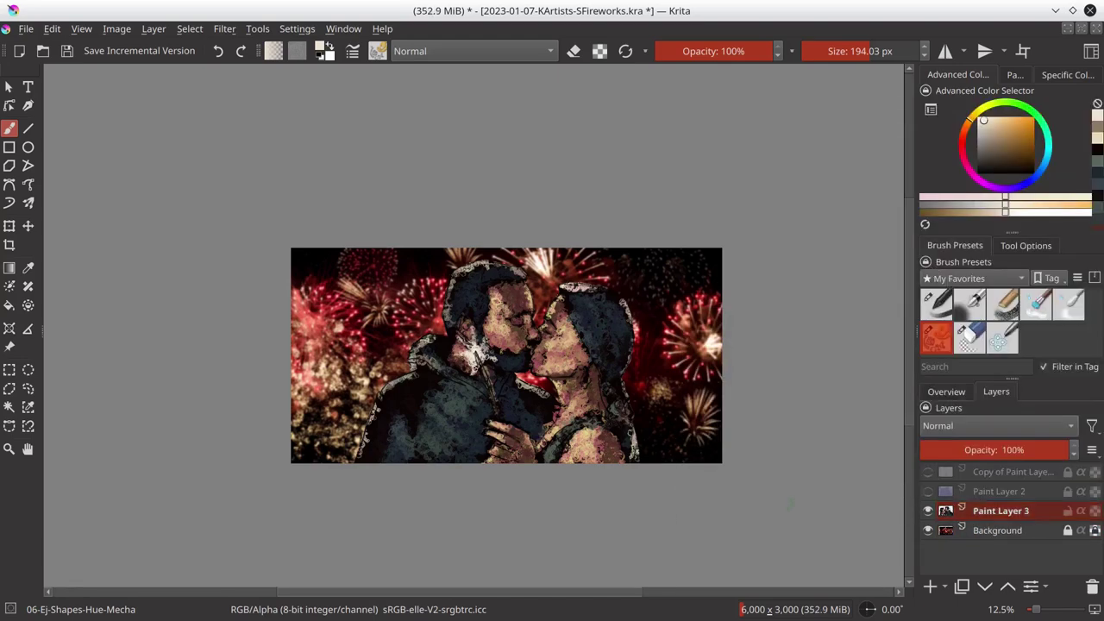
key(ctrl+z)
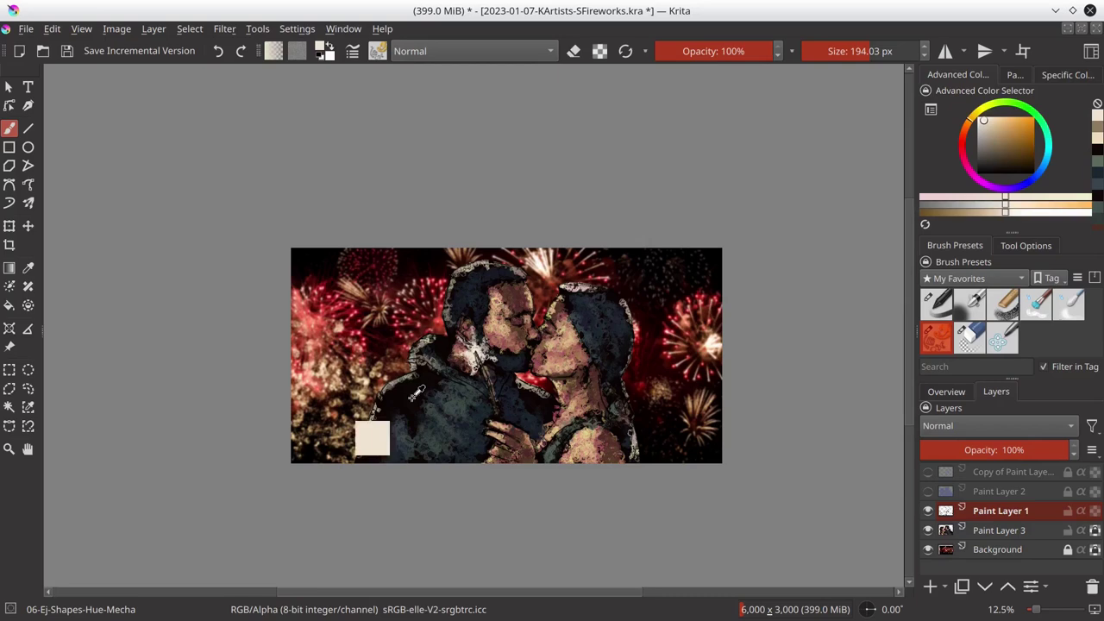
- Add sampled dark red and light blue strokes across the man's jacket and save
ctrl+click(414, 393)
drag(436, 397, 396, 431)
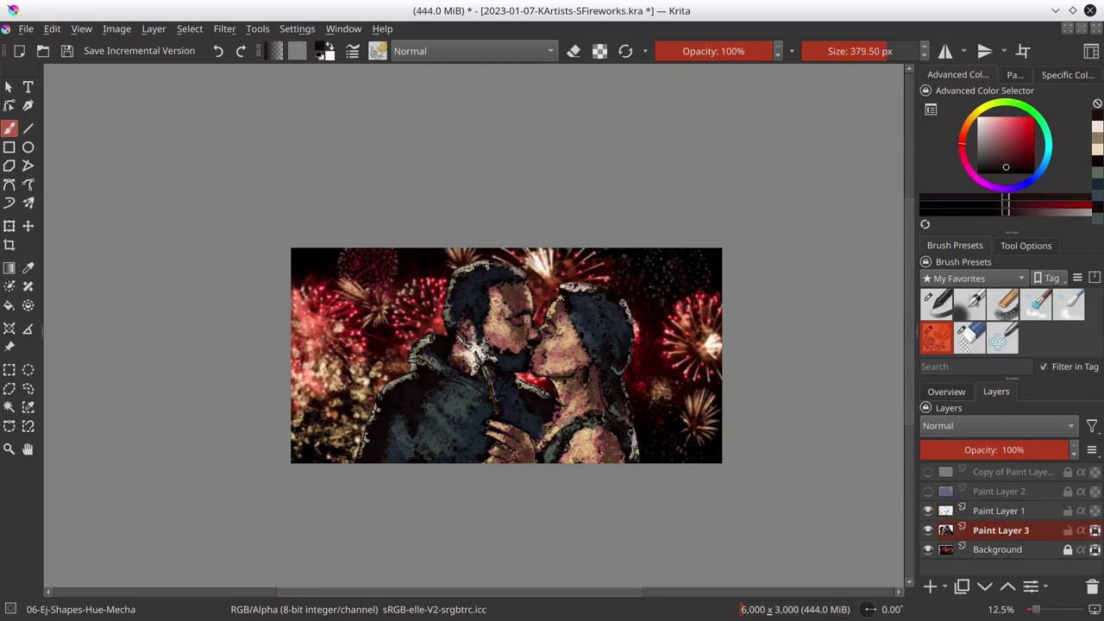
ctrl+click(436, 402)
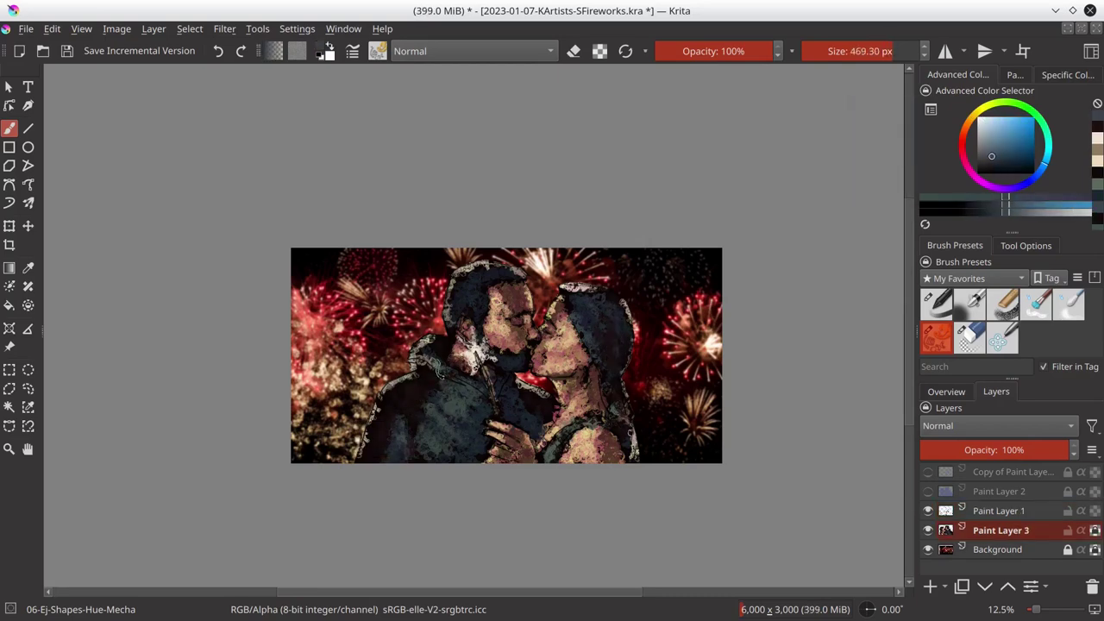
mouse_move(470, 384)
mouse_down()
mouse_move(399, 421)
mouse_move(544, 445)
mouse_up()
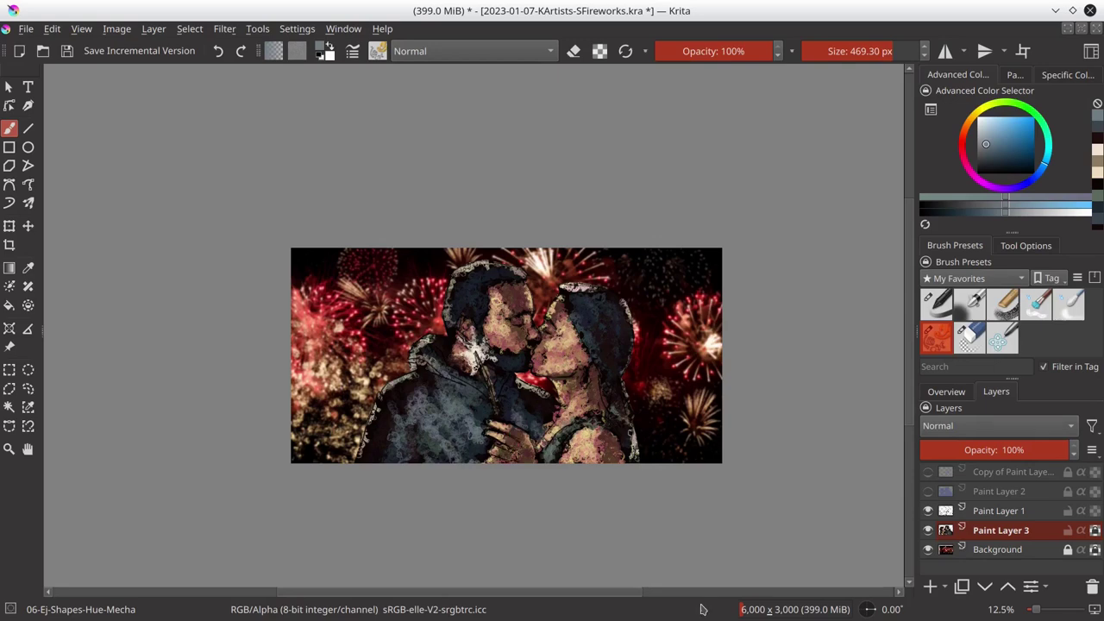
key(ctrl+s)
key(k)
key(k)
key(k)
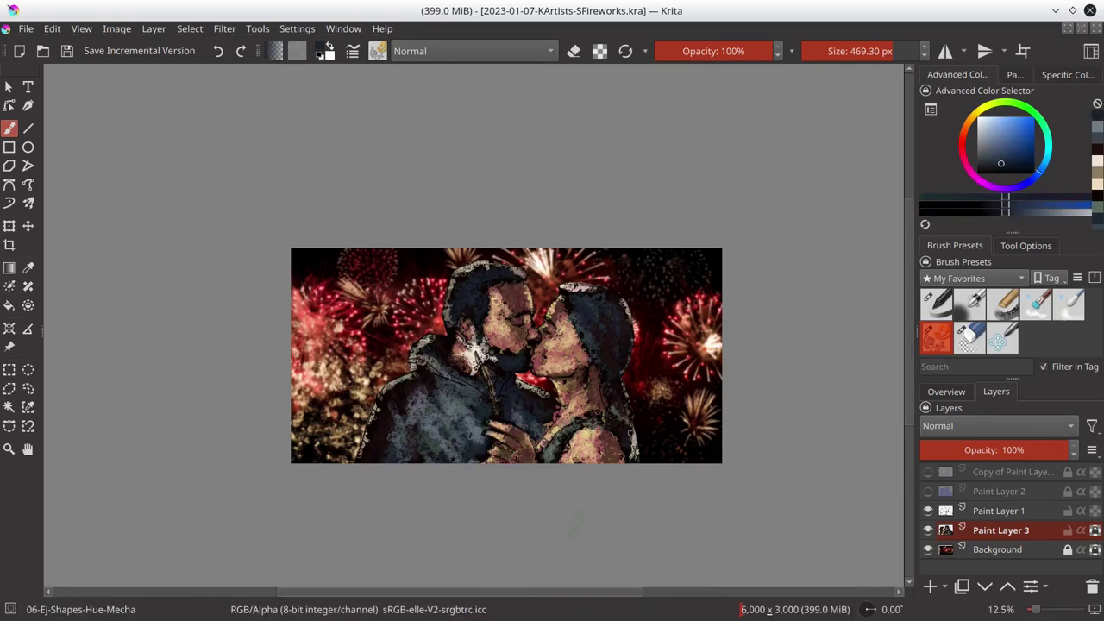
- Delete Paint Layer 1 and blend the colours on the man's cheek with the textured blender
click(1001, 510)
click(1092, 587)
click(1035, 303)
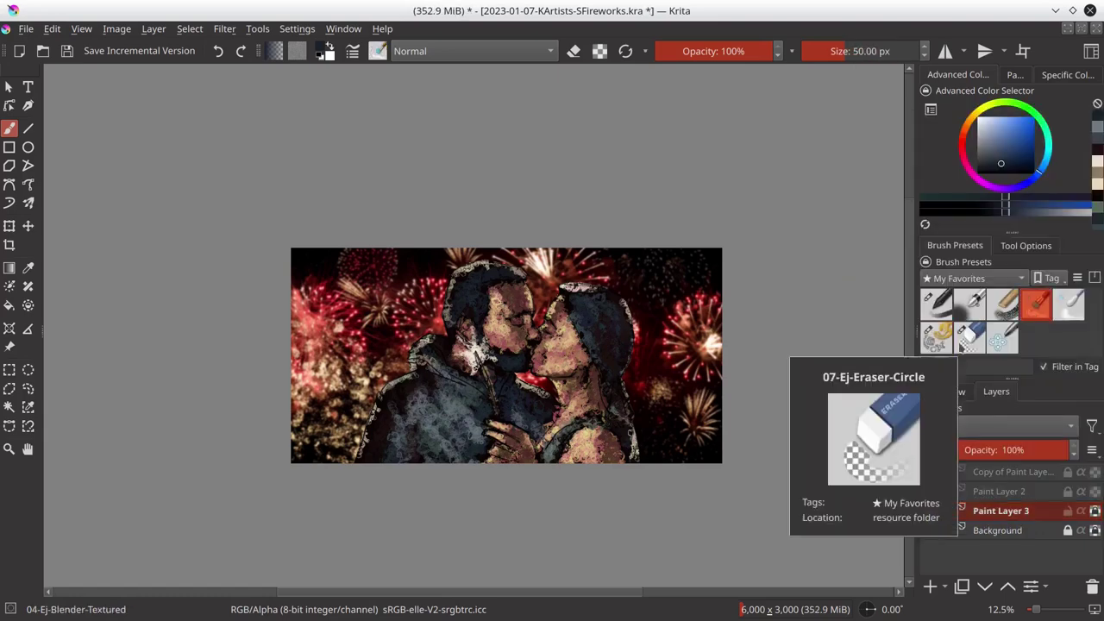
key(bracketright)
key(bracketright)
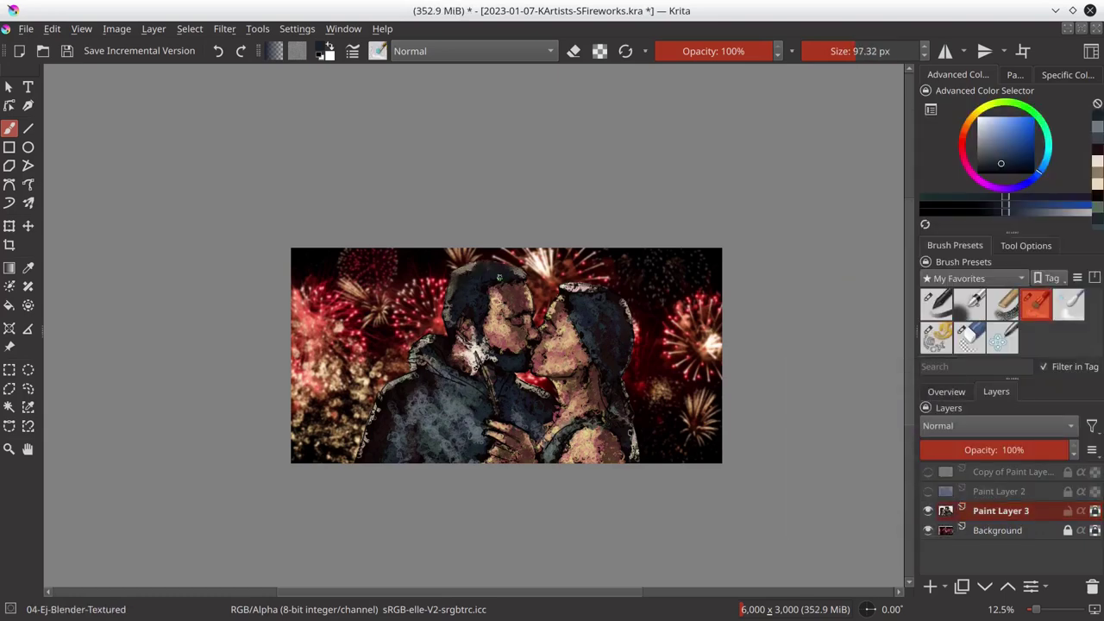
key(bracketright)
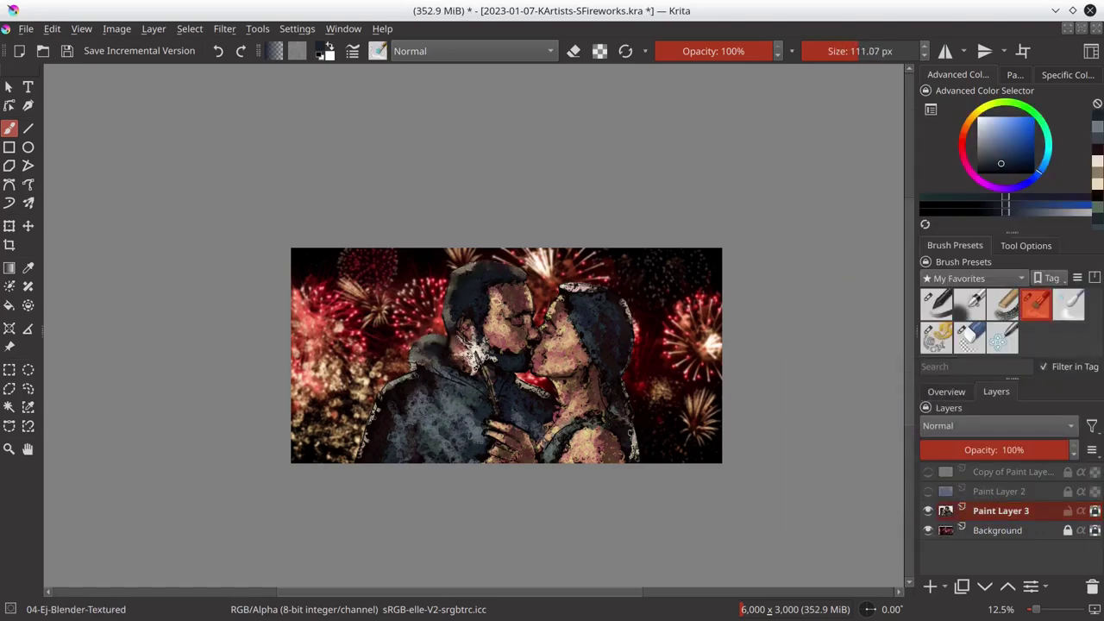
key(bracketleft)
mouse_move(477, 343)
mouse_down()
mouse_move(480, 369)
mouse_move(469, 362)
mouse_up()
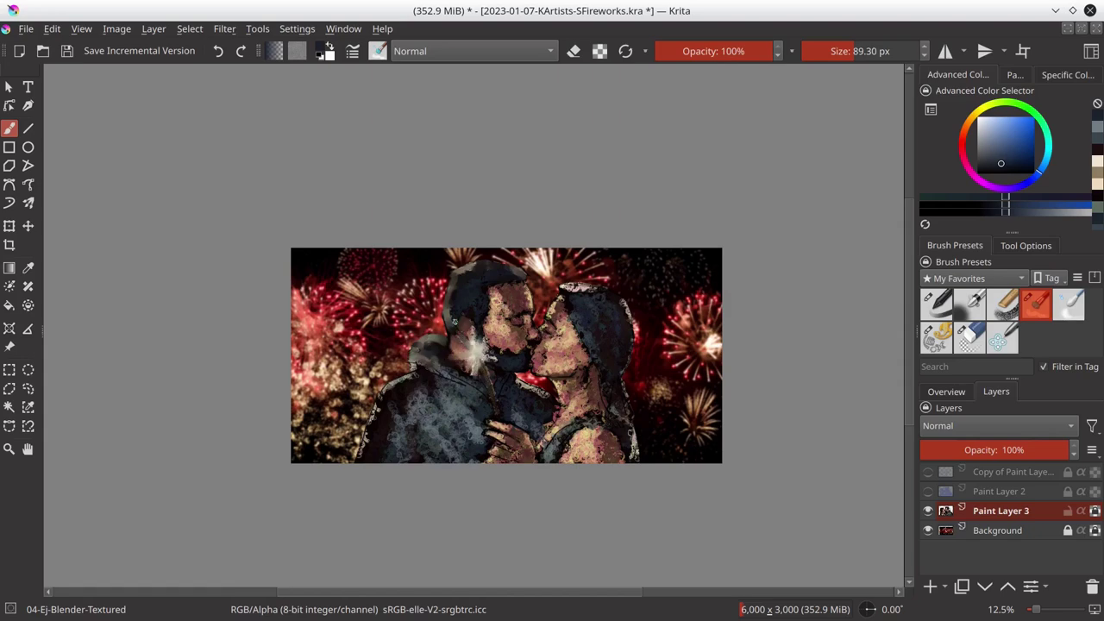
- Export the painting as the WIP03 JPEG at 6000 × 3000 pixels
click(26, 29)
click(73, 202)
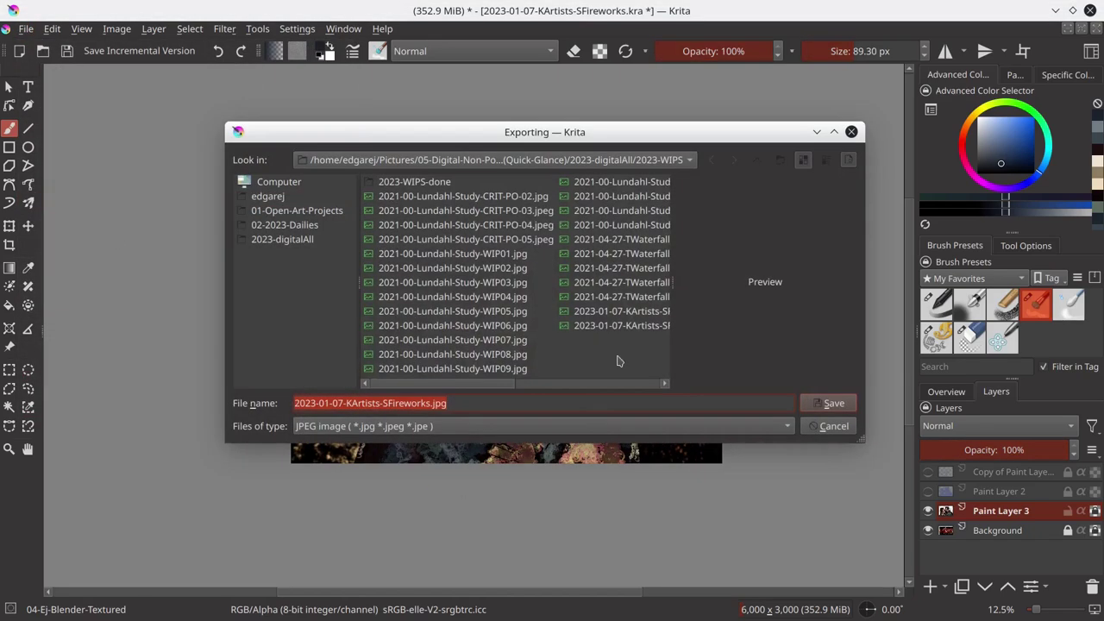
click(470, 325)
key(Left)
key(Left)
key(Left)
key(BackSpace)
text(3)
click(833, 403)
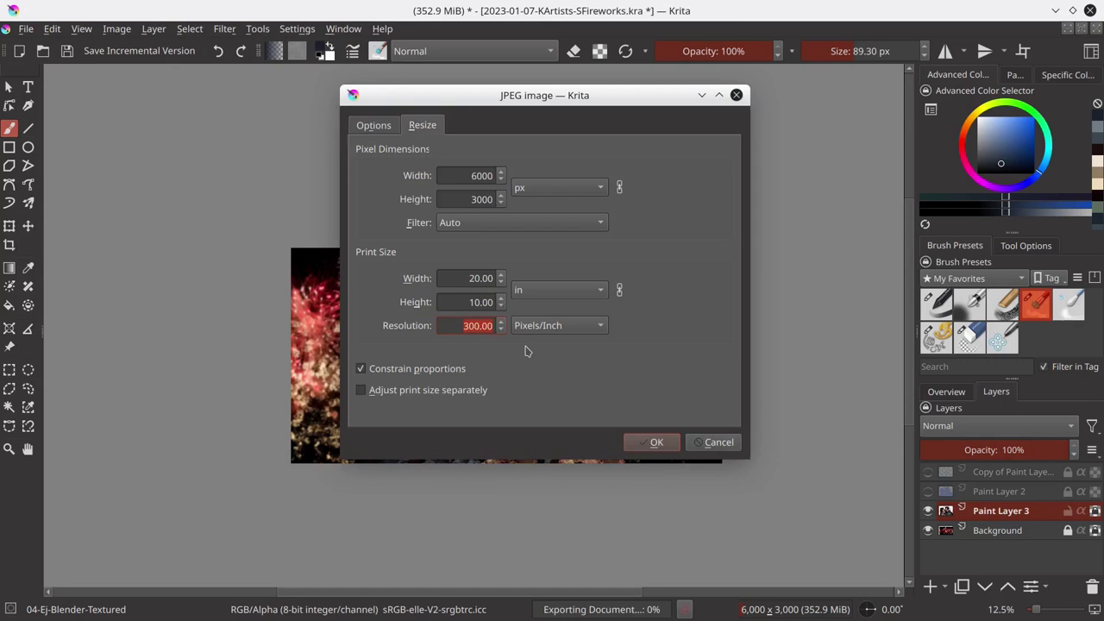
key(Return)
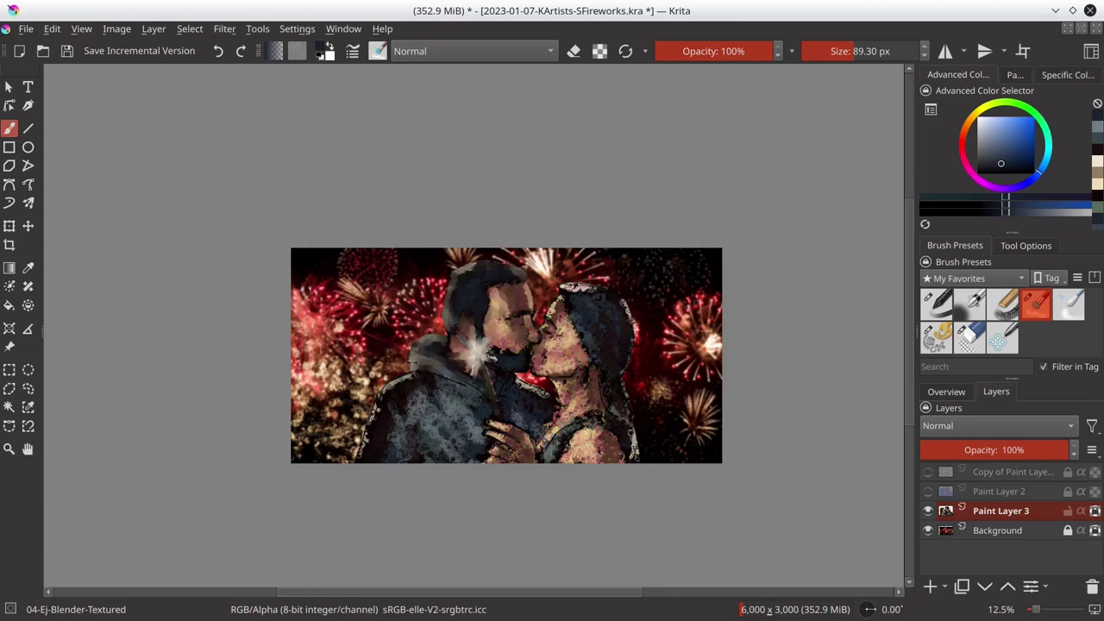
- Paint light grey, then larger dark strokes over the man's jacket with the textured blender
click(958, 390)
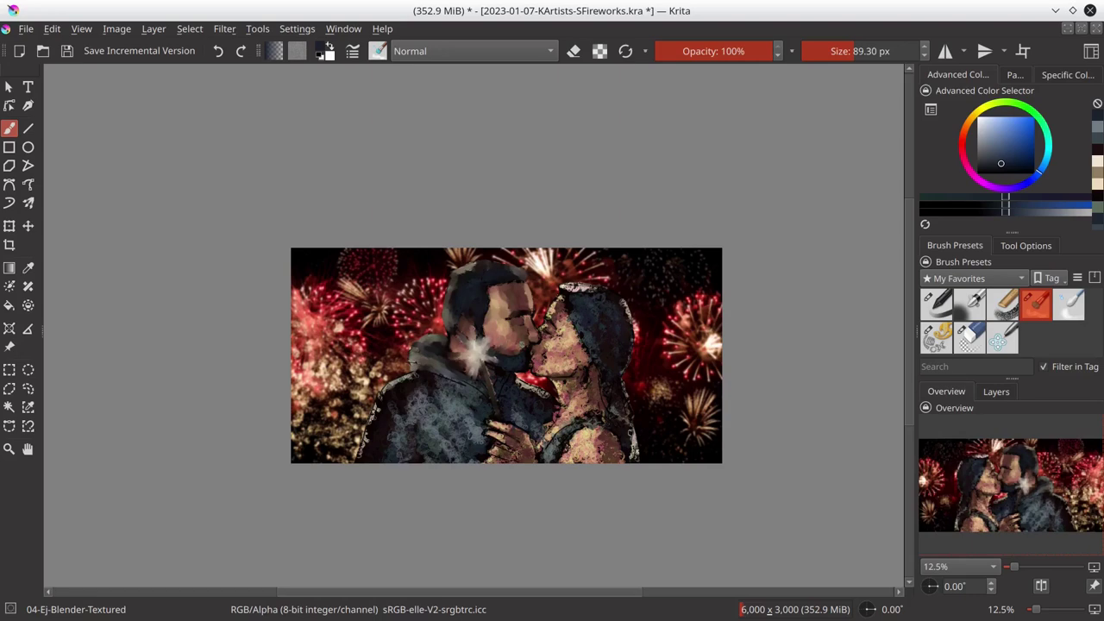
mouse_move(412, 361)
mouse_down()
mouse_move(367, 436)
mouse_move(423, 390)
mouse_up()
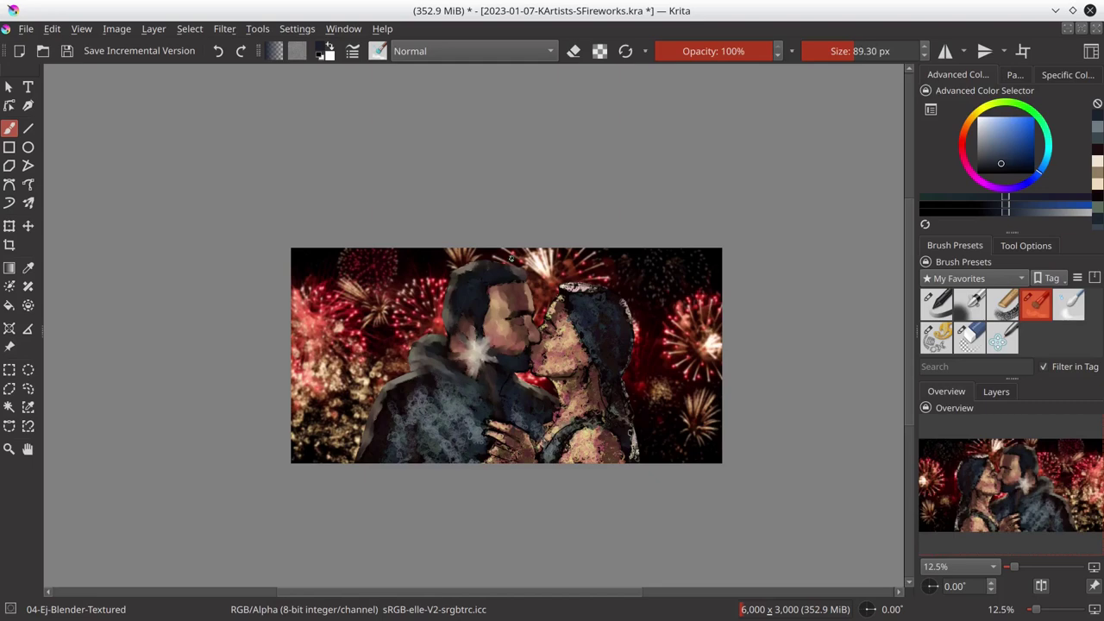
key(bracketright)
key(bracketright)
key(bracketright)
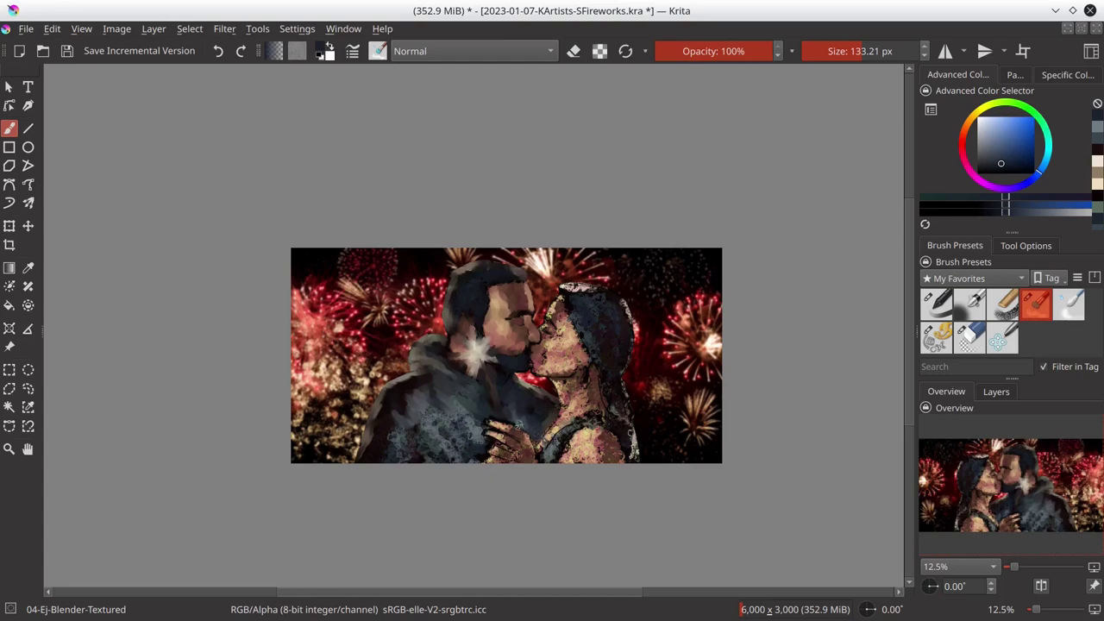
key(bracketright)
mouse_move(405, 400)
mouse_down()
mouse_move(435, 427)
mouse_move(496, 441)
mouse_move(498, 424)
mouse_move(522, 437)
mouse_move(492, 457)
mouse_up()
key(bracketleft)
key(bracketleft)
key(bracketleft)
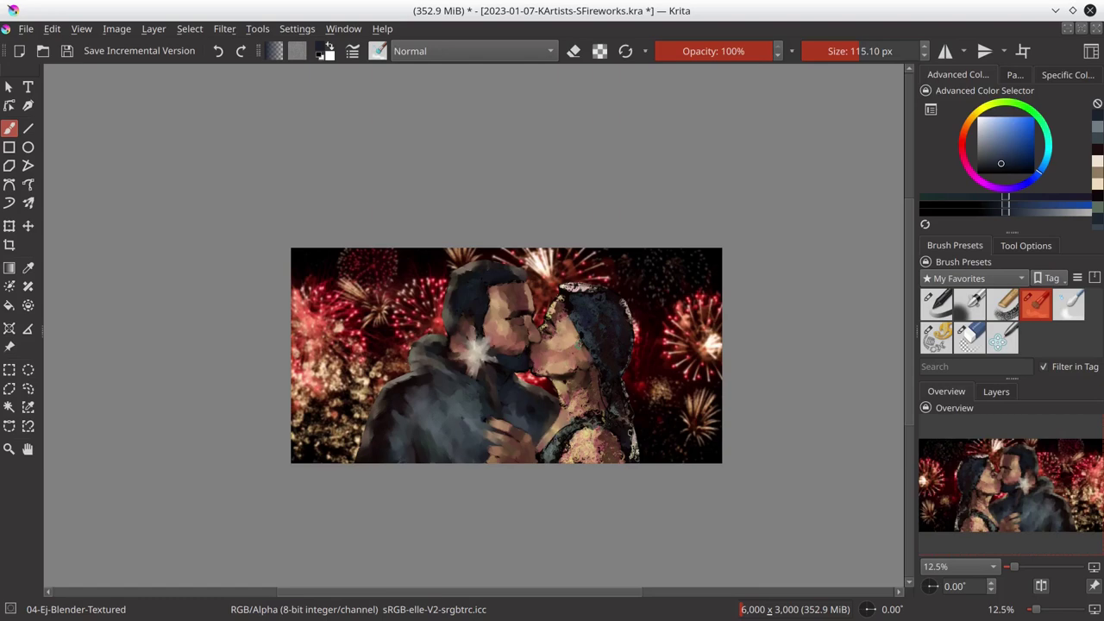
- Smooth the glittery paint on the woman's chest and save the document
mouse_move(580, 392)
mouse_down()
mouse_move(581, 413)
mouse_move(614, 407)
mouse_move(548, 458)
mouse_move(596, 436)
mouse_move(632, 444)
mouse_move(630, 461)
mouse_up()
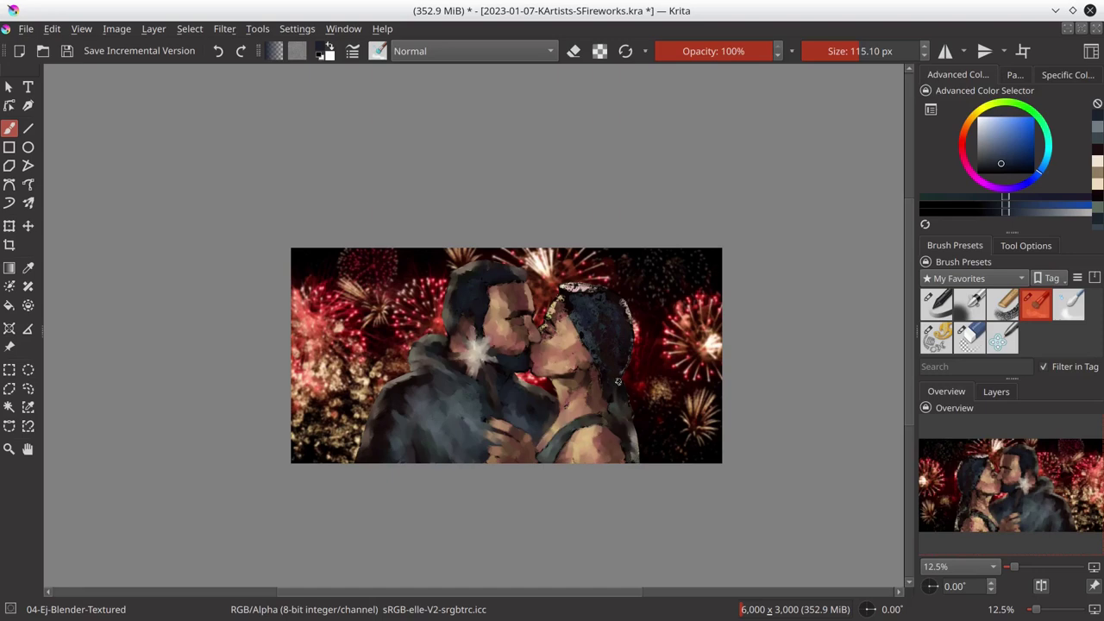
mouse_move(586, 302)
mouse_down()
mouse_move(557, 303)
mouse_move(625, 305)
mouse_move(628, 319)
mouse_move(587, 348)
mouse_up()
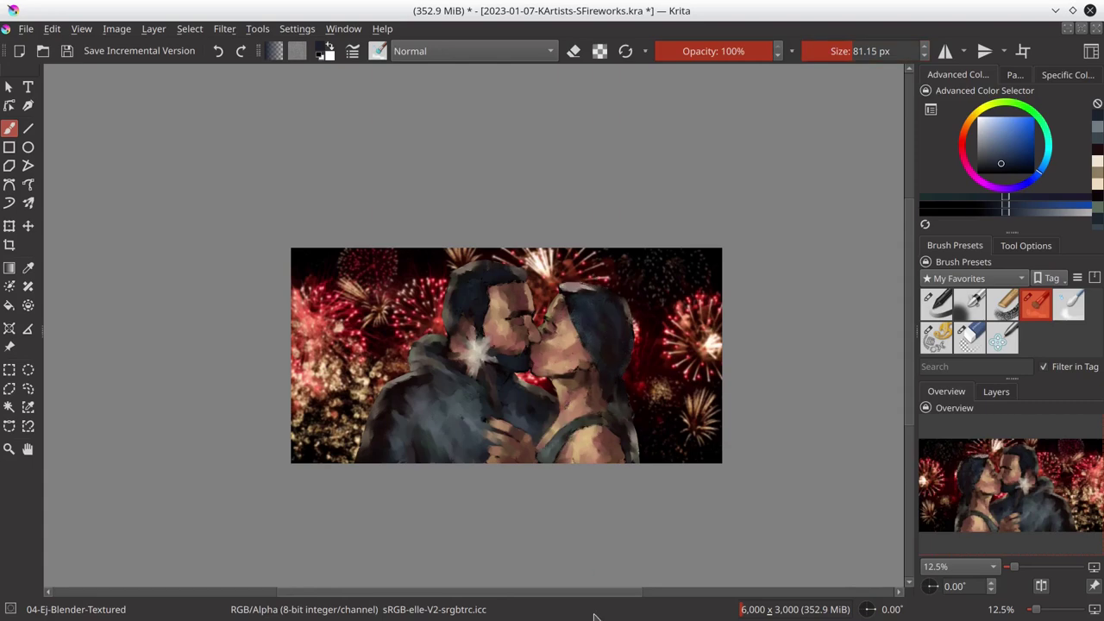
key(ctrl+s)
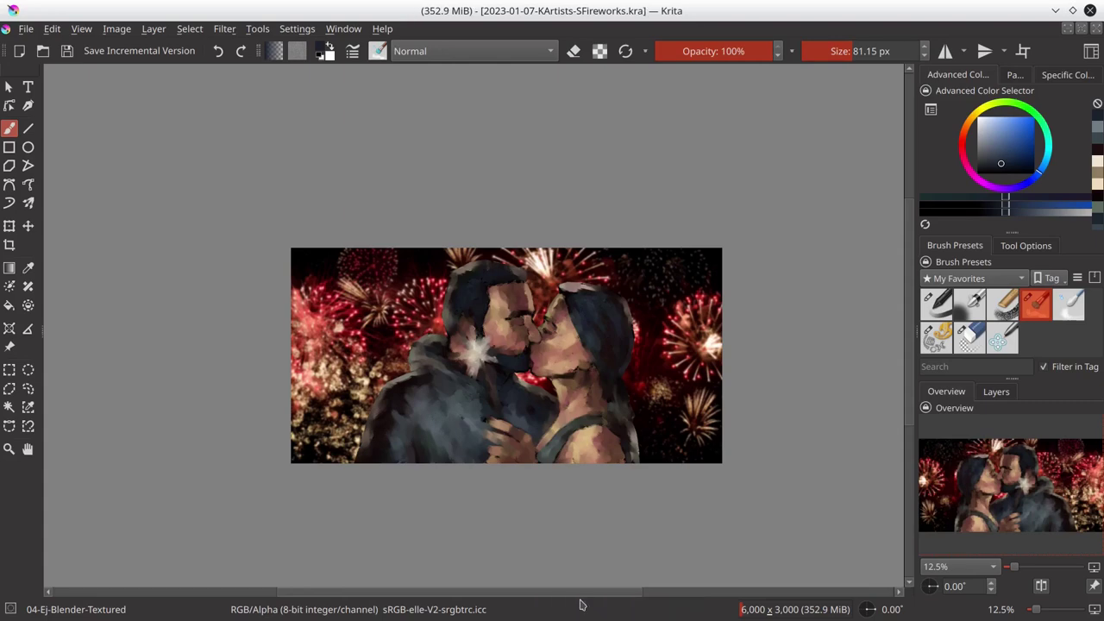
- Export the painting as 2023-01-07-KArtists-SFireworks-WIP04.jpg
click(26, 29)
click(52, 214)
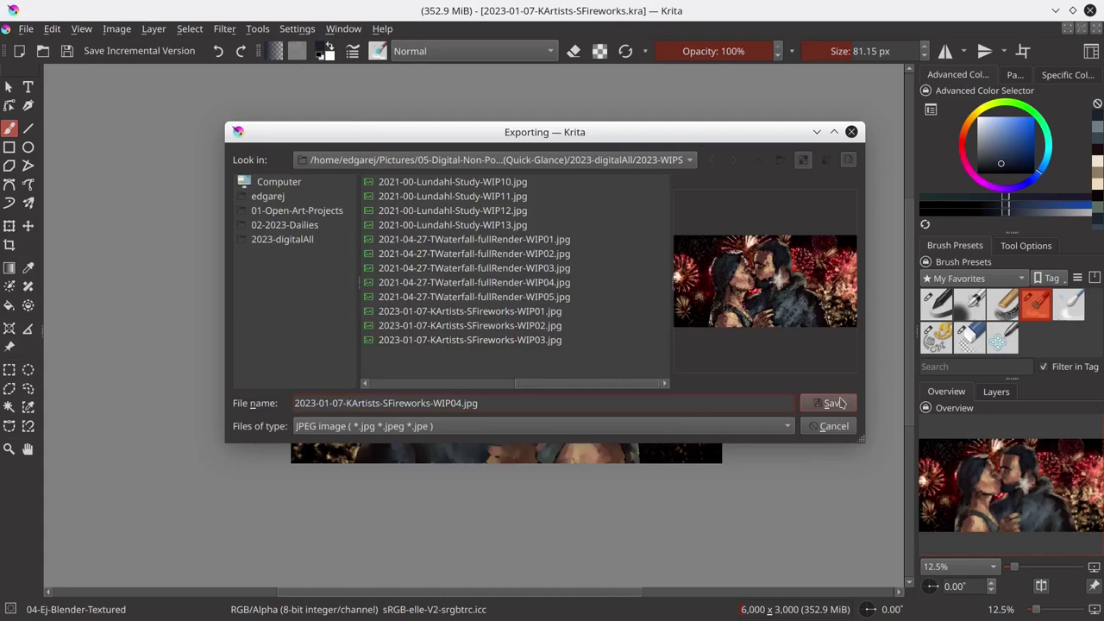
click(833, 403)
click(653, 443)
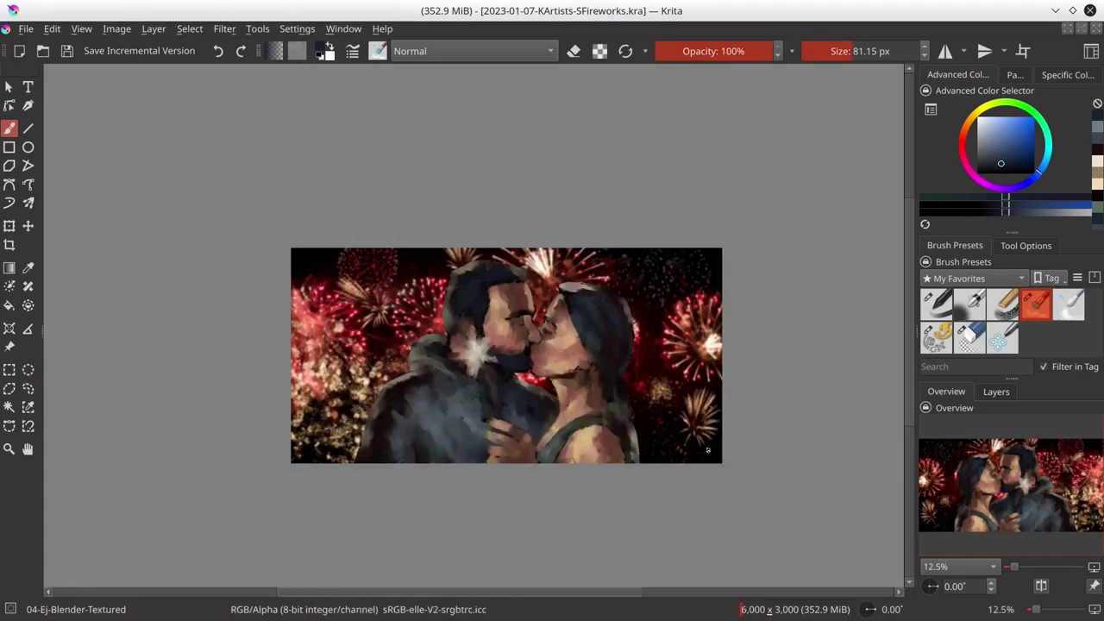
click(996, 391)
- Dab a bright glow on the sparkler with a small soft airbrush
click(966, 135)
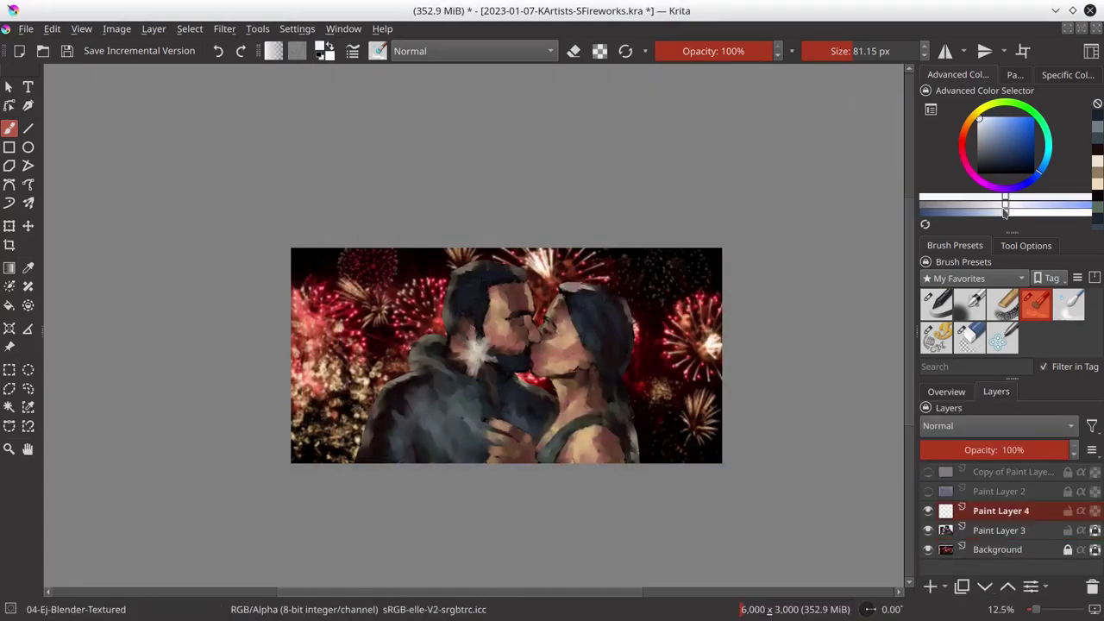
click(970, 304)
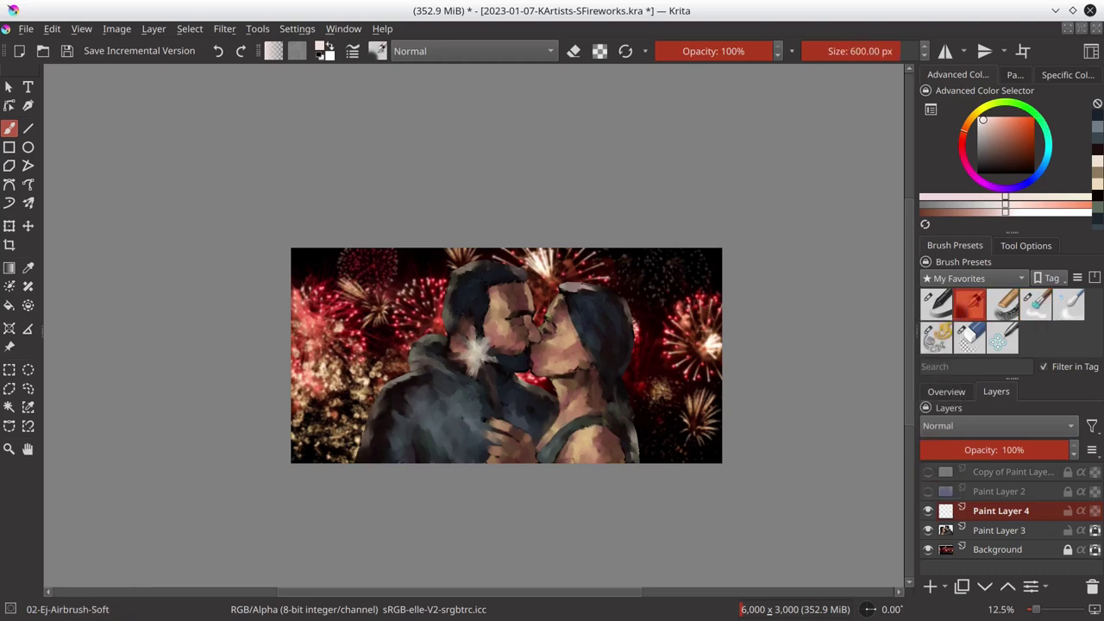
drag(517, 358, 474, 352)
click(478, 351)
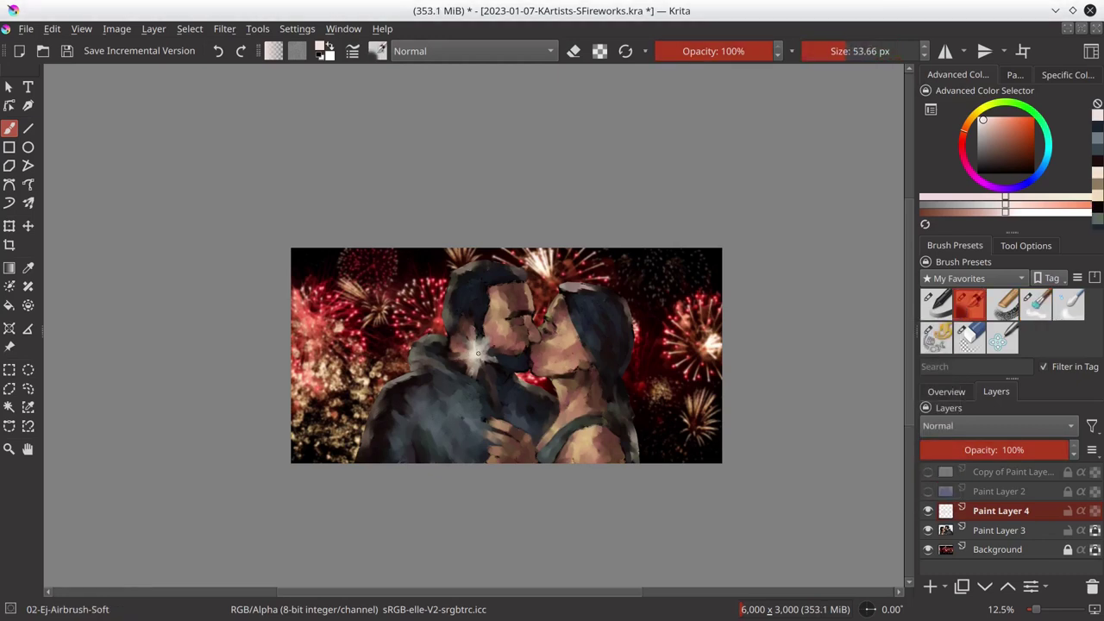
click(981, 123)
scroll(493, 378, up, 2)
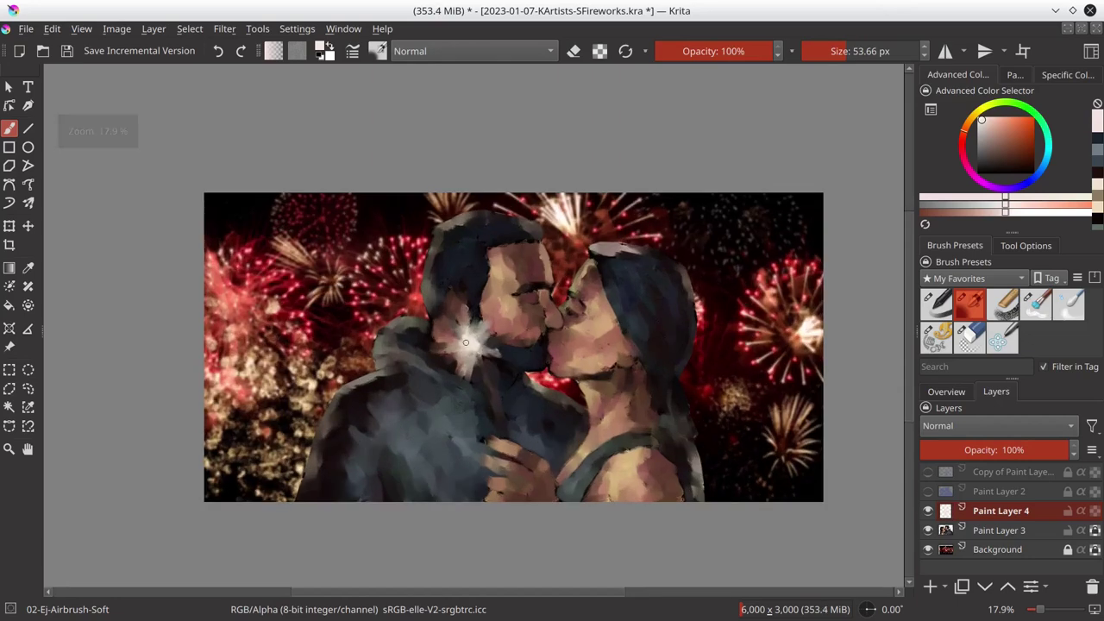
- Pick a dark pink on Paint Layer 3, then return to Paint Layer 4 with a small light-pink soft airbrush
key(Page_Down)
key(slash)
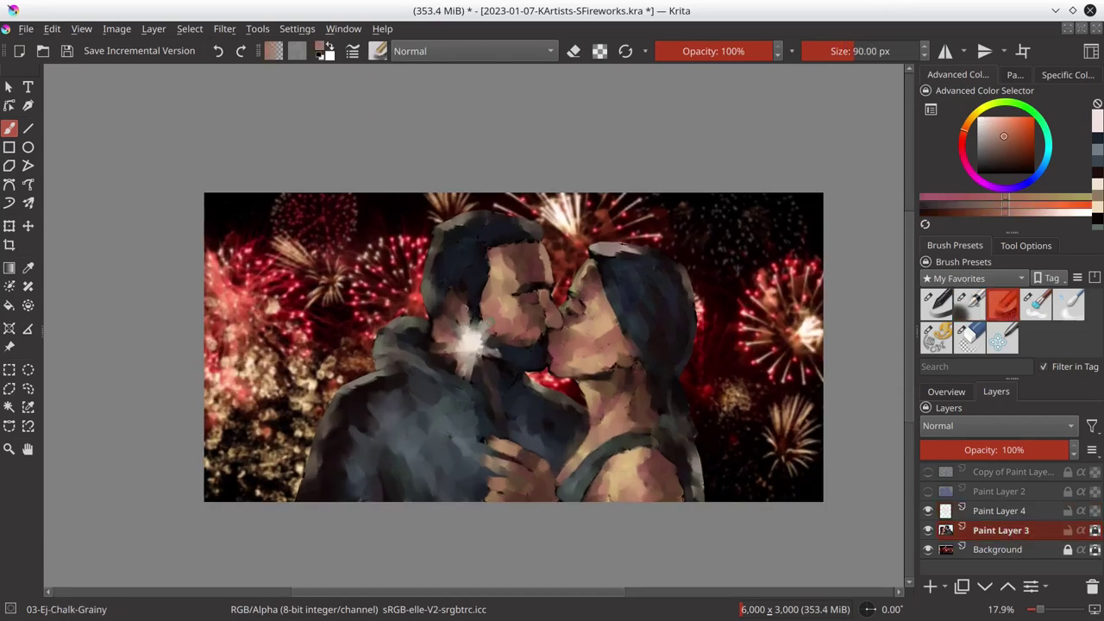
ctrl+click(442, 348)
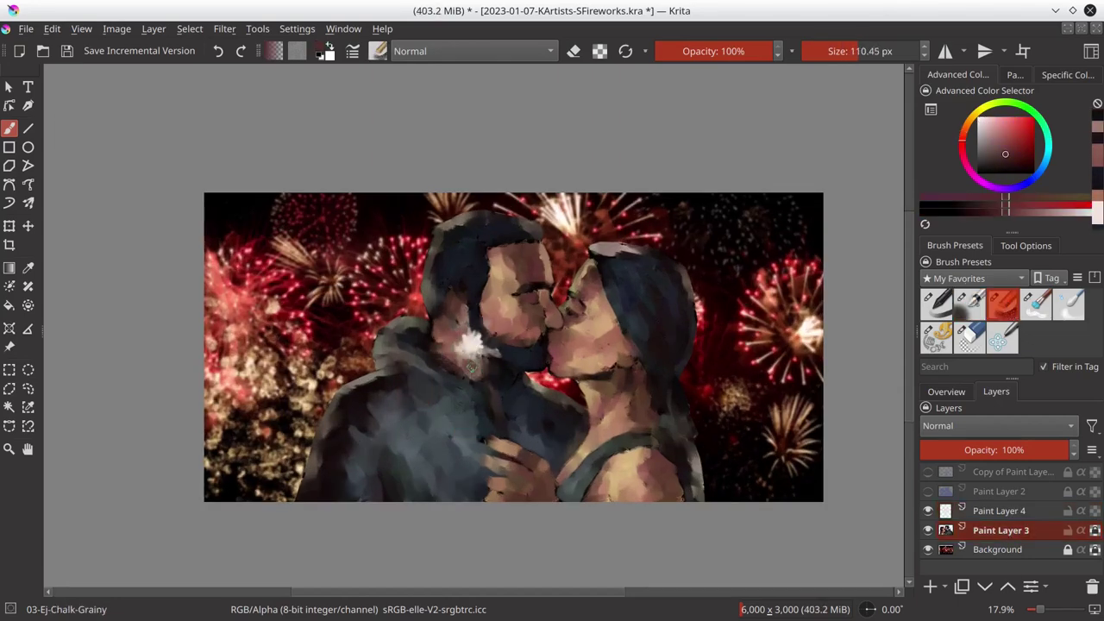
drag(442, 348, 488, 390)
key(slash)
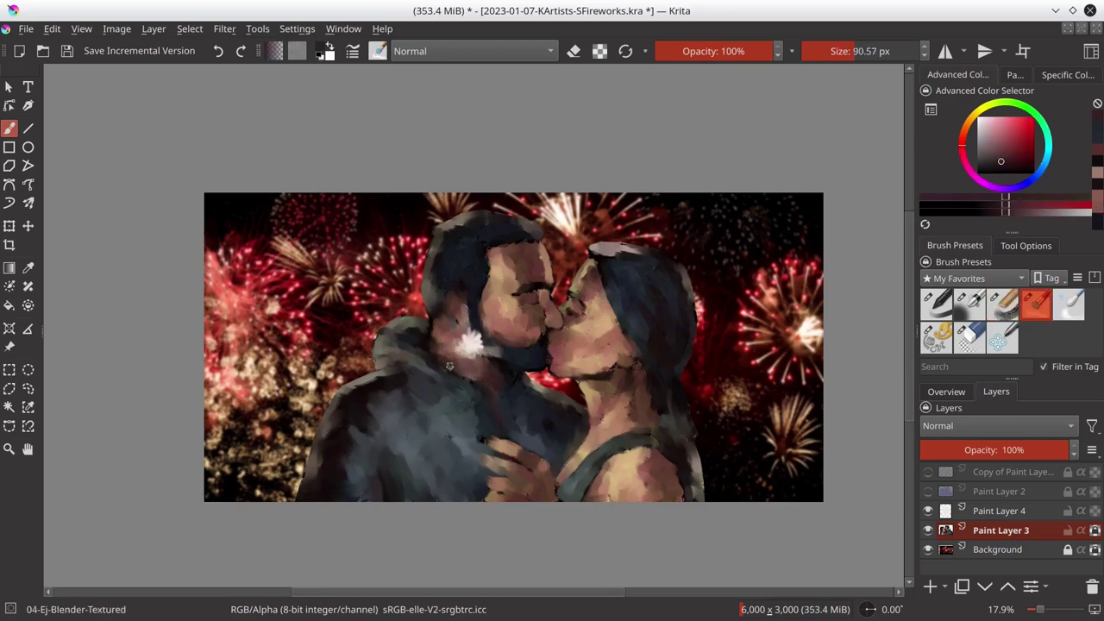
key(Page_Up)
key(slash)
ctrl+click(470, 347)
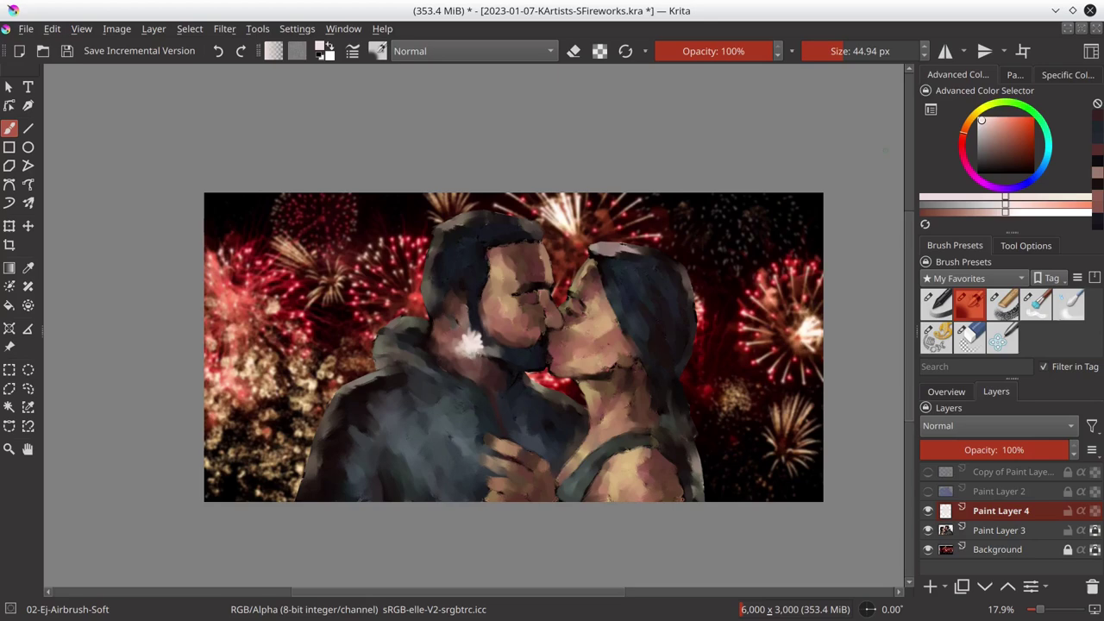
drag(471, 347, 472, 349)
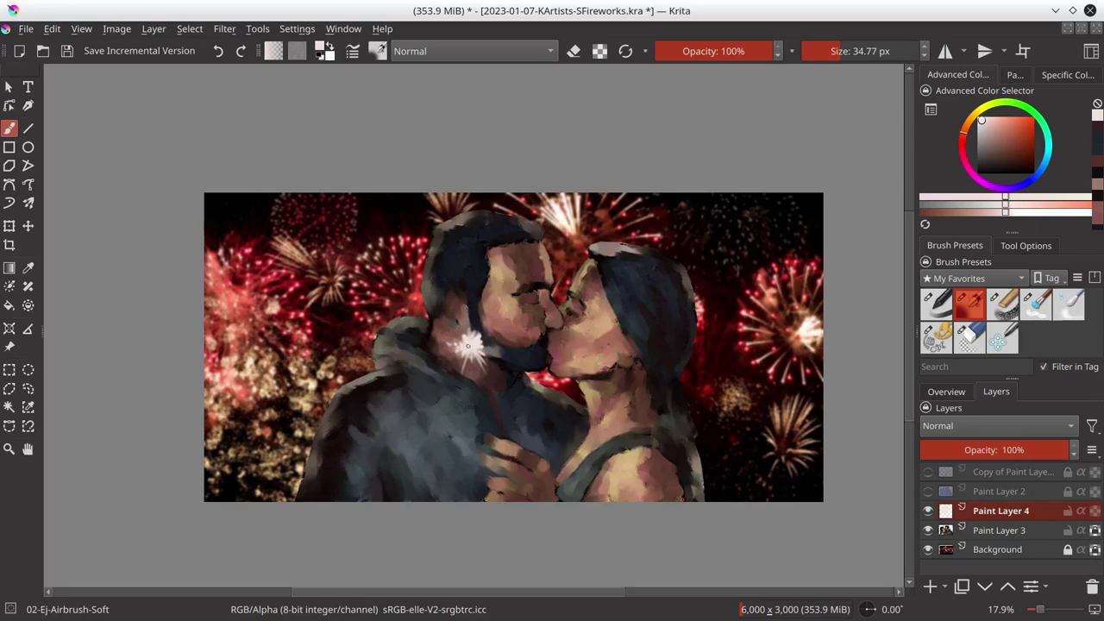
- Add bright airbrush dabs around the sparkler's centre and a spark just below it
click(450, 336)
click(470, 326)
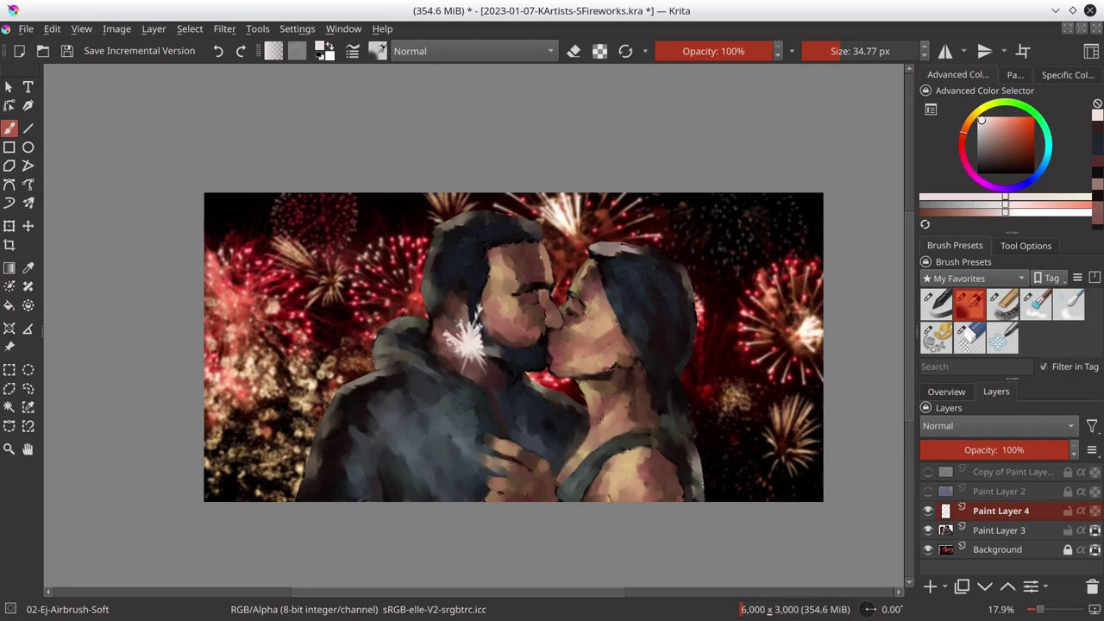
click(482, 325)
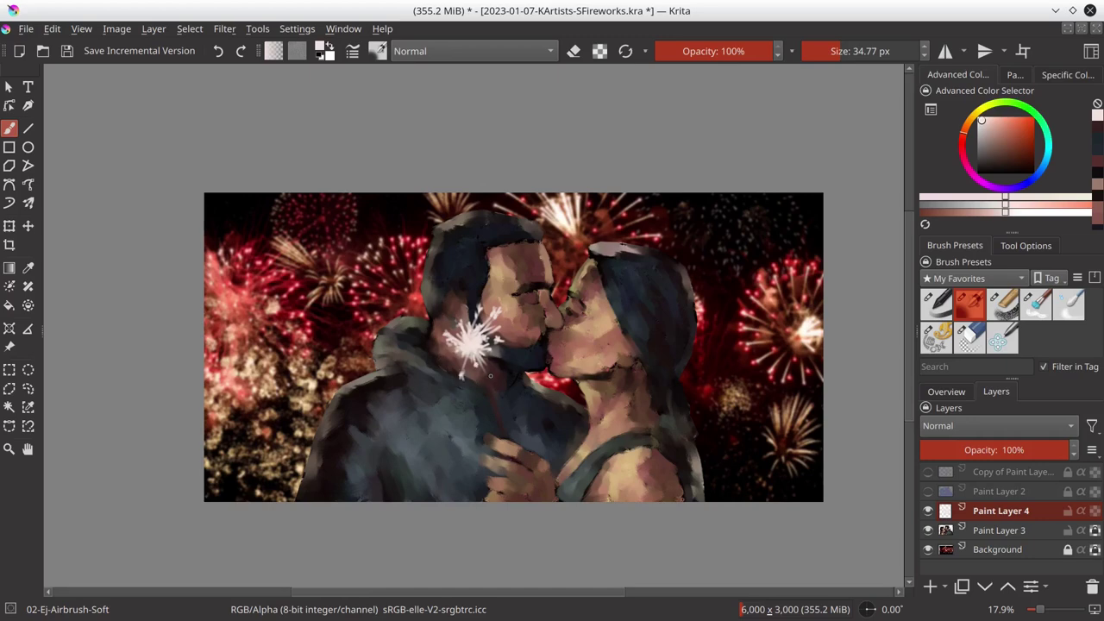
click(489, 371)
click(1000, 530)
click(1000, 304)
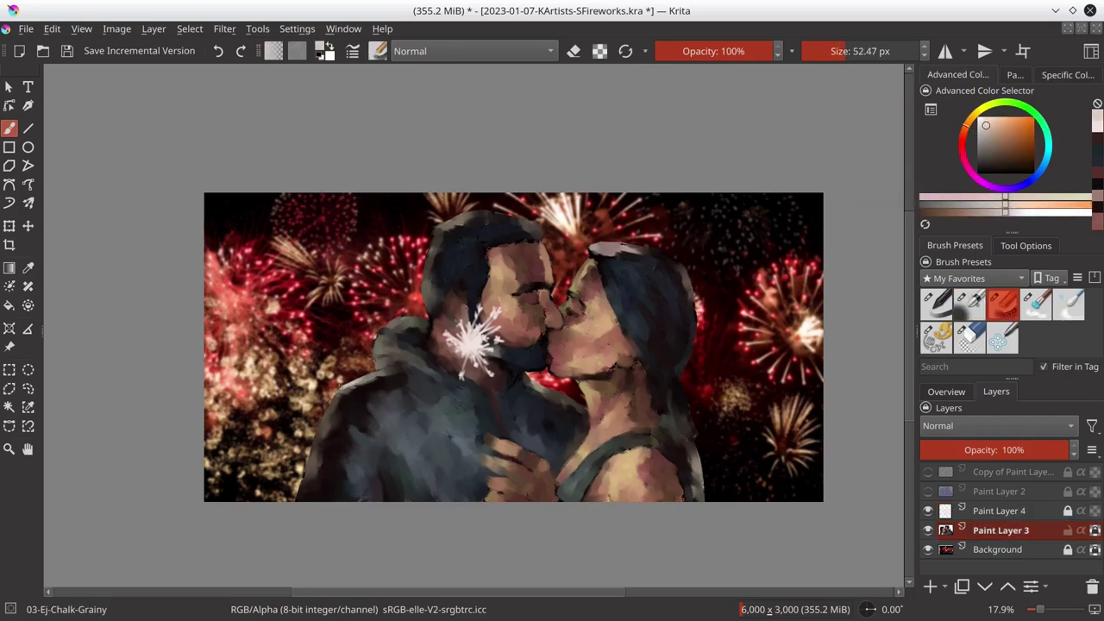
- Save the painting with Ctrl+S
key(ctrl+s)
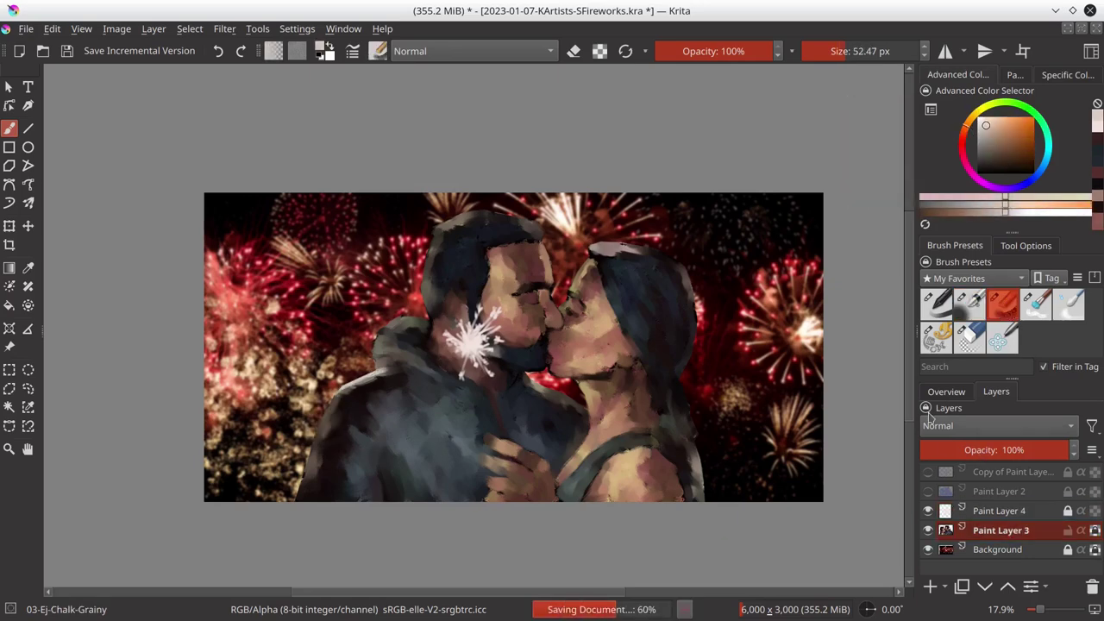
click(944, 394)
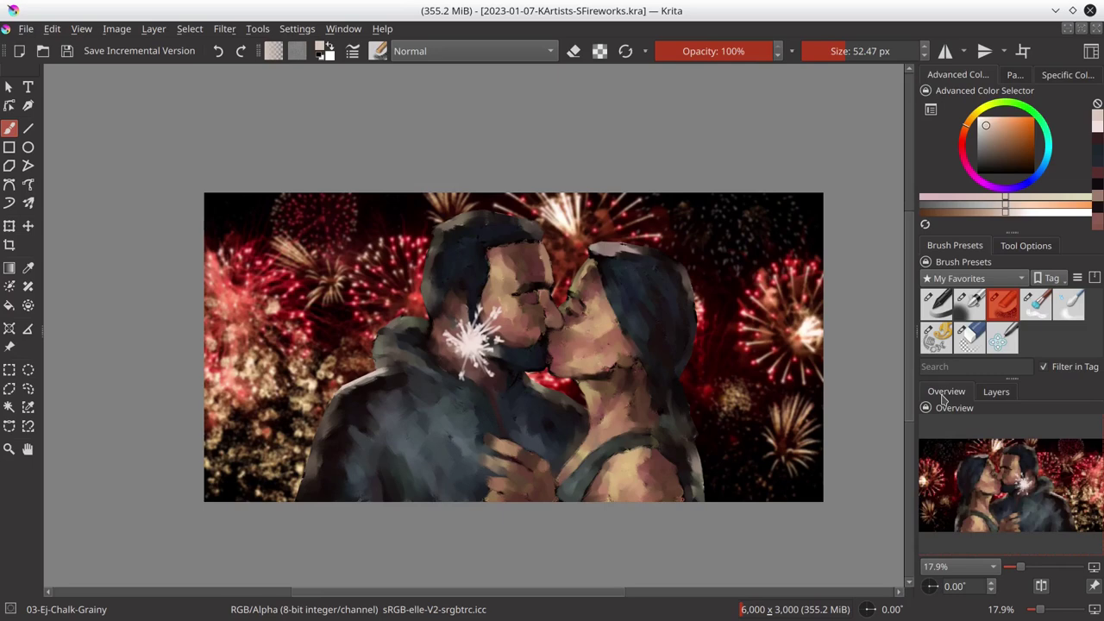
click(996, 392)
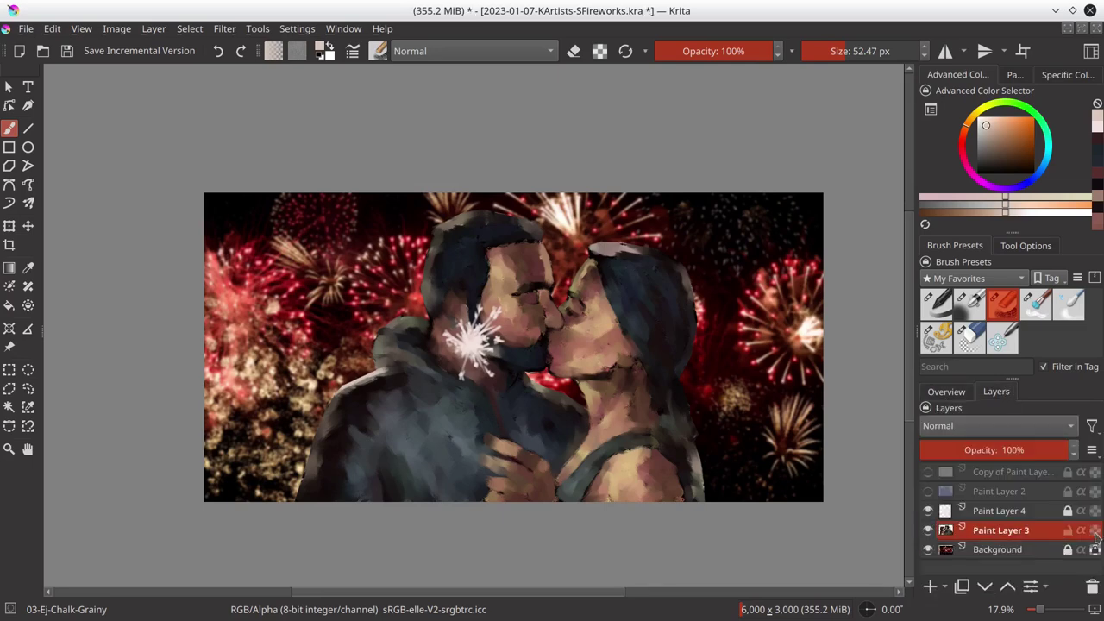
- Cut the lower jacket area with a polygon selection and paste it as a new layer
click(9, 388)
click(320, 366)
click(440, 501)
double_click(259, 528)
click(52, 29)
click(73, 89)
click(51, 28)
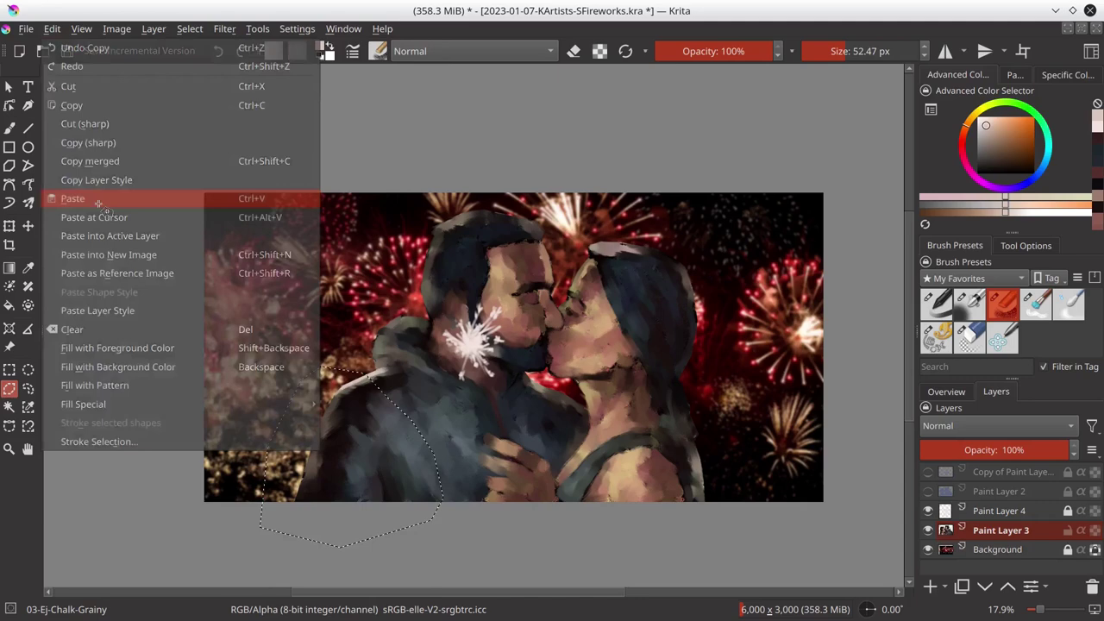
click(74, 198)
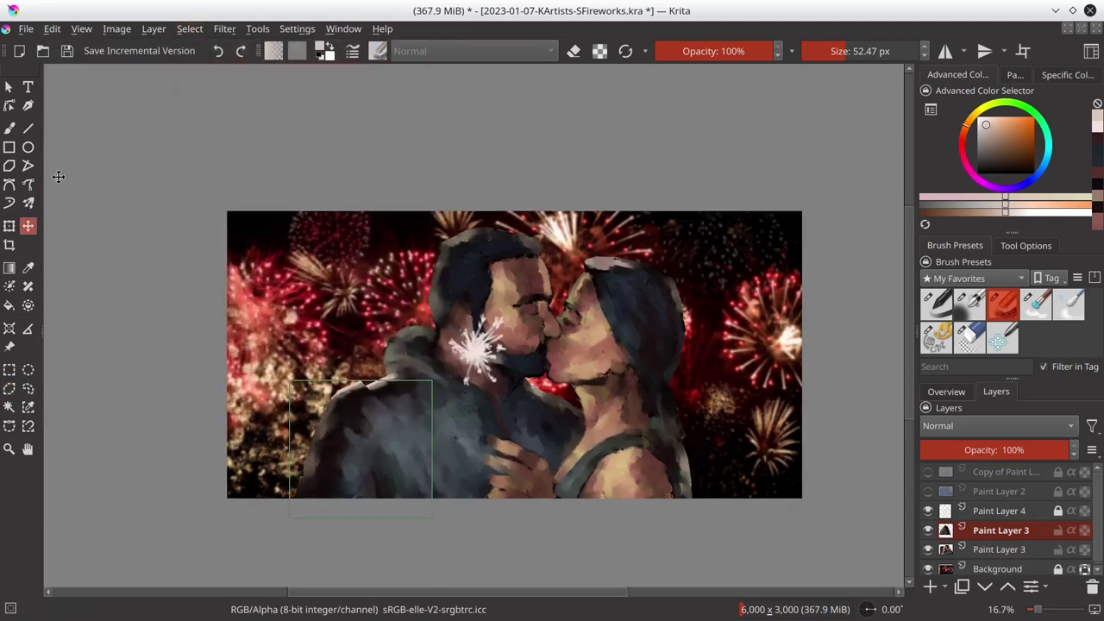
- Sample the dark blue-grey jacket colour and save incremental version 2023-01-07-KArtists-SFireworks_001.kra
key(b)
scroll(199, 403, down, 1)
scroll(322, 434, up, 1)
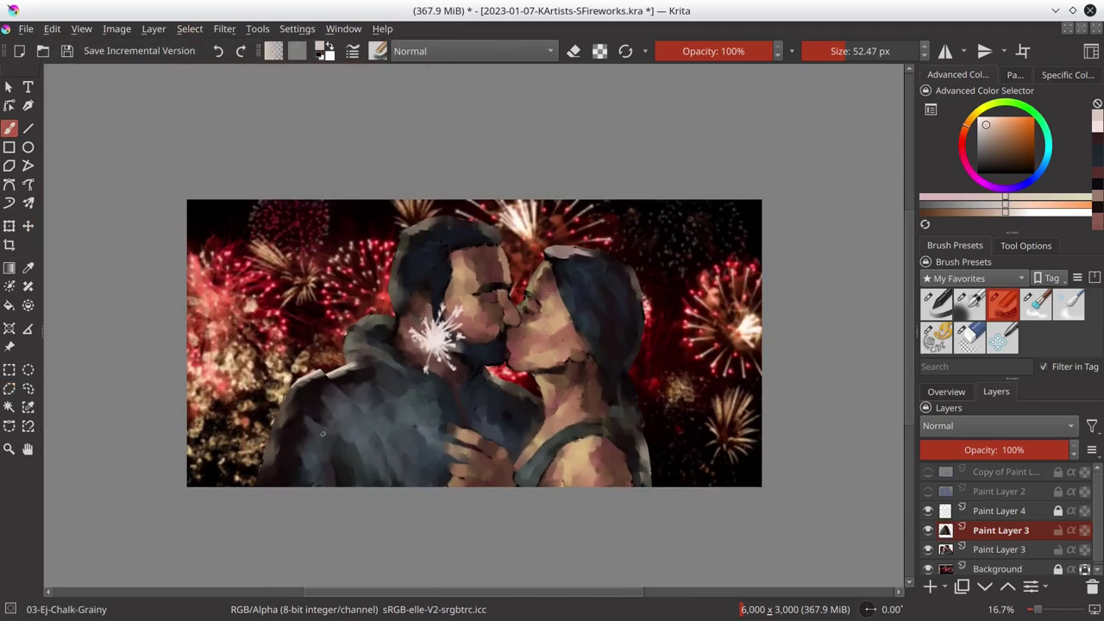
ctrl+click(296, 406)
ctrl+click(339, 463)
key(bracketright)
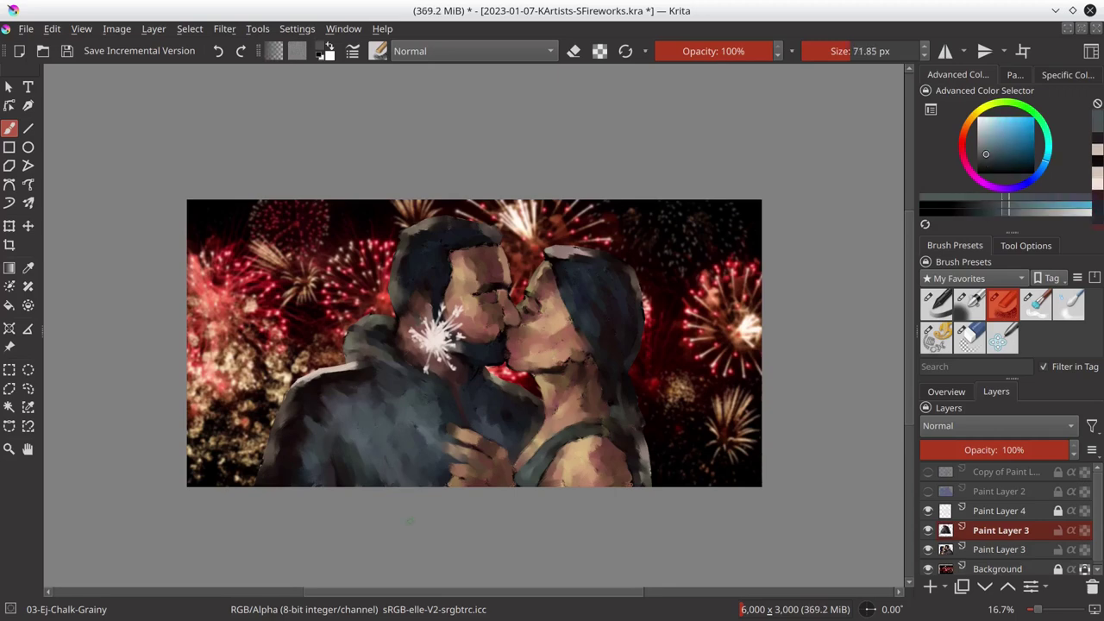
click(963, 390)
click(155, 53)
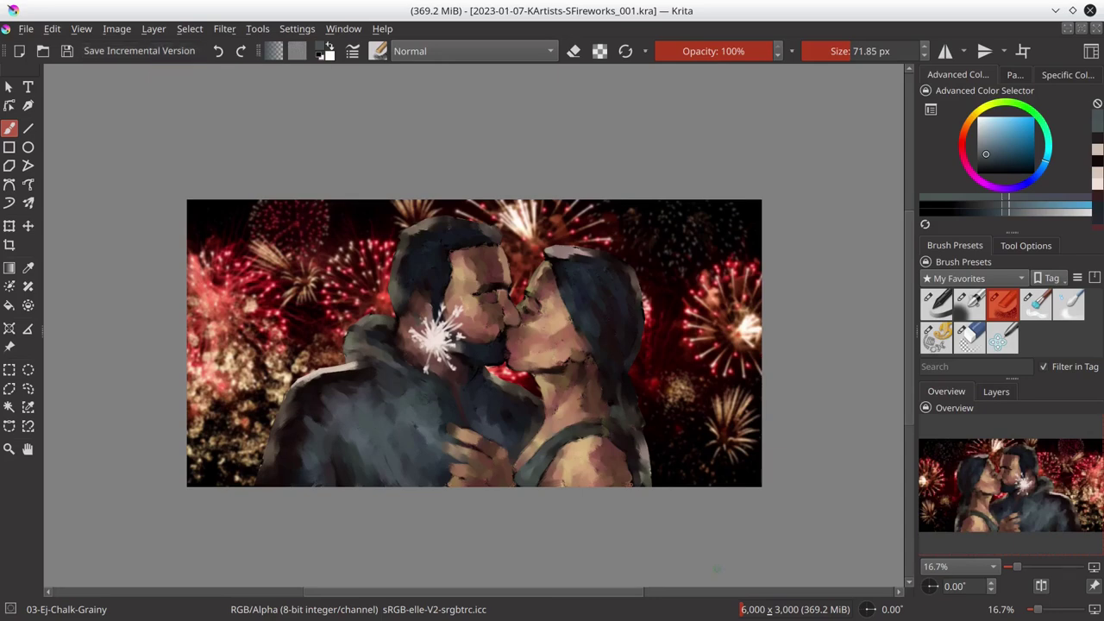
- Duplicate the outline layer in the Layers docker
click(997, 391)
click(1091, 450)
click(948, 203)
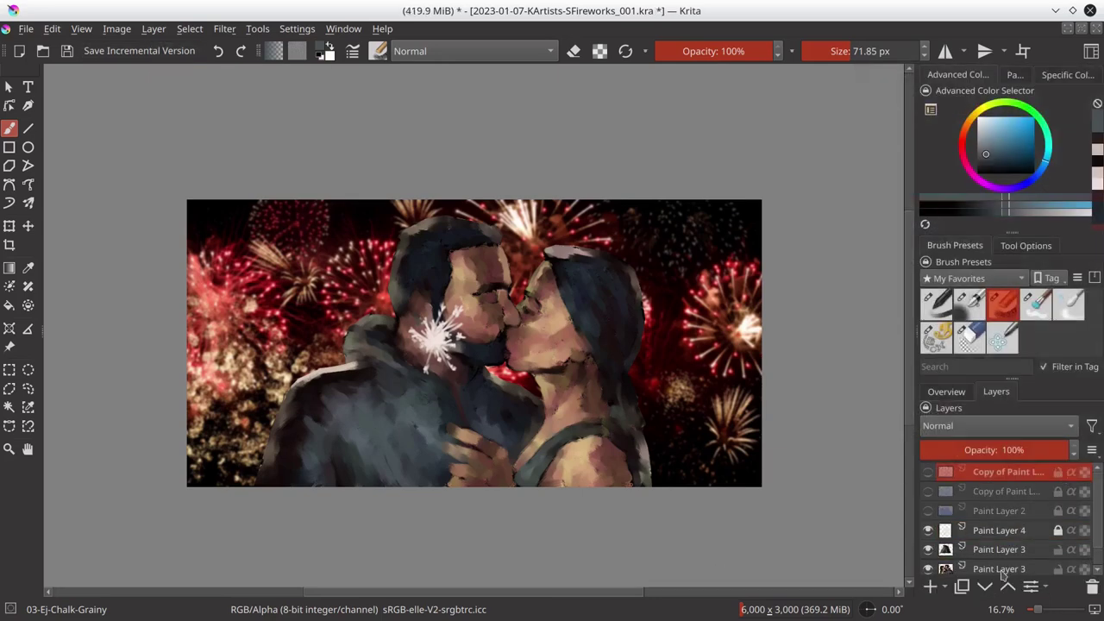
key(e)
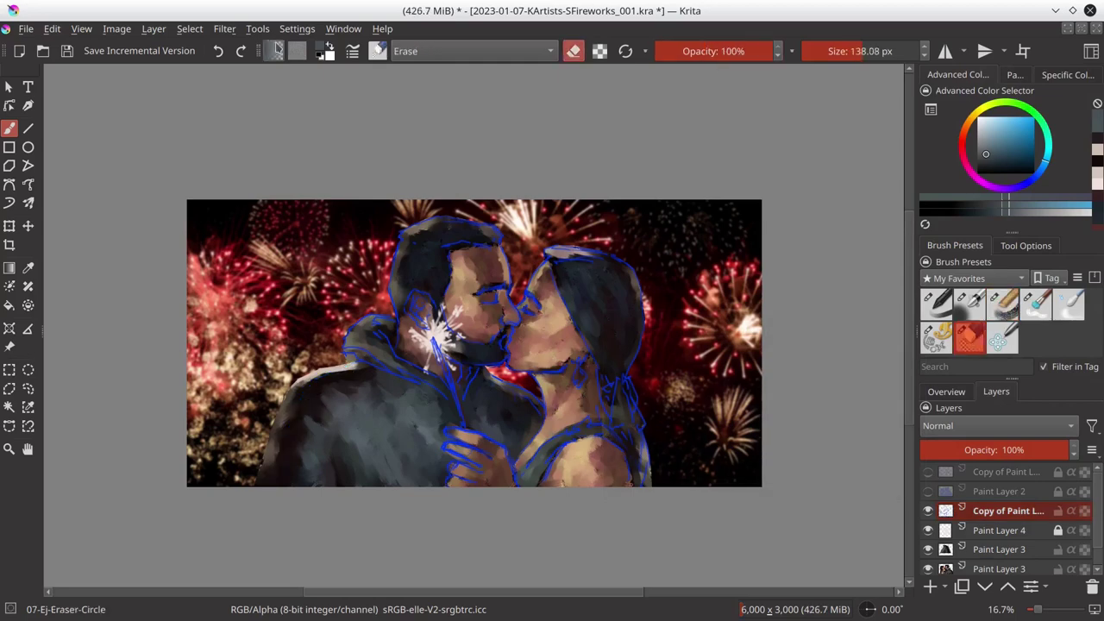
- Desaturate the copied outlines and darken them with HSV Adjustment
key(ctrl+shift+u)
key(Return)
key(ctrl+u)
key(Return)
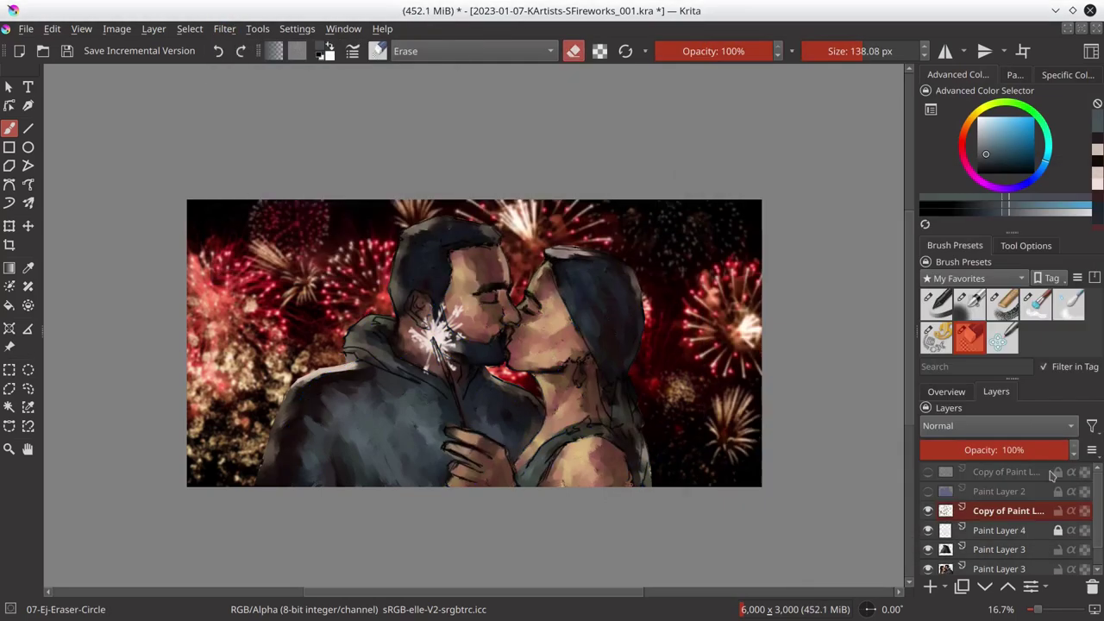
- Set the outline copy to 86% opacity and merge it into the layer below
click(1047, 446)
click(1039, 587)
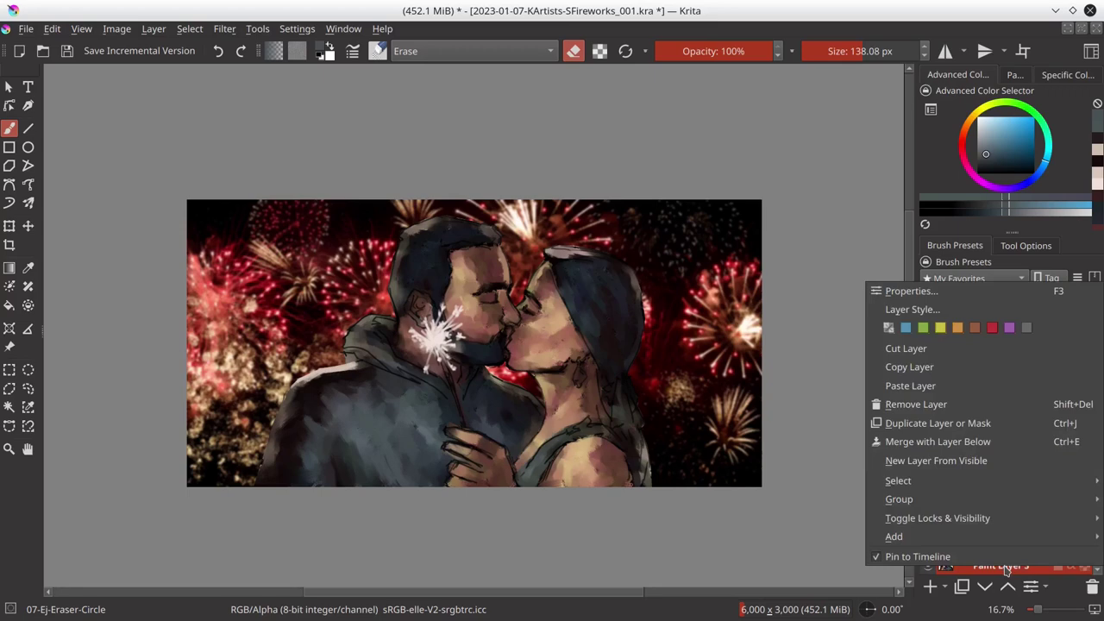
click(949, 441)
click(946, 390)
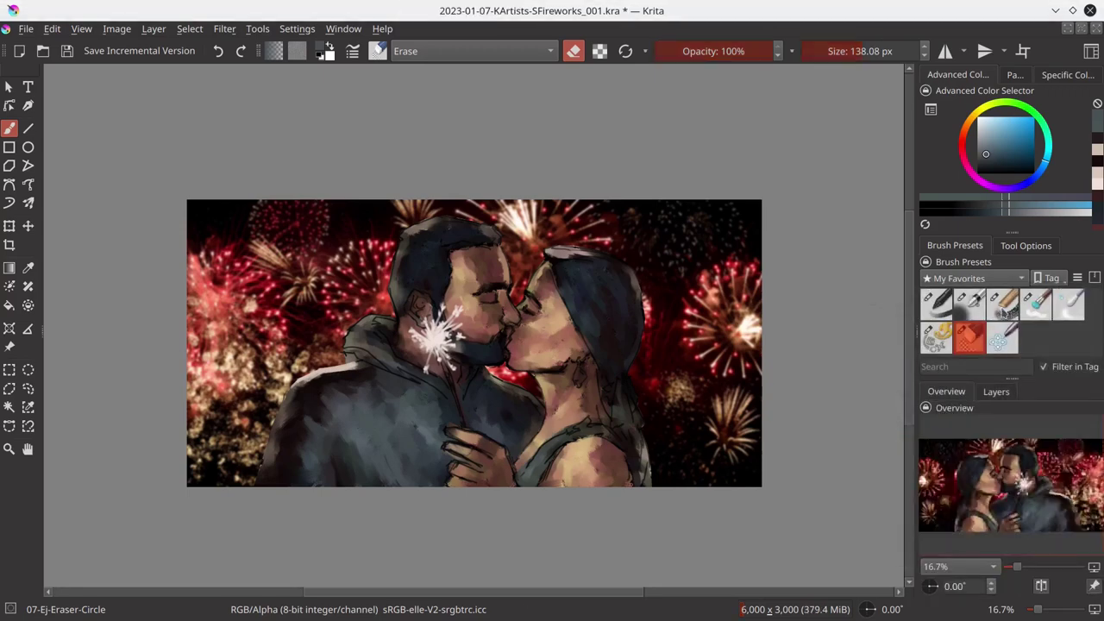
- With the Chalk-Grainy brush, paint lighter teal-grey onto the man's coat
ctrl+click(280, 405)
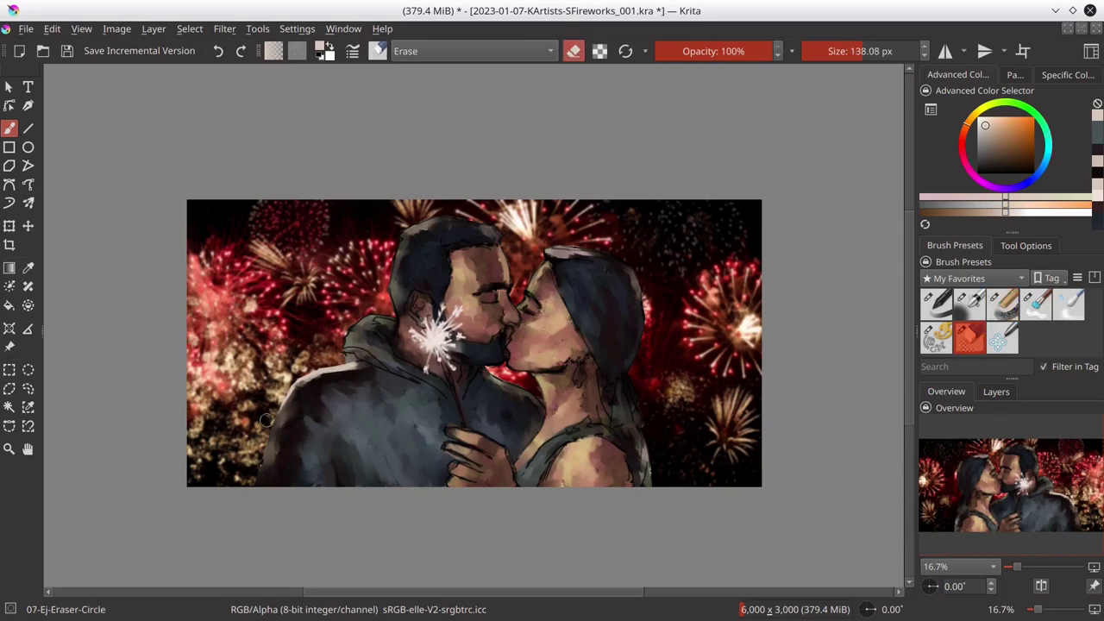
key(slash)
ctrl+click(264, 466)
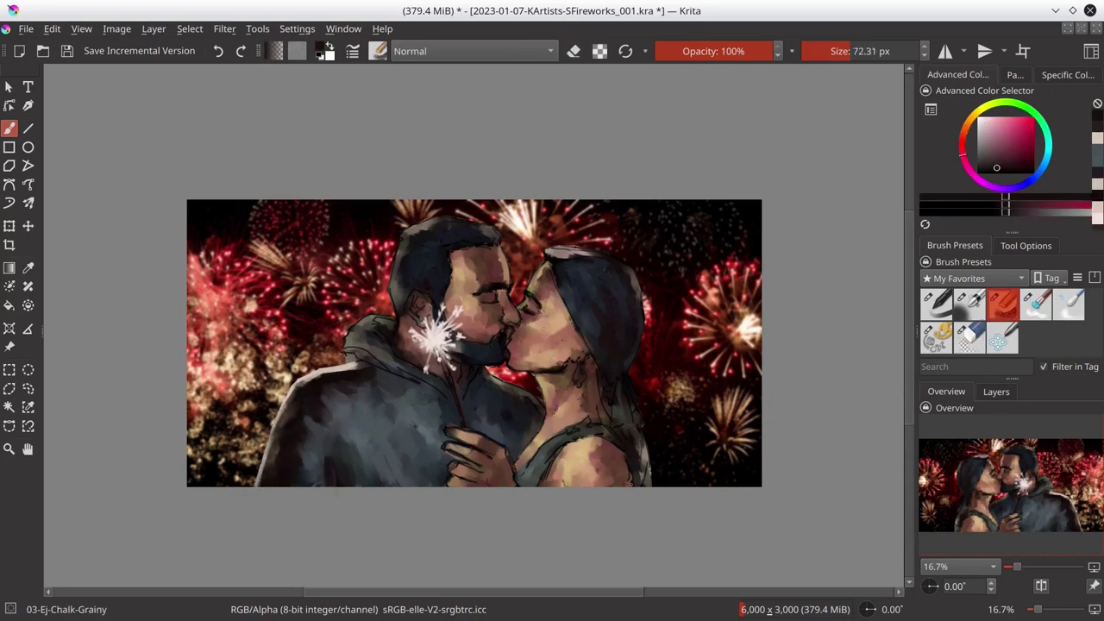
ctrl+click(335, 390)
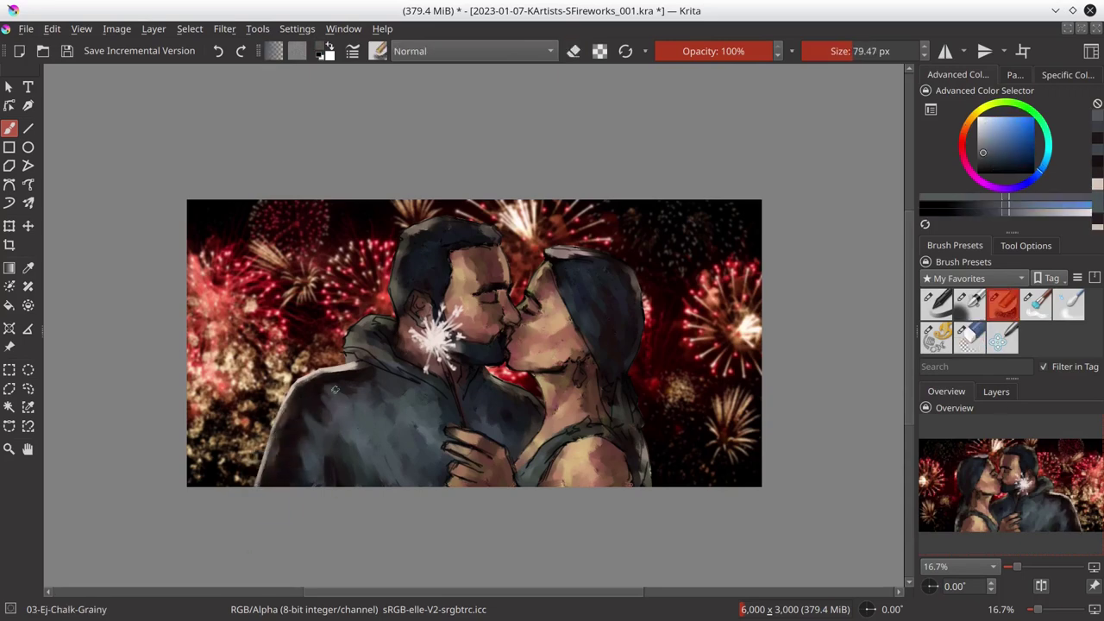
ctrl+click(399, 376)
ctrl+click(376, 318)
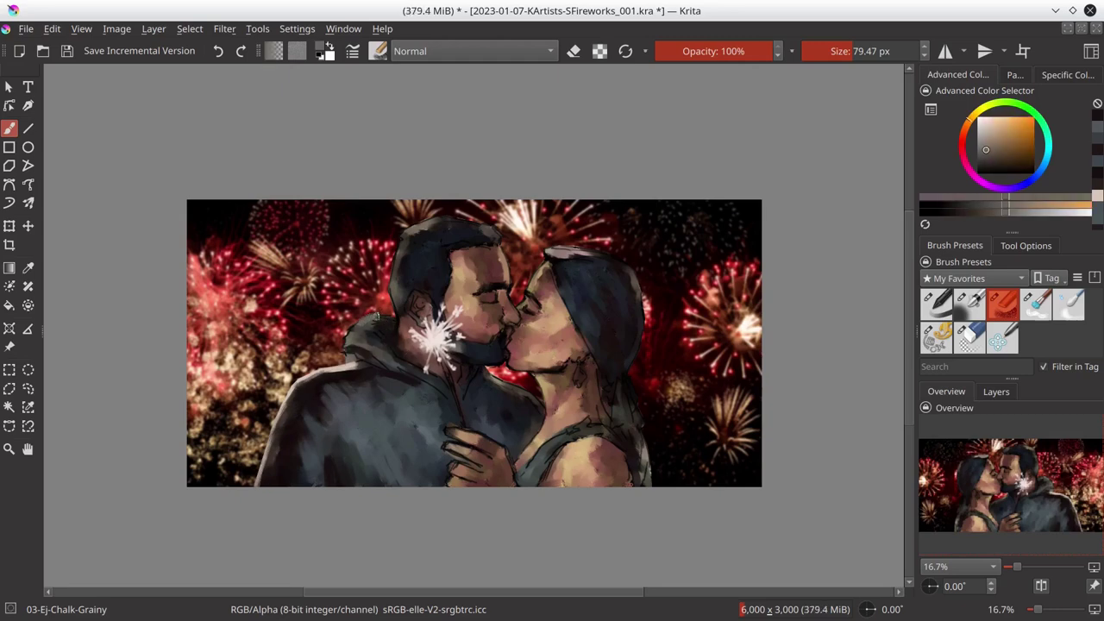
ctrl+click(341, 377)
ctrl+click(405, 366)
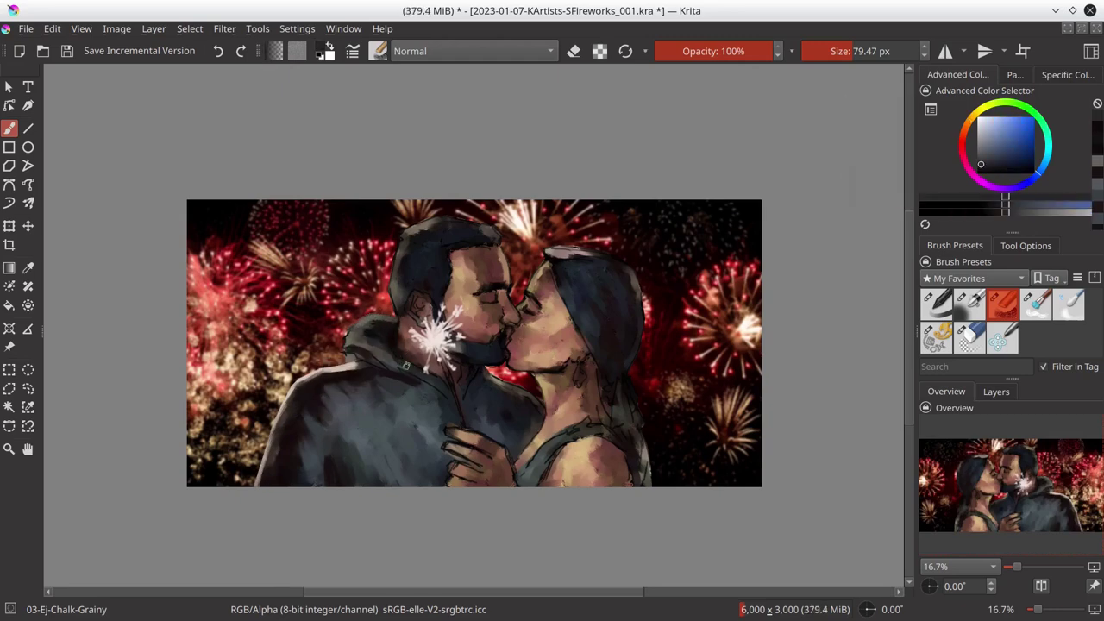
ctrl+click(357, 423)
ctrl+click(419, 481)
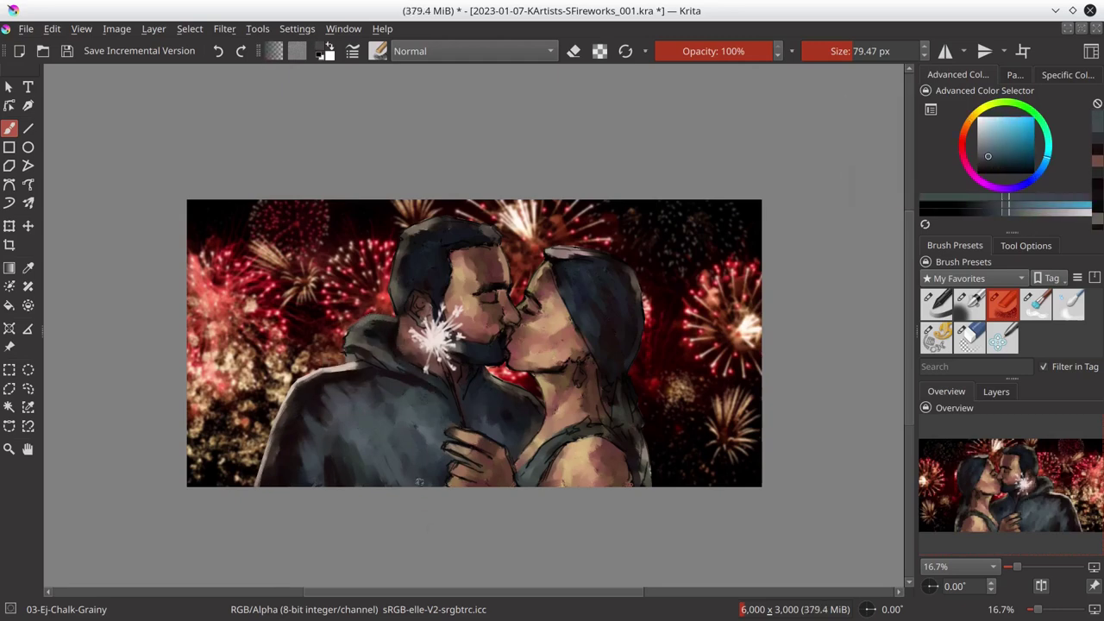
ctrl+click(405, 388)
- Paint darker coat shading and warm orange tones on the skin, resizing the brush
drag(349, 448, 390, 397)
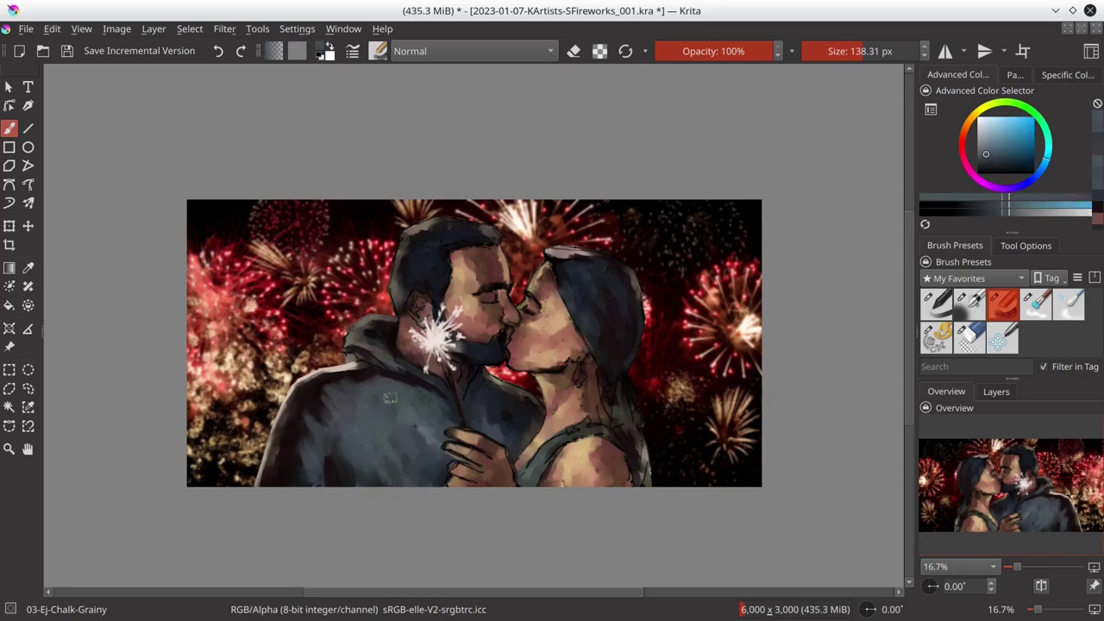
ctrl+click(390, 398)
drag(432, 442, 405, 442)
ctrl+click(457, 457)
ctrl+click(449, 411)
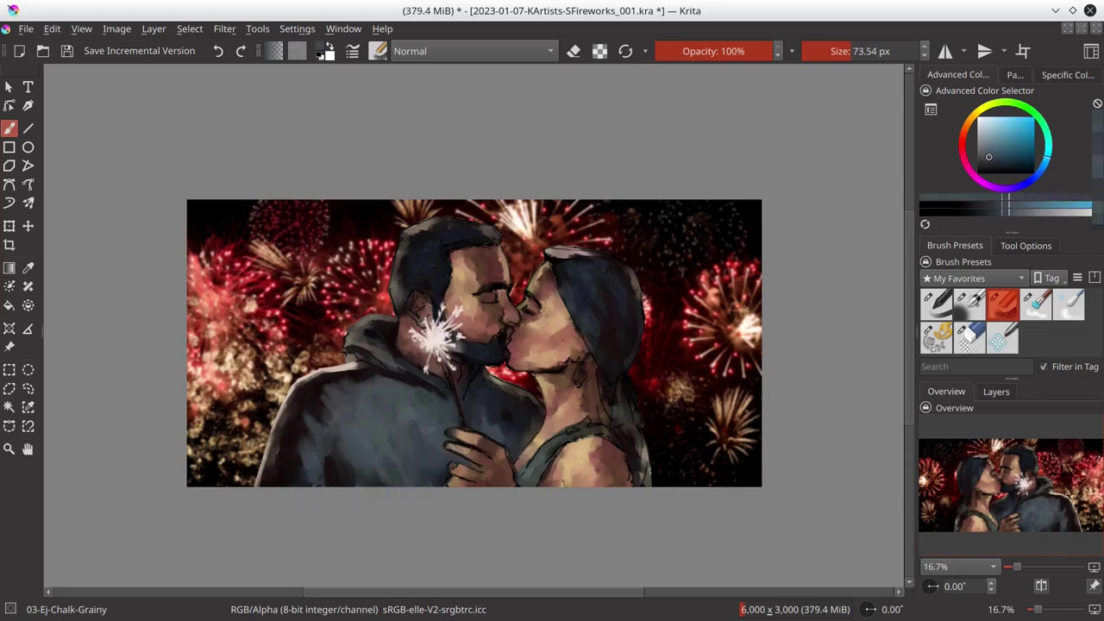
ctrl+click(447, 466)
ctrl+click(471, 436)
drag(476, 431, 459, 420)
ctrl+click(504, 373)
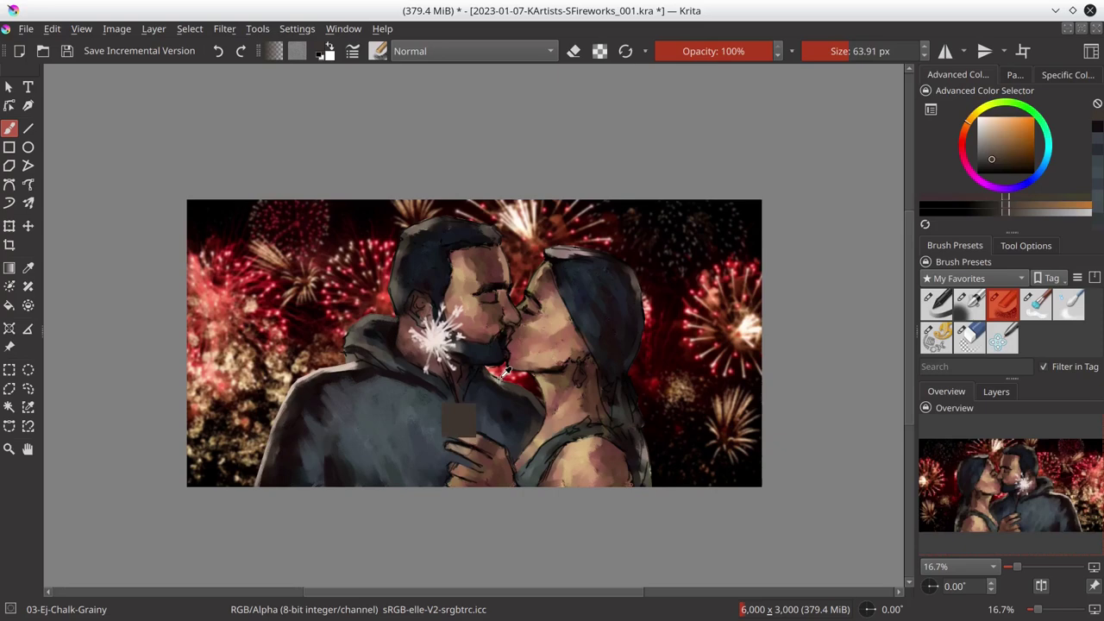
mouse_move(505, 373)
mouse_down()
mouse_move(539, 399)
mouse_move(528, 438)
mouse_up()
ctrl+click(486, 403)
drag(298, 418, 348, 357)
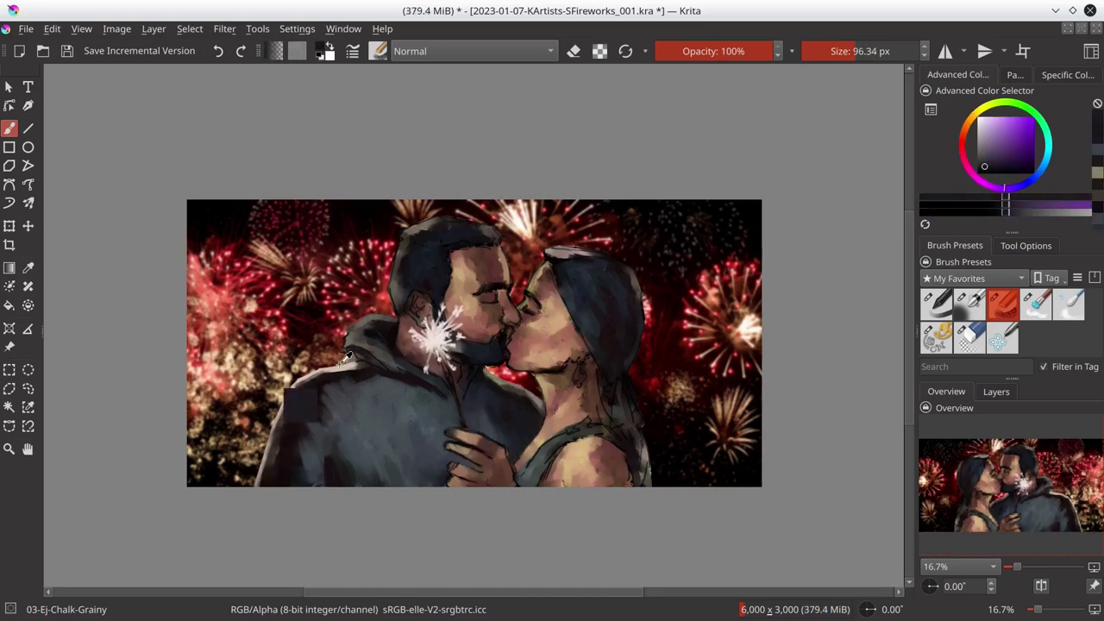
- Add lighter and muted red tones and dark blue shading across the coat
ctrl+click(436, 332)
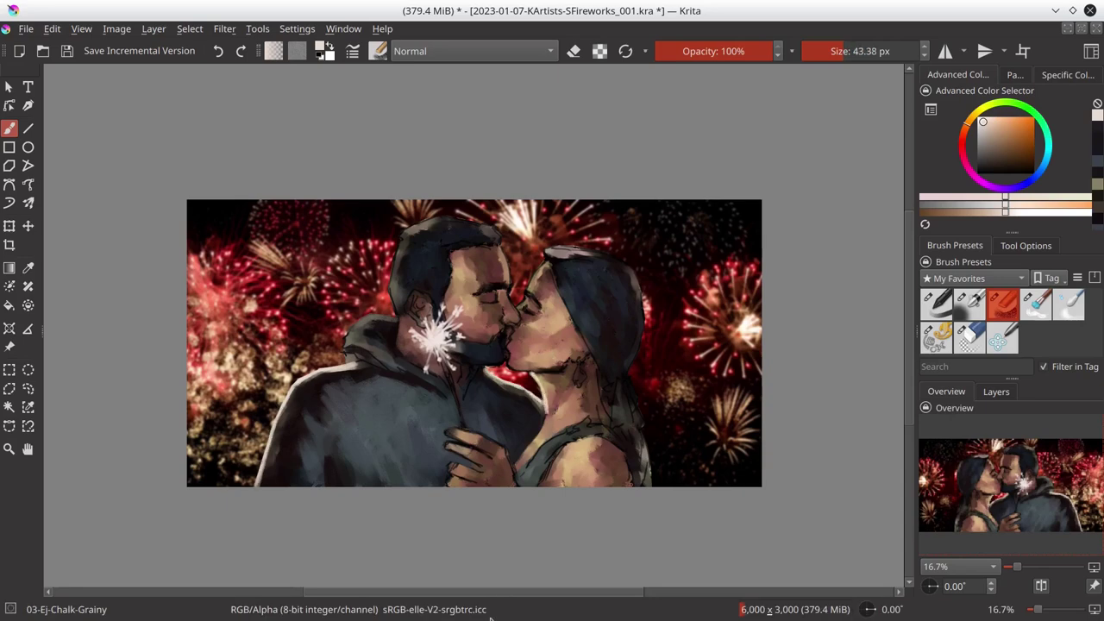
ctrl+click(498, 420)
ctrl+click(334, 396)
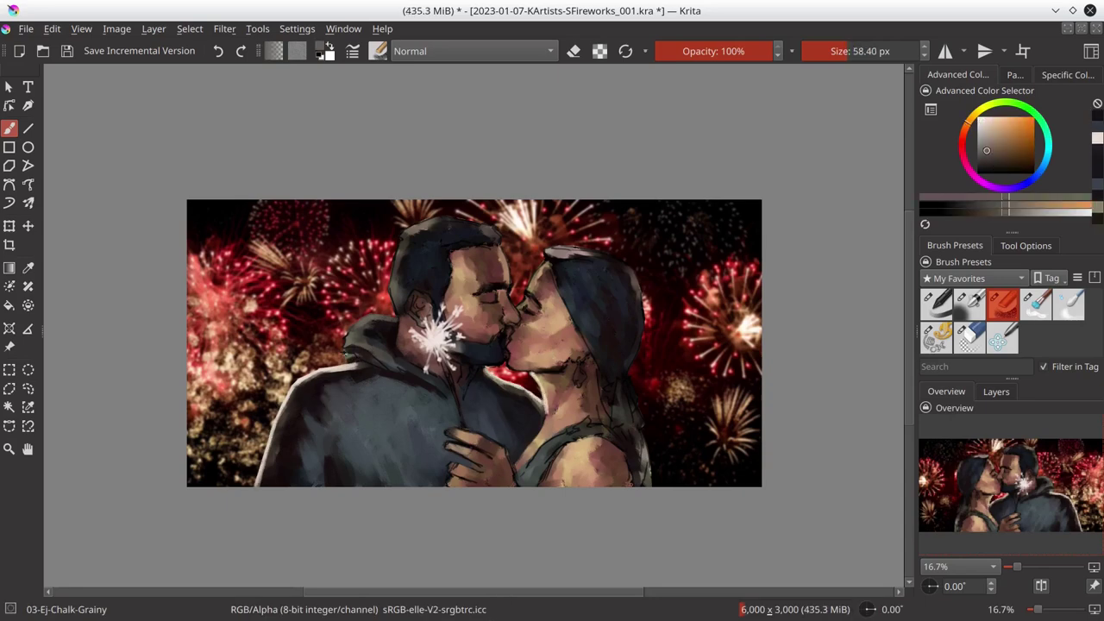
ctrl+click(319, 397)
ctrl+click(364, 362)
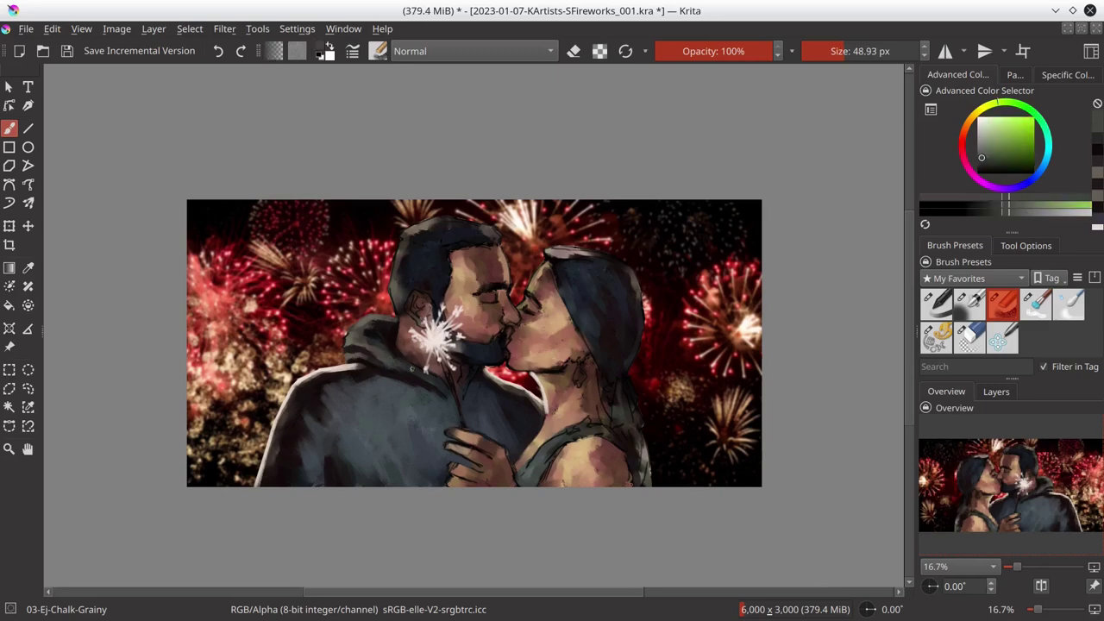
ctrl+click(378, 401)
ctrl+click(443, 382)
ctrl+click(443, 382)
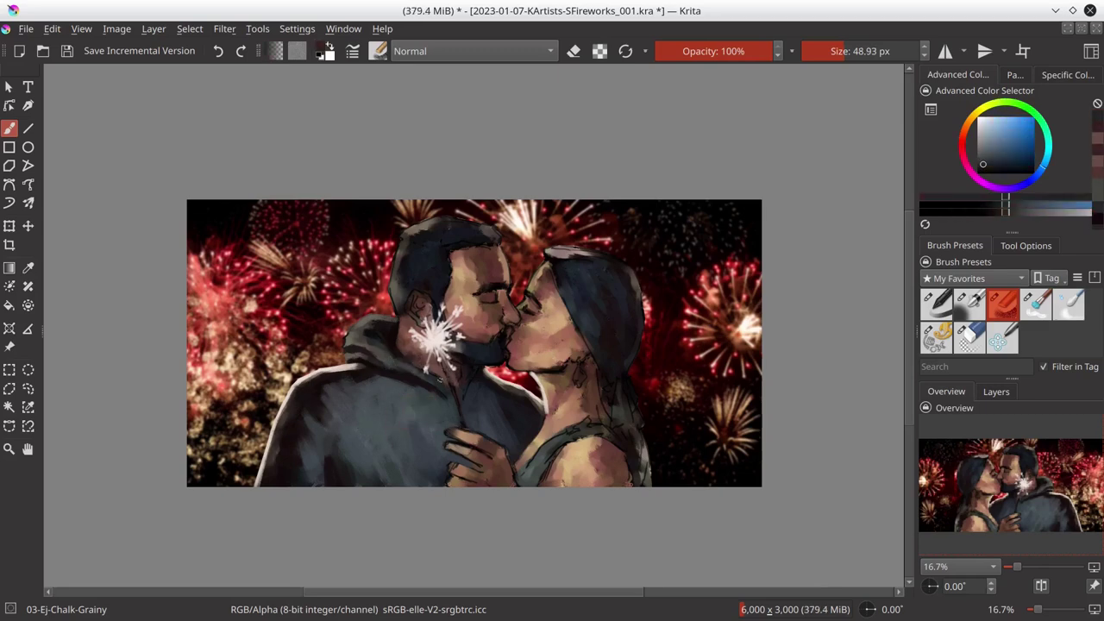
ctrl+click(445, 369)
ctrl+click(405, 397)
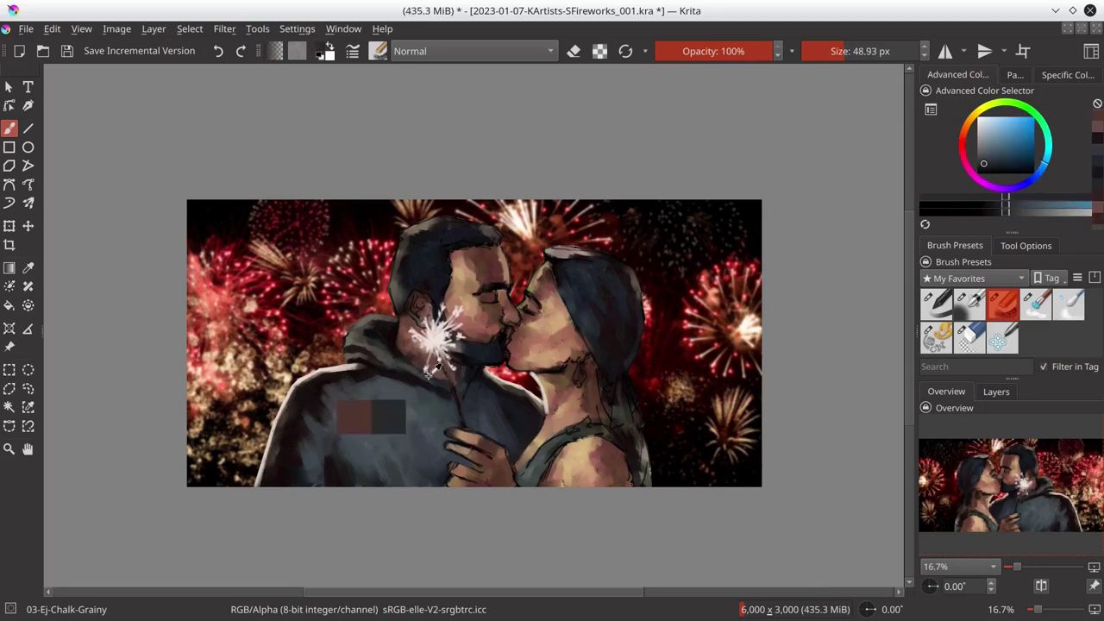
ctrl+click(445, 370)
- Shrink the brush to about 32 px and paint a thin dark stick below the sparkler
key(bracketleft)
ctrl+click(726, 235)
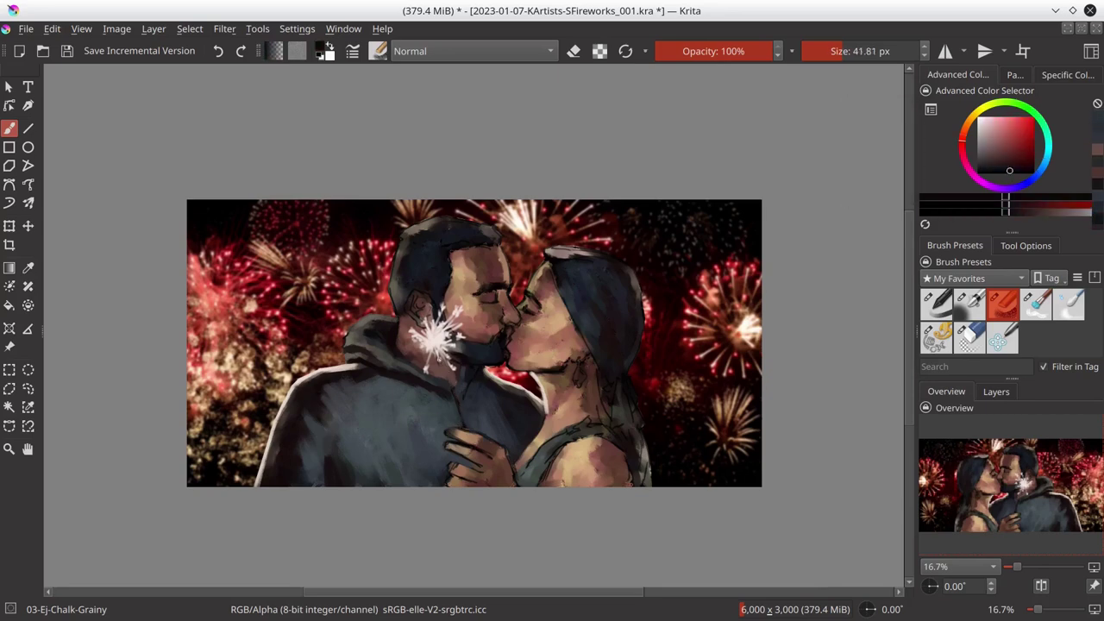
key(bracketleft)
drag(443, 353, 459, 419)
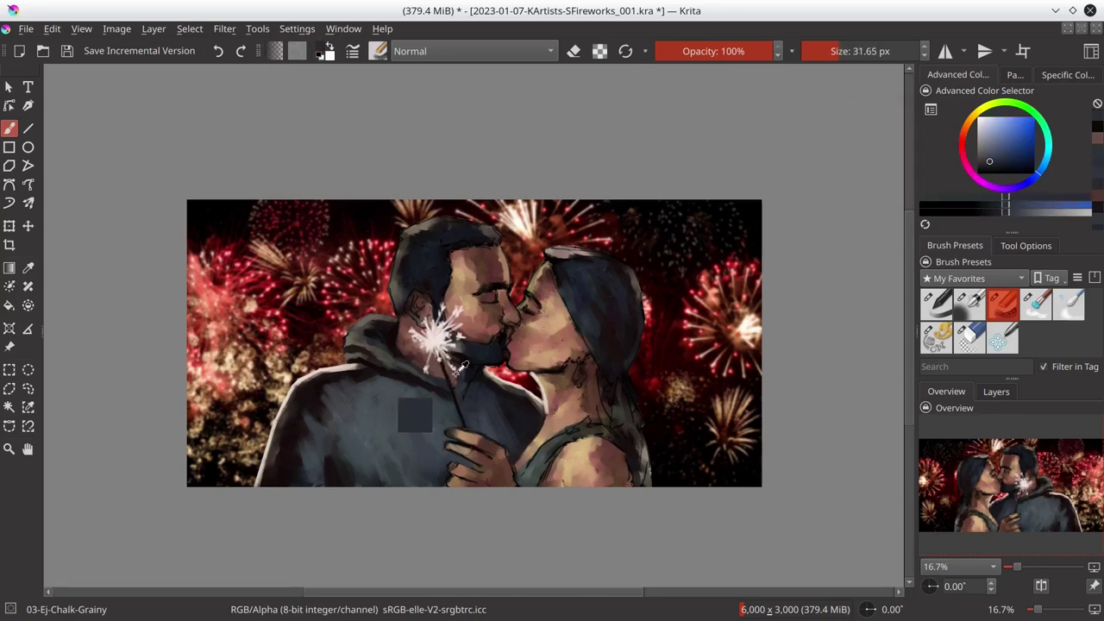
ctrl+click(503, 360)
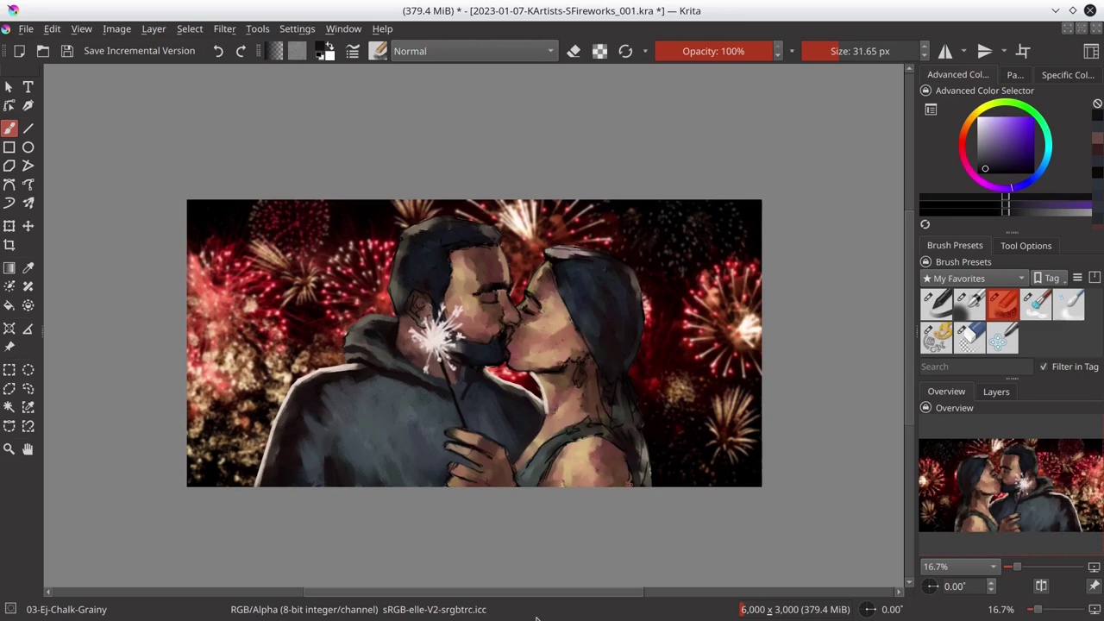
ctrl+click(456, 373)
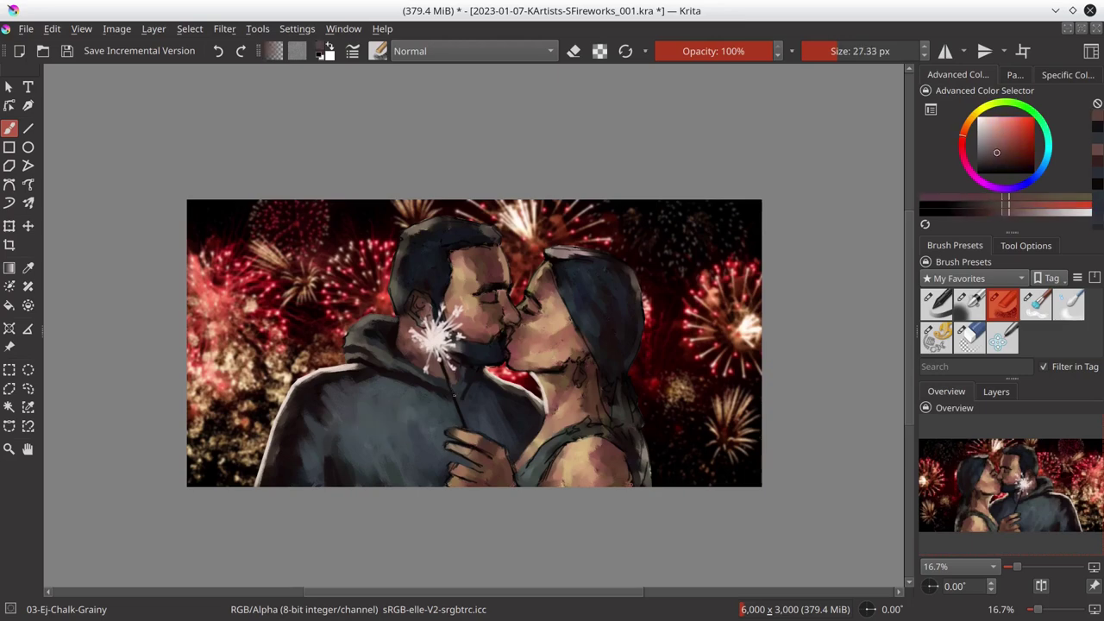
key(bracketleft)
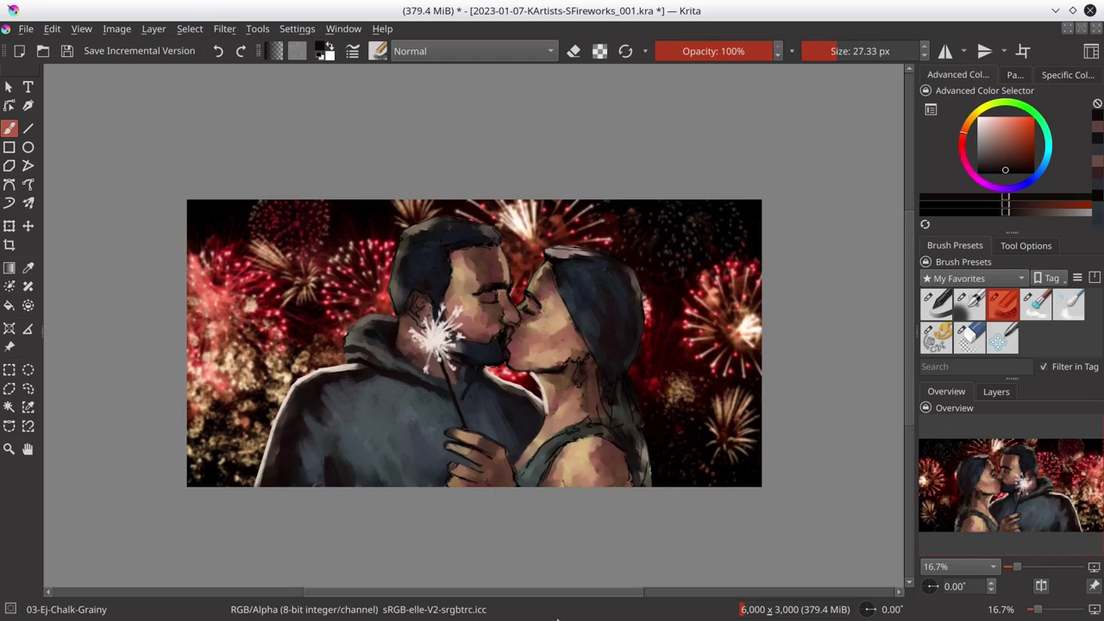
- Touch up the woman's neck area with dark pinkish brown and light teal
scroll(502, 426, up, 1)
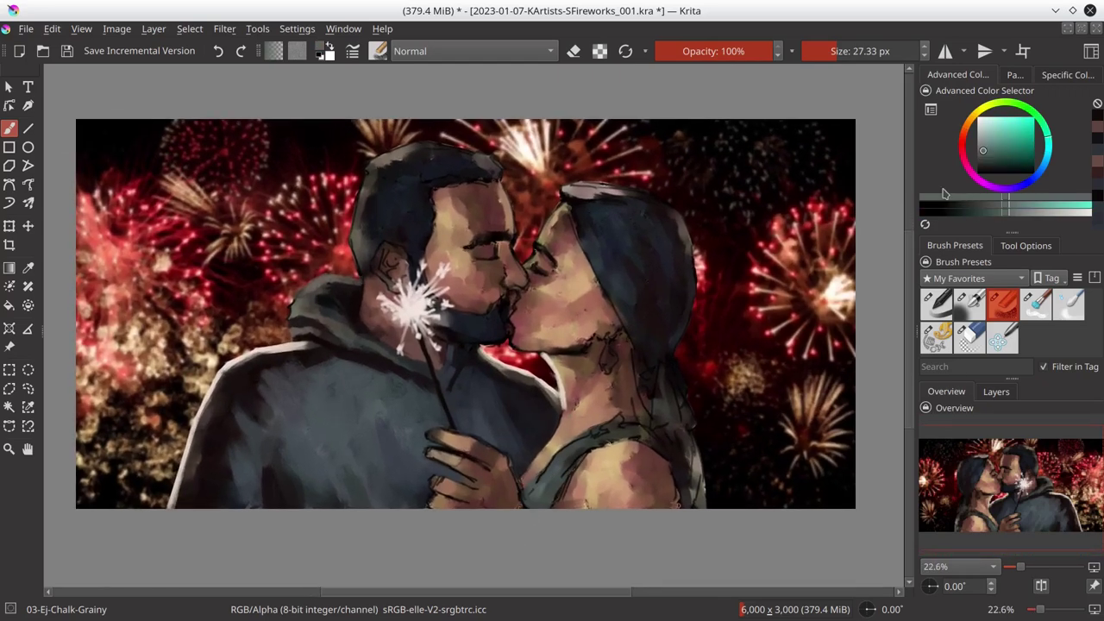
ctrl+click(544, 493)
ctrl+click(569, 476)
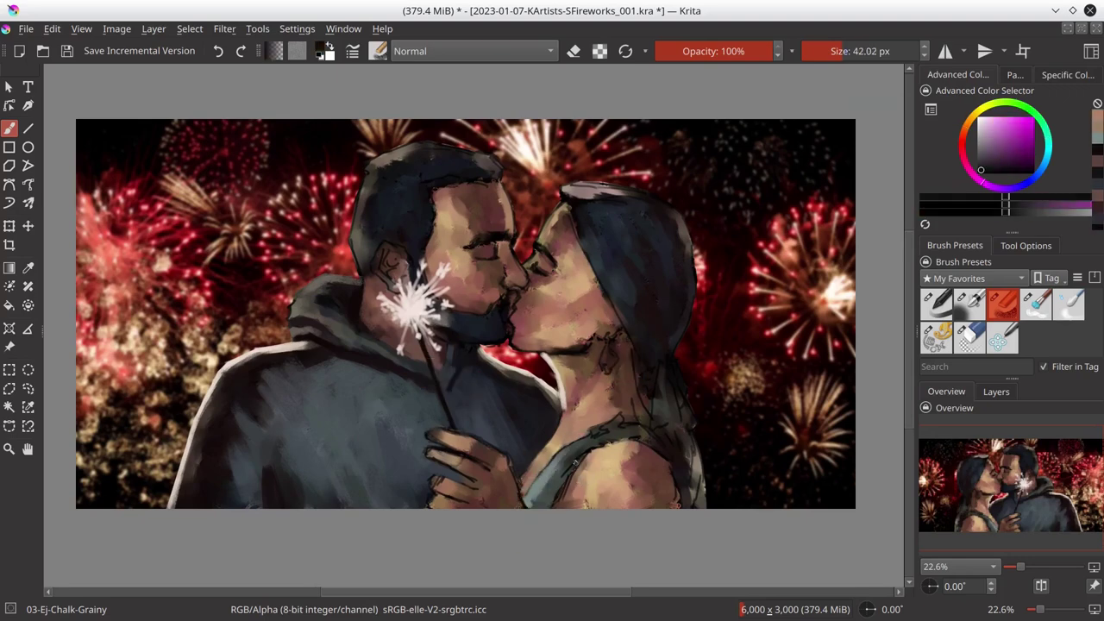
ctrl+click(499, 499)
ctrl+click(559, 461)
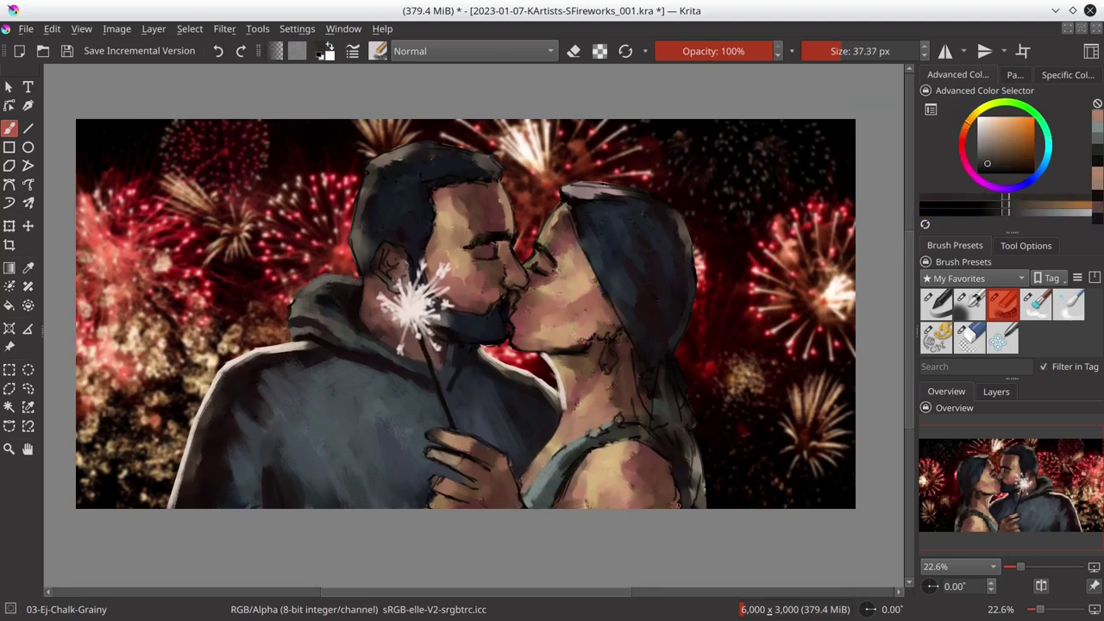
ctrl+click(531, 486)
ctrl+click(608, 426)
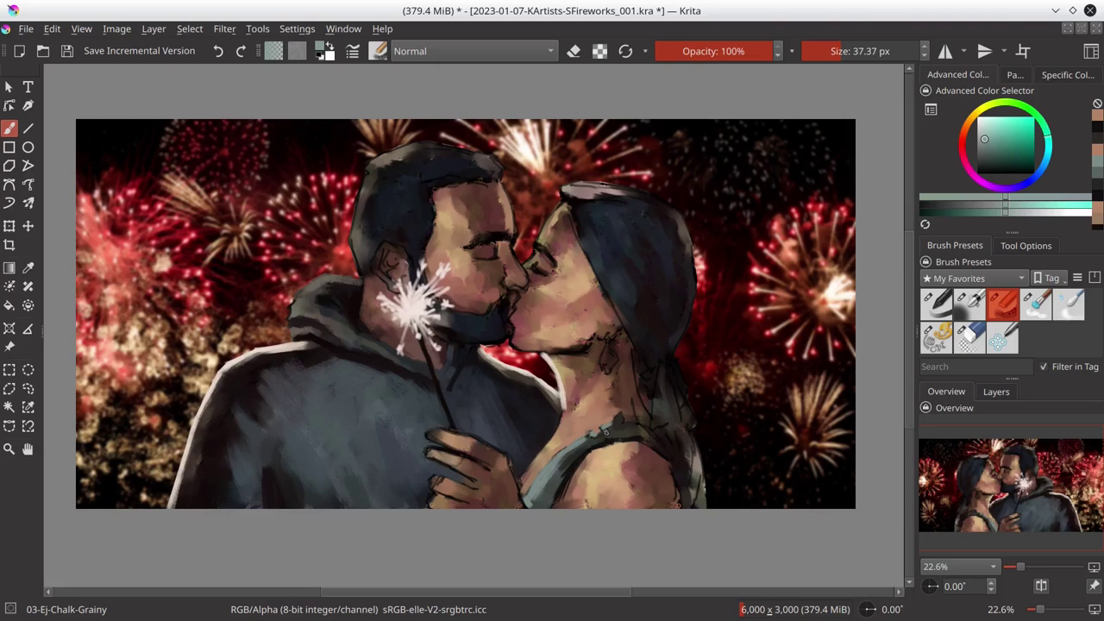
ctrl+click(623, 426)
ctrl+click(621, 468)
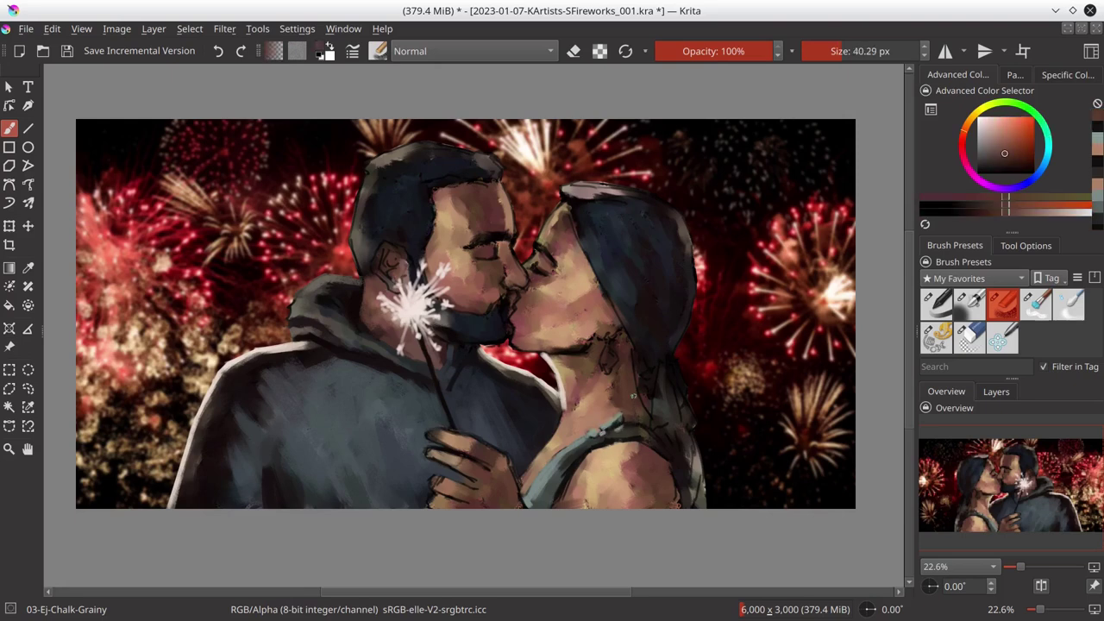
ctrl+click(667, 422)
ctrl+click(633, 349)
- Paint dark muted strokes over the woman's hair, then save SFireworks_001.kra
mouse_move(634, 348)
mouse_down()
mouse_move(657, 245)
mouse_move(621, 247)
mouse_up()
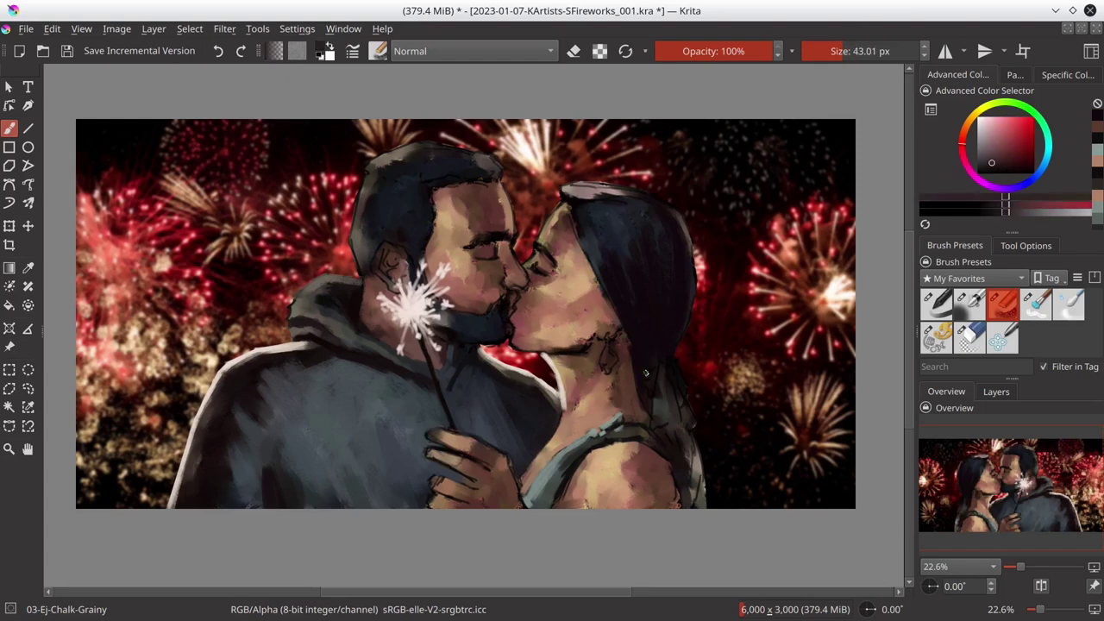
ctrl+click(759, 259)
ctrl+click(776, 237)
ctrl+click(682, 346)
ctrl+click(664, 371)
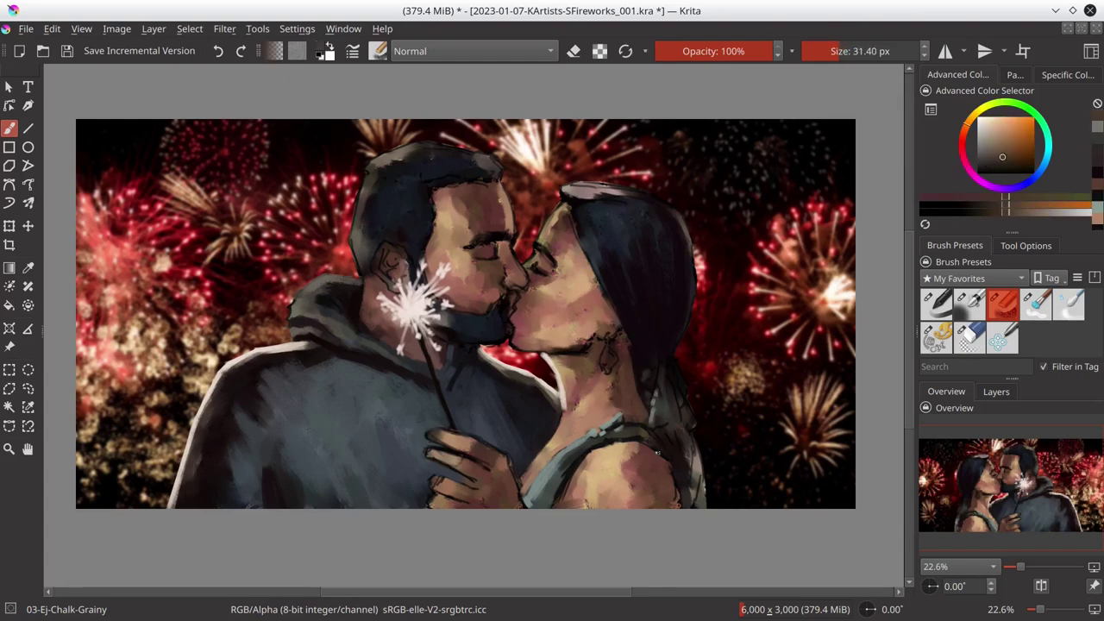
ctrl+click(645, 393)
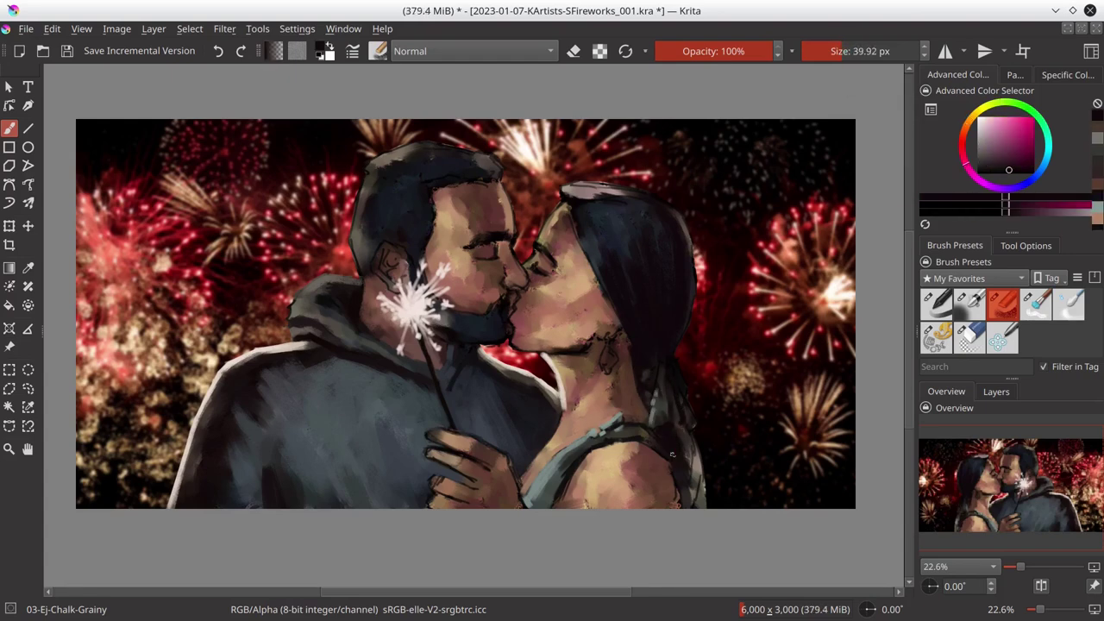
ctrl+click(669, 446)
drag(688, 433, 699, 509)
ctrl+click(693, 423)
ctrl+click(743, 343)
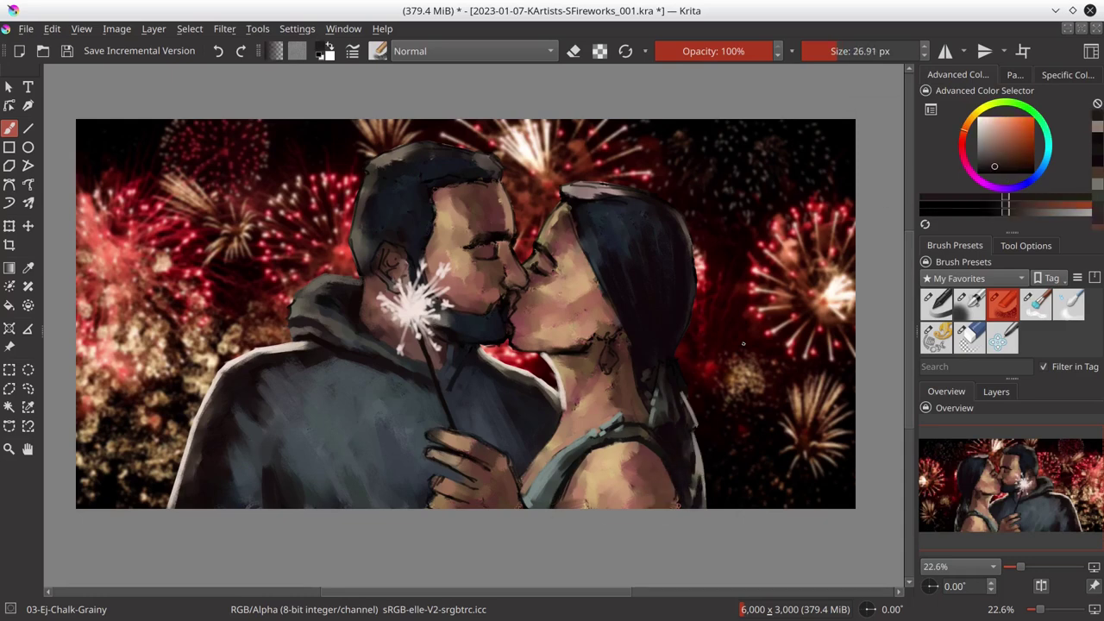
key(ctrl+s)
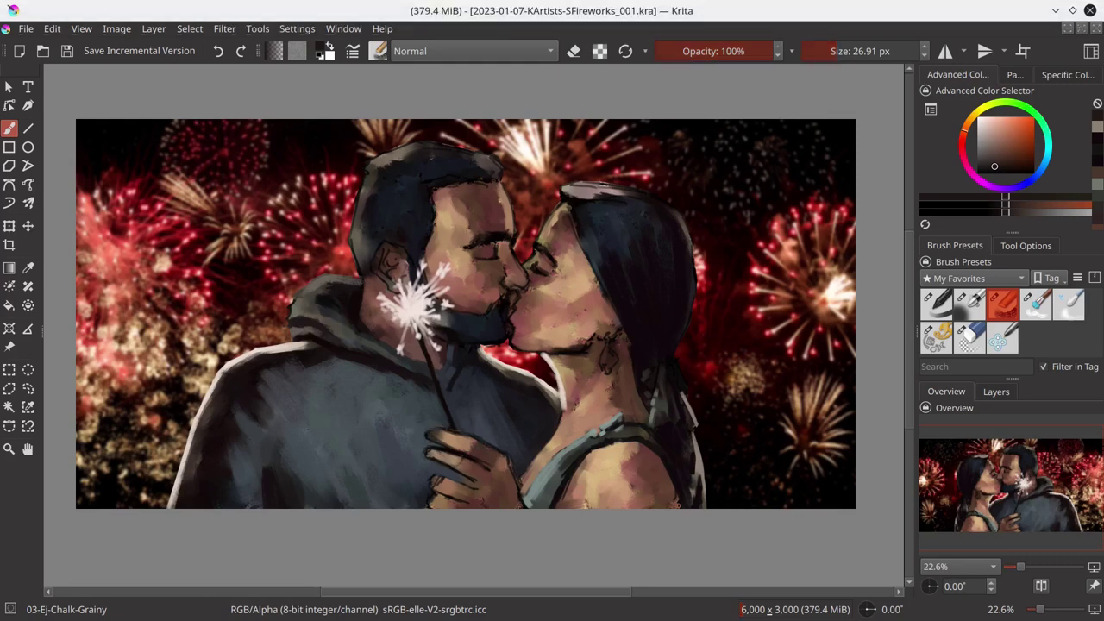
- Repaint around the hand with sampled peach skin and blue-grey tones
click(484, 460)
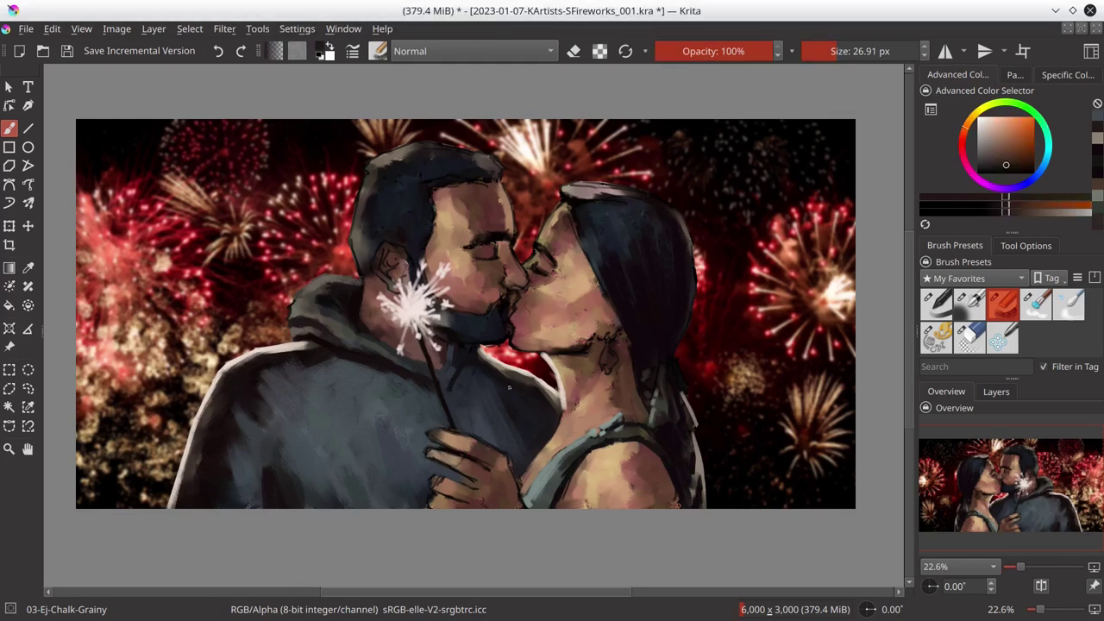
ctrl+click(481, 446)
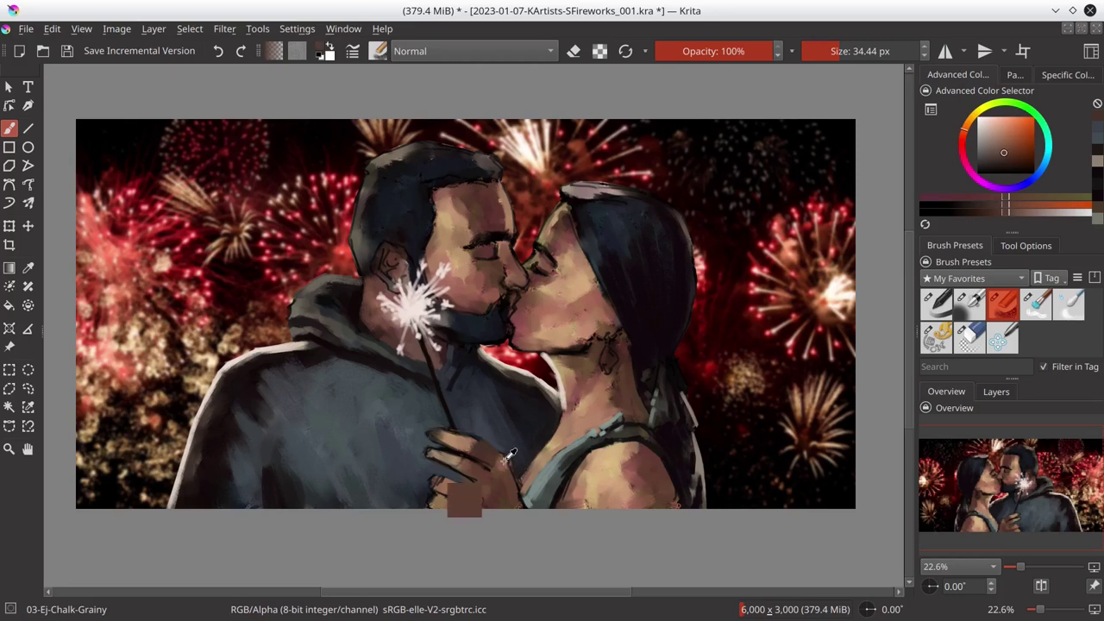
ctrl+click(509, 456)
ctrl+click(499, 491)
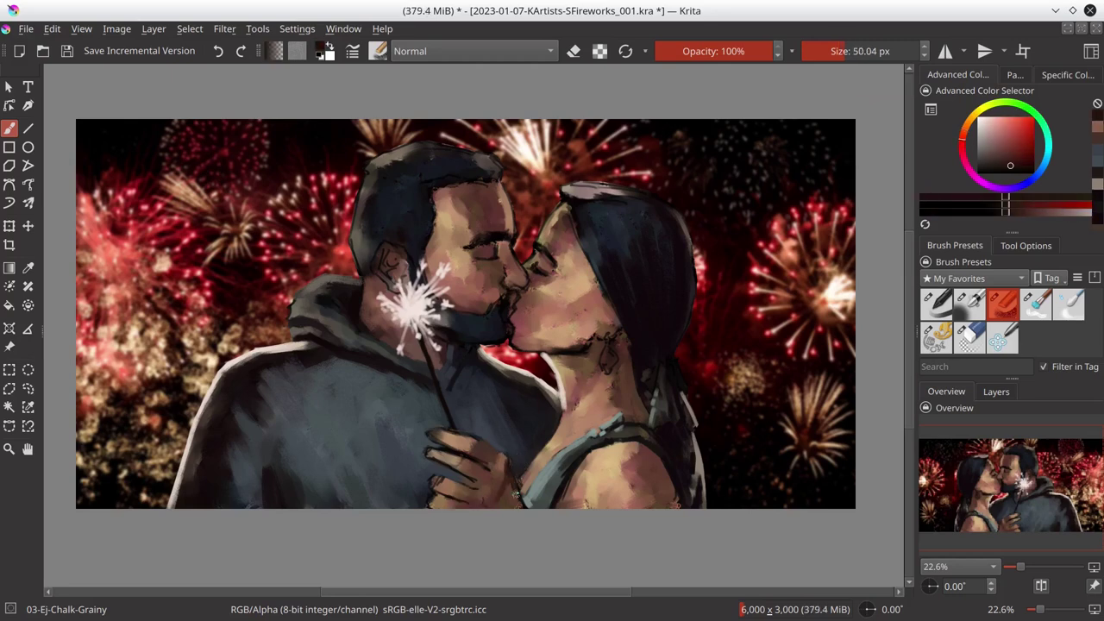
ctrl+click(498, 495)
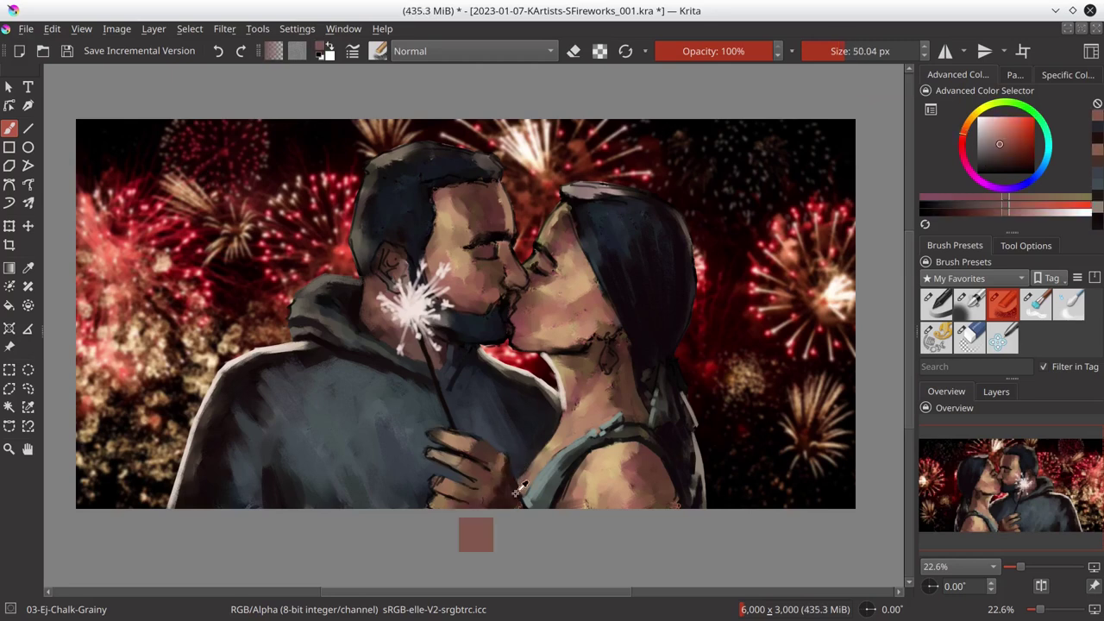
ctrl+click(432, 474)
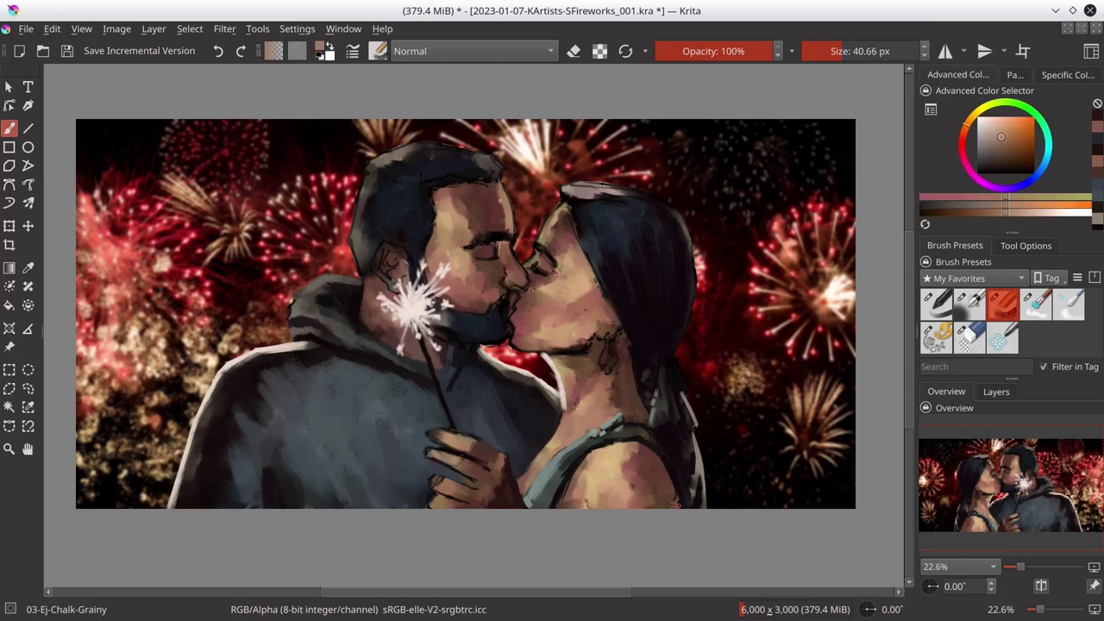
ctrl+click(476, 452)
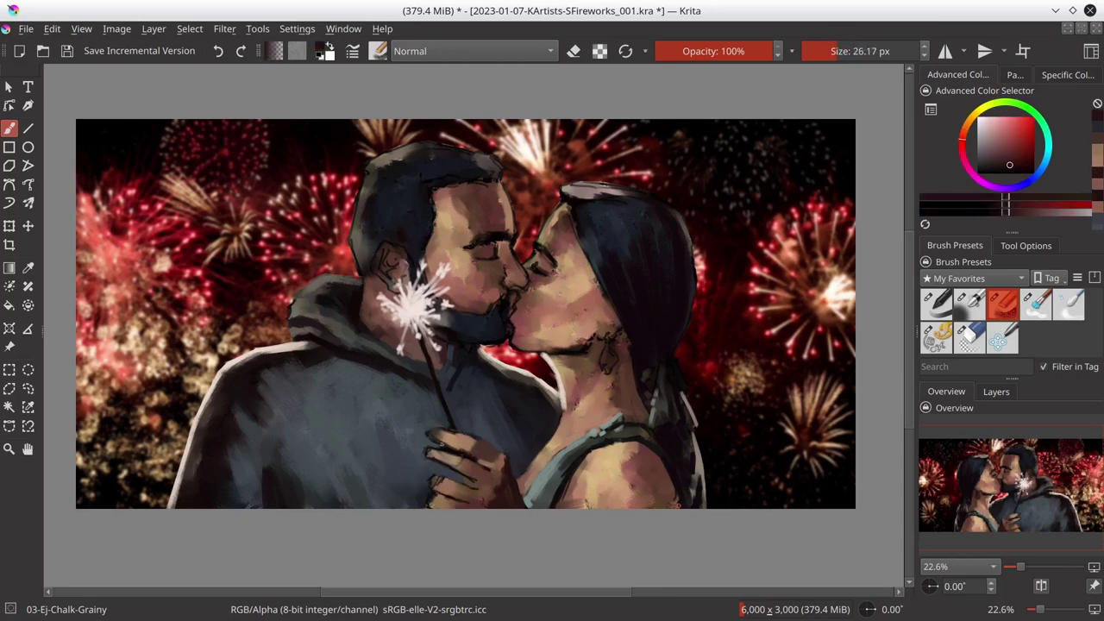
ctrl+click(444, 450)
ctrl+click(450, 429)
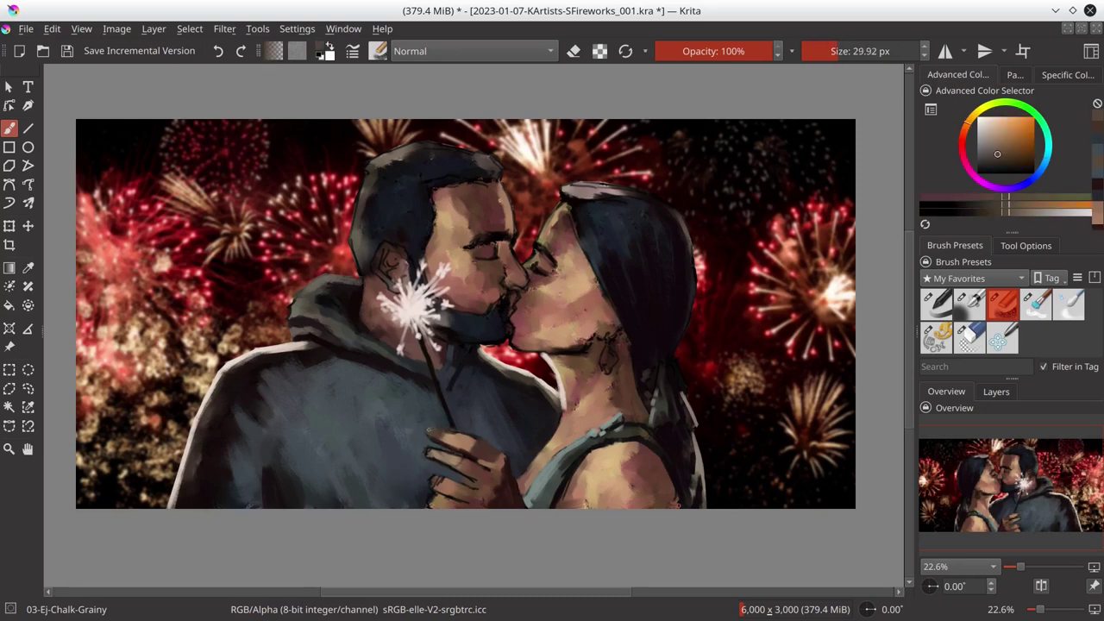
- Add light skin highlights and darker red-brown shading to the hand
ctrl+click(476, 442)
ctrl+click(410, 461)
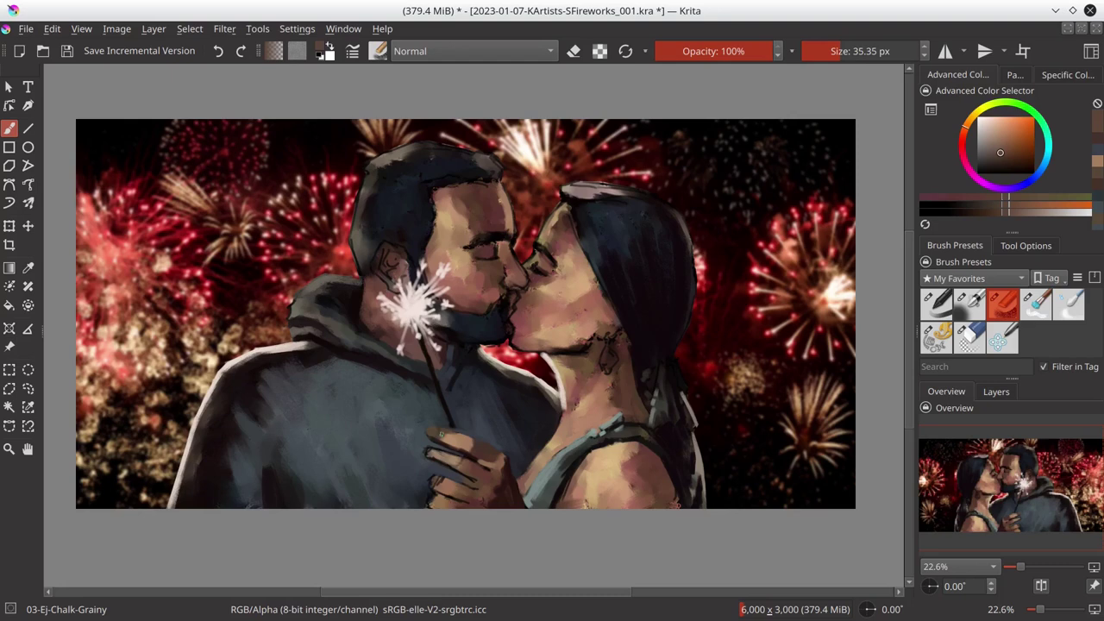
ctrl+click(412, 487)
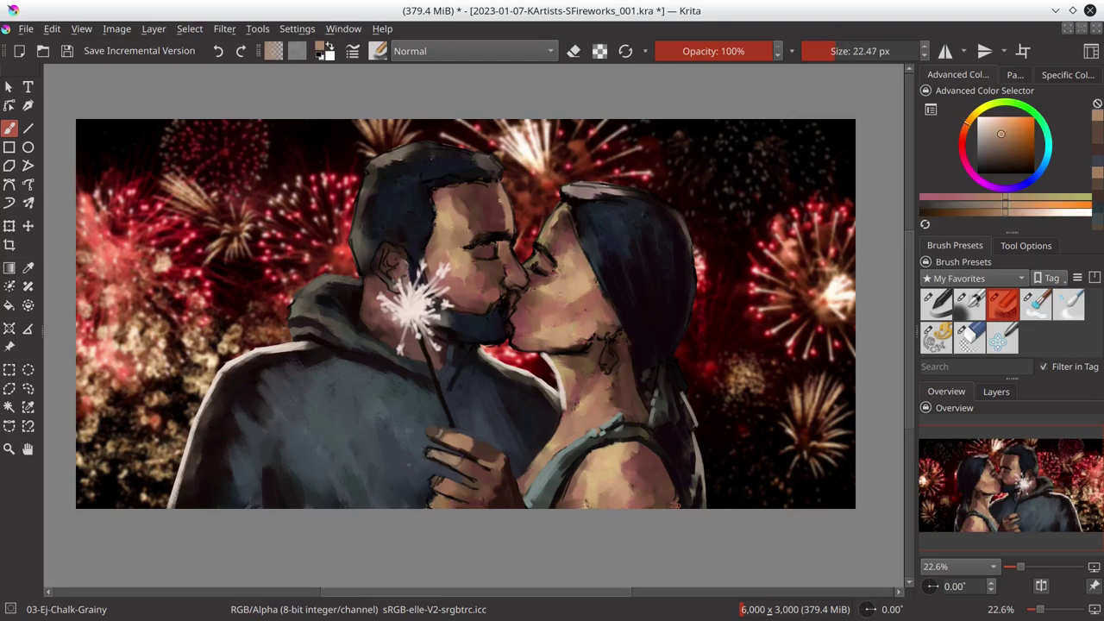
ctrl+click(440, 435)
ctrl+click(503, 475)
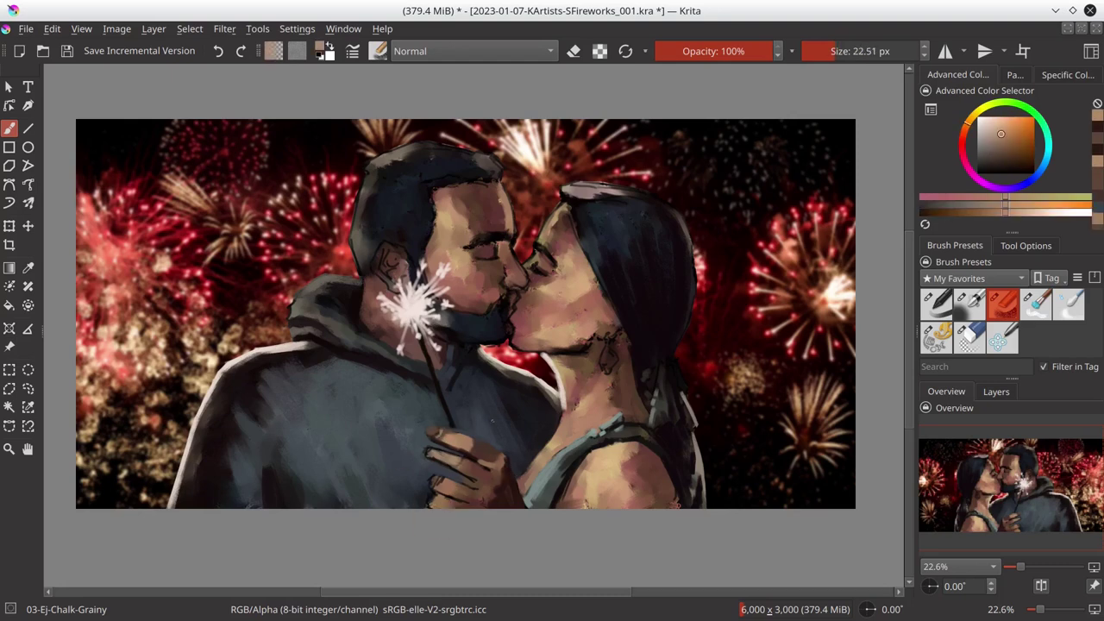
ctrl+click(395, 472)
ctrl+click(424, 411)
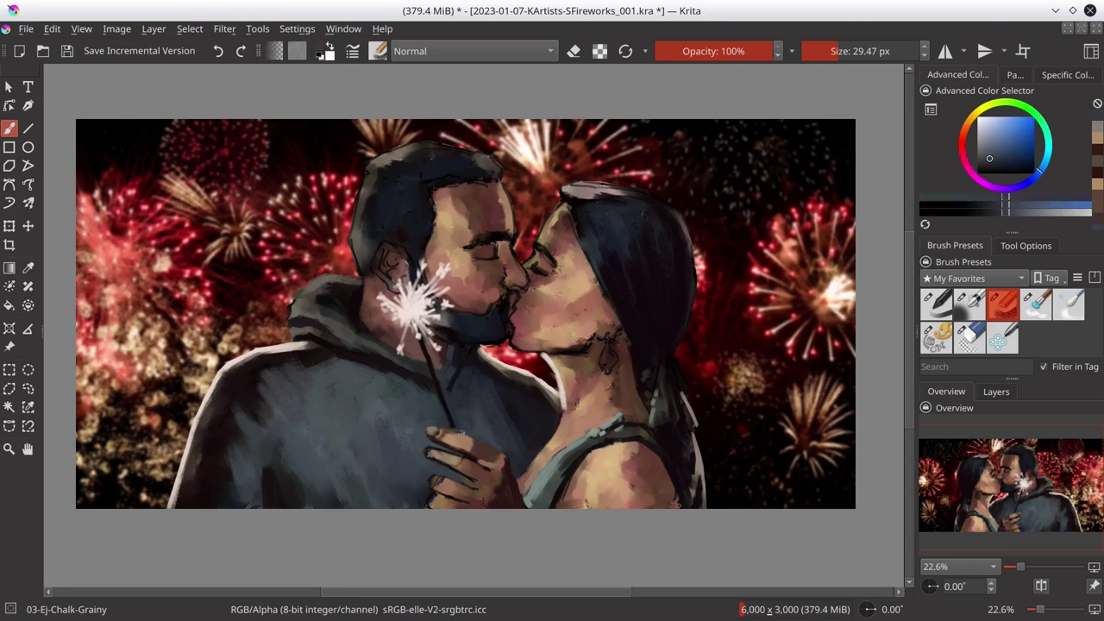
ctrl+click(449, 492)
ctrl+click(476, 446)
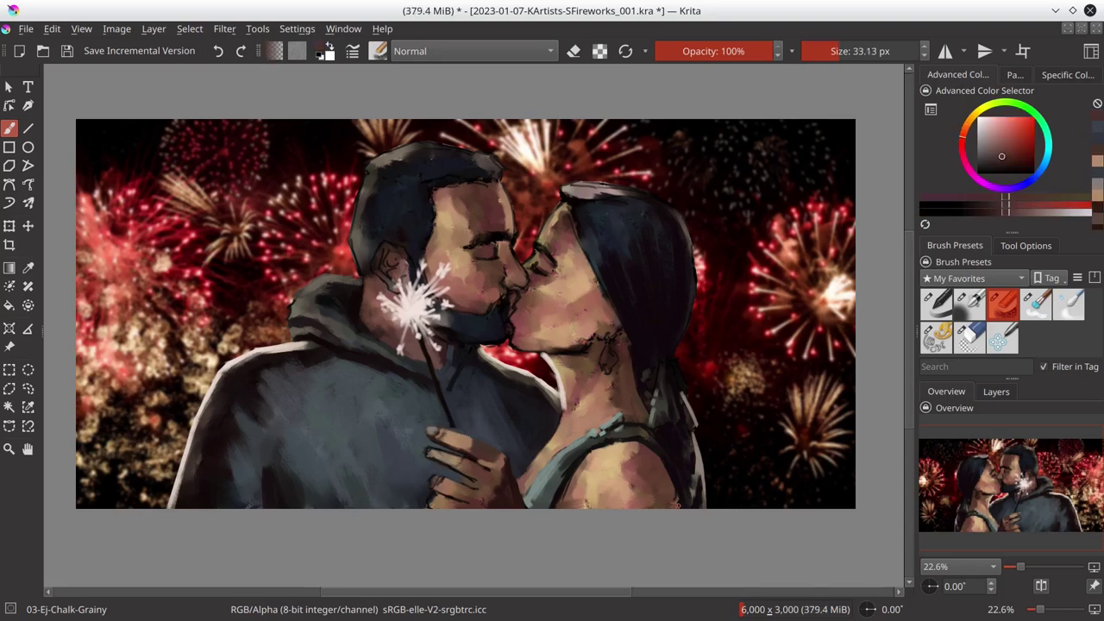
- Refine the hand with lighter tan and dark desaturated tones
ctrl+click(477, 446)
ctrl+click(432, 458)
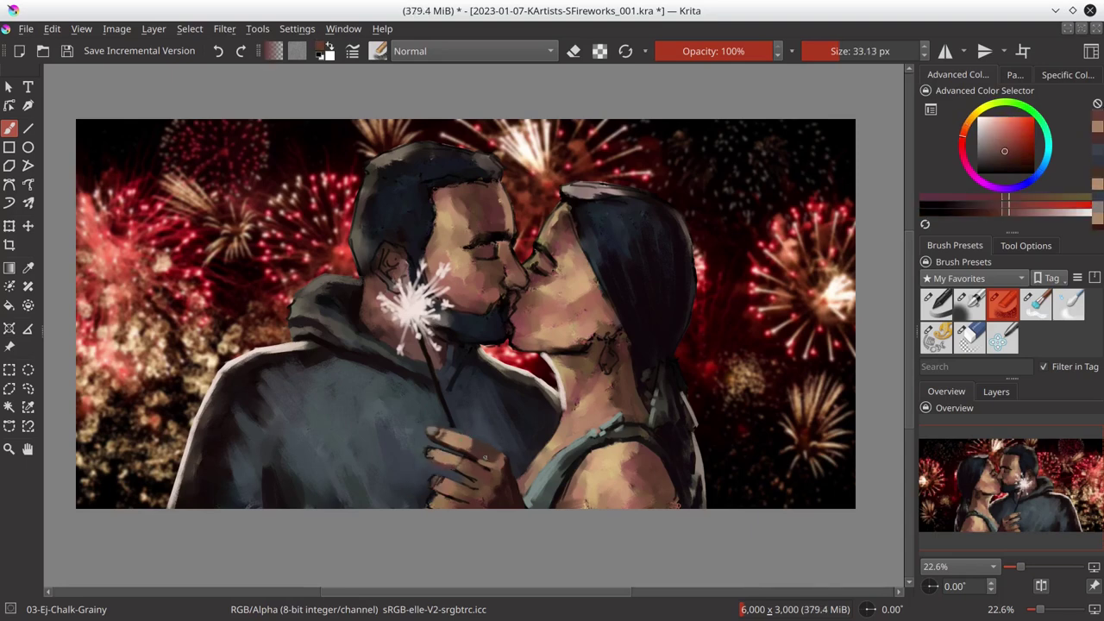
ctrl+click(452, 467)
ctrl+click(451, 468)
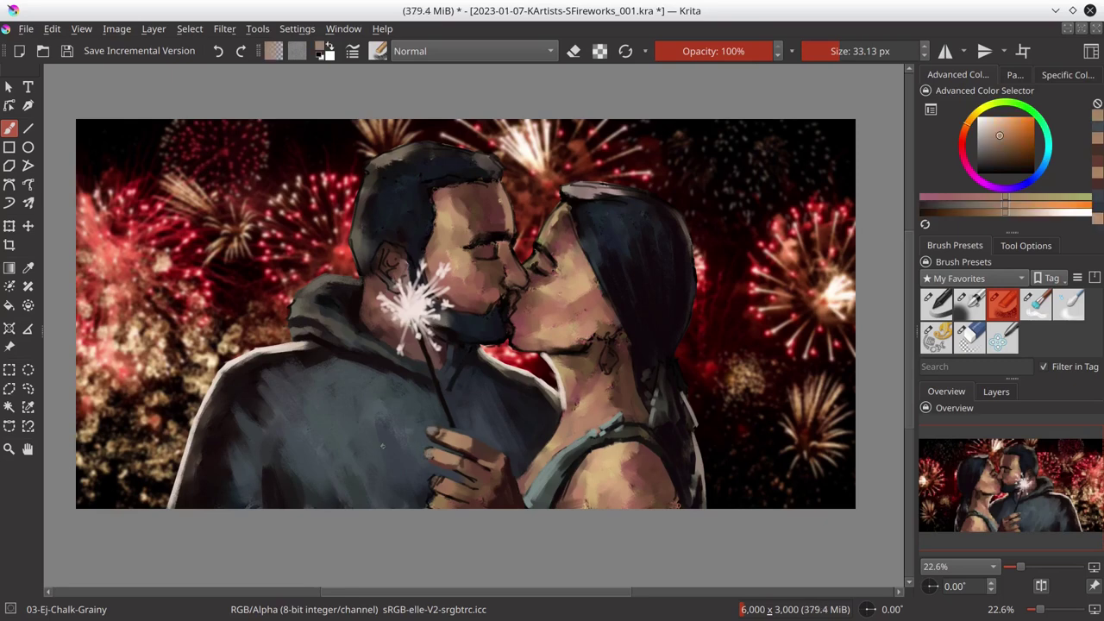
ctrl+click(385, 483)
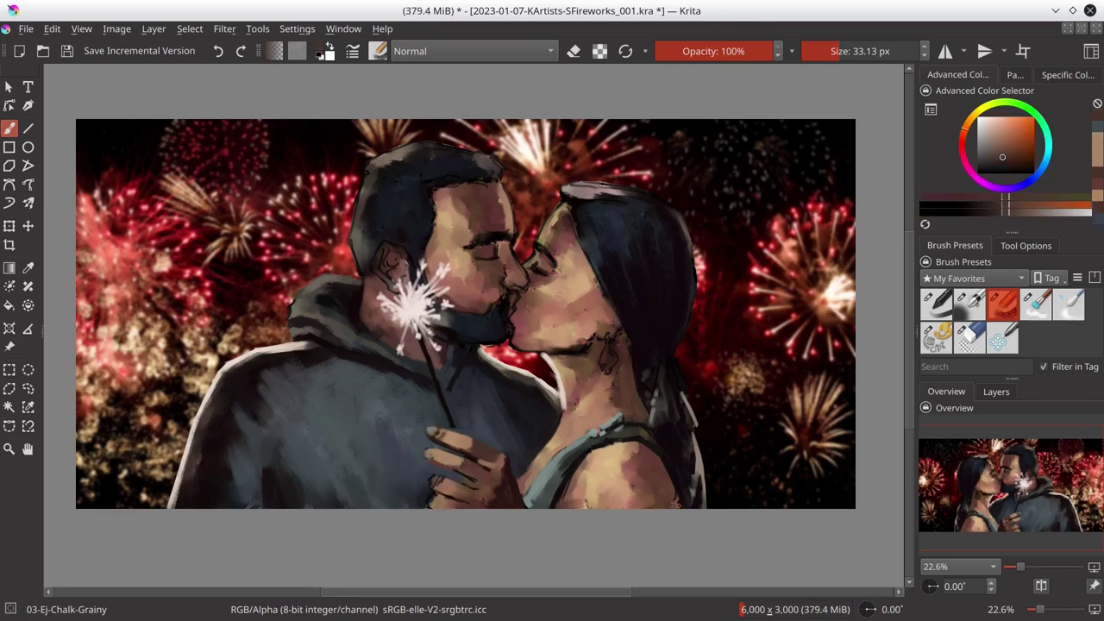
ctrl+click(496, 453)
ctrl+click(479, 481)
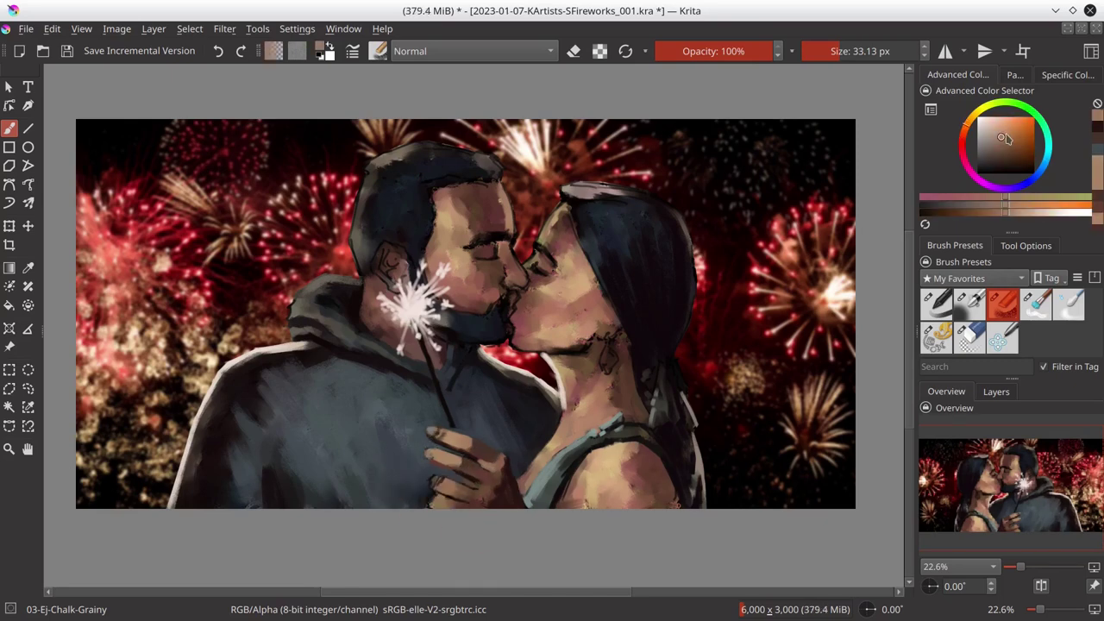
ctrl+click(488, 468)
ctrl+click(487, 468)
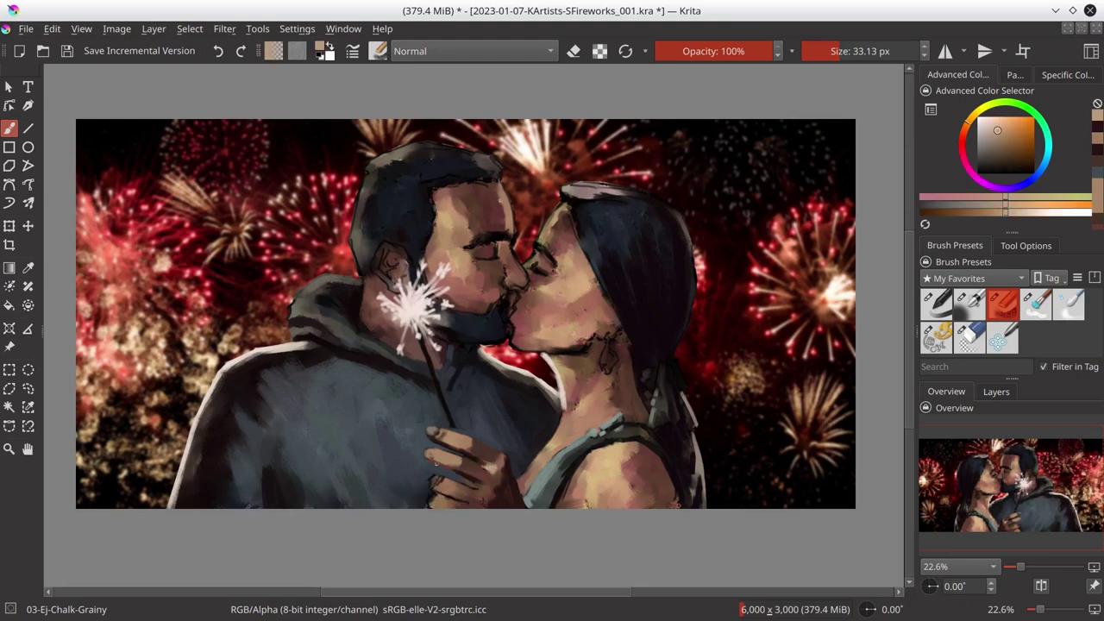
click(1015, 75)
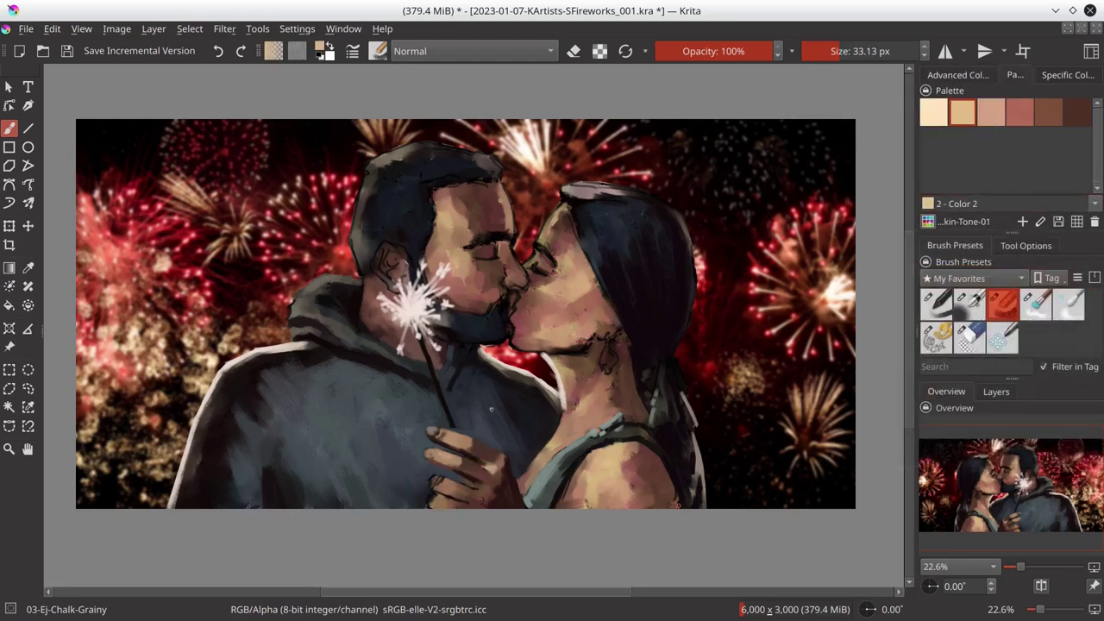
- Touch up the hand with a darker skin-tone swatch and dark red, then save
key(bracketright)
key(bracketright)
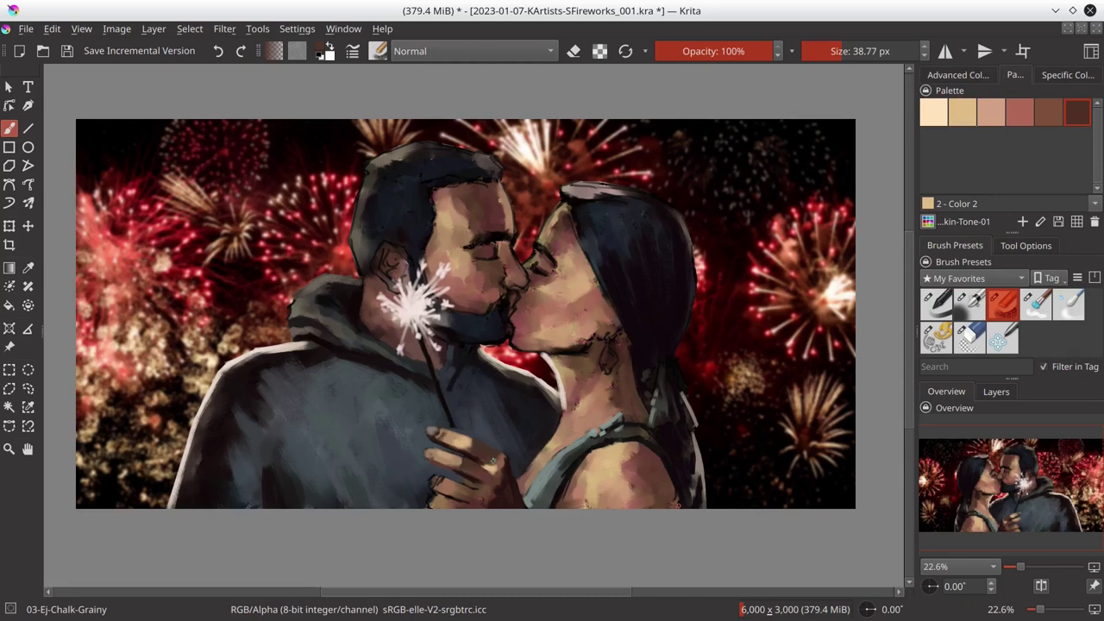
ctrl+click(483, 490)
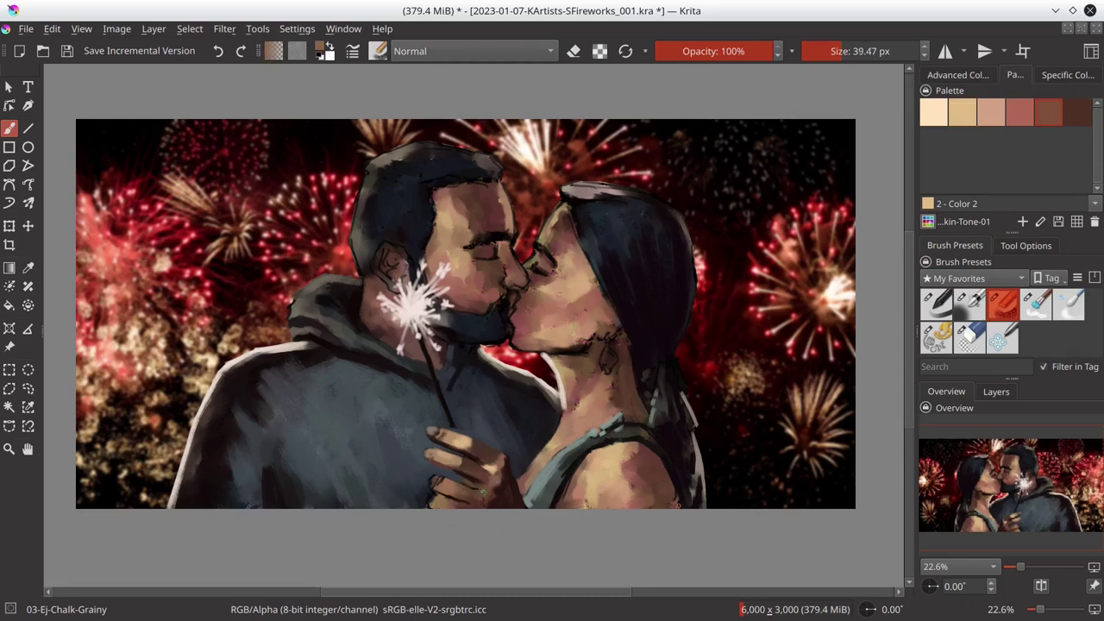
key(bracketleft)
key(bracketleft)
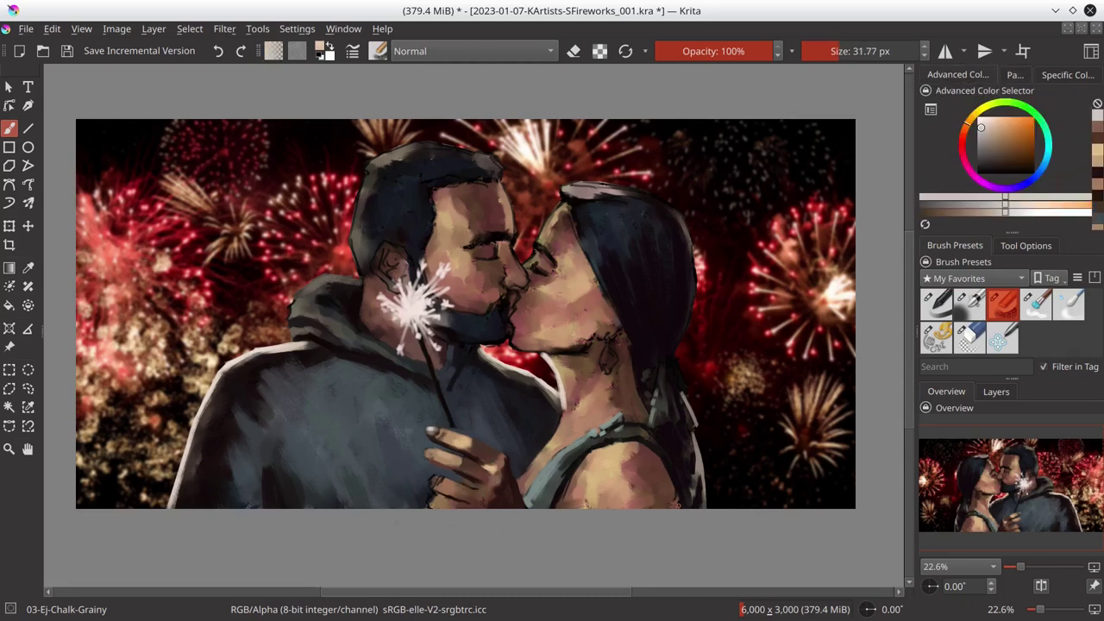
key(x)
key(bracketleft)
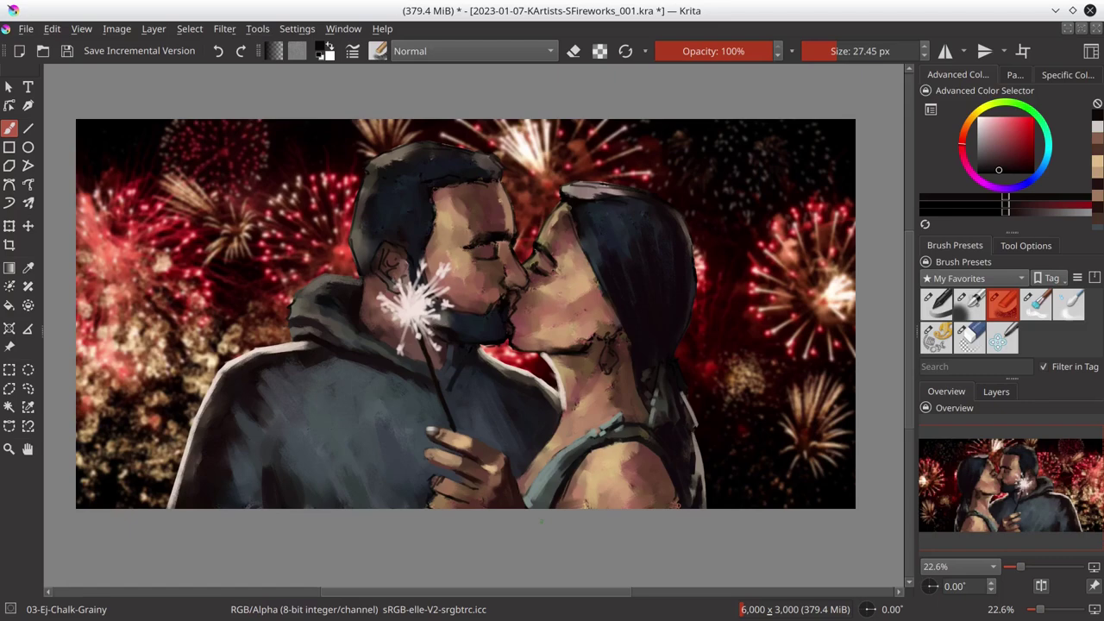
key(ctrl+s)
- Export as 2023-01-07-KArtists-SFireworks_001.jpg at 6000×3000, then flip the view horizontally
click(25, 29)
click(100, 207)
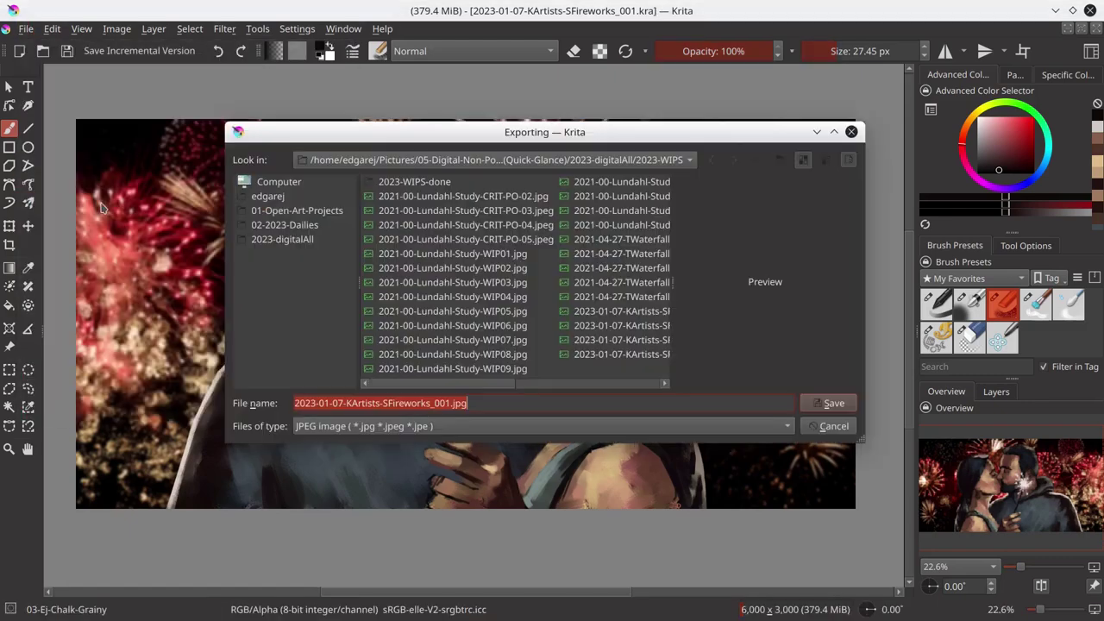
click(466, 361)
key(Return)
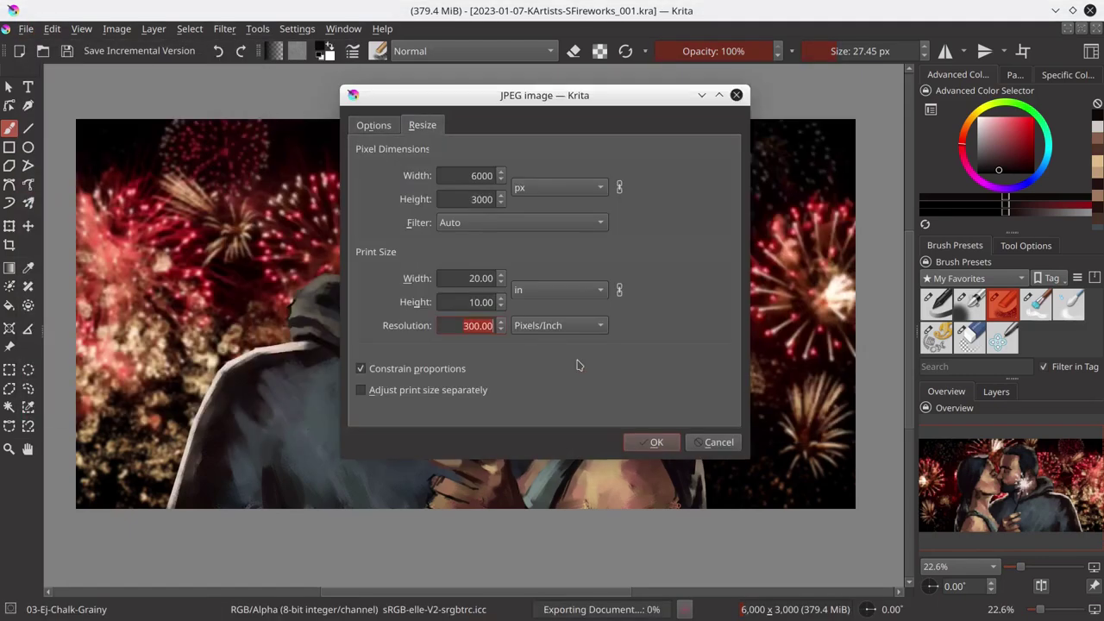
click(654, 441)
key(m)
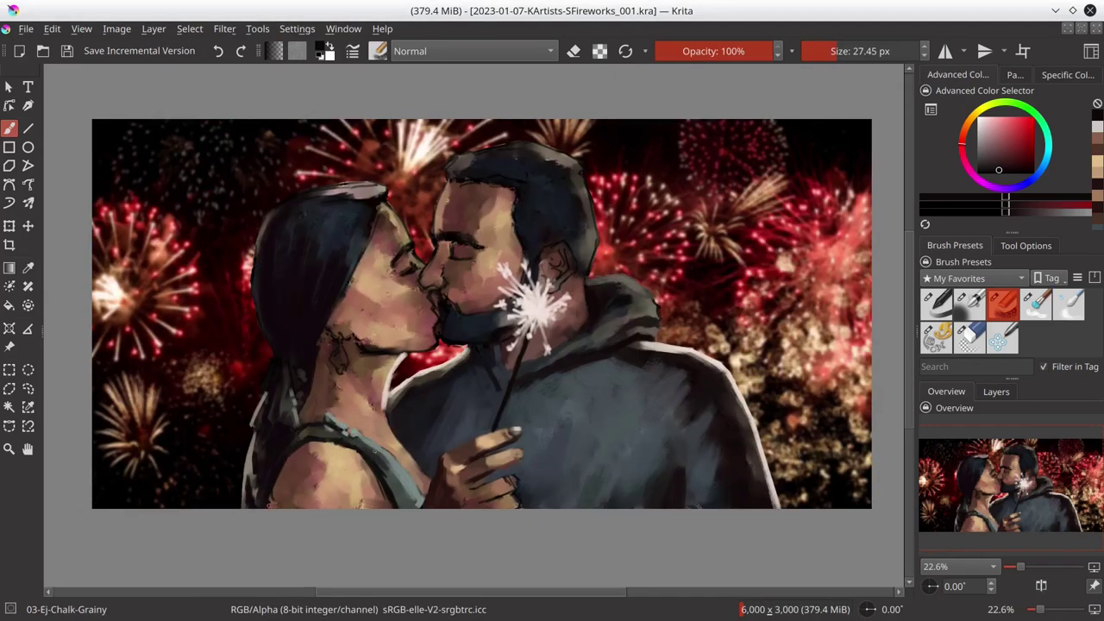
- Add a Color Adjustment filter layer above Paint Layer 4 and lift the RGBA curve
click(997, 391)
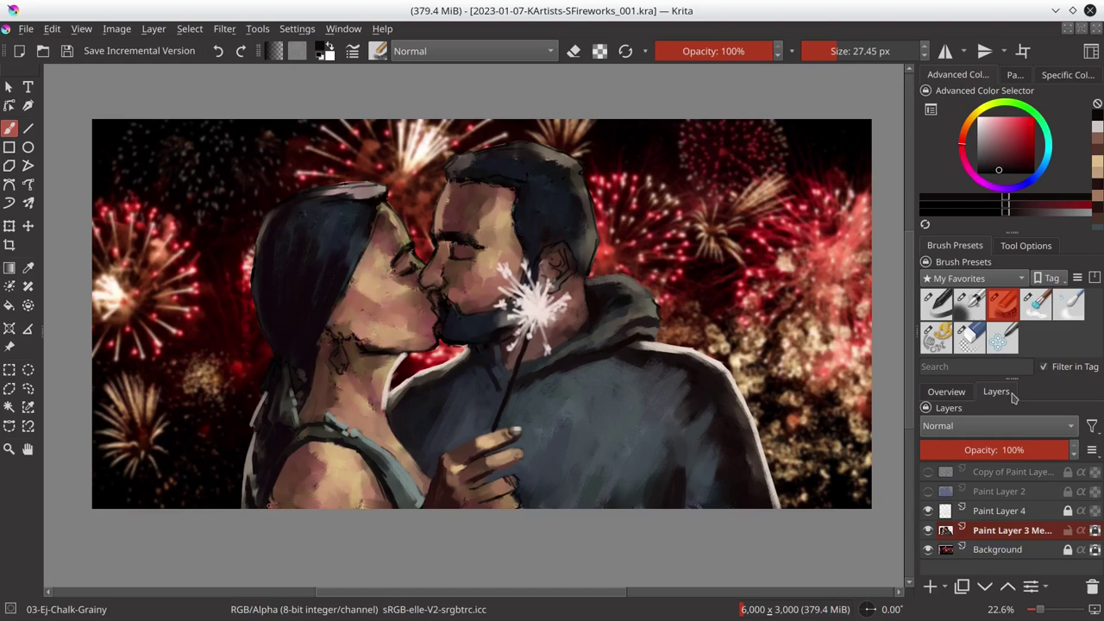
click(1001, 510)
click(941, 587)
drag(715, 226, 719, 216)
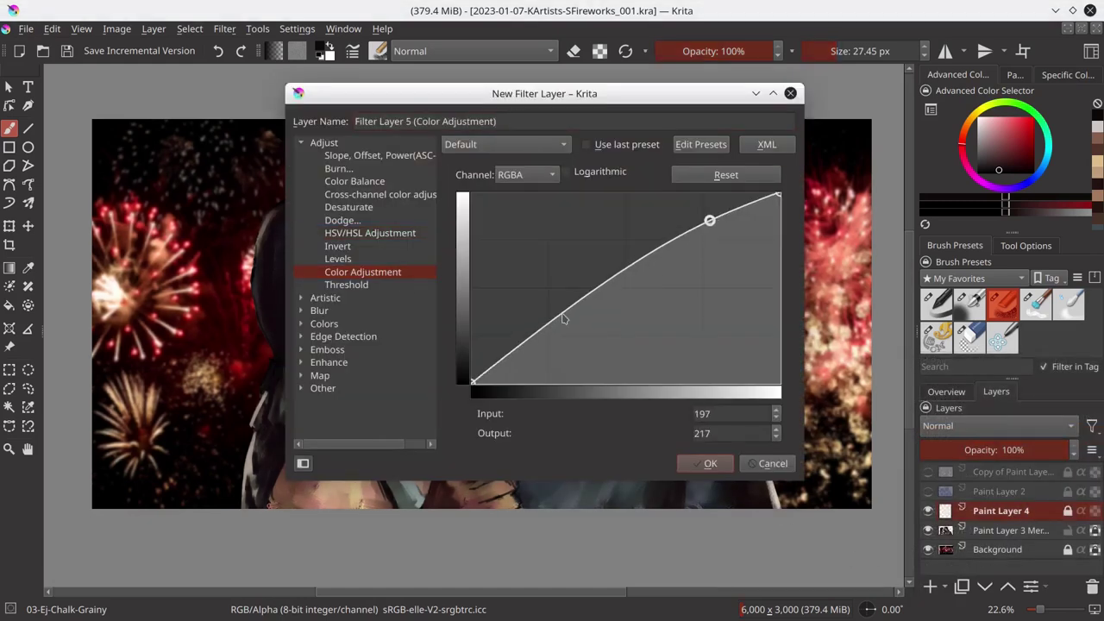
click(561, 317)
- Bend the Red and Blue curves for a cooler pink tint and create Filter Layer 5
click(527, 174)
click(513, 193)
click(527, 174)
click(513, 218)
click(547, 323)
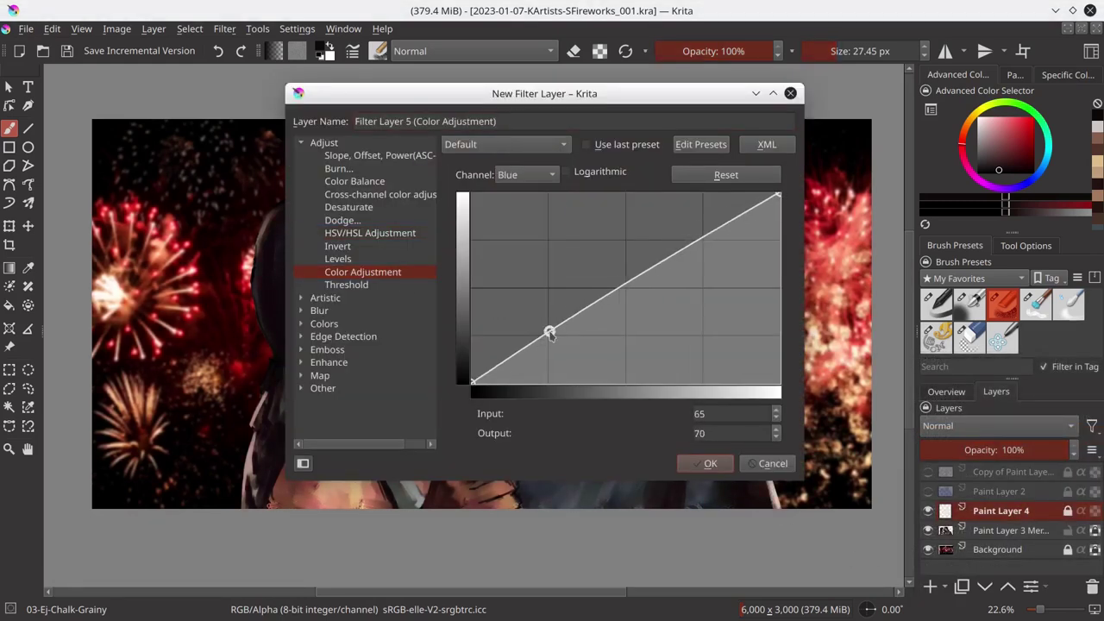
drag(547, 322, 543, 320)
click(712, 231)
click(712, 464)
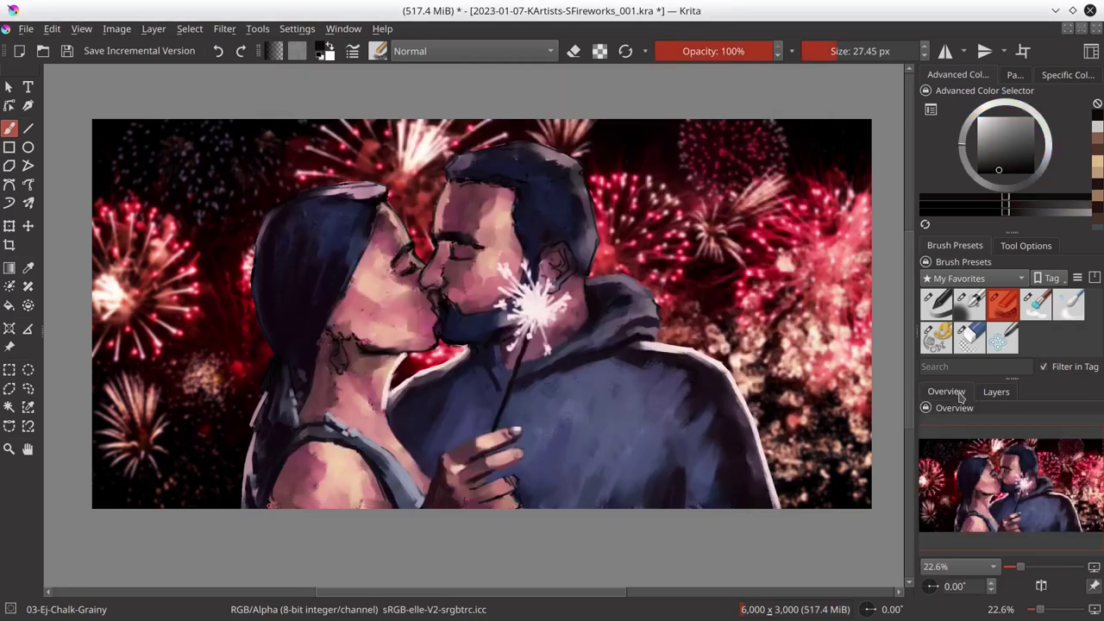
scroll(574, 327, down, 2)
- Save the tinted painting, then hide Filter Layer 5 to restore the original colours
click(67, 52)
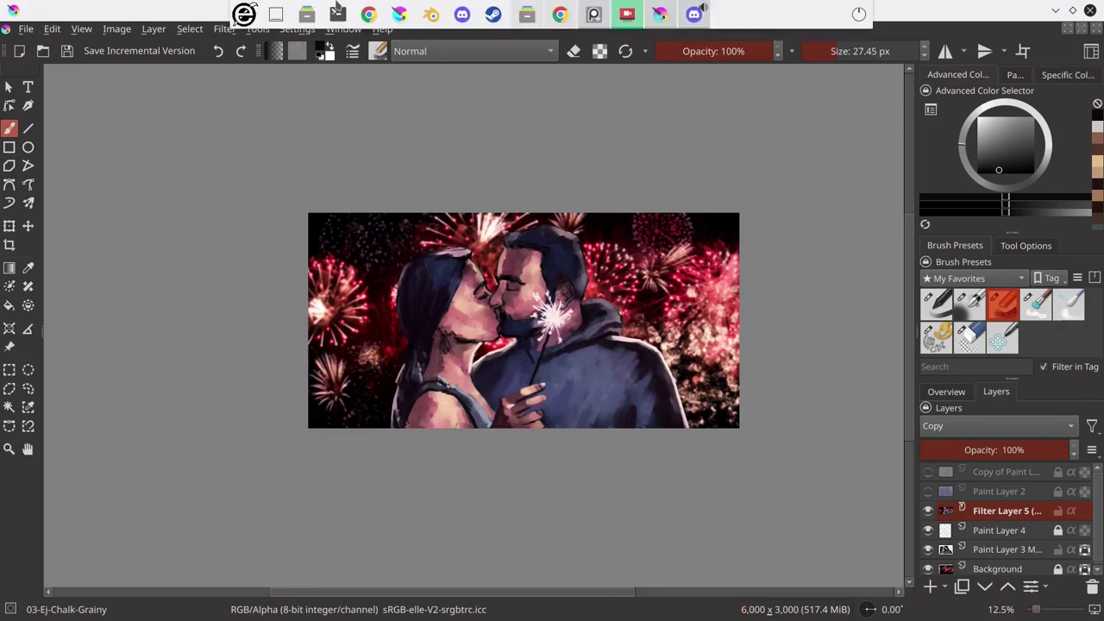
click(244, 15)
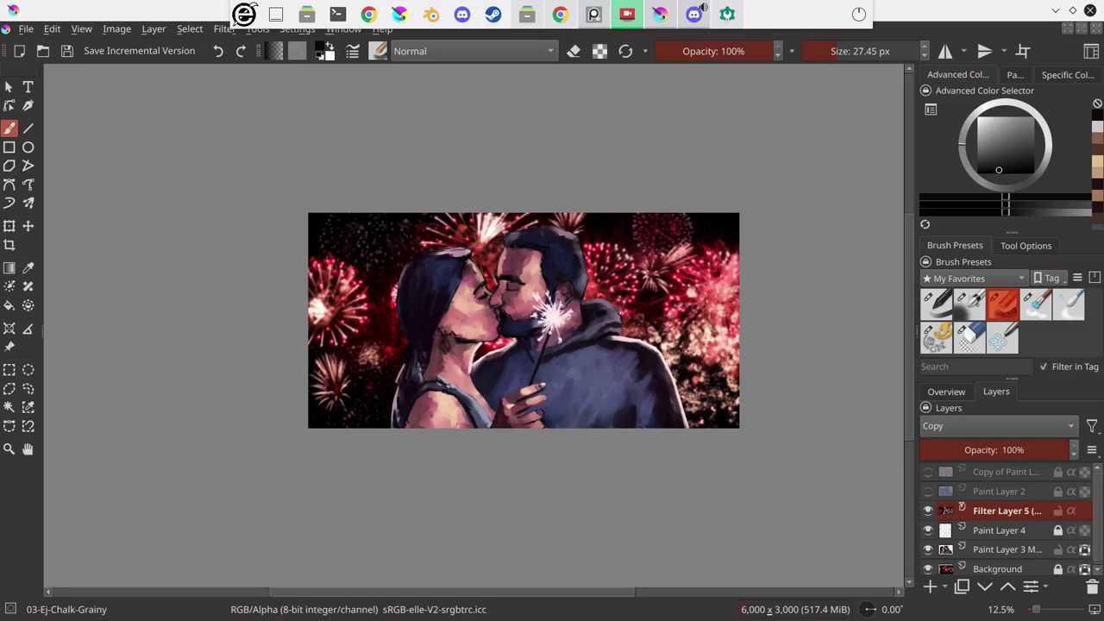
click(1001, 549)
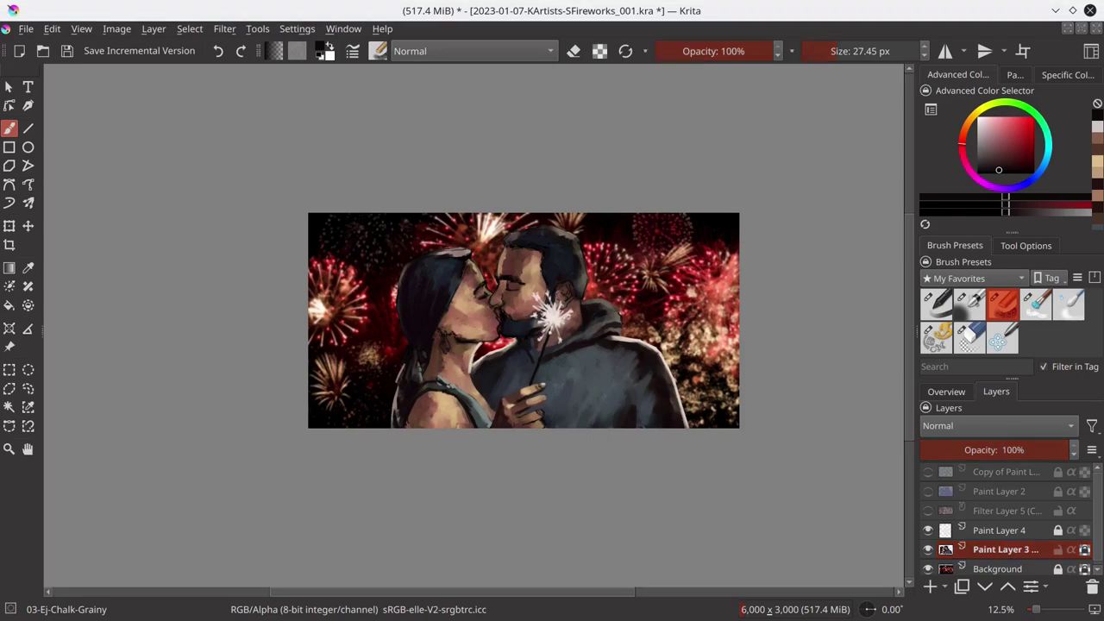
- Select Paint Layer 3, mirror the canvas horizontally, save, and zoom in
click(947, 390)
key(m)
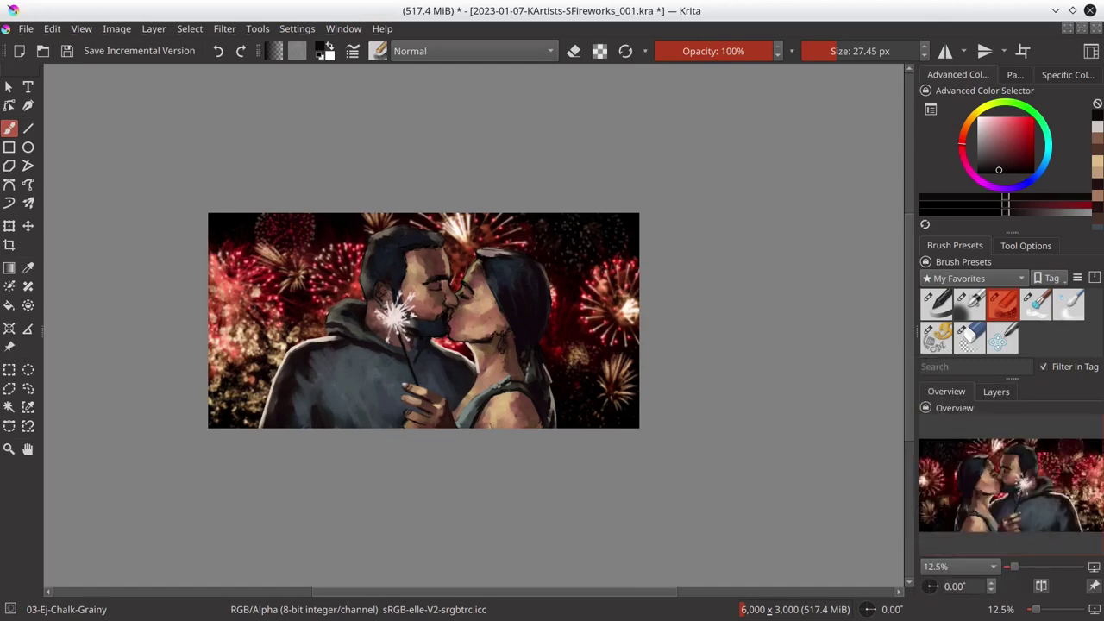
key(ctrl+s)
scroll(471, 295, up, 3)
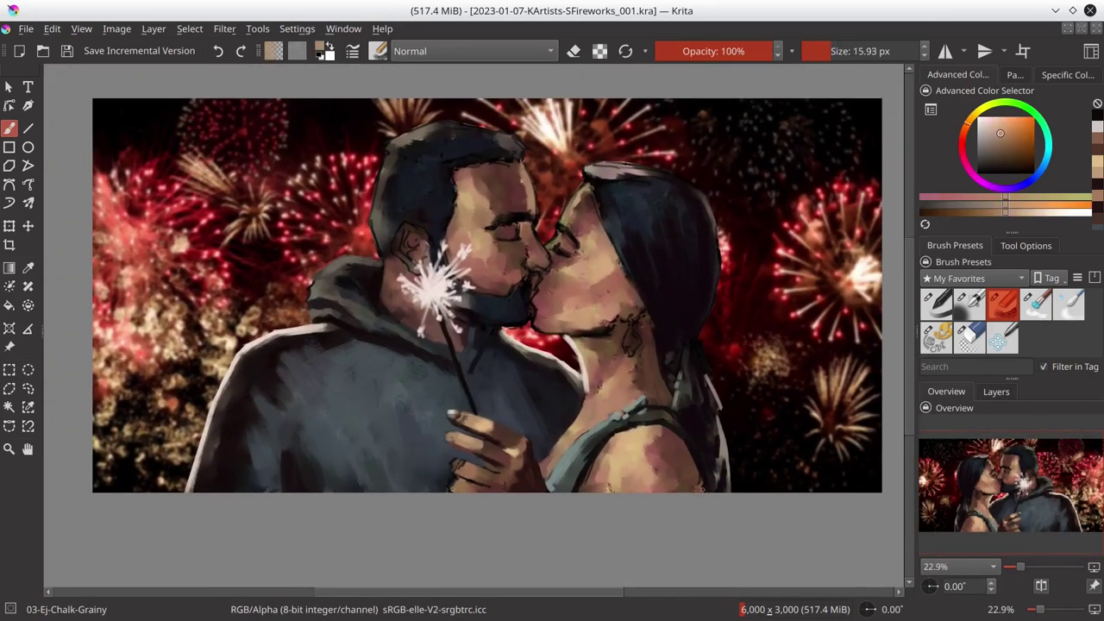
- Paint dark brown and blue-grey strokes with colours sampled from the hand area
ctrl+click(434, 460)
mouse_move(434, 460)
mouse_down()
mouse_move(471, 418)
mouse_move(455, 435)
mouse_up()
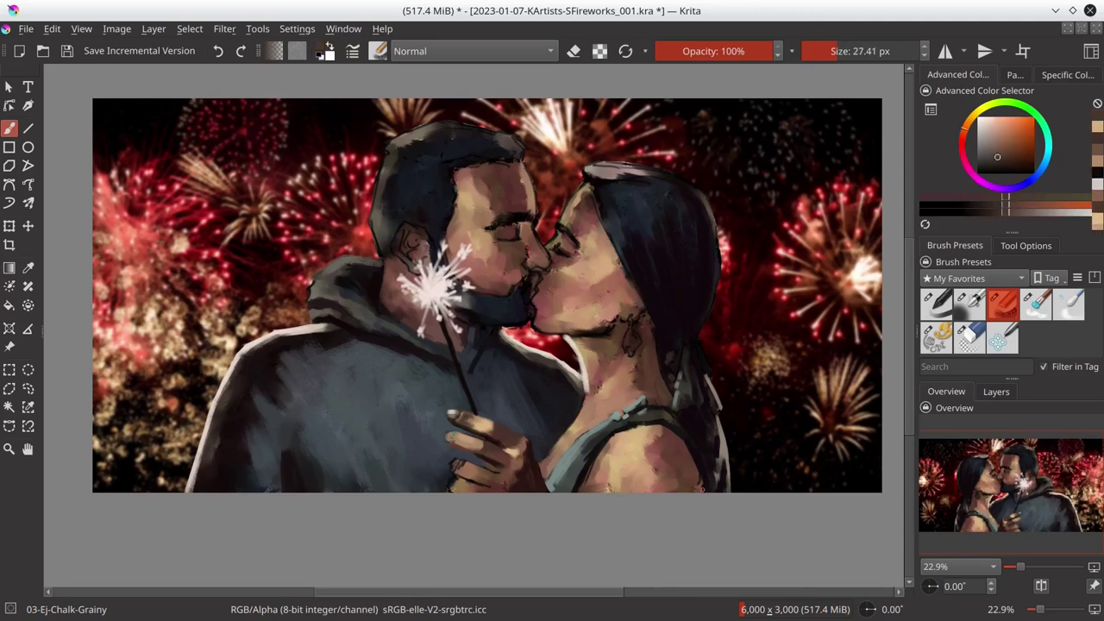
ctrl+click(450, 436)
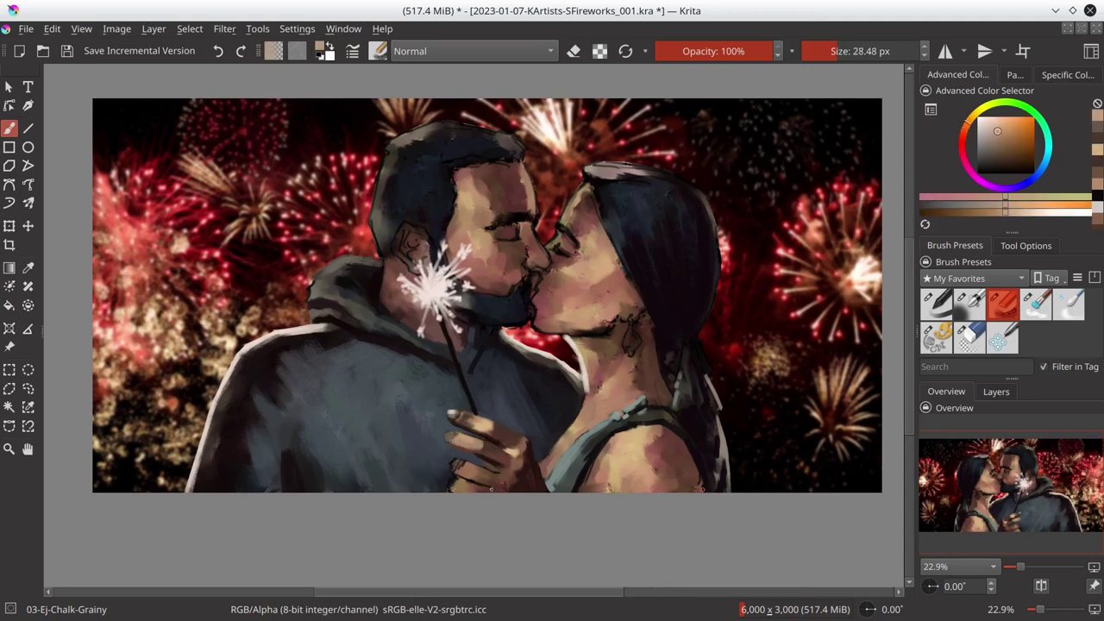
ctrl+click(450, 436)
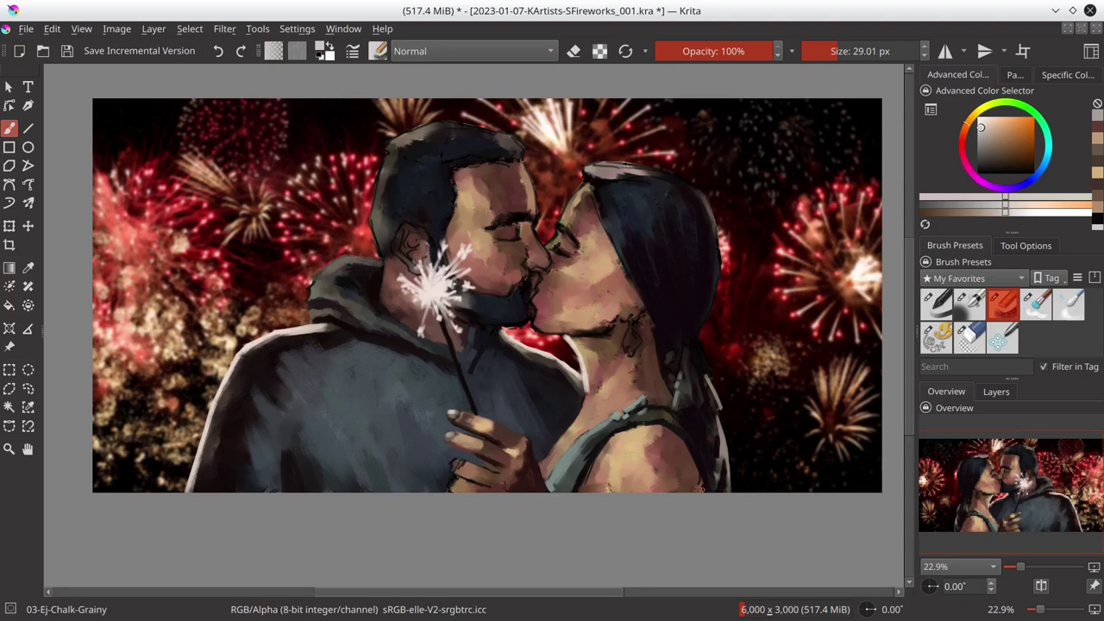
ctrl+click(463, 487)
mouse_move(500, 448)
mouse_down()
mouse_move(489, 429)
mouse_move(465, 457)
mouse_up()
- Add darker brown and broad lighter blue-grey strokes using re-sampled painting colours
ctrl+click(457, 457)
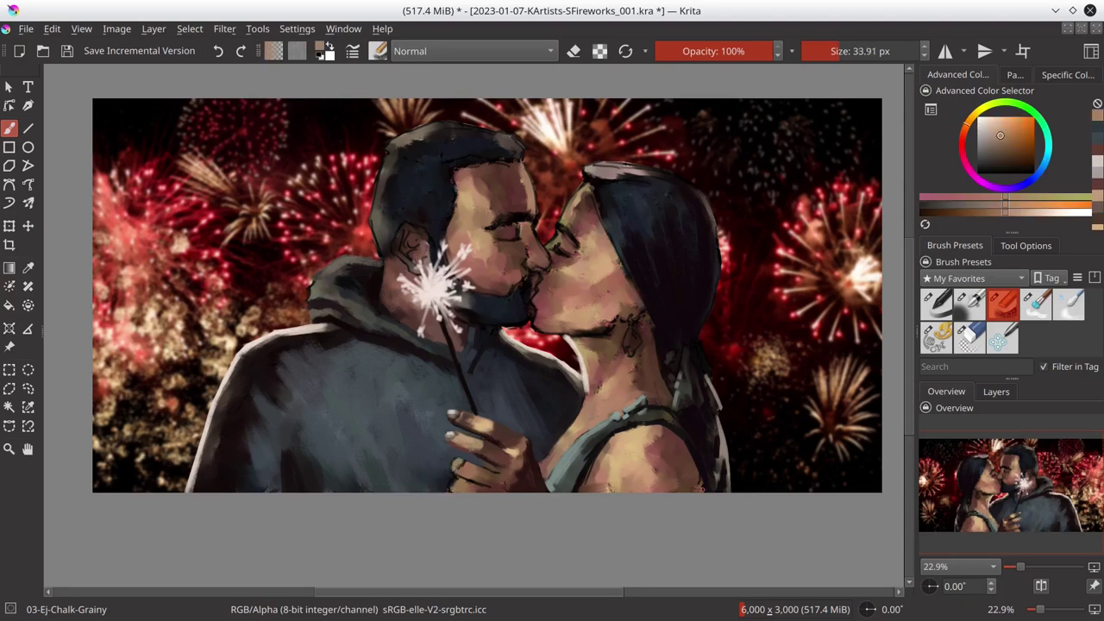
ctrl+click(458, 461)
ctrl+click(459, 463)
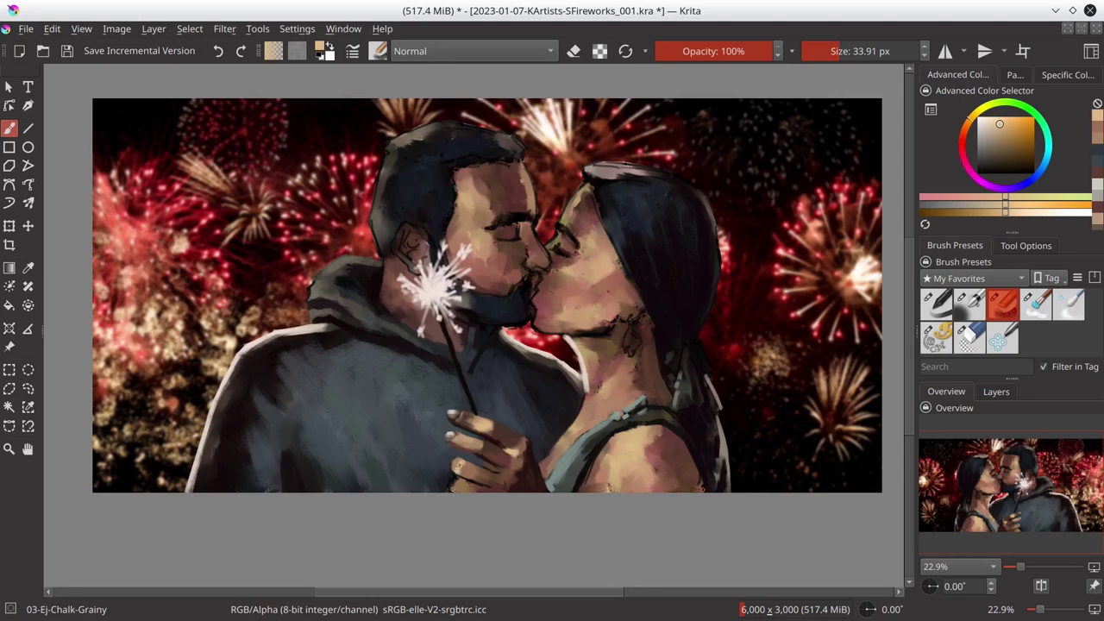
ctrl+click(470, 470)
mouse_move(470, 466)
mouse_down()
mouse_move(476, 521)
mouse_move(465, 483)
mouse_up()
ctrl+click(472, 496)
ctrl+click(448, 465)
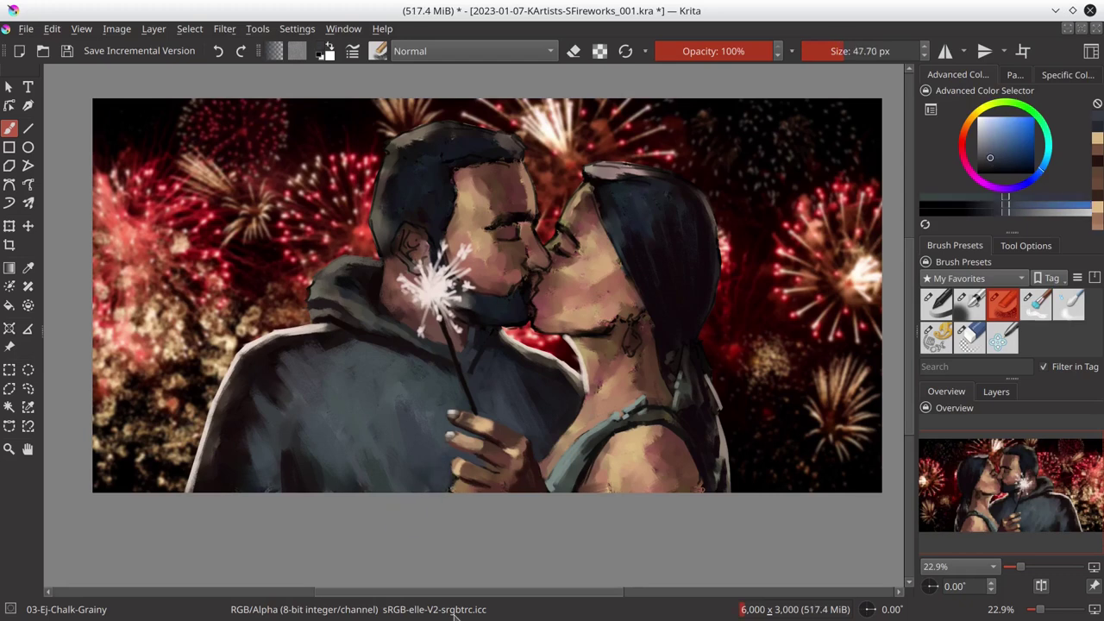
mouse_move(380, 496)
mouse_down()
mouse_move(423, 444)
mouse_move(481, 473)
mouse_move(497, 519)
mouse_up()
- Dab warm brown and light tan tones sampled from the painting onto the hand and skin
ctrl+click(487, 463)
ctrl+click(483, 474)
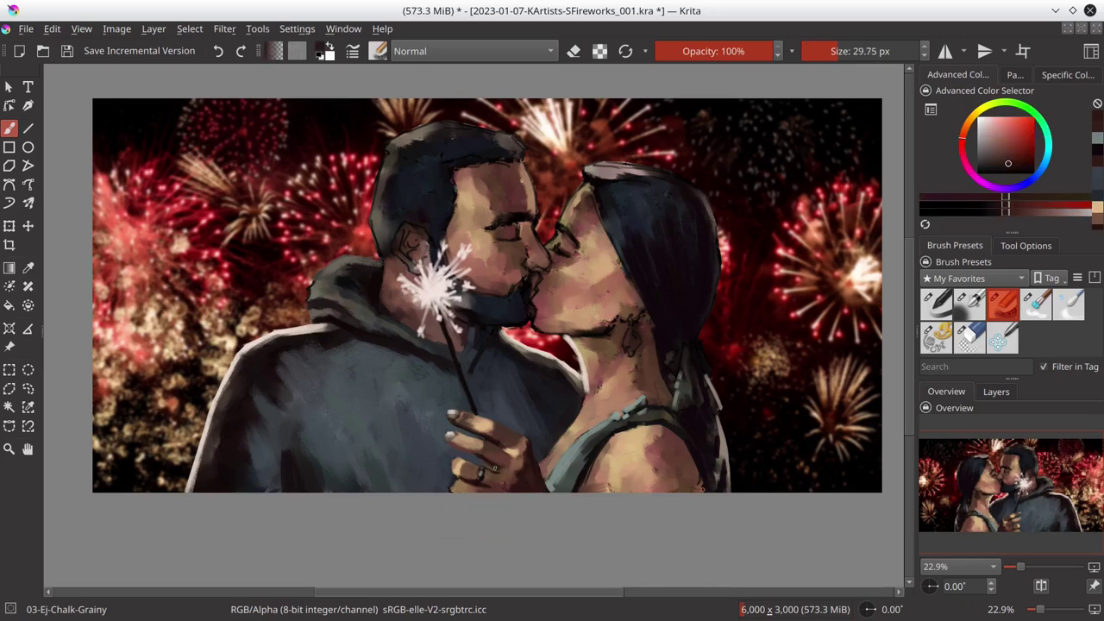
ctrl+click(497, 519)
ctrl+click(483, 474)
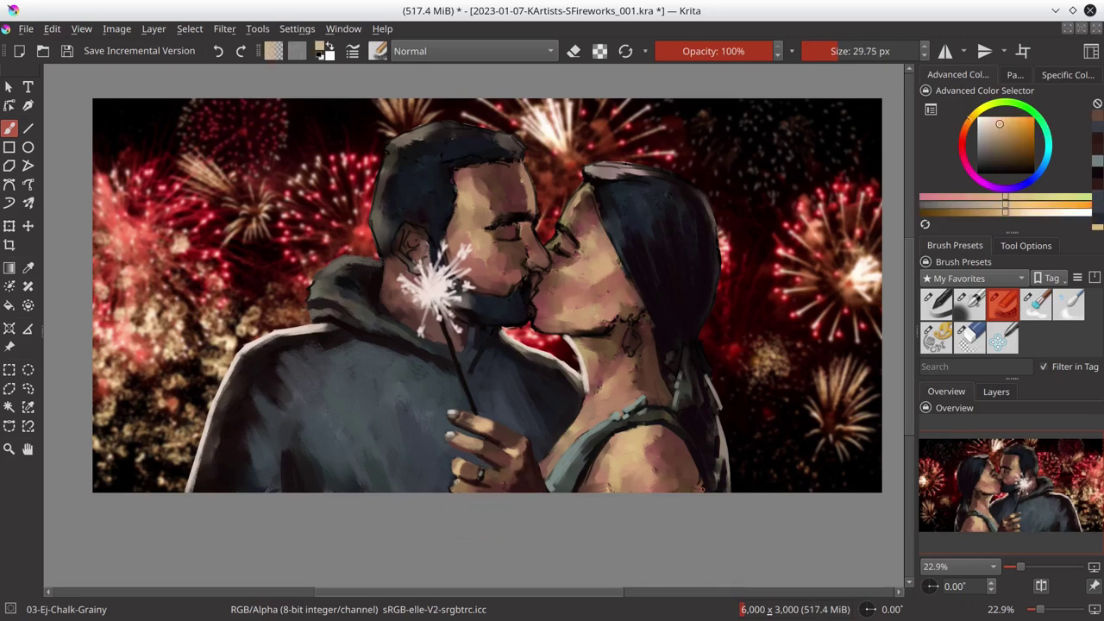
ctrl+click(483, 475)
ctrl+click(483, 474)
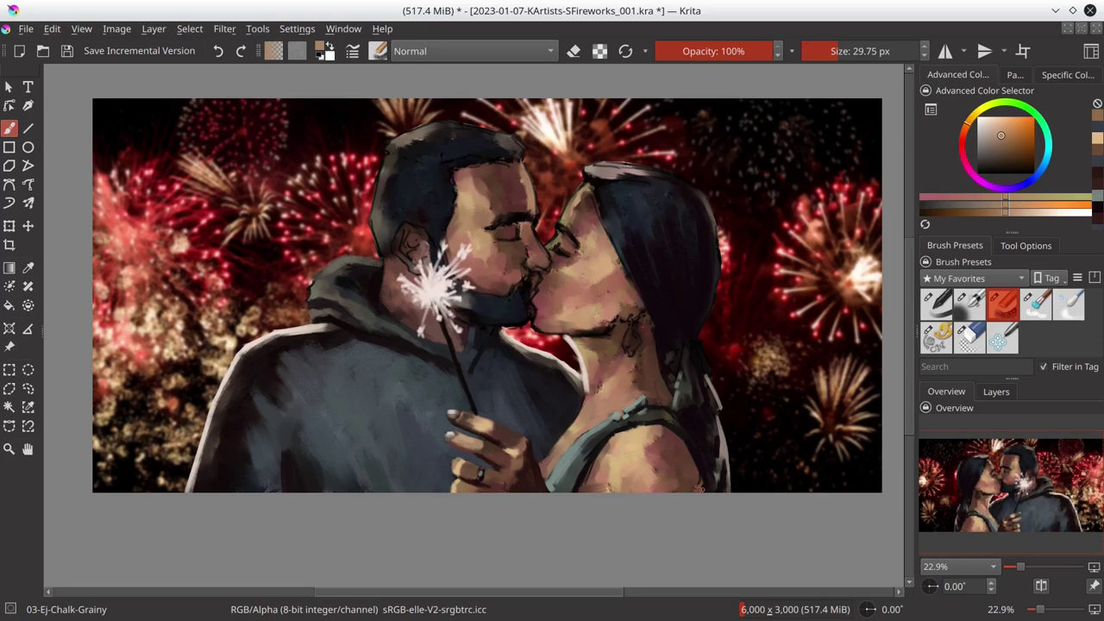
ctrl+click(483, 474)
ctrl+click(482, 472)
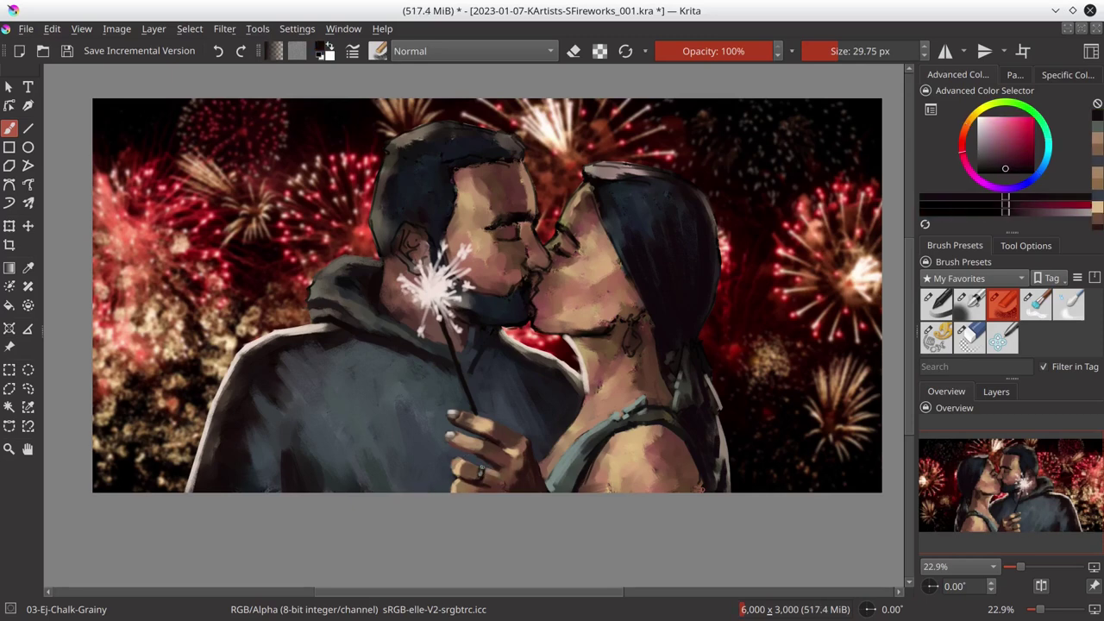
- Add light tan highlights to the hand and skin, then bring up the skin-tone palette
ctrl+click(481, 471)
ctrl+click(481, 472)
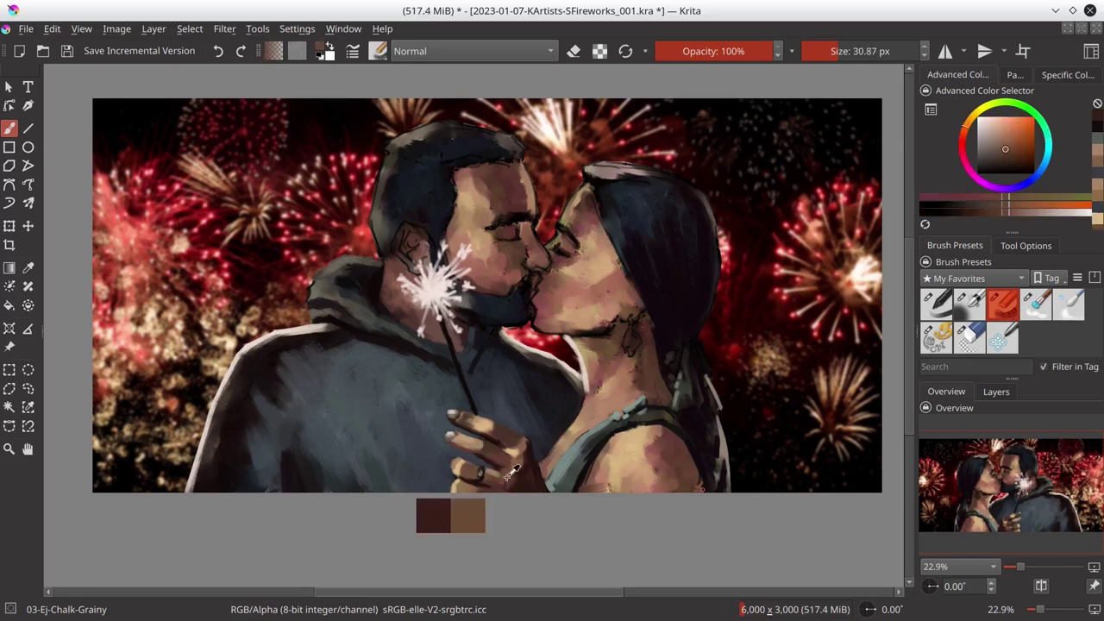
ctrl+click(481, 472)
ctrl+click(482, 472)
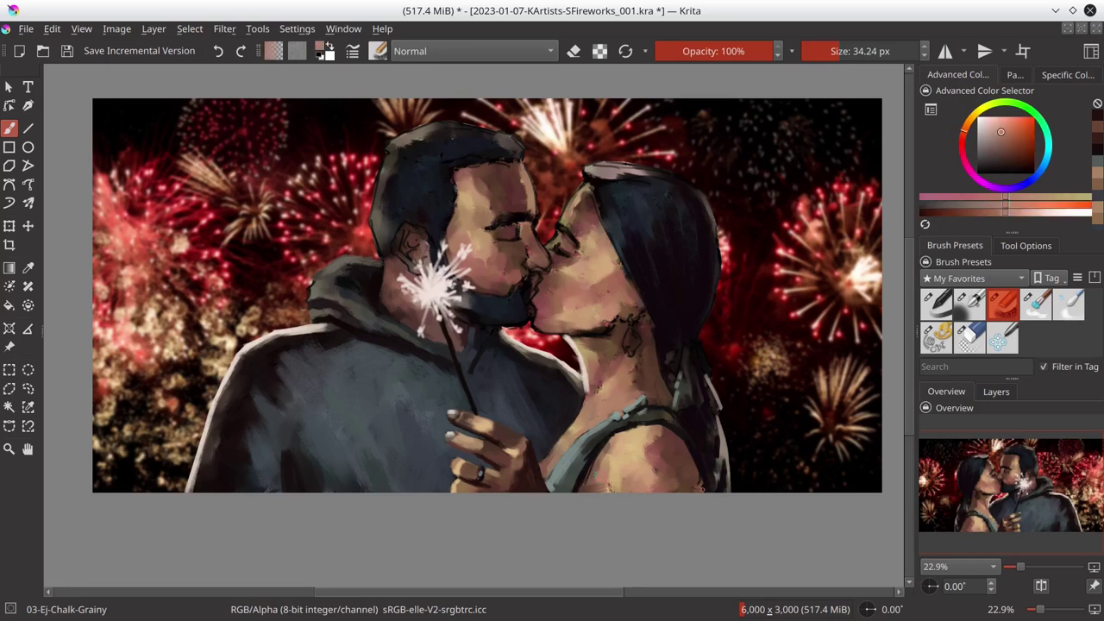
ctrl+click(607, 484)
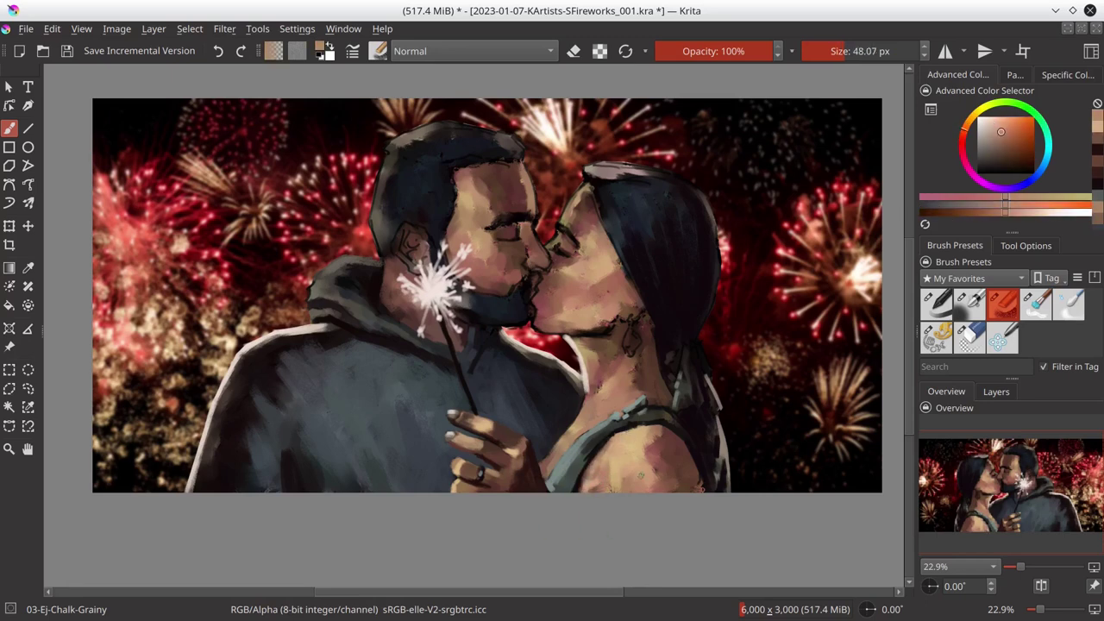
ctrl+click(597, 489)
ctrl+click(618, 461)
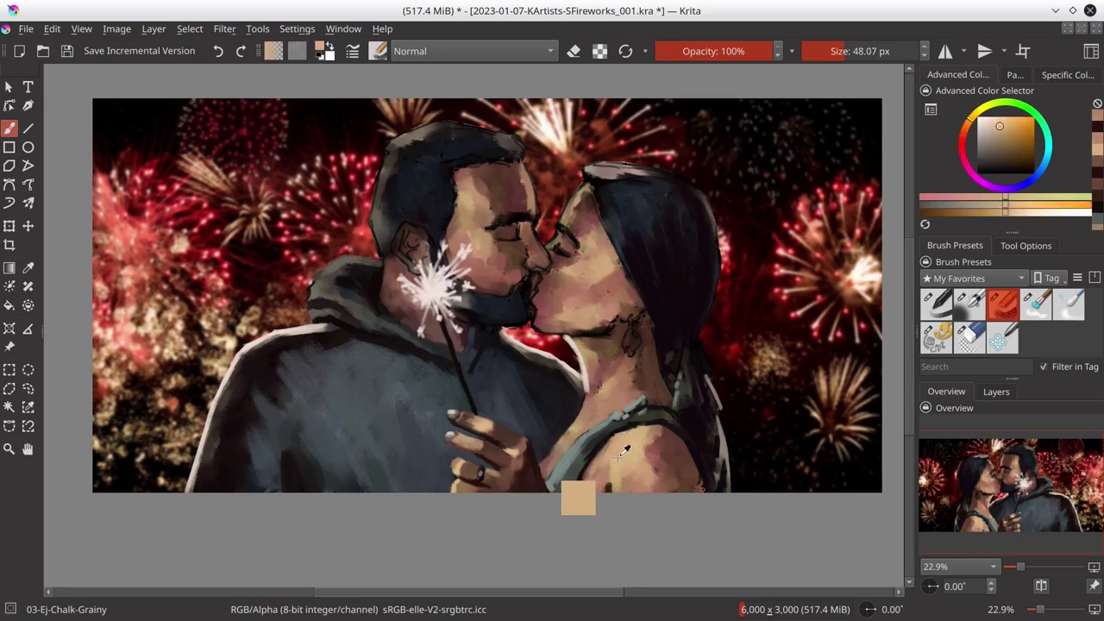
drag(618, 457, 638, 466)
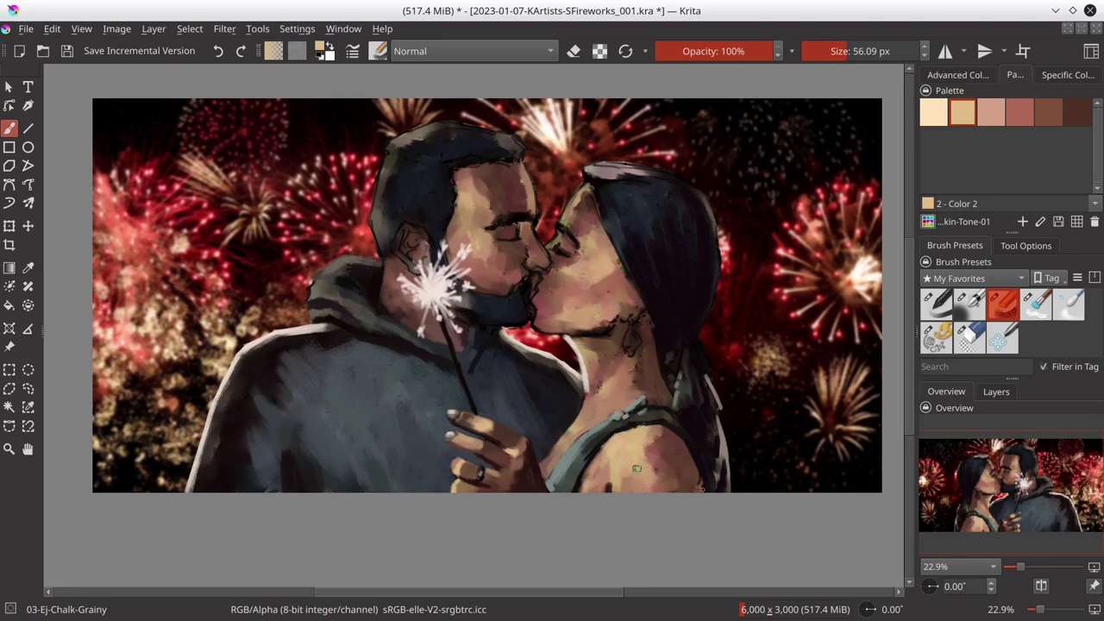
- Paint dark reddish-brown and tan skin strokes, then shrink the brush
ctrl+click(675, 410)
ctrl+click(703, 482)
ctrl+click(634, 472)
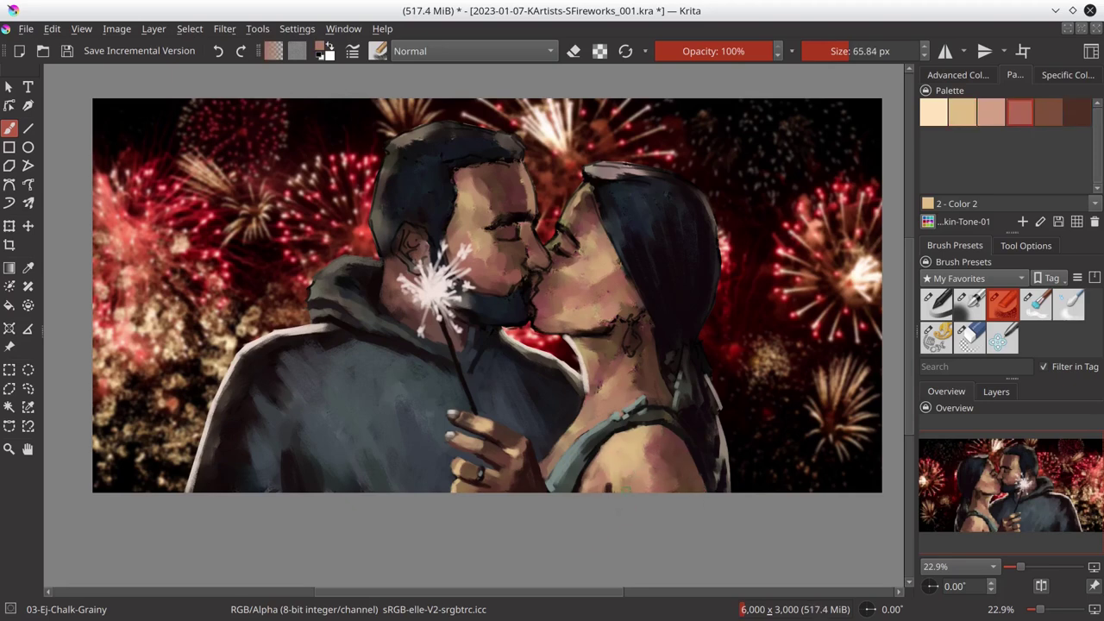
drag(621, 471, 590, 470)
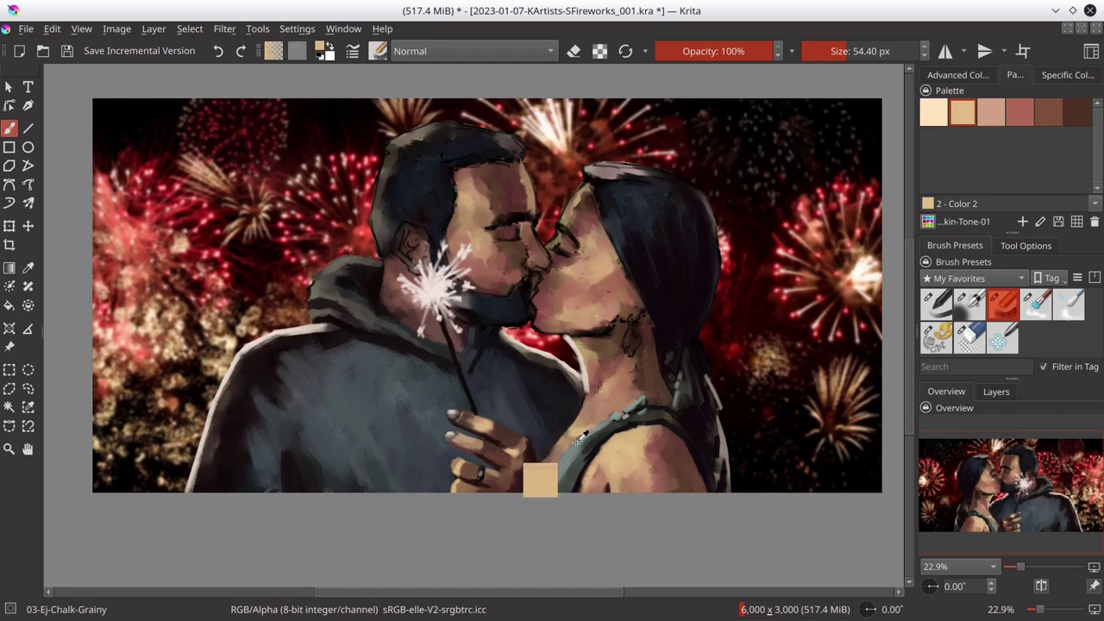
ctrl+click(541, 480)
key(bracketleft)
key(bracketleft)
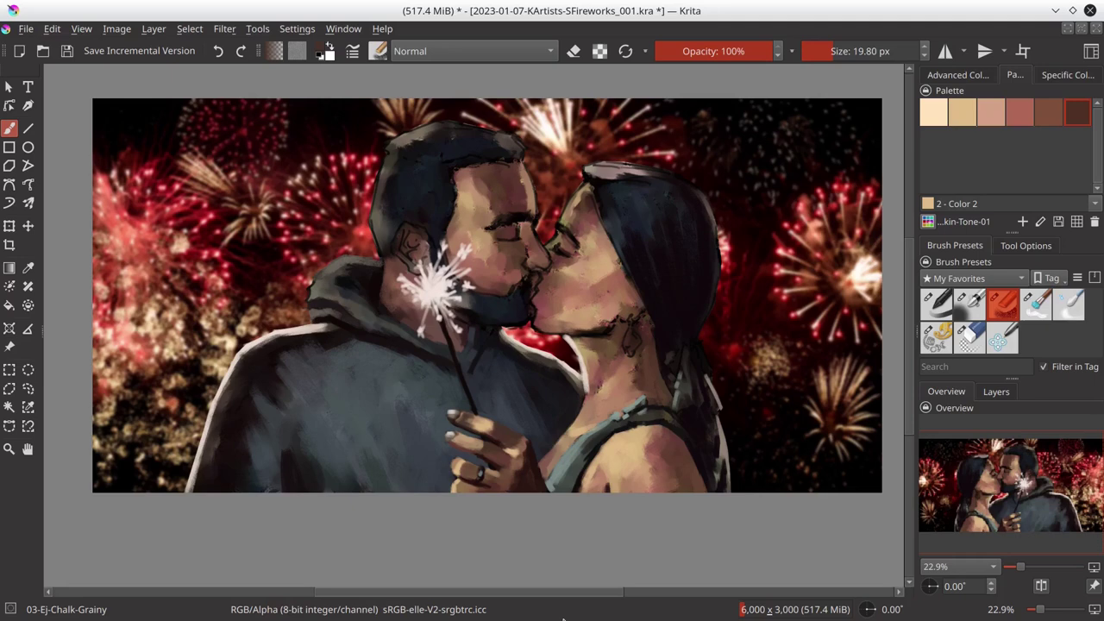
- Paint mid and light skin-tone strokes from palette swatches on the figures
ctrl+click(526, 482)
drag(525, 482, 574, 414)
ctrl+click(575, 414)
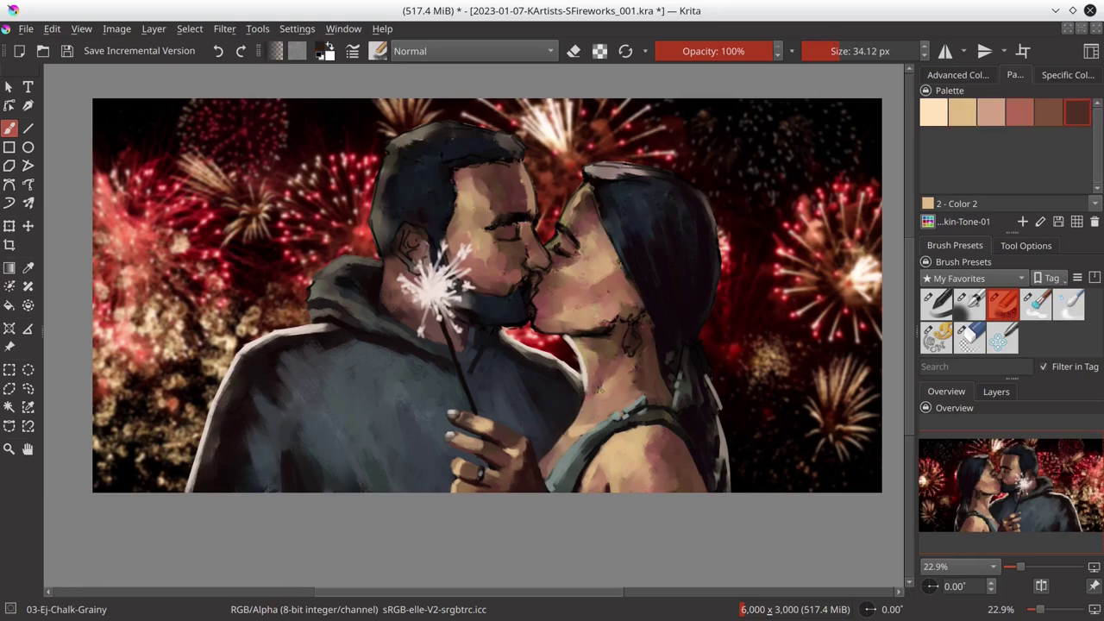
ctrl+click(604, 344)
mouse_move(603, 367)
mouse_down()
mouse_move(621, 358)
mouse_move(560, 333)
mouse_up()
ctrl+click(593, 345)
- Toggle Erase mode off to restore the 03-Ej-Chalk-Grainy brush, zooming in and out
scroll(590, 319, up, 2)
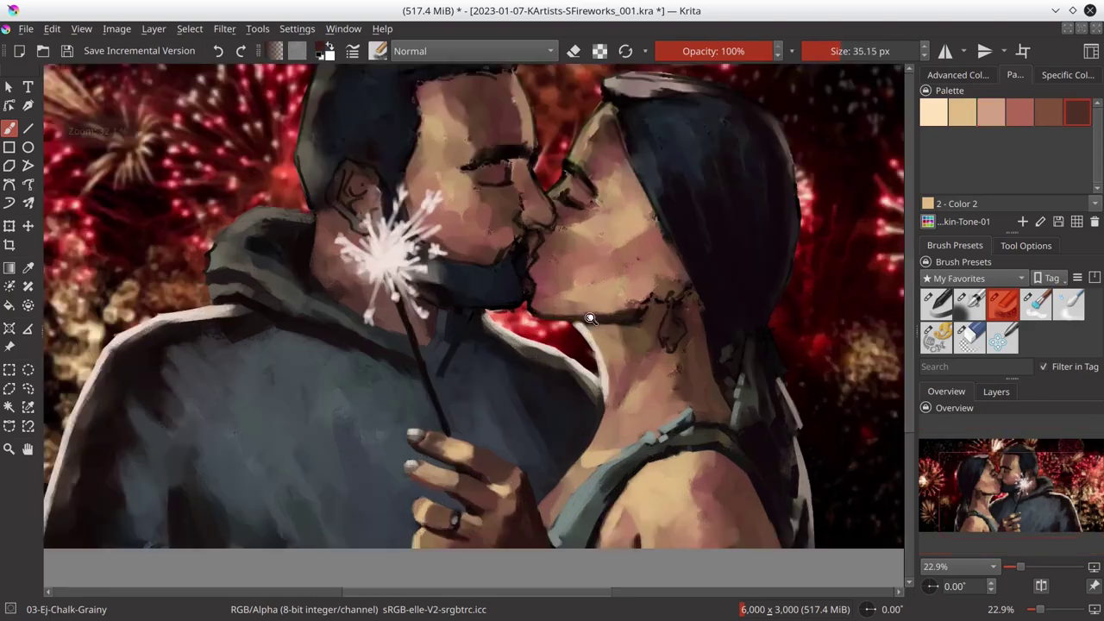
scroll(590, 319, up, 3)
key(e)
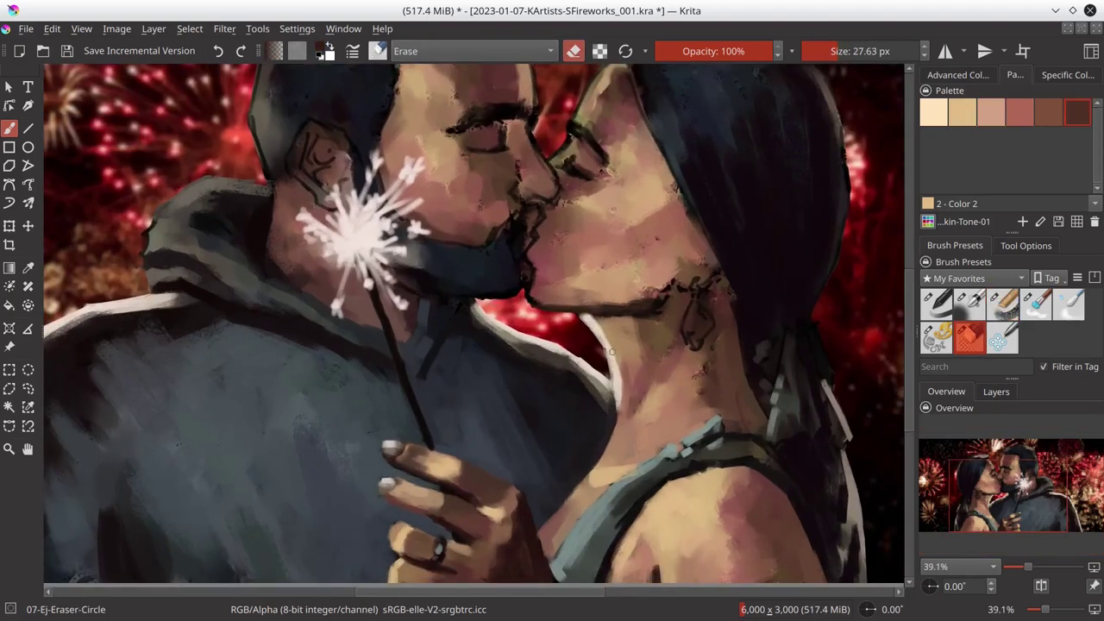
key(e)
scroll(611, 352, down, 2)
scroll(610, 352, down, 1)
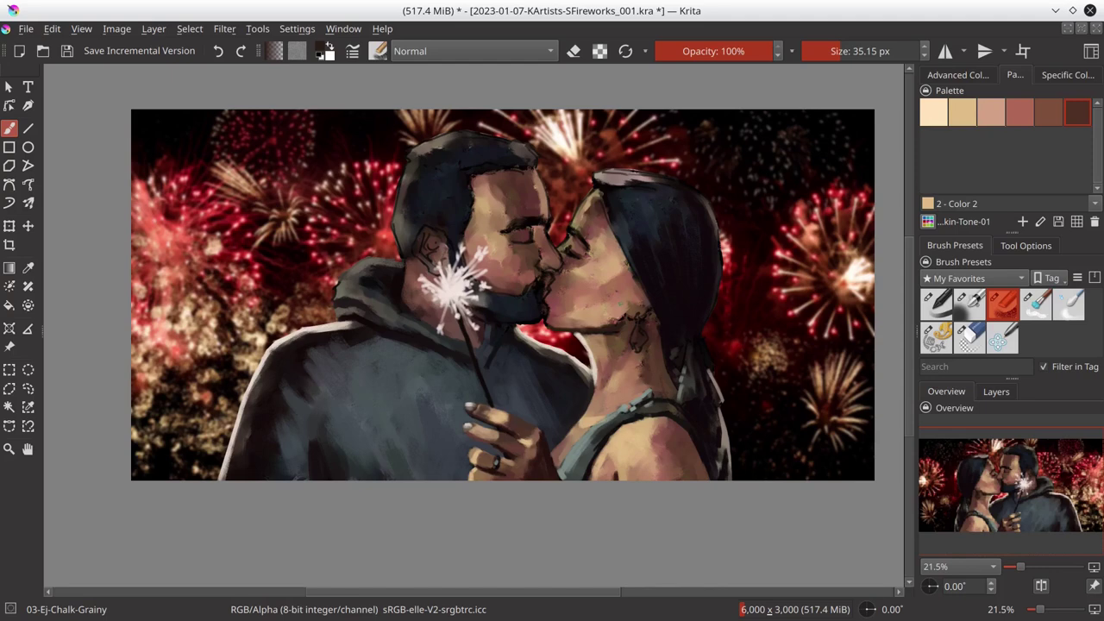
- Enlarge the brush, pick the darkest brown, and paint a dark stroke below the earring
mouse_move(560, 359)
mouse_down()
mouse_move(613, 336)
mouse_move(638, 362)
mouse_up()
ctrl+click(610, 338)
ctrl+click(591, 407)
ctrl+click(643, 362)
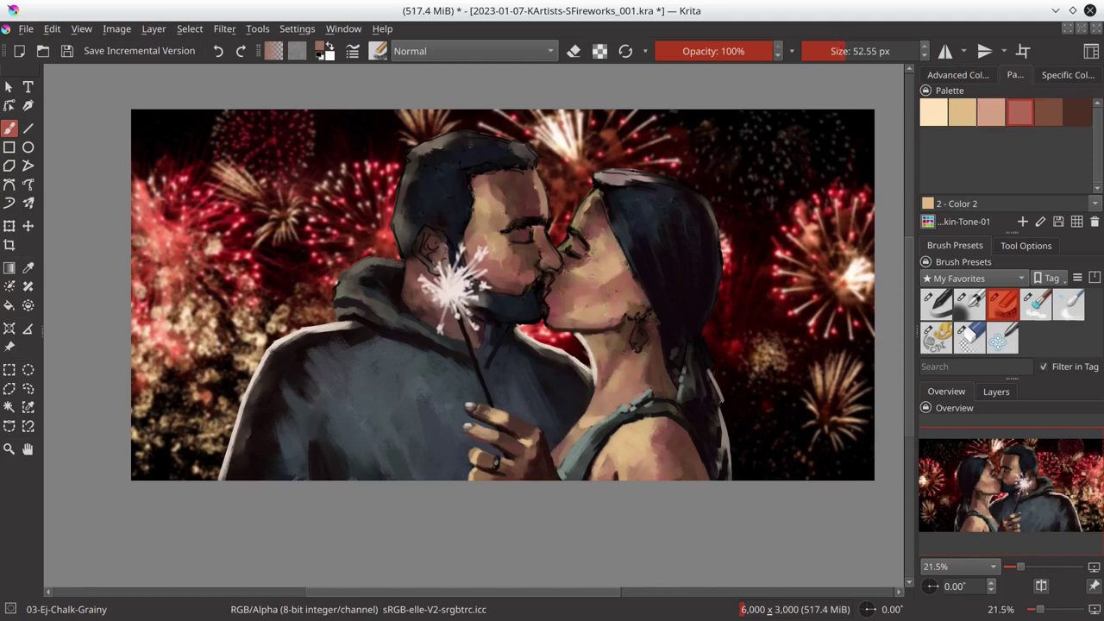
ctrl+click(653, 383)
ctrl+click(663, 325)
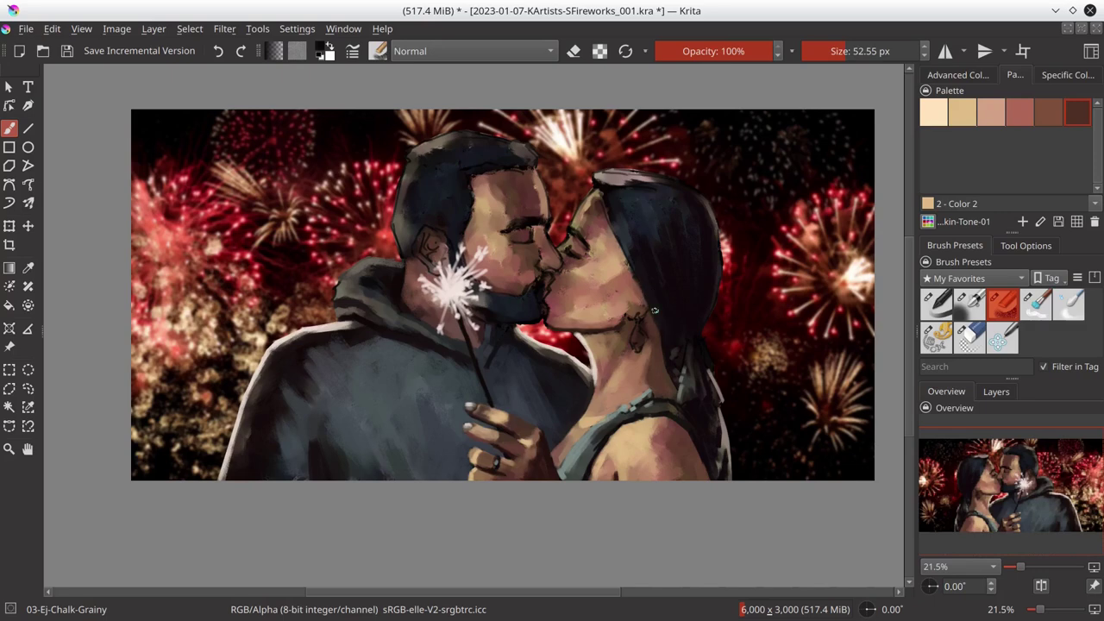
drag(655, 310, 660, 357)
- Darken the hair around the earring and paint pink strokes on the woman's jaw and neck
drag(578, 362, 597, 362)
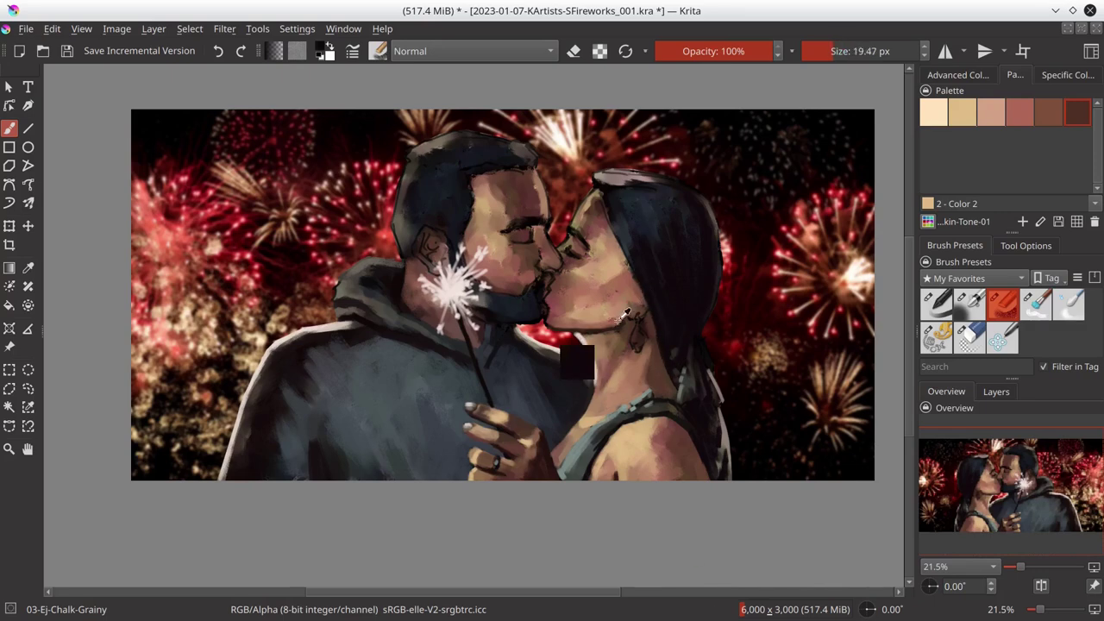
drag(638, 252, 634, 329)
drag(621, 232, 622, 258)
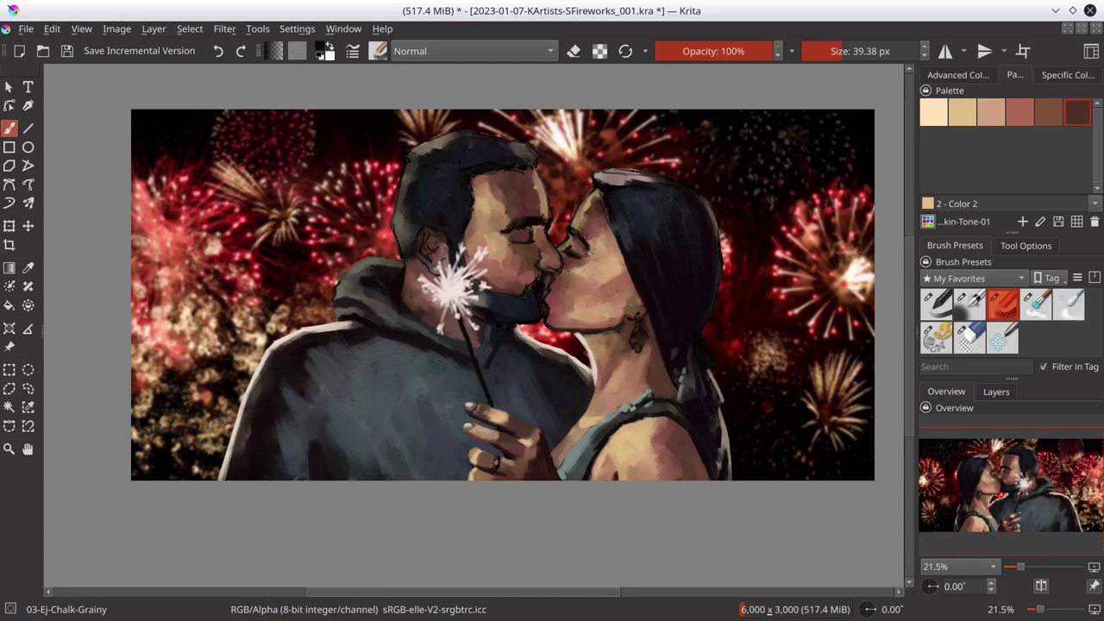
click(992, 112)
key(bracketright)
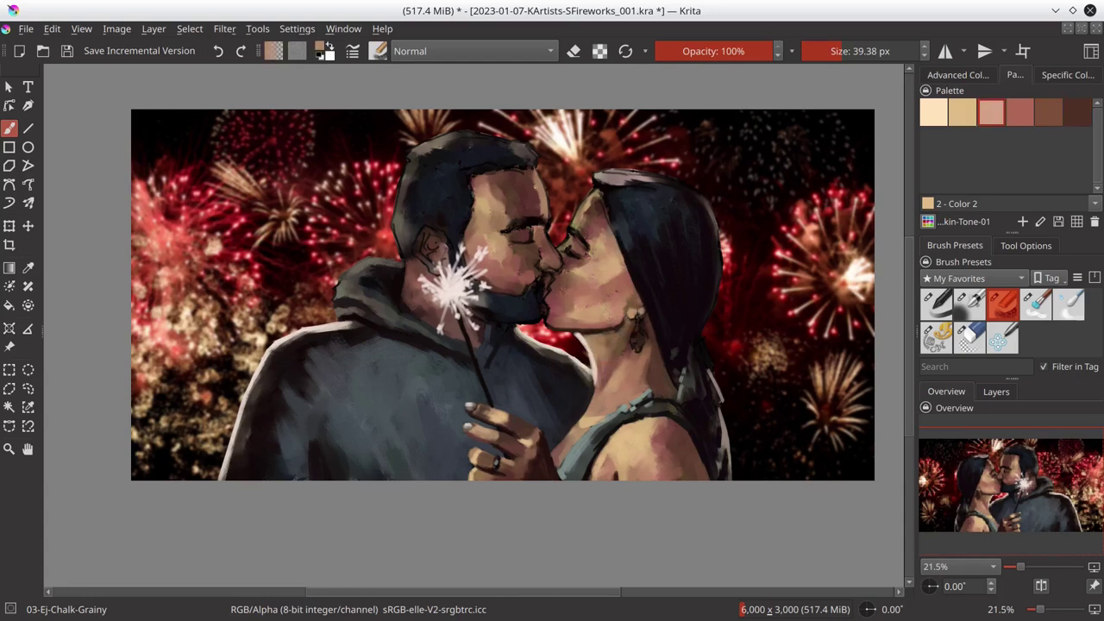
drag(554, 321, 592, 314)
key(bracketleft)
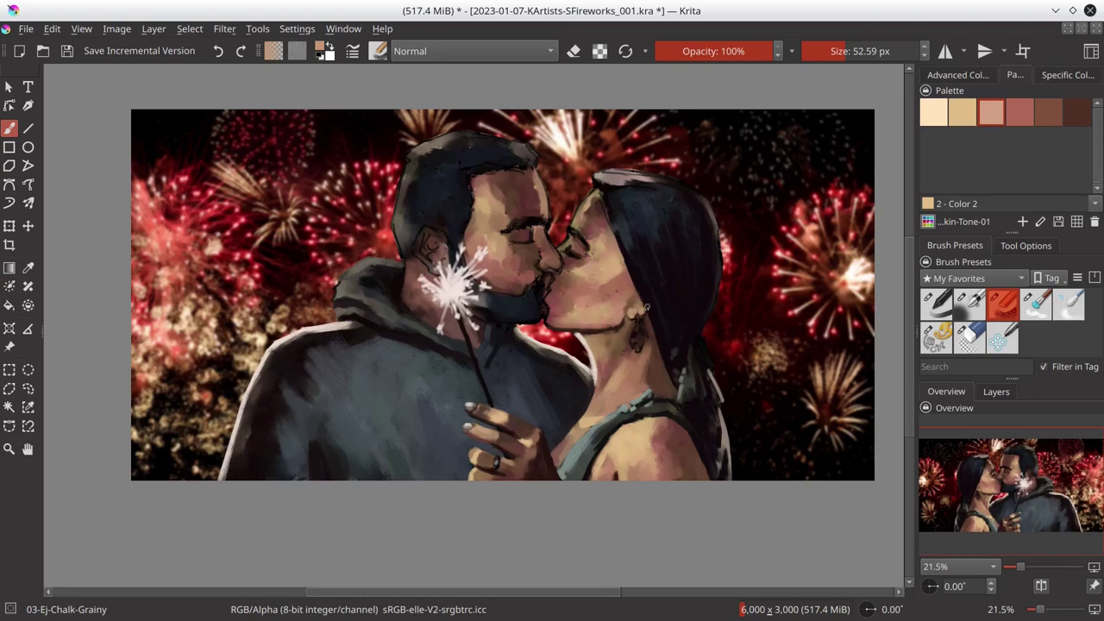
- Add light pink highlights to the earring with a small brush from the colour wheel
ctrl+click(642, 316)
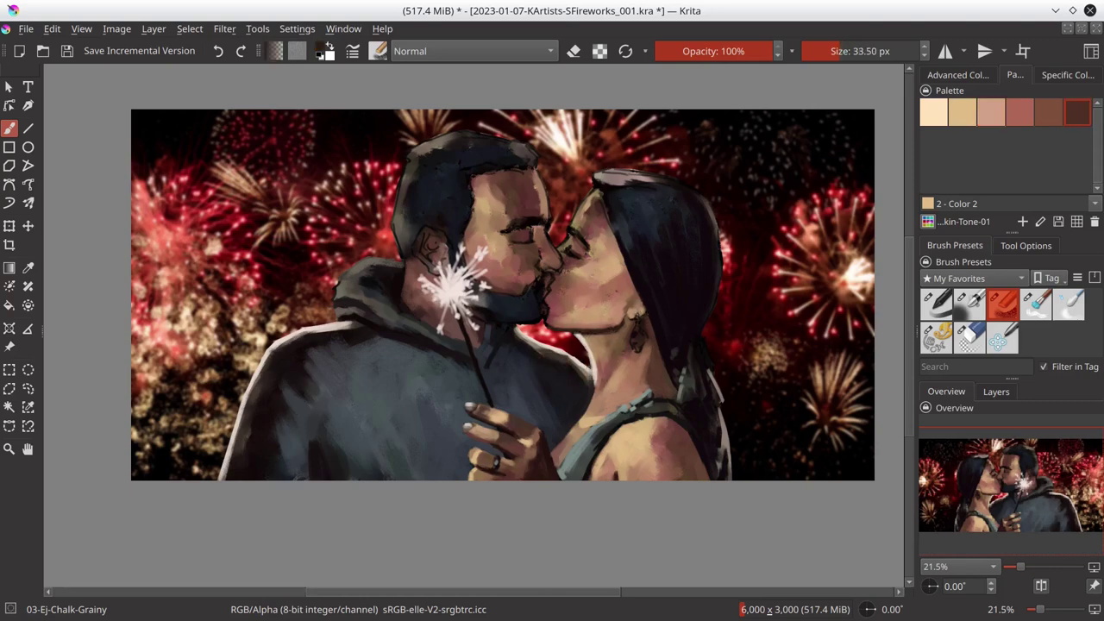
click(957, 75)
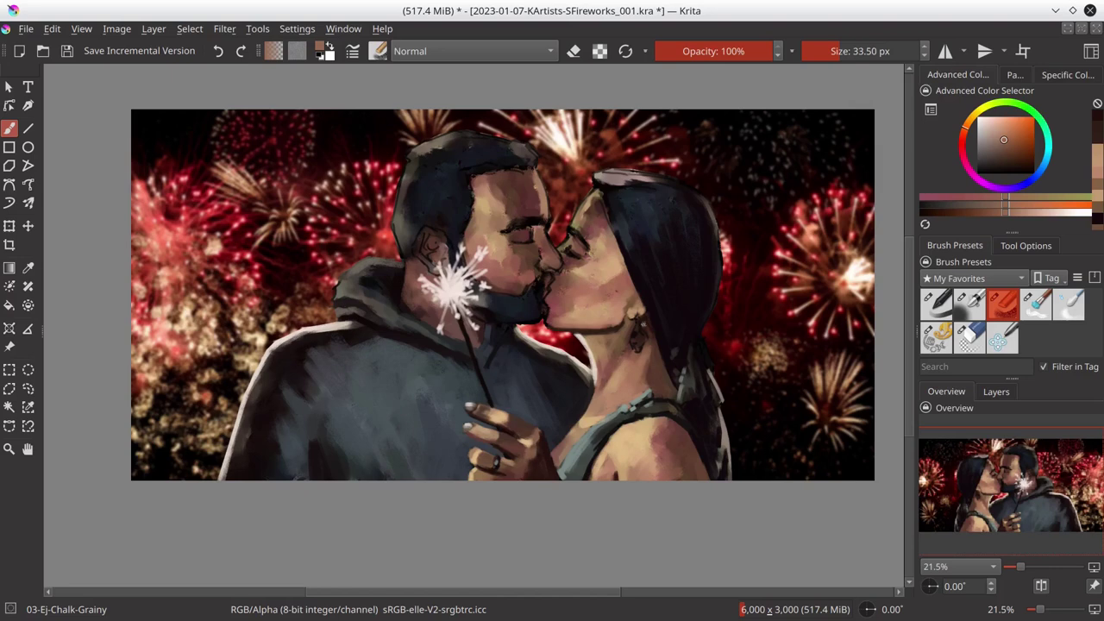
key(bracketleft)
ctrl+click(639, 333)
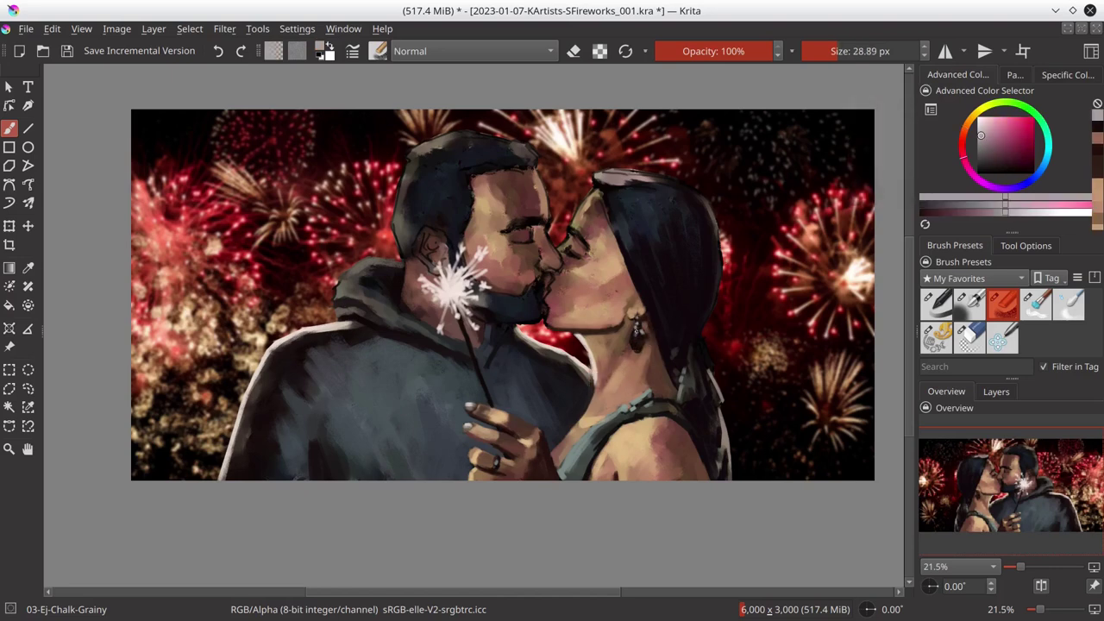
click(639, 337)
key(bracketleft)
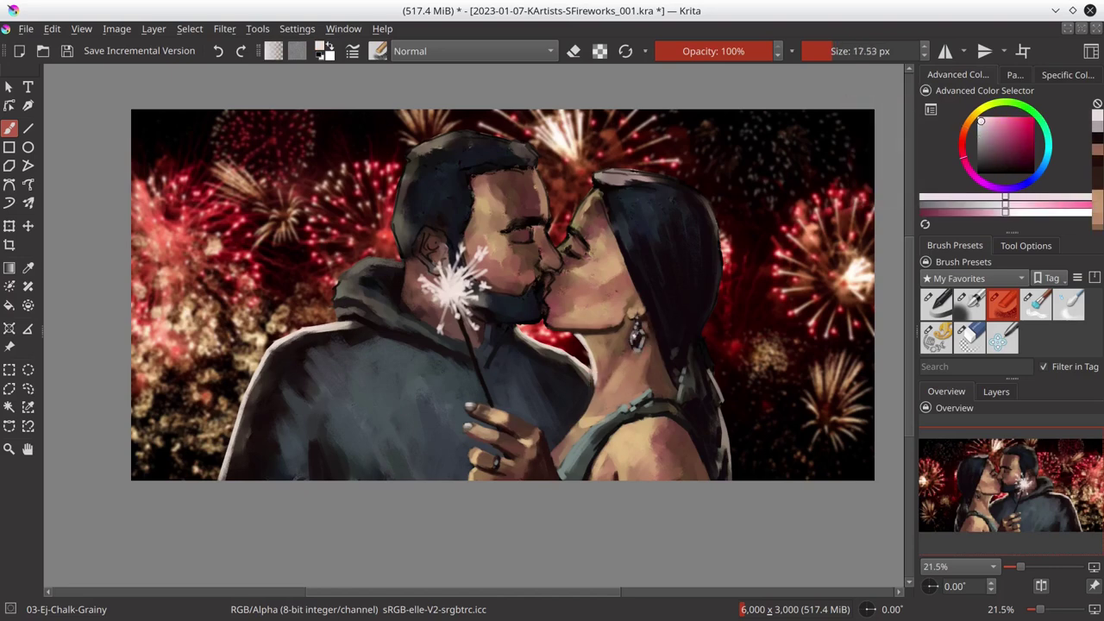
- Resample dark skin browns from the painting while adjusting the brush size
ctrl+click(612, 368)
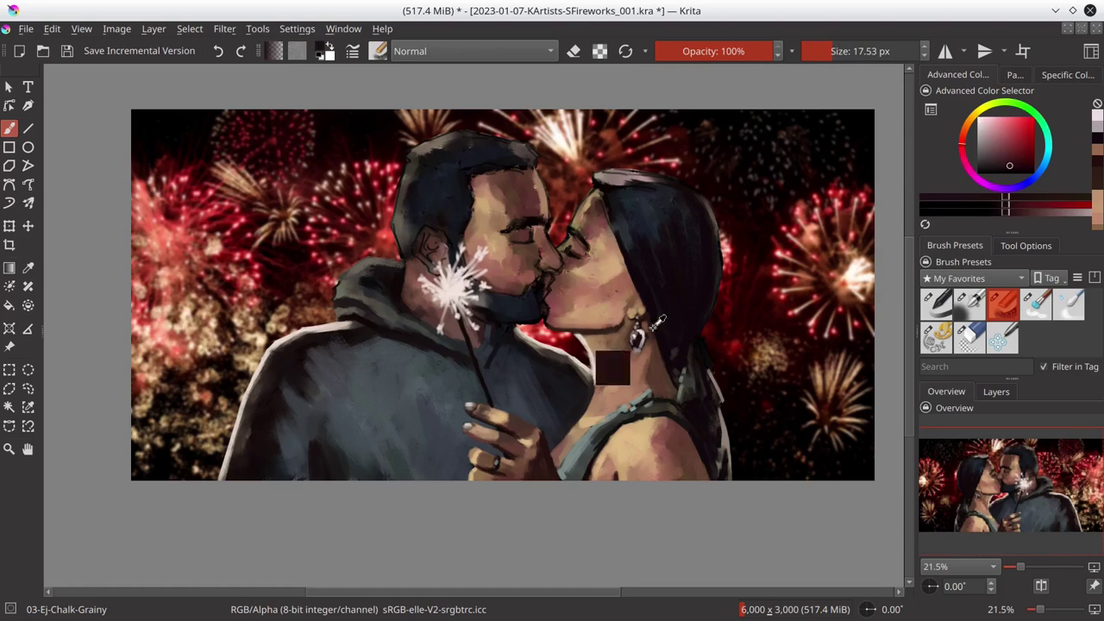
key(bracketright)
key(bracketright)
key(bracketright)
ctrl+click(612, 367)
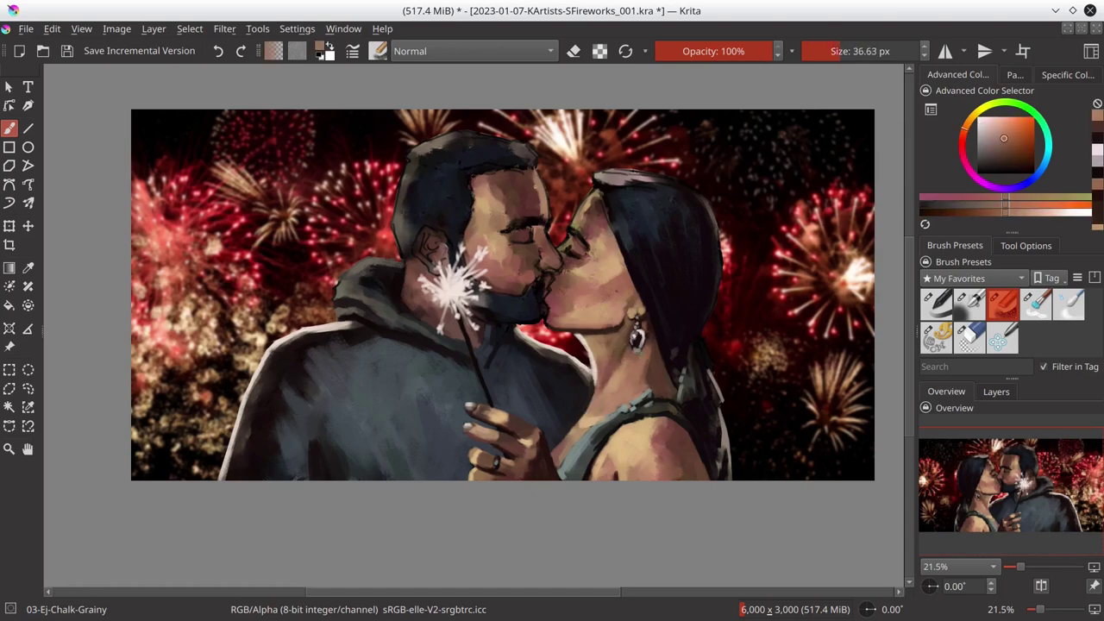
ctrl+click(664, 355)
key(bracketleft)
ctrl+click(603, 353)
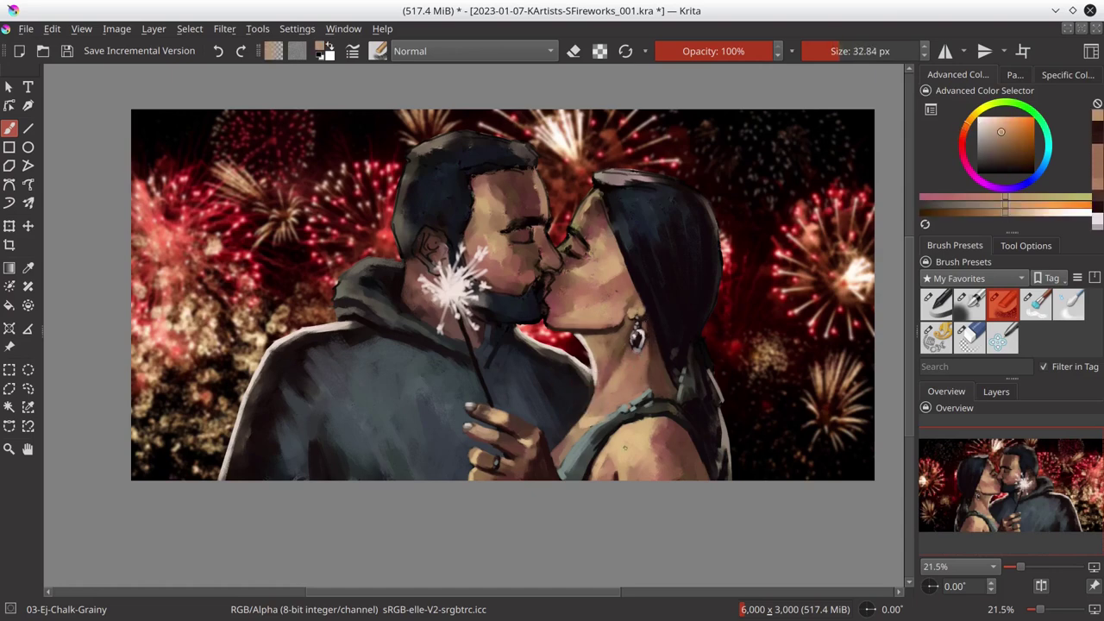
- Paint a light peach stroke near the man's chin with a smaller brush
click(996, 392)
key(bracketleft)
key(bracketleft)
click(982, 121)
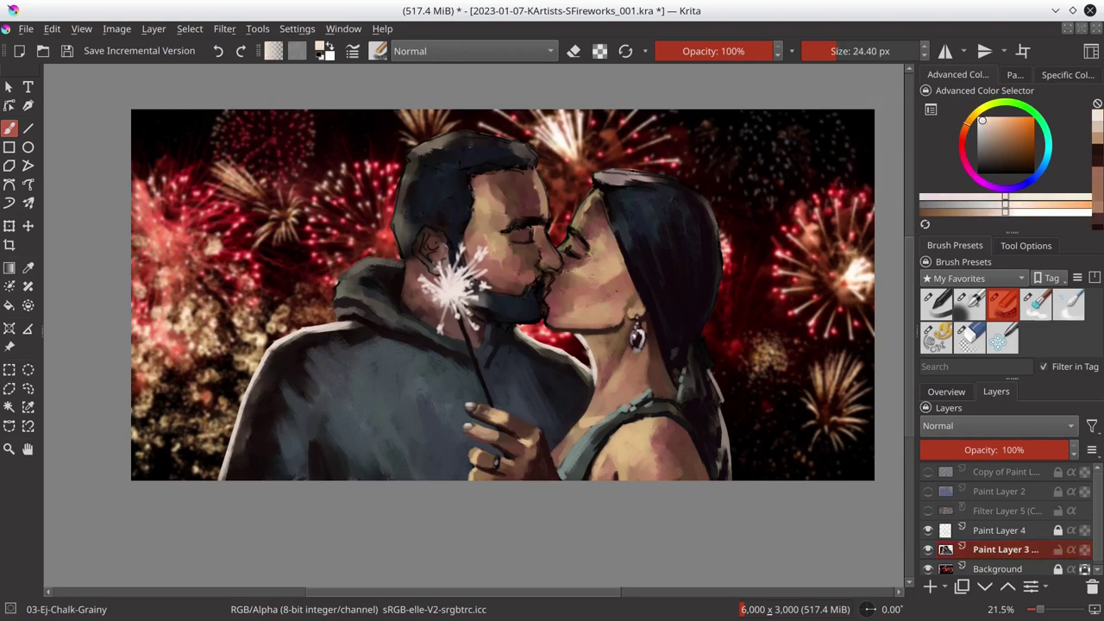
key(bracketleft)
drag(514, 326, 538, 323)
- Save the painting with Ctrl+S, briefly checking the layer list
click(946, 392)
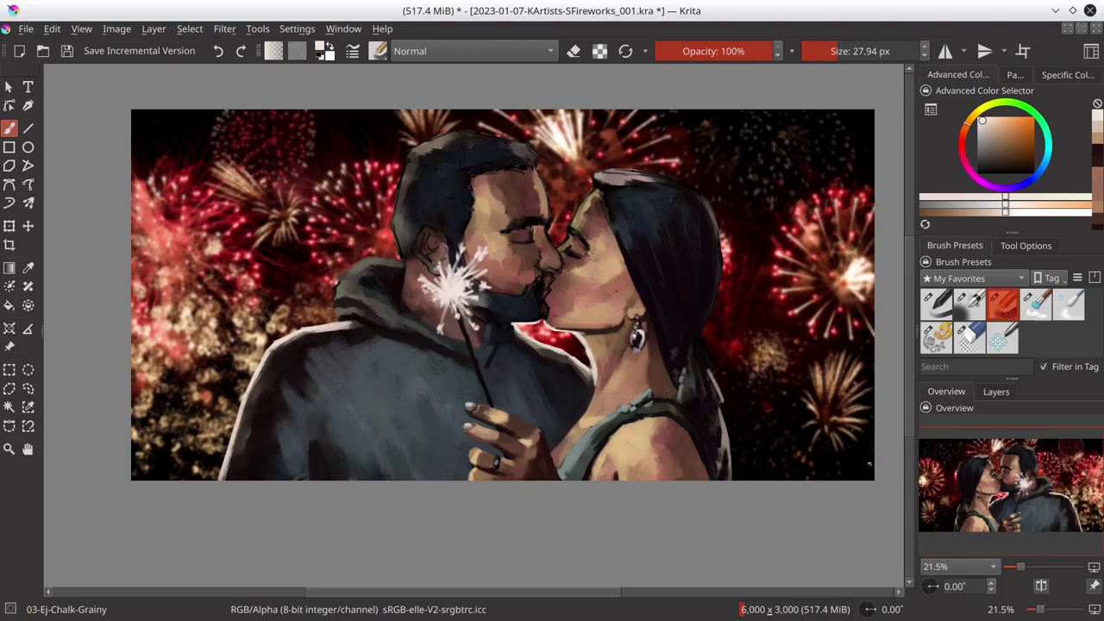
key(ctrl+s)
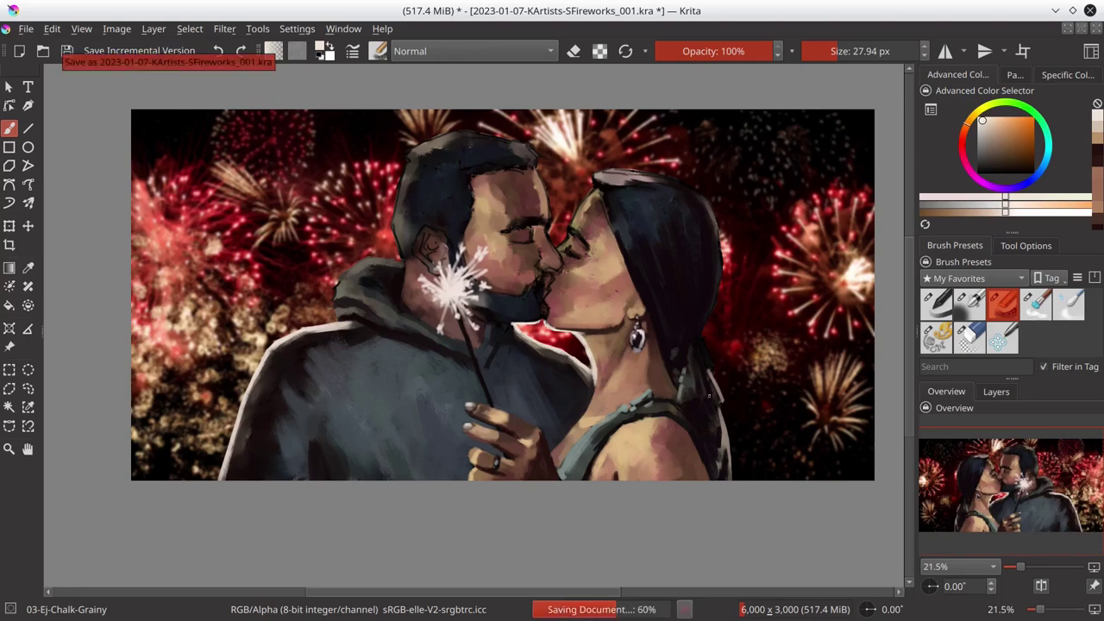
click(995, 392)
click(947, 392)
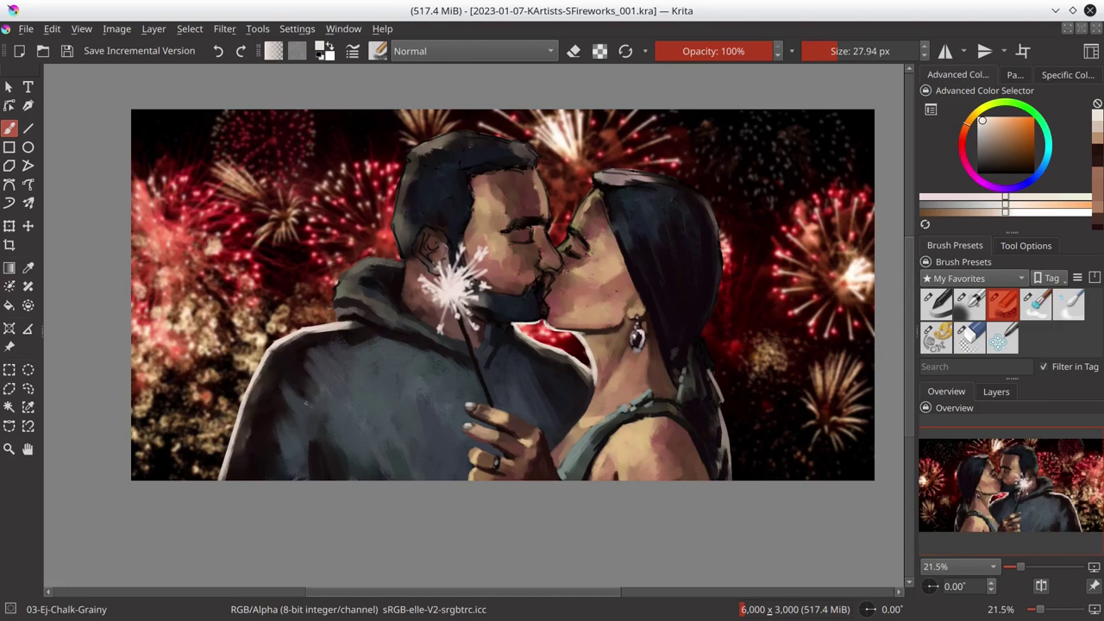
- Switch from the circular eraser back to the grainy chalk brush at a slightly smaller size
drag(335, 297, 332, 309)
key(e)
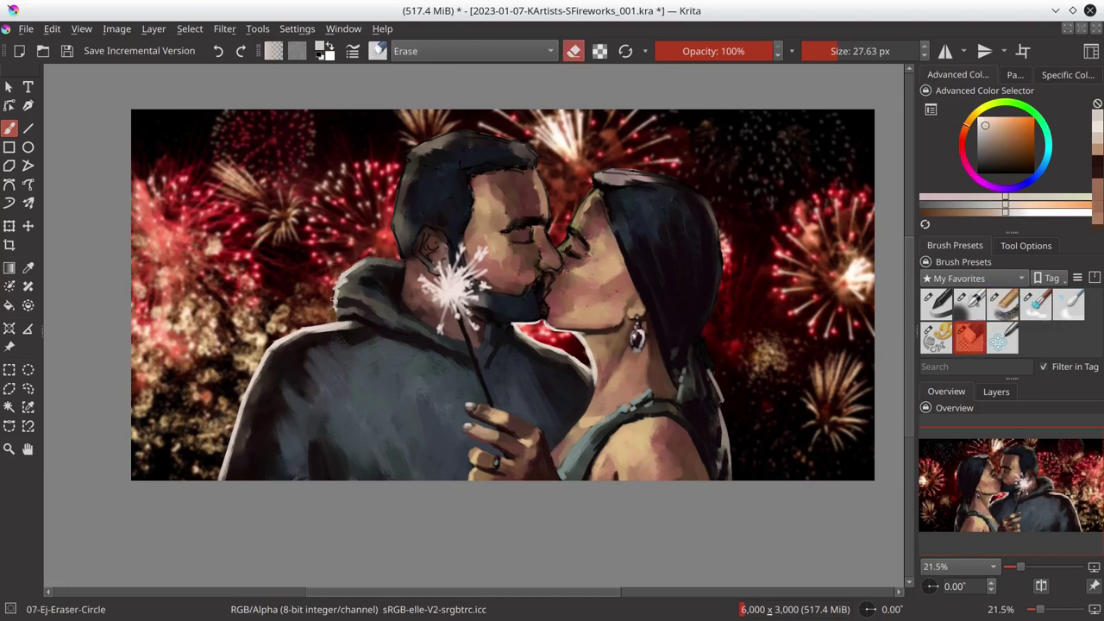
click(995, 392)
click(1002, 303)
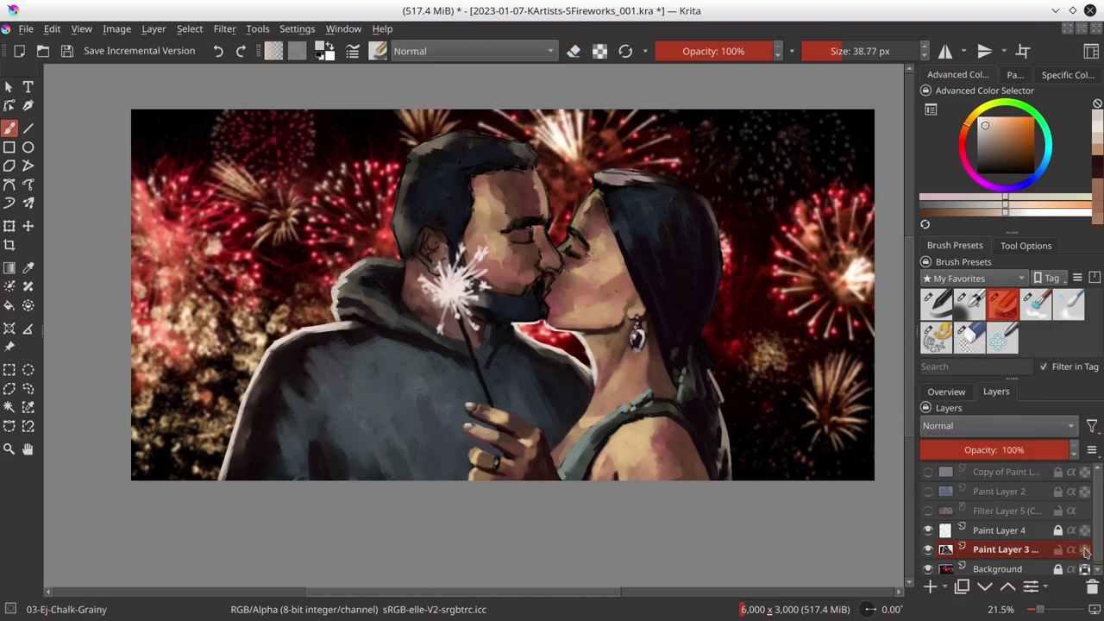
key(bracketleft)
click(948, 393)
- Paint light highlights along and down the woman's hair edge
mouse_move(724, 410)
mouse_down()
mouse_move(728, 479)
mouse_move(704, 332)
mouse_up()
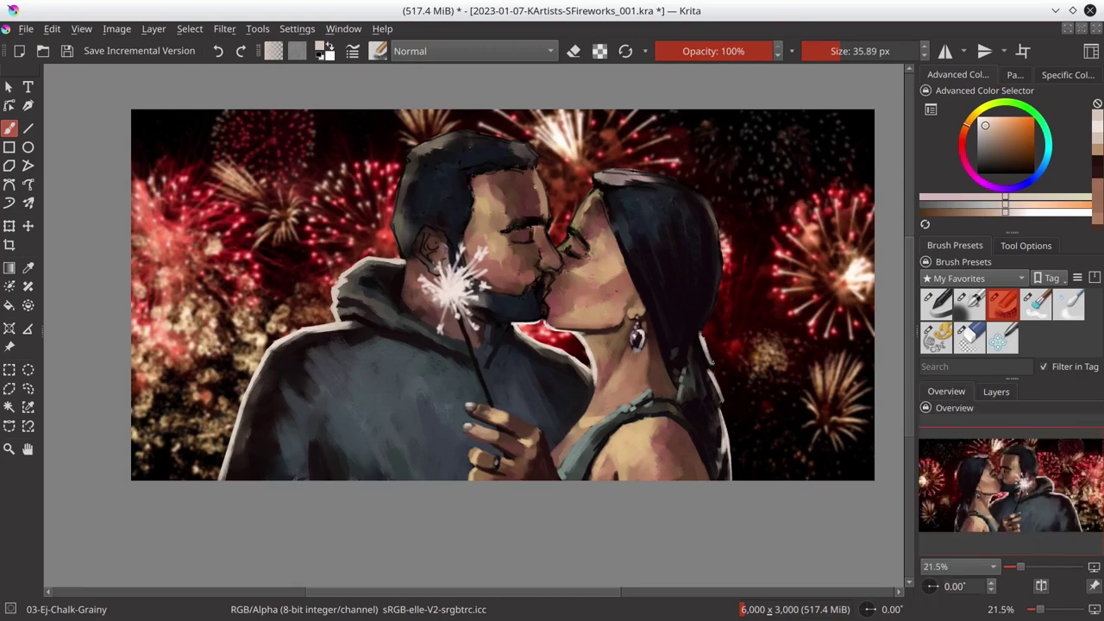
drag(714, 376, 714, 198)
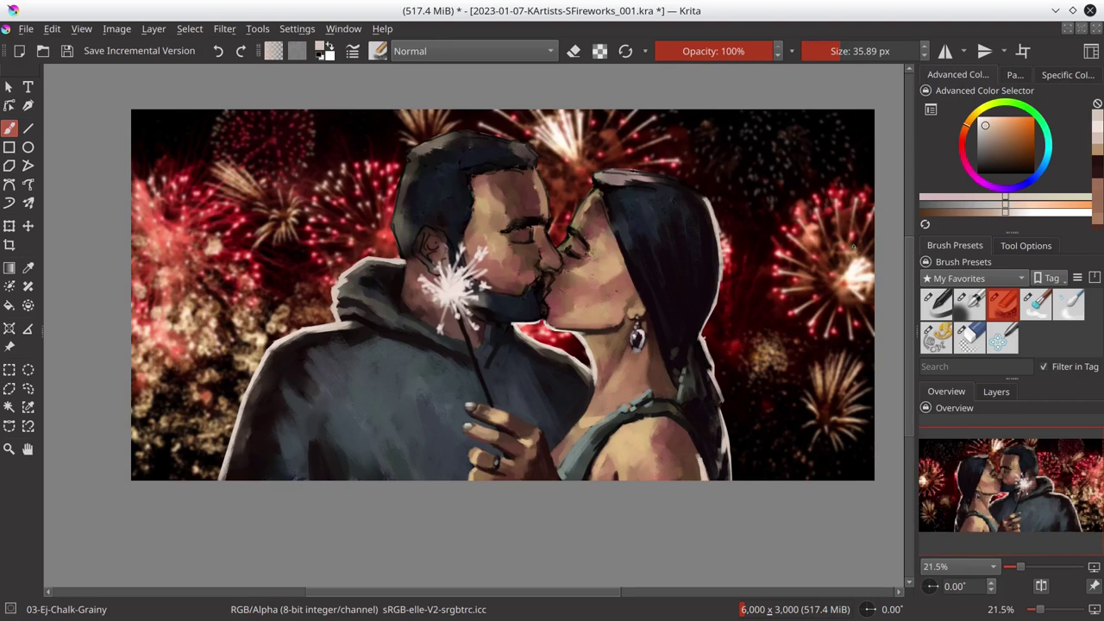
click(982, 123)
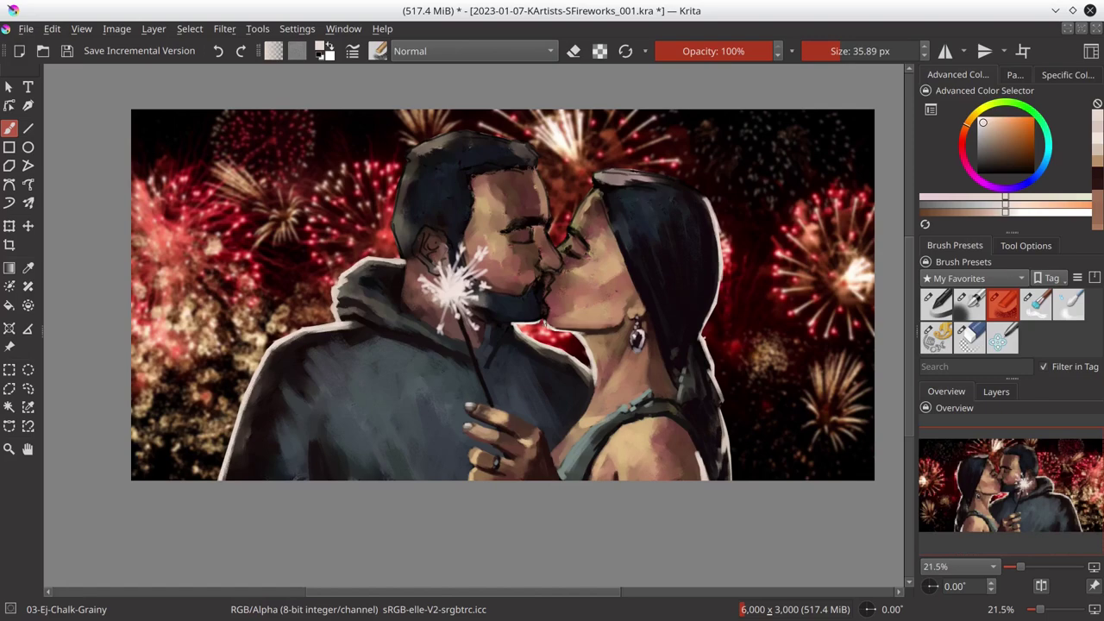
click(996, 391)
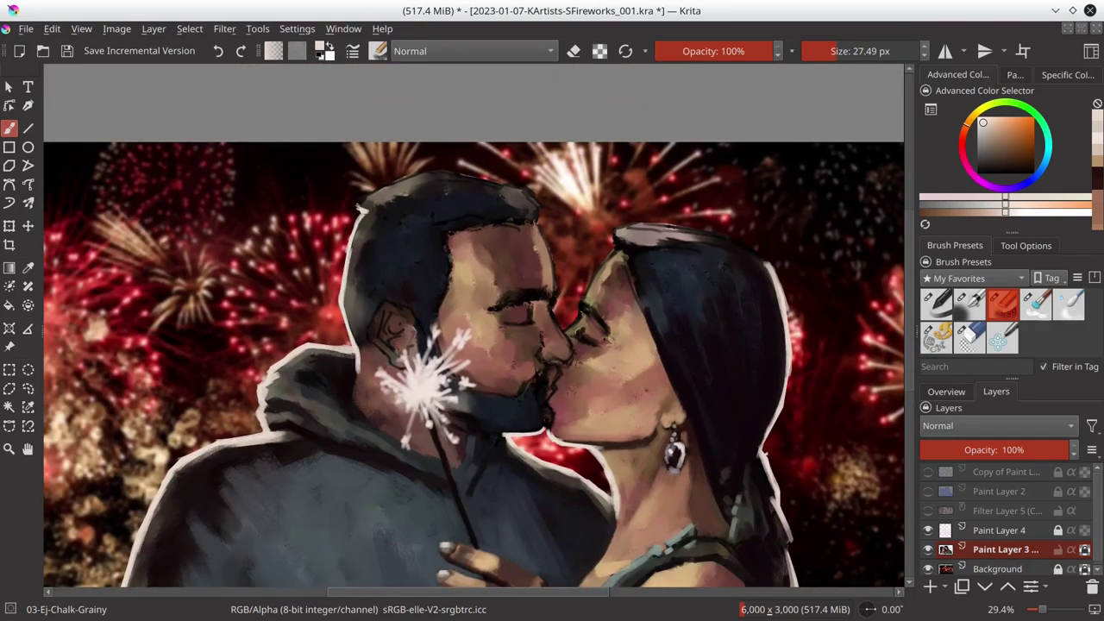
- Stroke white outlines around both heads, save with Ctrl+S, and zoom out to the full painting
mouse_move(358, 209)
mouse_down()
mouse_move(492, 177)
mouse_move(541, 221)
mouse_move(556, 315)
mouse_move(642, 225)
mouse_move(762, 255)
mouse_up()
click(946, 391)
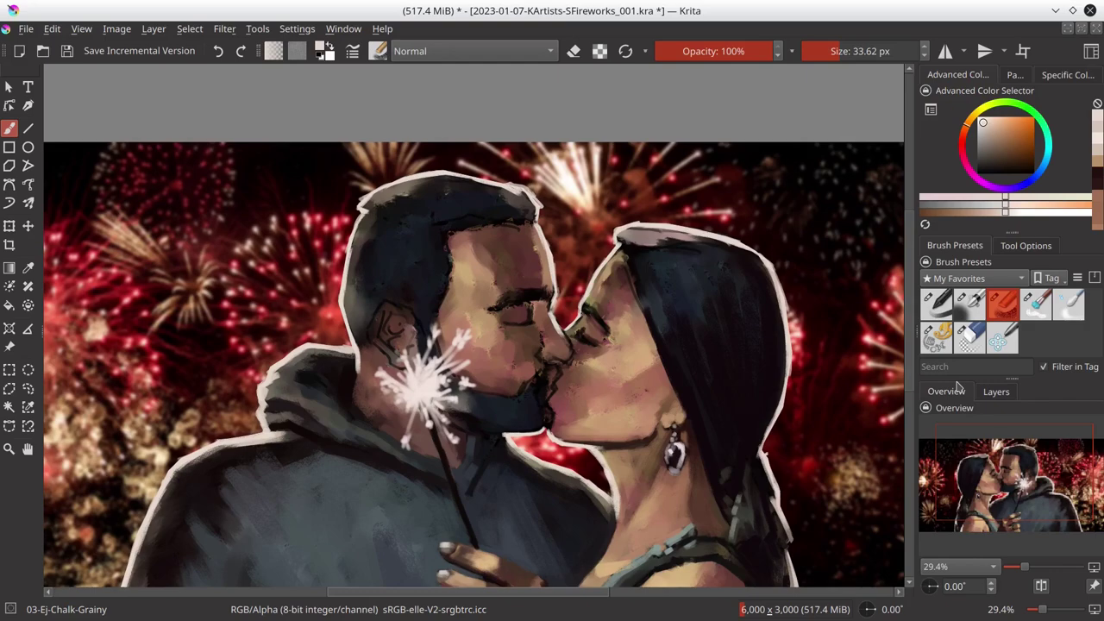
key(ctrl+s)
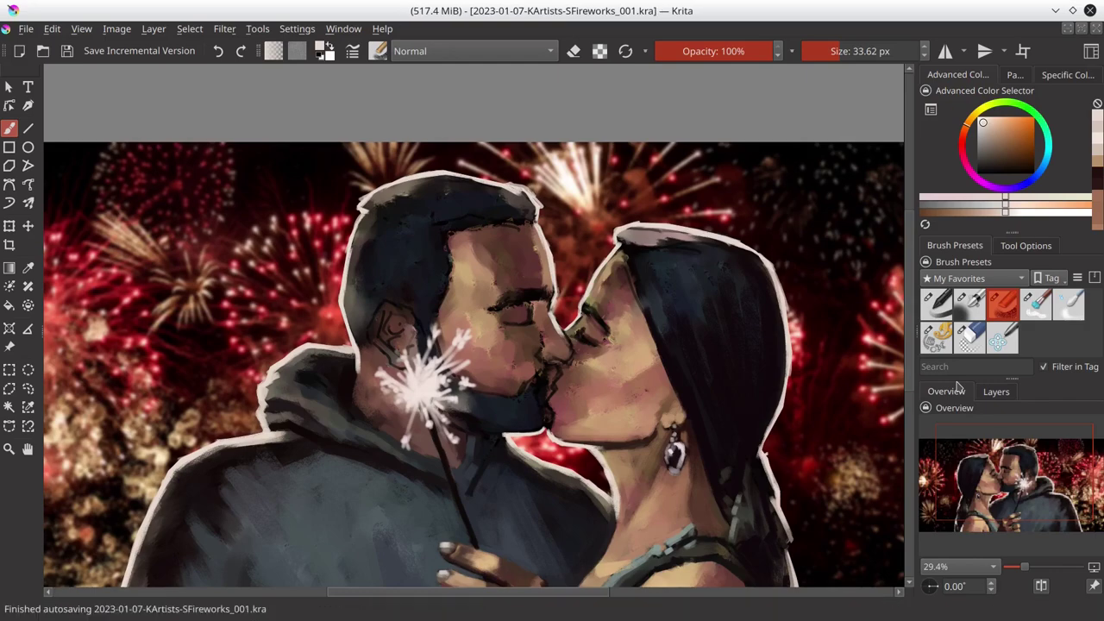
drag(1025, 567, 1010, 567)
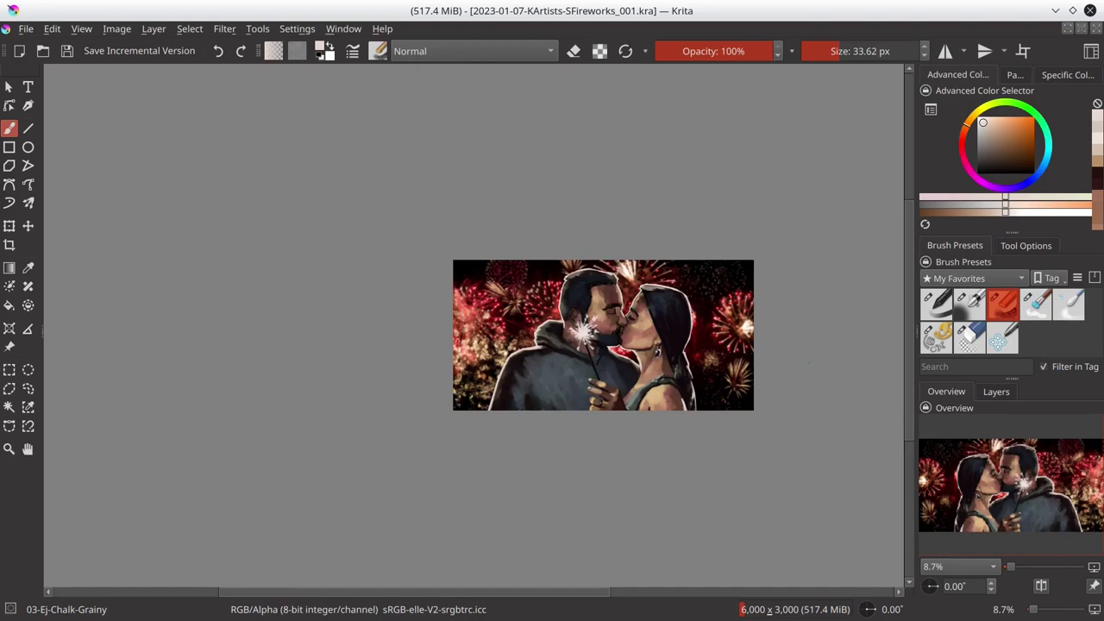
- Open the Export dialog and select the existing WIP05 export file
key(ctrl+shift+e)
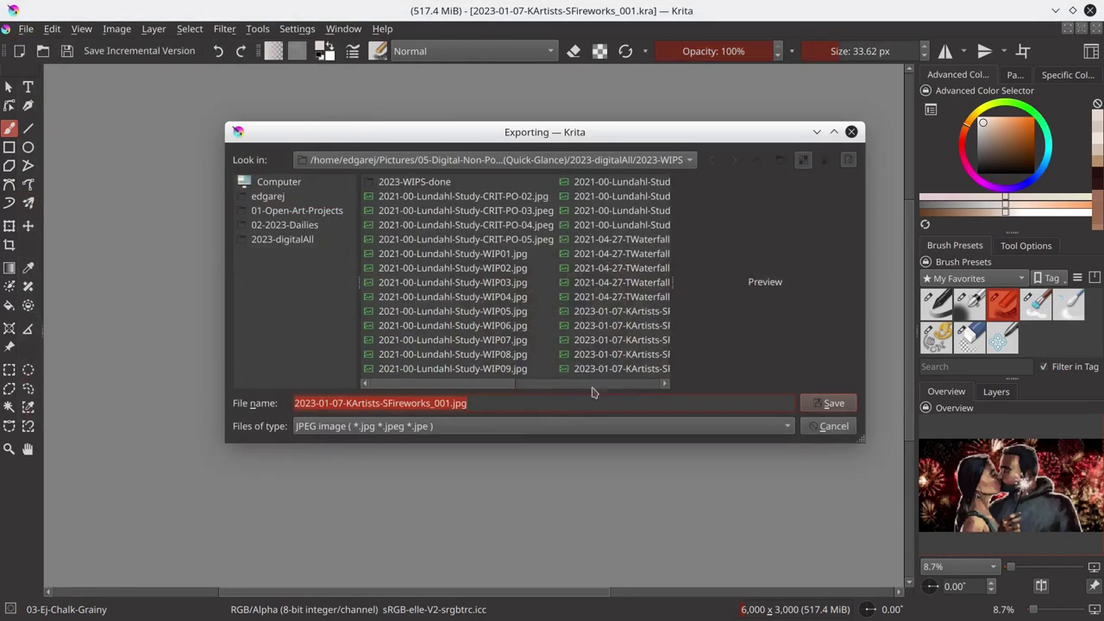
click(556, 368)
key(Up)
key(Up)
key(Up)
key(Up)
key(Down)
key(Down)
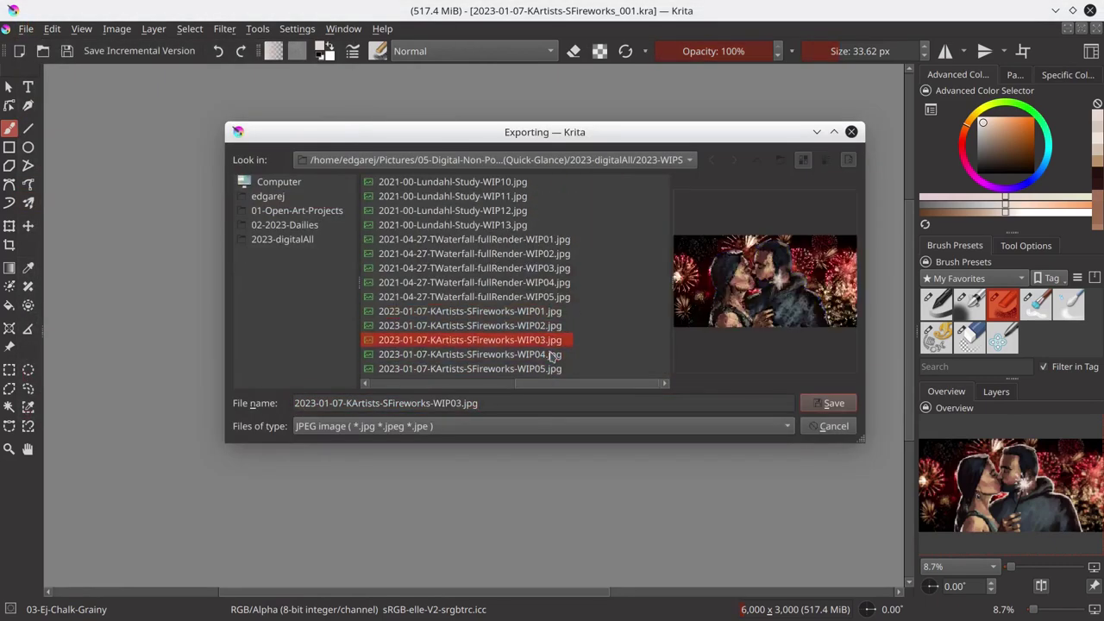
key(Down)
key(Down)
- Rename the export to WIP06 and export it as JPEG with the default options
click(461, 403)
key(BackSpace)
text(6)
key(Return)
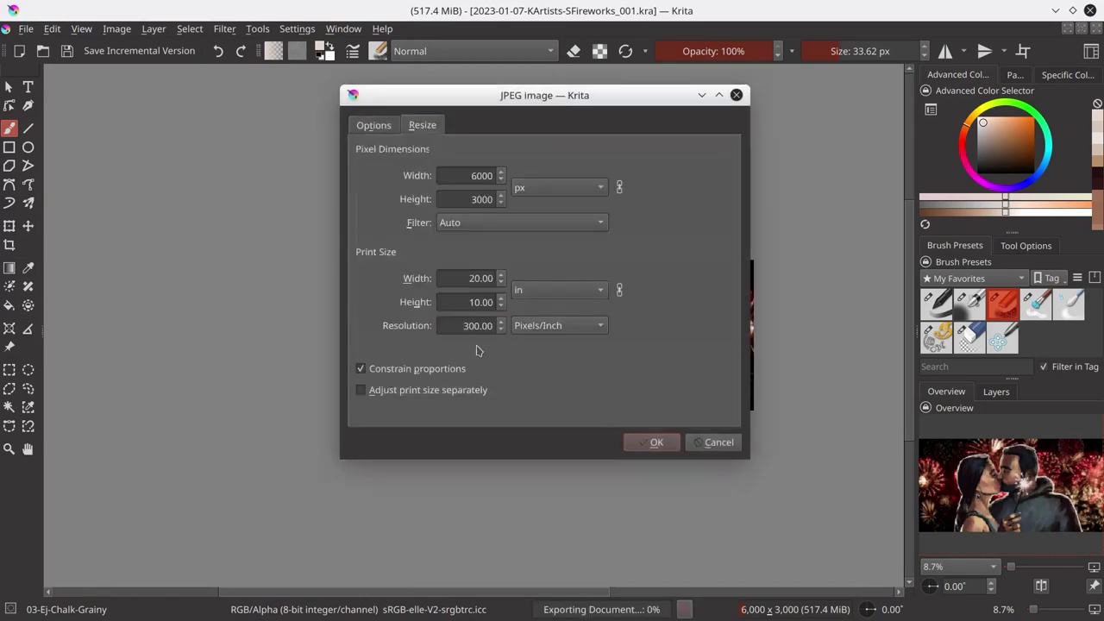
key(Return)
click(26, 28)
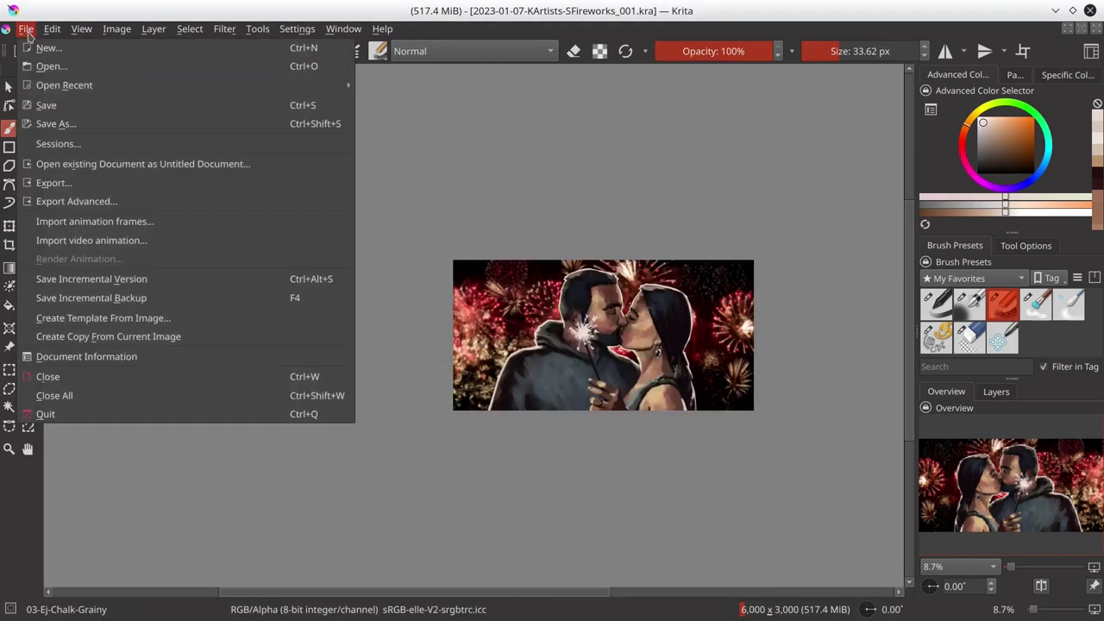
key(Escape)
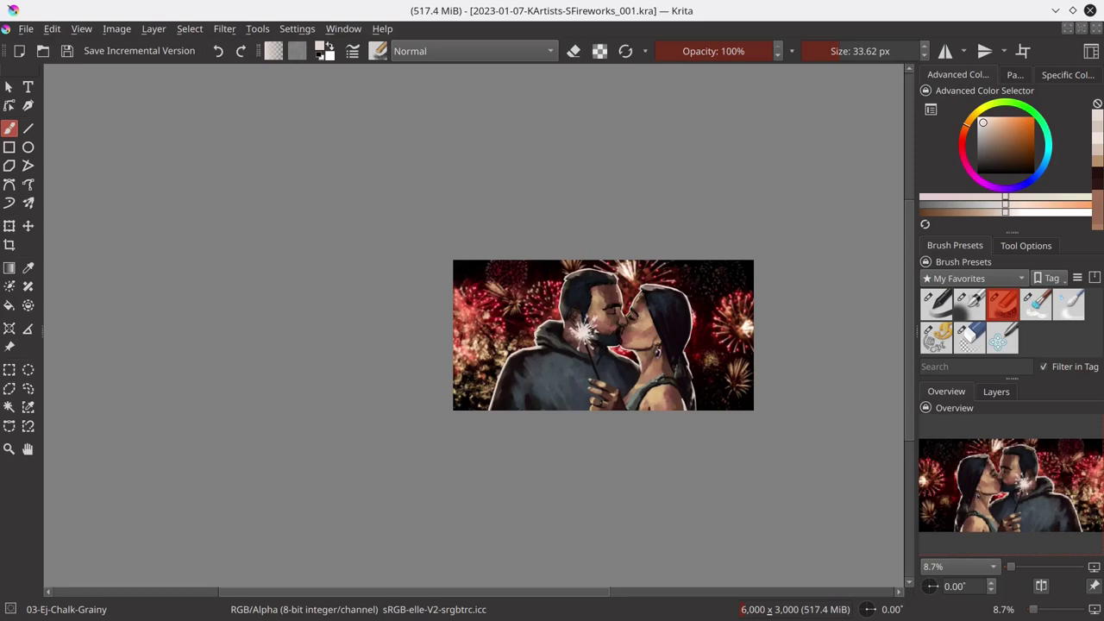
- Unmirror the canvas, zoom in, and sample dark and brown skin tones from the painting
key(m)
scroll(1011, 543, up, 5)
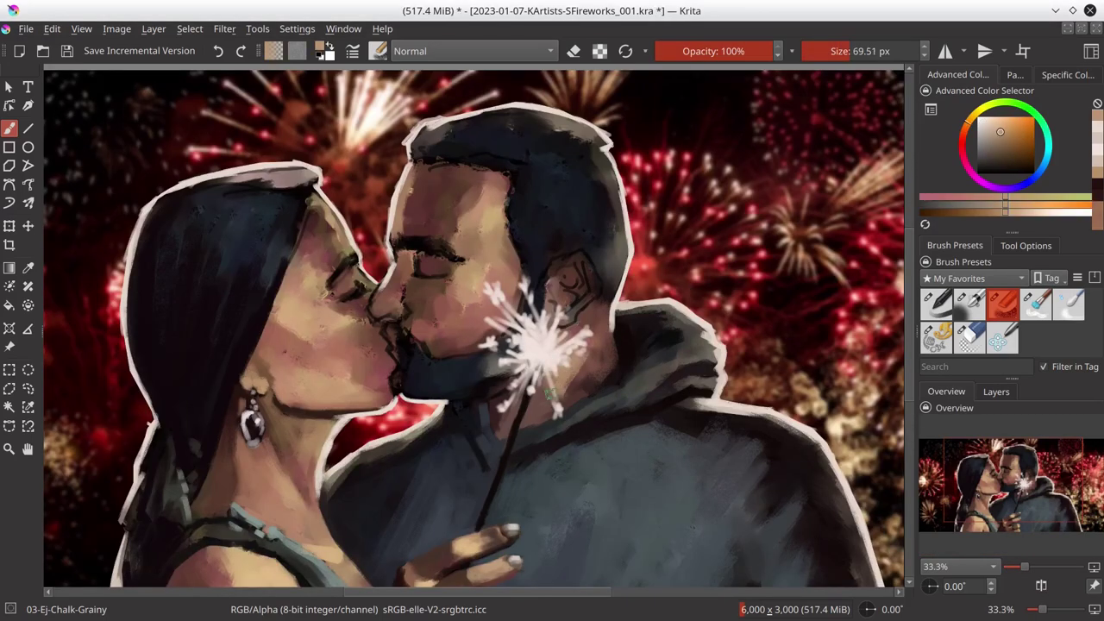
ctrl+click(462, 406)
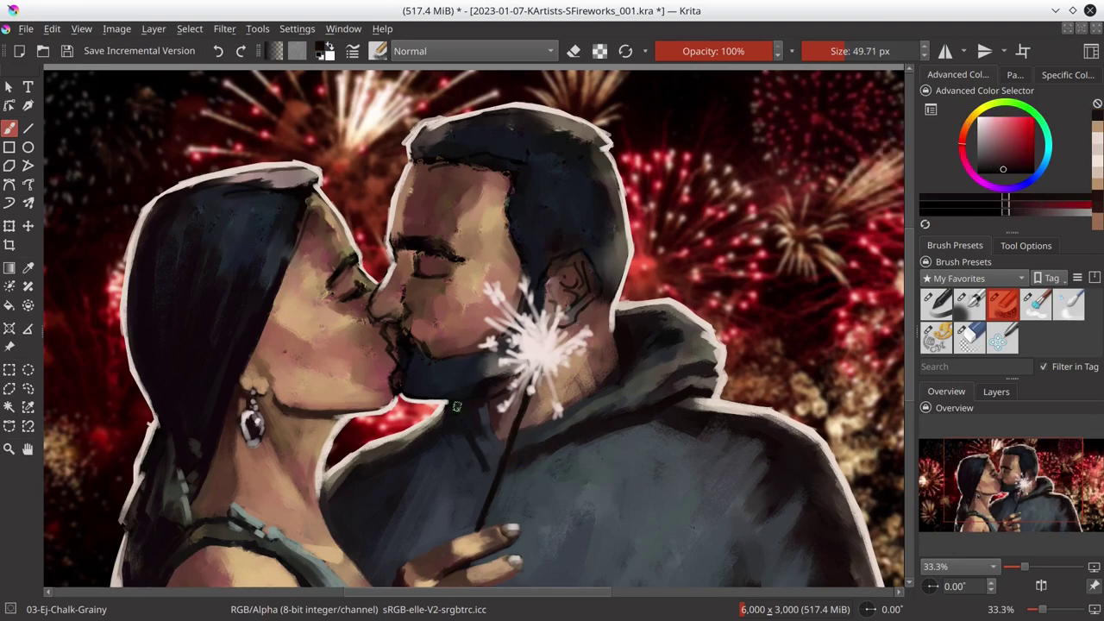
ctrl+click(484, 375)
ctrl+click(567, 232)
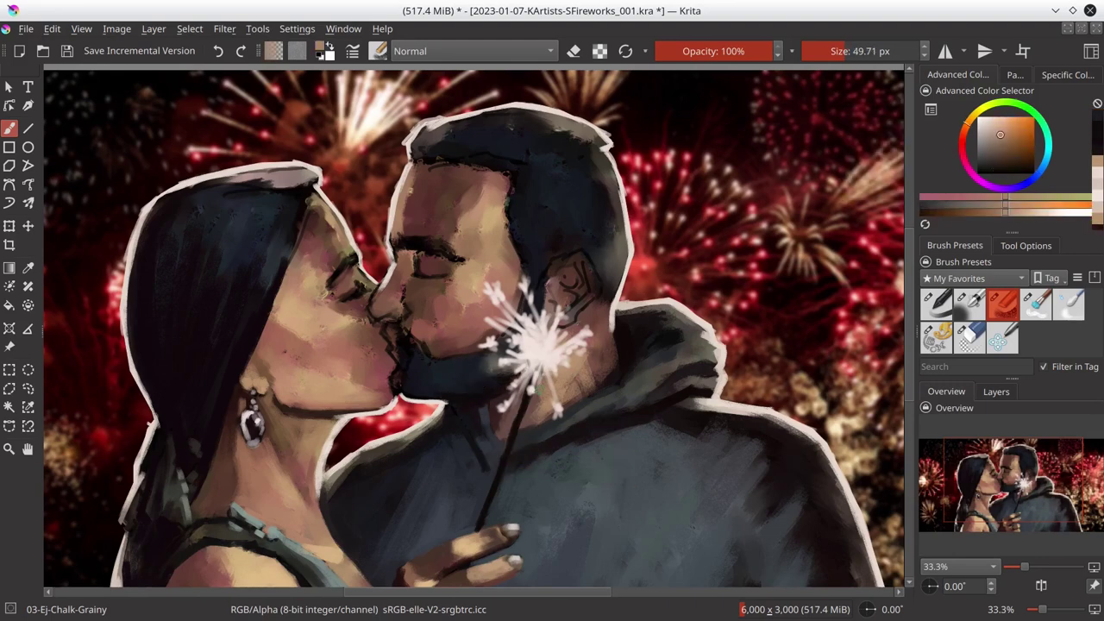
- Take the dark sixth palette colour, use a smaller brush, and paint dark strokes around the man's ear
click(1015, 74)
click(1071, 118)
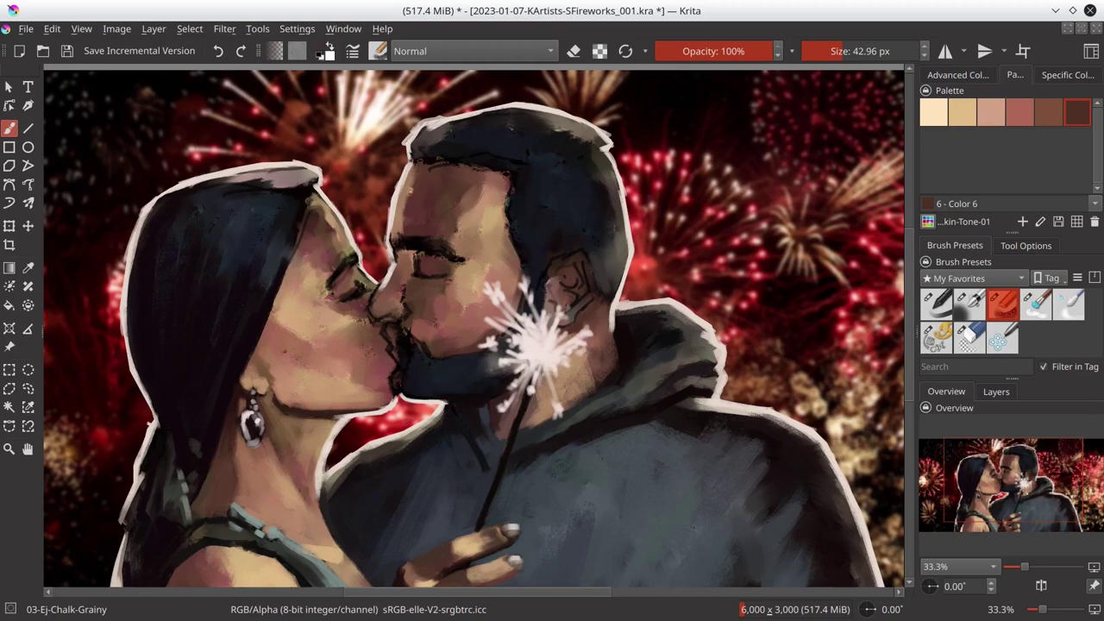
key(bracketleft)
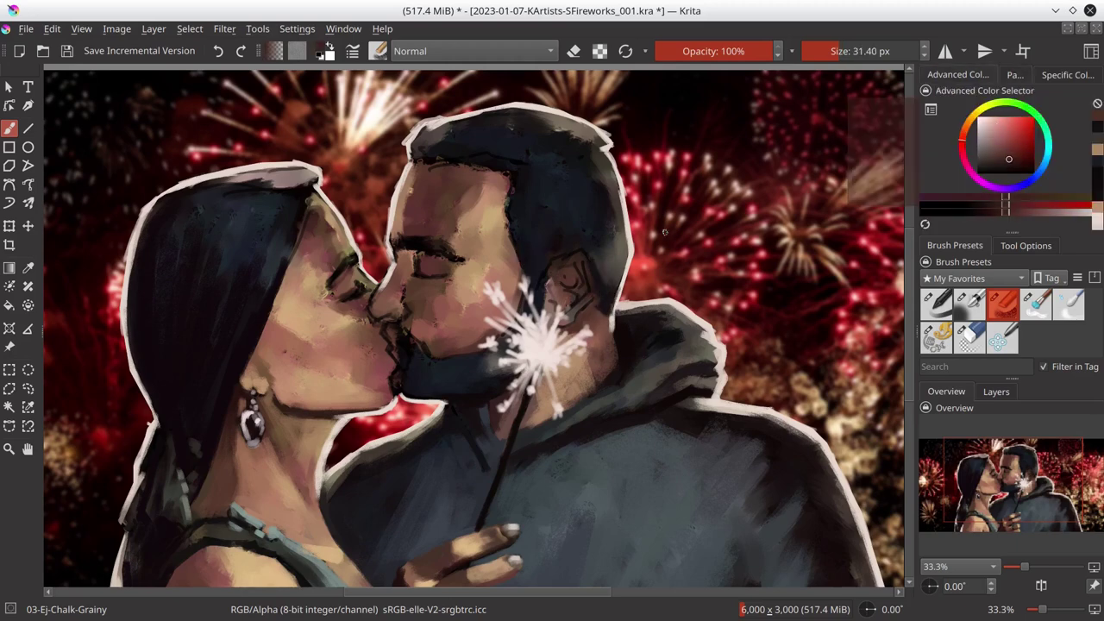
ctrl+click(580, 272)
drag(569, 258, 590, 294)
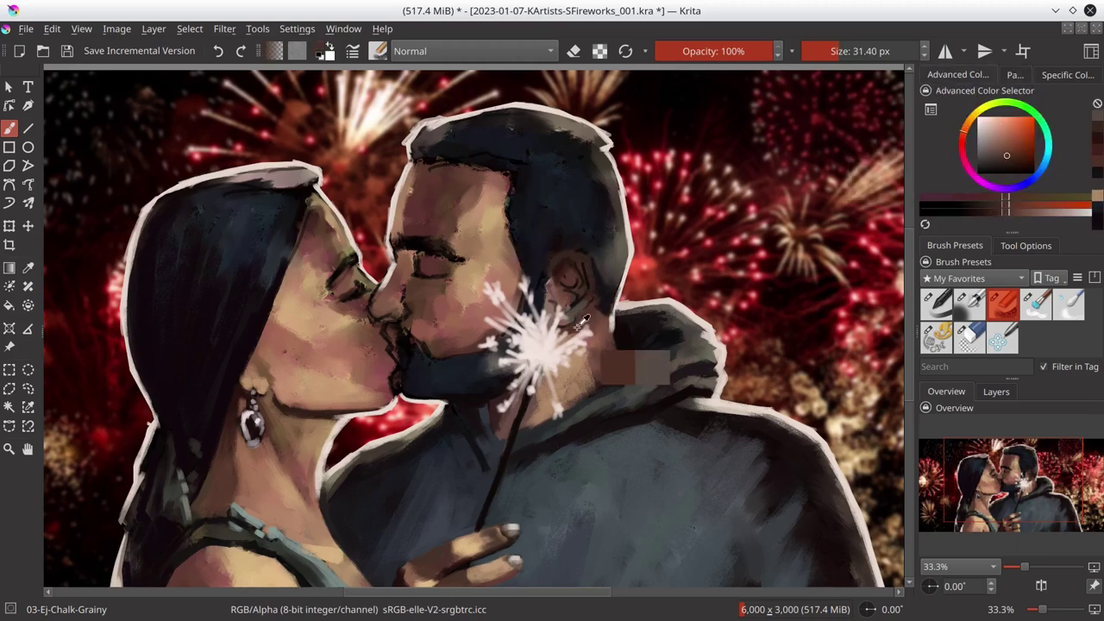
- Sample dark blue, purple and warm skin tones while resizing the brush
ctrl+click(573, 323)
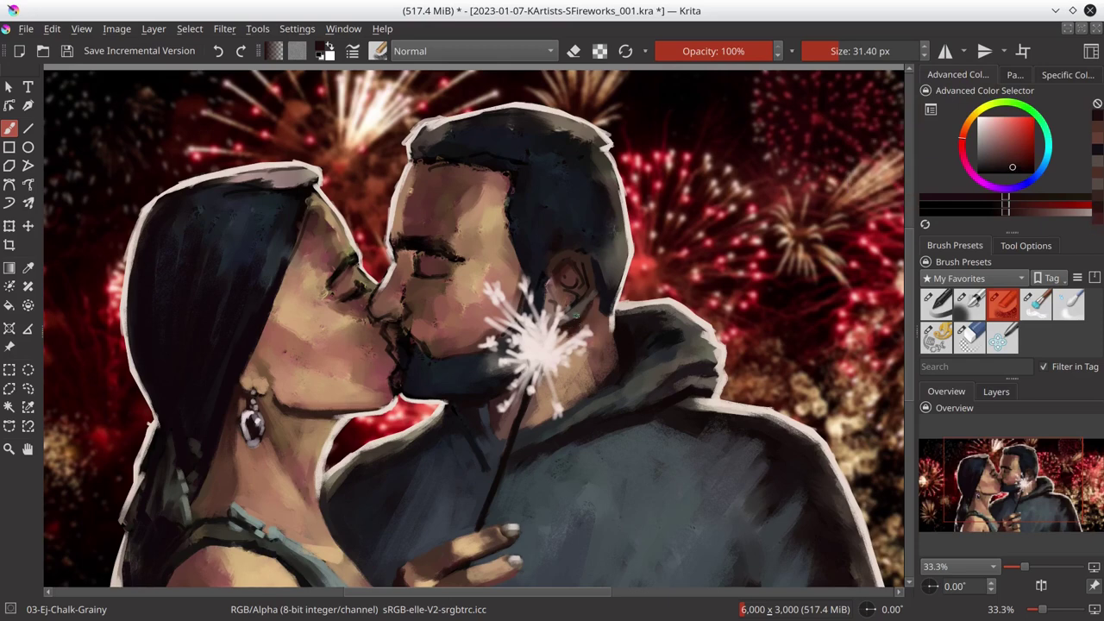
ctrl+click(490, 343)
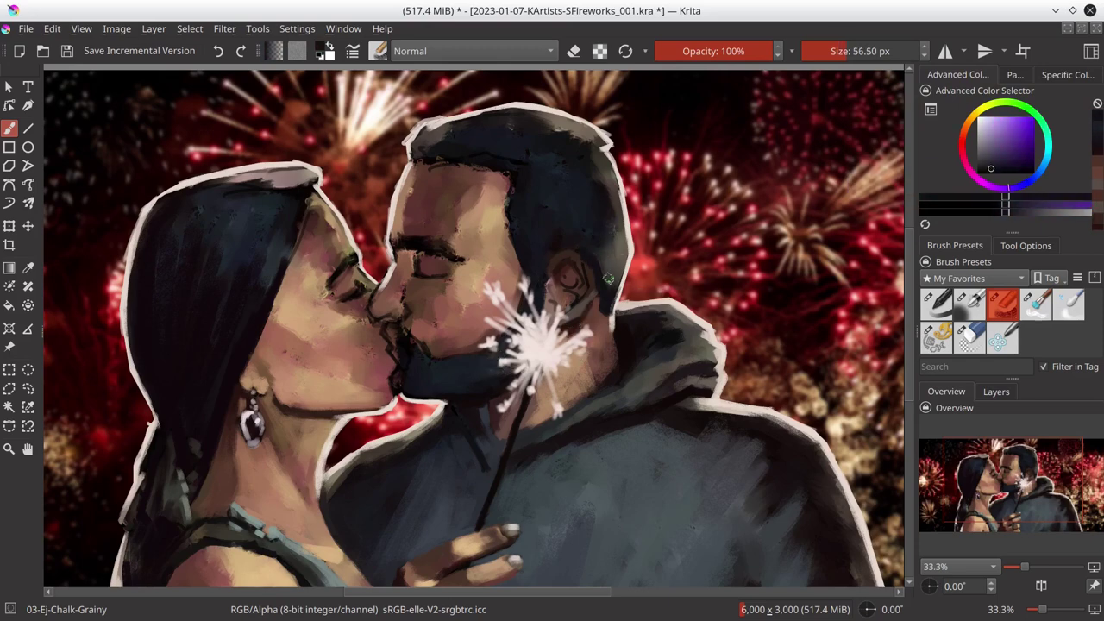
key(bracketright)
key(bracketright)
ctrl+click(574, 320)
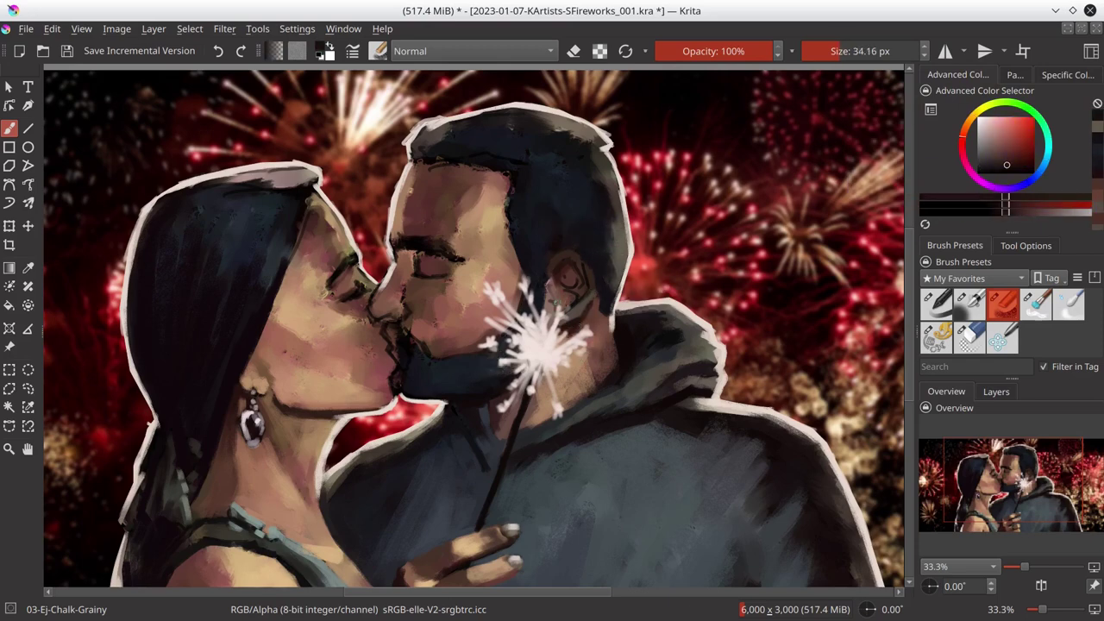
key(bracketleft)
key(bracketleft)
ctrl+click(569, 294)
- Sample alternating warm and dark blue tones from around the man's face
ctrl+click(475, 252)
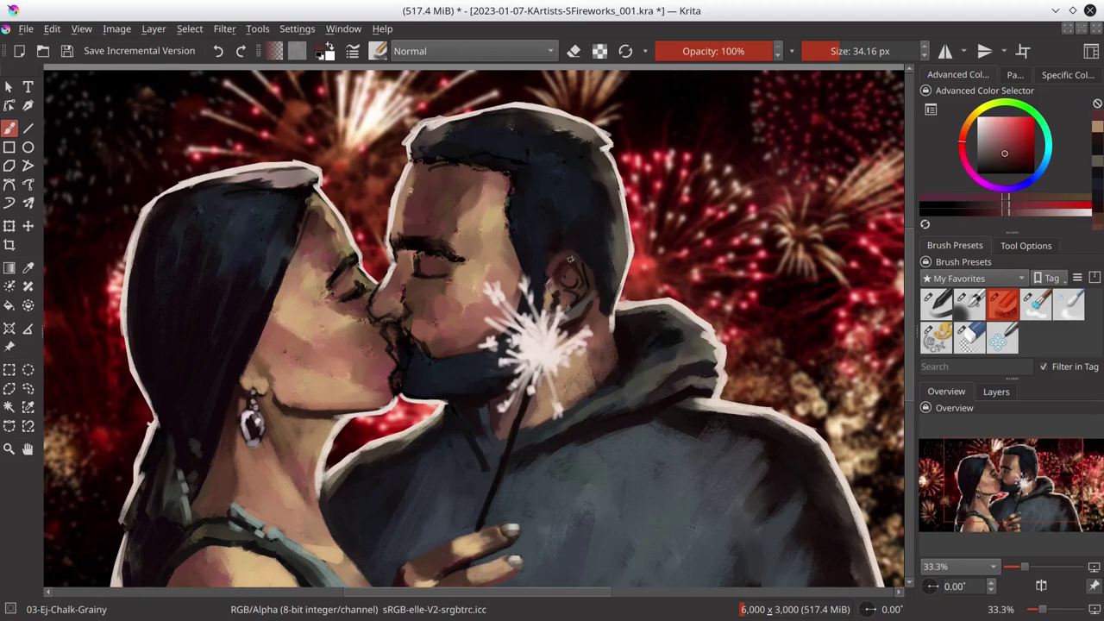
ctrl+click(541, 280)
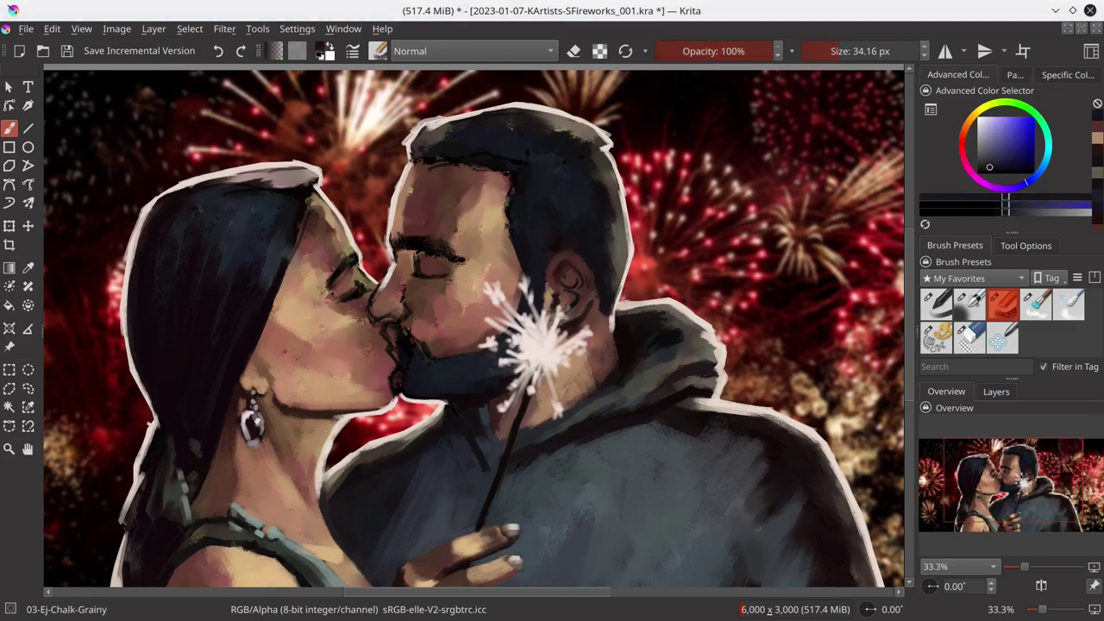
ctrl+click(542, 259)
ctrl+click(543, 293)
ctrl+click(571, 260)
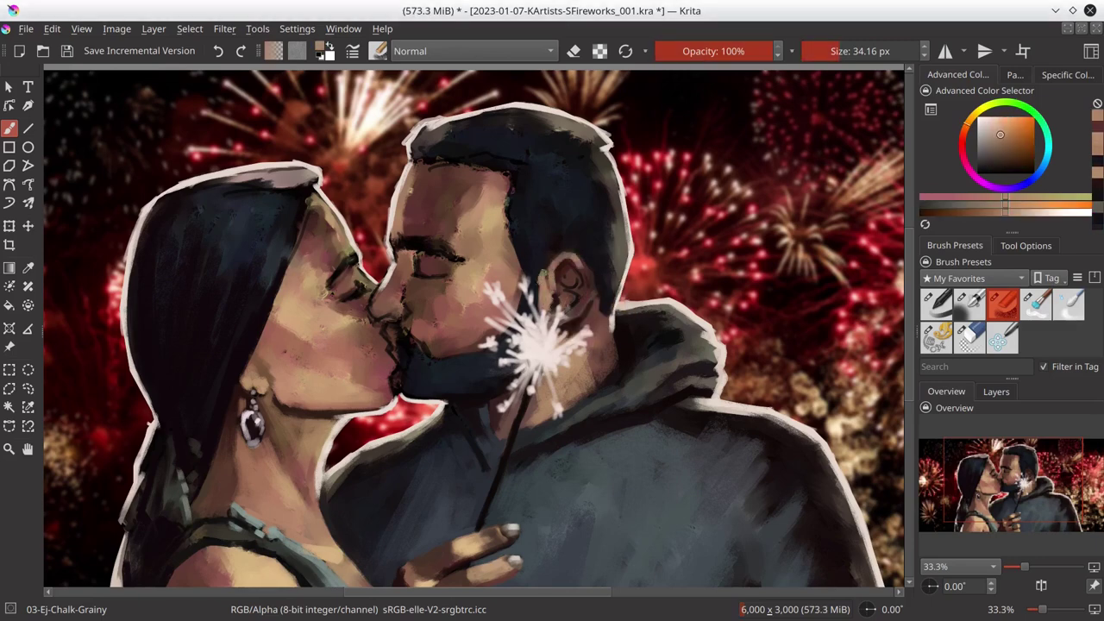
ctrl+click(521, 282)
- Brighten the man's ear with warm orange-brown strokes
ctrl+click(542, 259)
ctrl+click(544, 293)
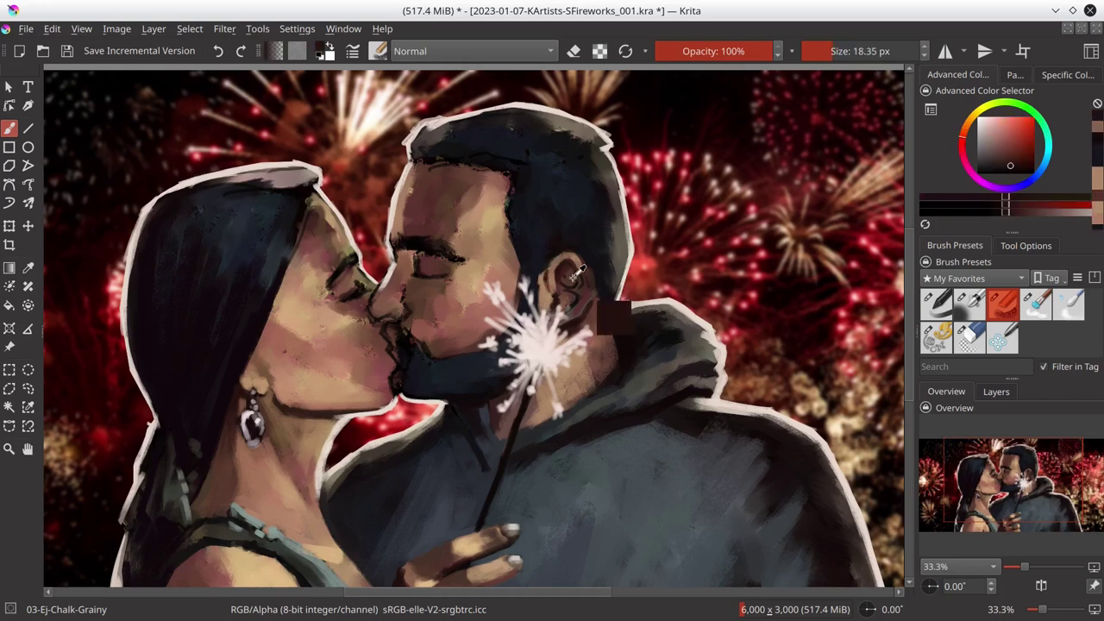
ctrl+click(571, 274)
mouse_move(567, 268)
mouse_down()
mouse_move(591, 295)
mouse_move(573, 306)
mouse_up()
ctrl+click(583, 248)
- Sample dark reddish-brown and other tones near the ear, then zoom back out
ctrl+click(556, 297)
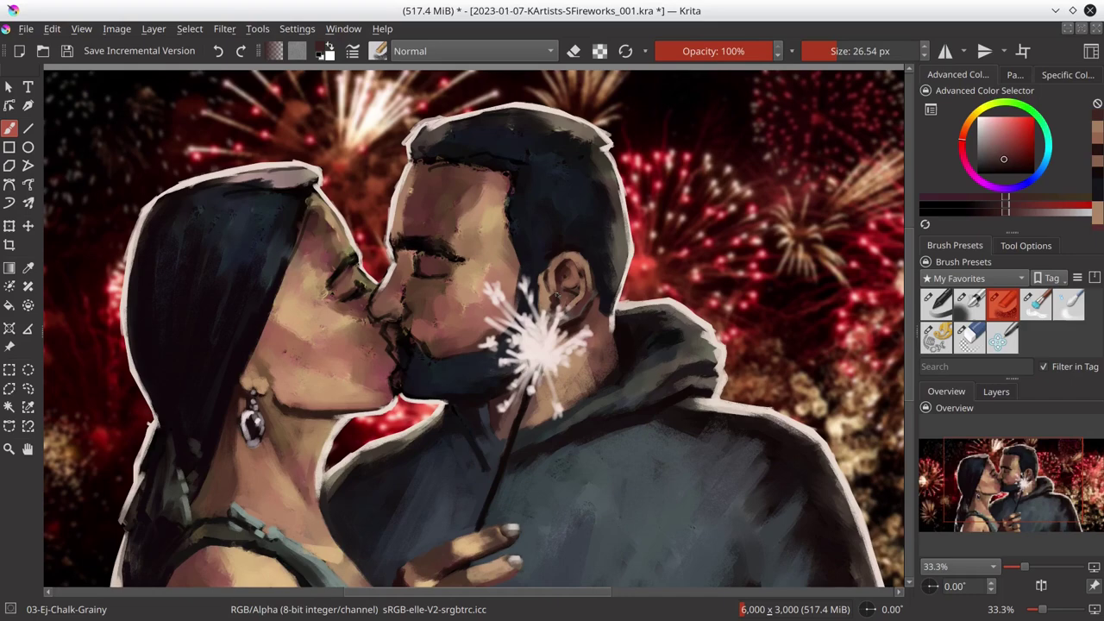
ctrl+click(607, 314)
ctrl+click(619, 333)
ctrl+click(607, 310)
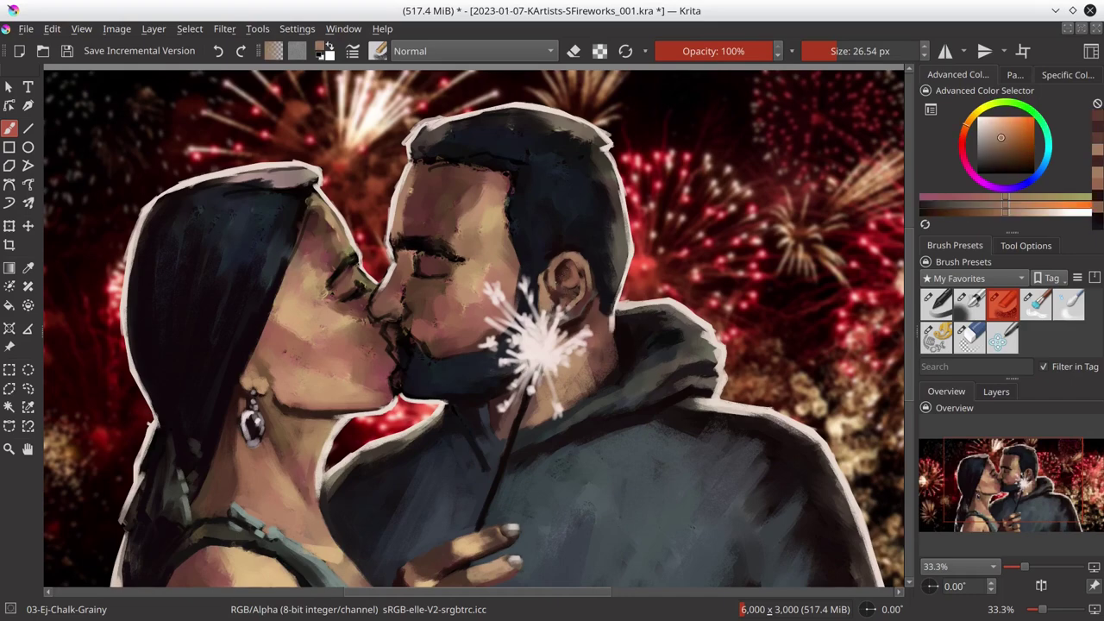
ctrl+click(573, 310)
scroll(616, 318, down, 3)
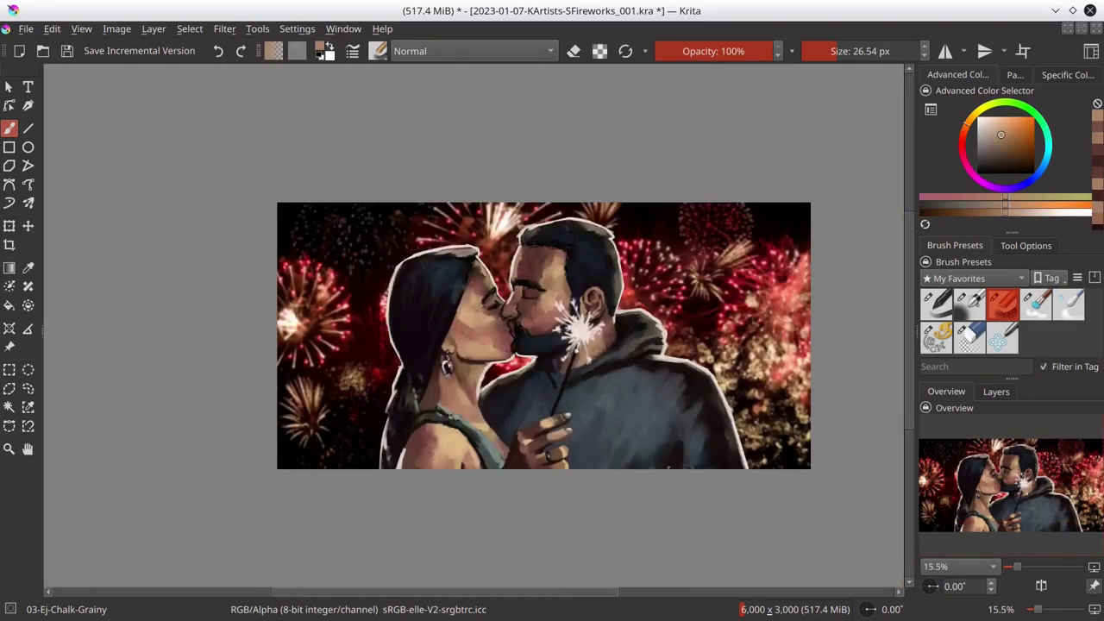
- Sample dark red and dark magenta tones from the painting
ctrl+click(578, 350)
scroll(583, 338, up, 2)
ctrl+click(641, 317)
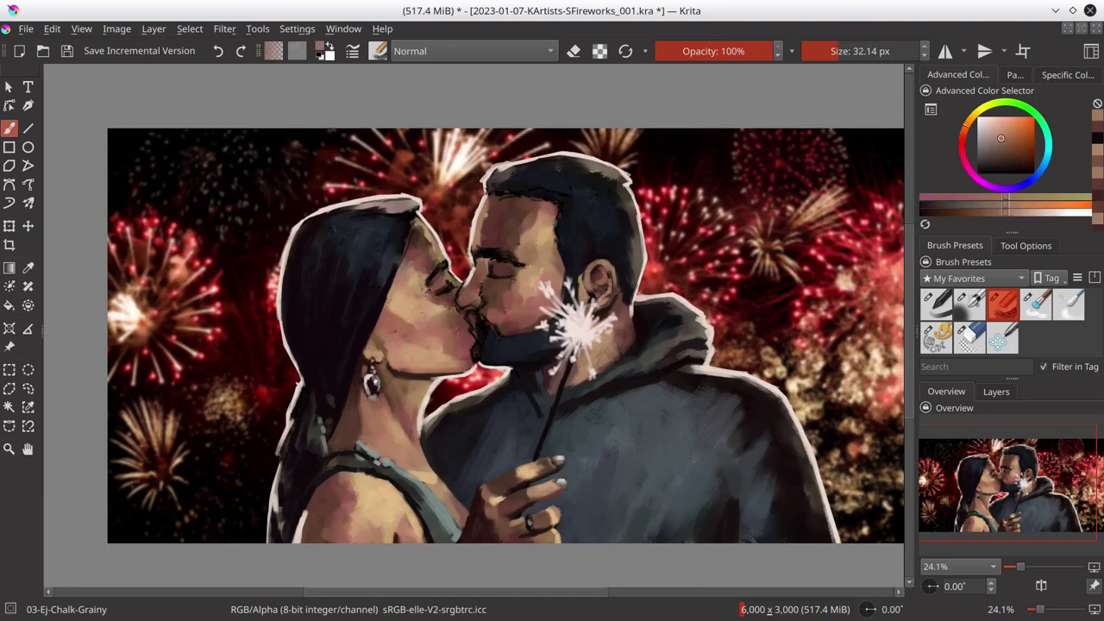
ctrl+click(634, 308)
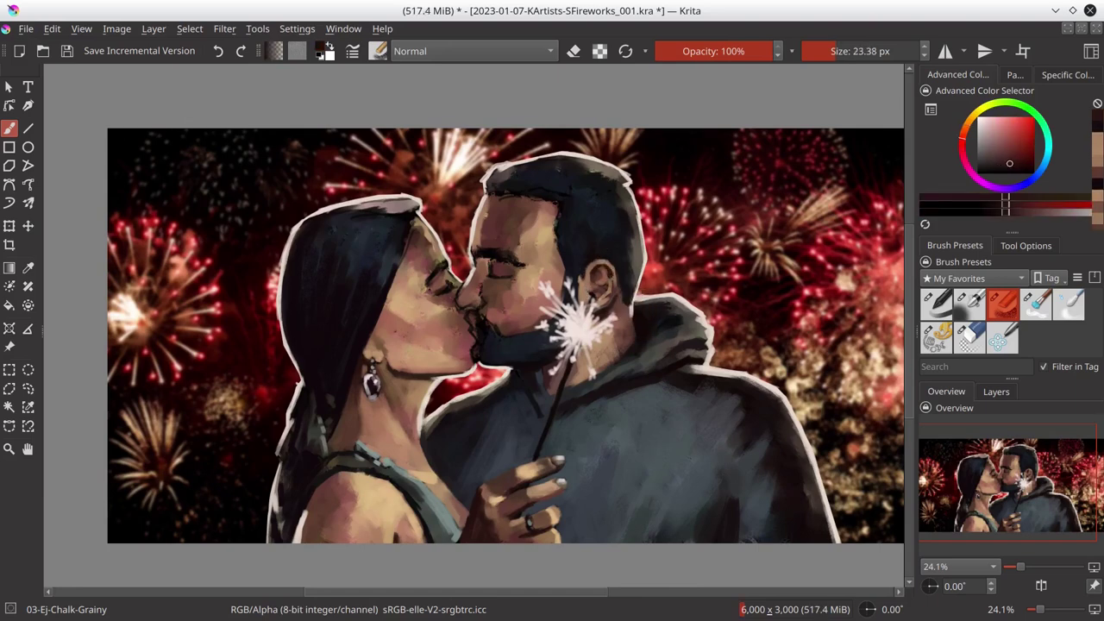
ctrl+click(648, 336)
ctrl+click(606, 305)
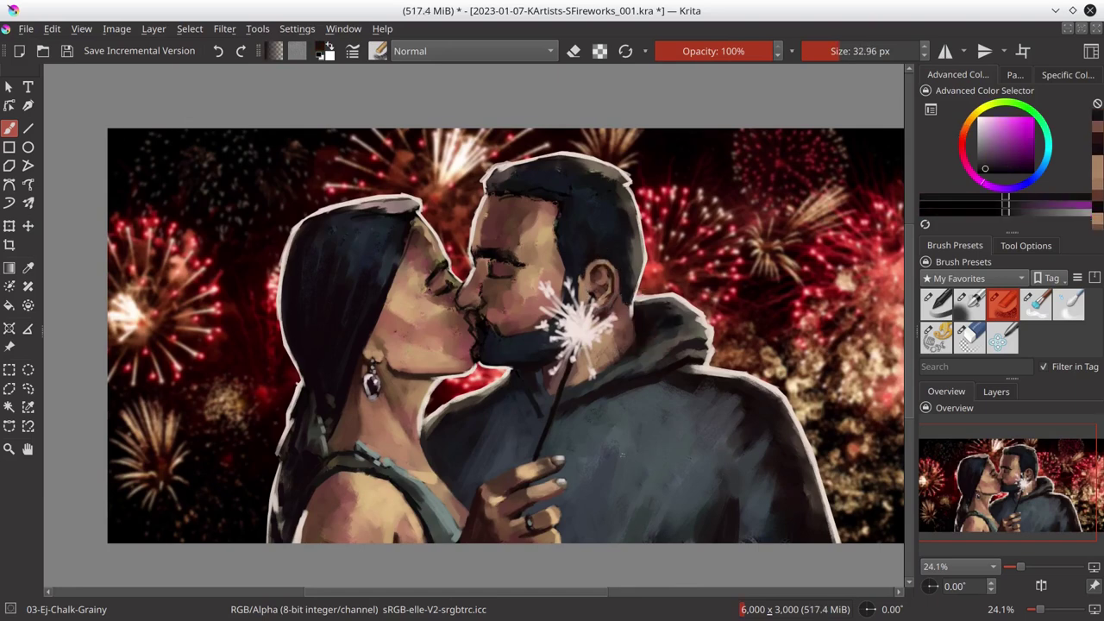
- Sample orange and beige skin tones, switch to dark red, and save the .kra file
ctrl+click(651, 250)
ctrl+click(600, 288)
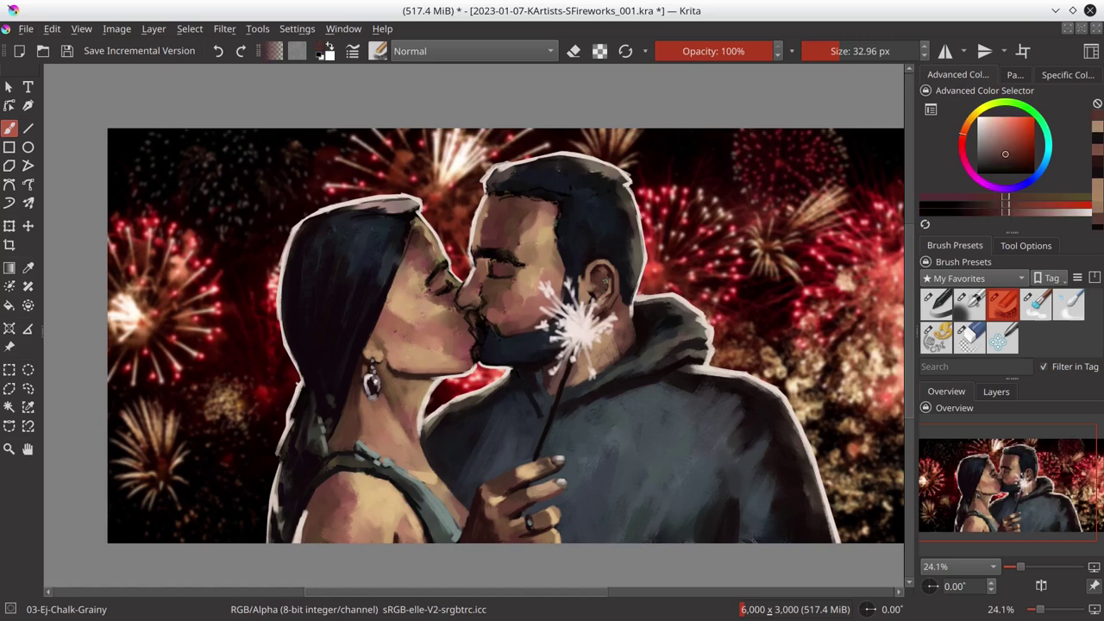
ctrl+click(604, 290)
ctrl+click(602, 273)
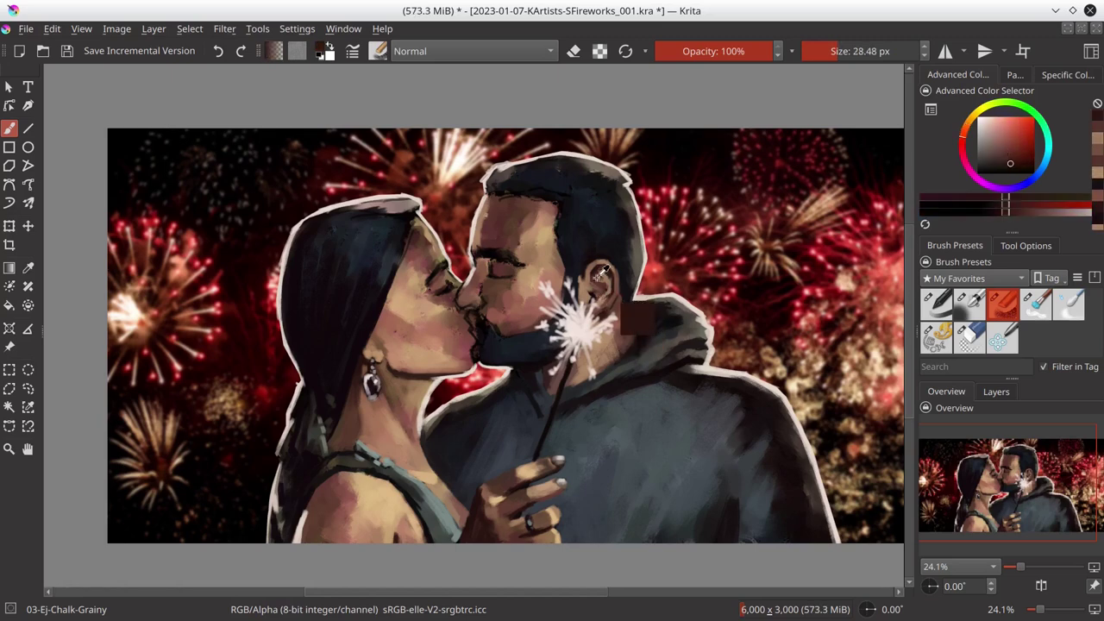
ctrl+click(619, 259)
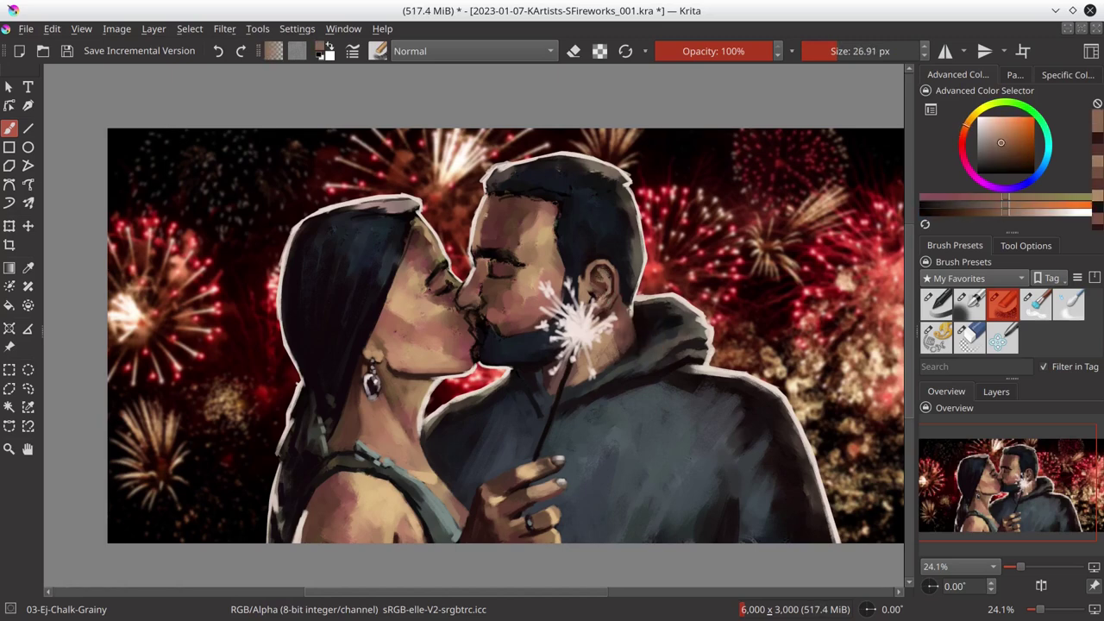
key(k)
key(k)
key(k)
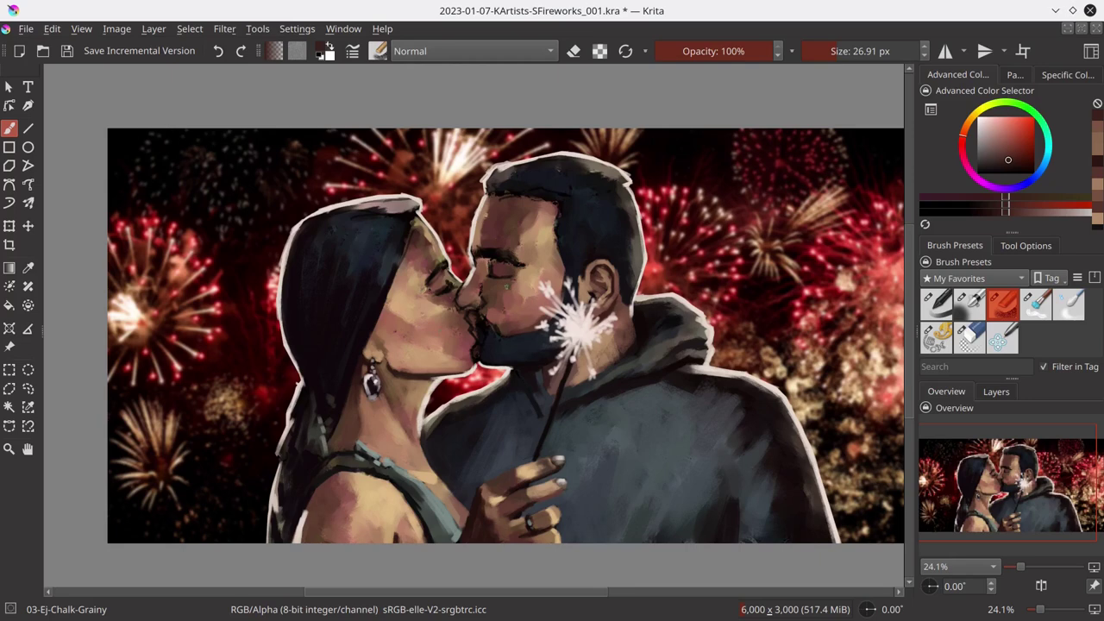
key(ctrl+s)
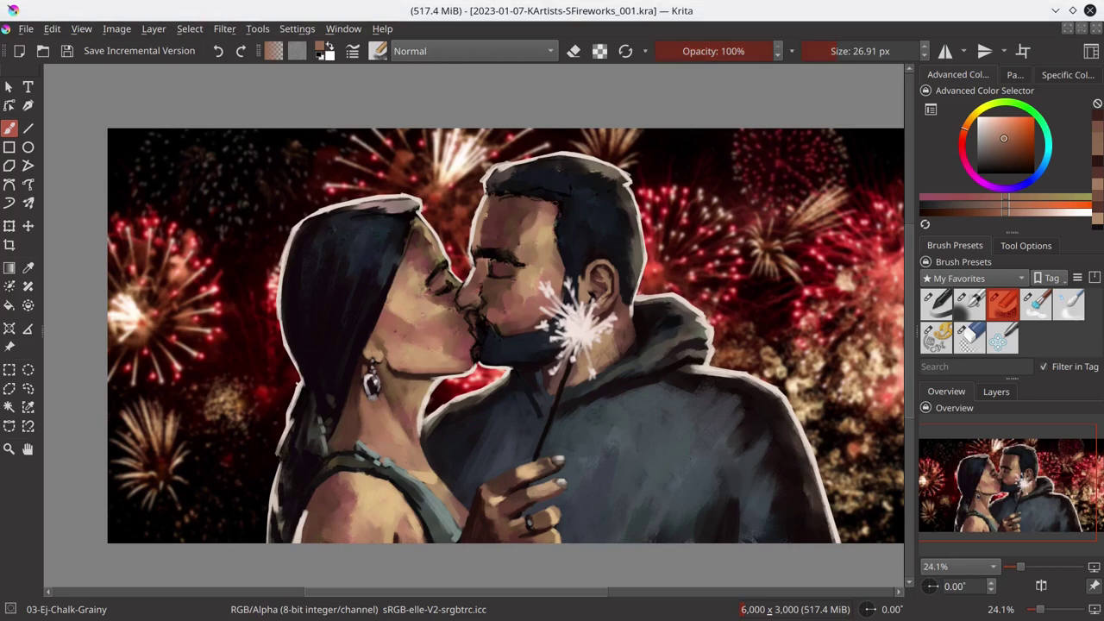
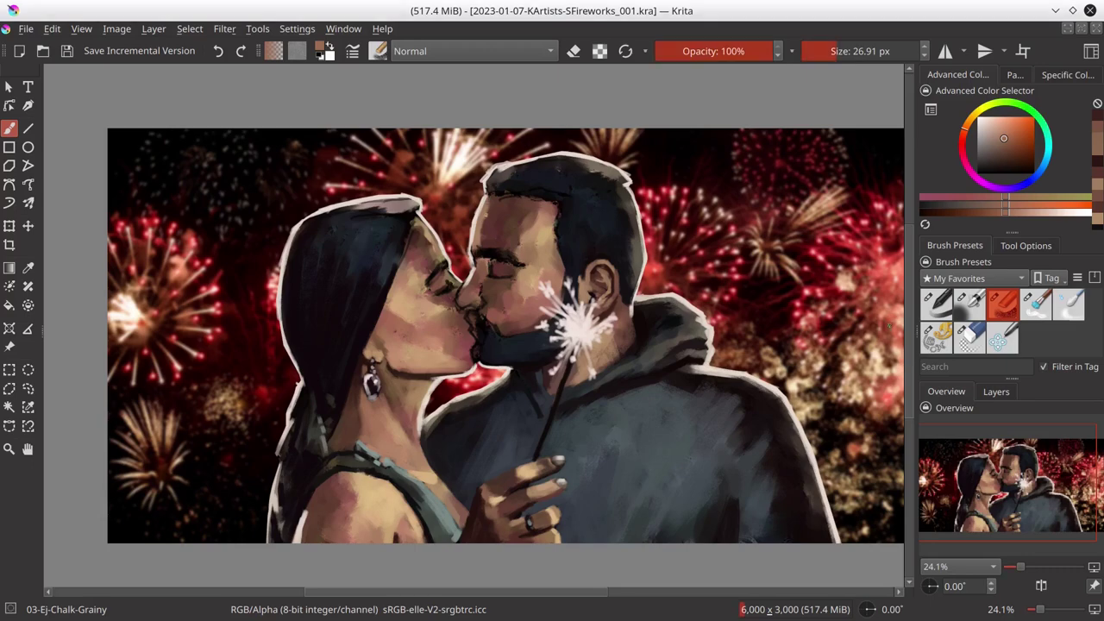
- Zoom in on the couple's faces and show the Layers docker on the right
scroll(483, 259, up, 2)
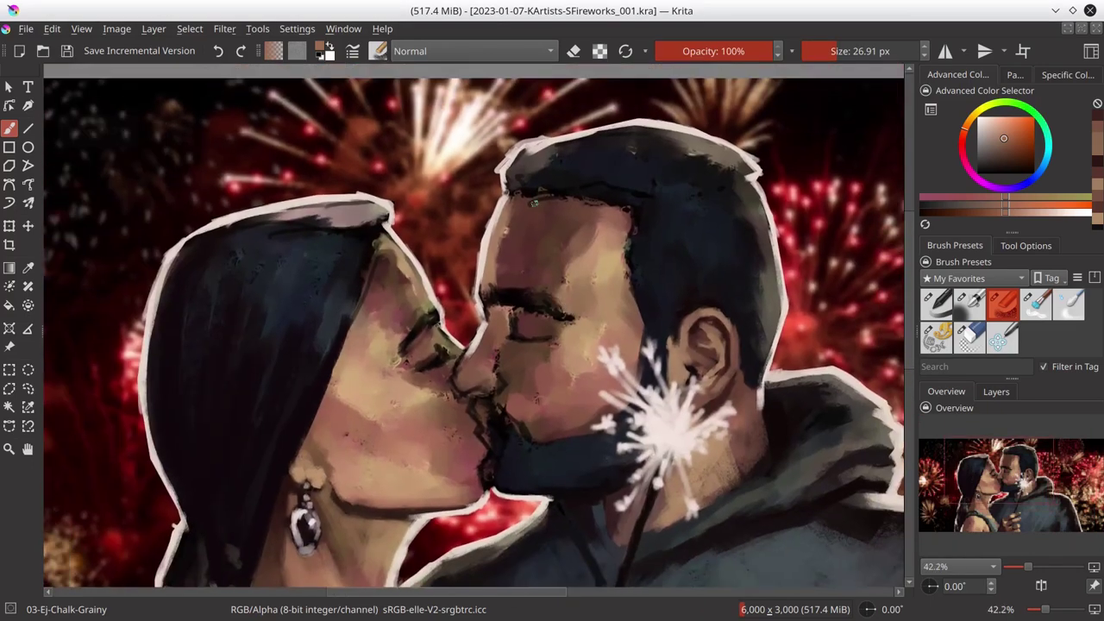
click(996, 392)
- Restore the previous selection, then show and activate the blue silhouette layer, Paint Layer 2
click(190, 28)
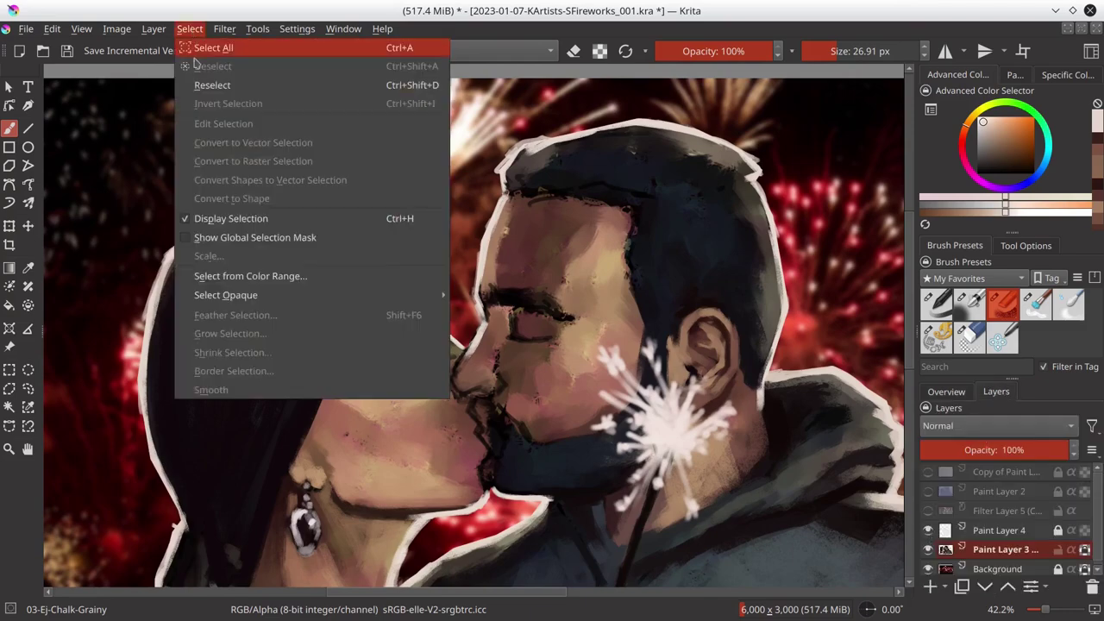
click(194, 89)
scroll(679, 362, down, 3)
click(928, 491)
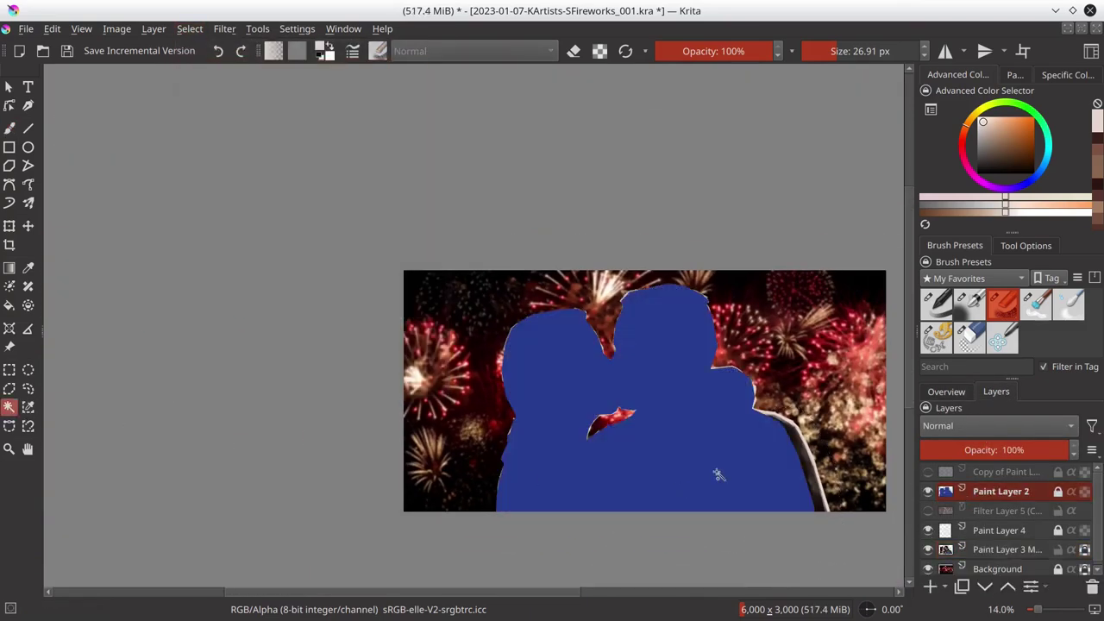
click(720, 454)
- Select the opaque area covered by the blue silhouette
key(b)
ctrl+click(734, 451)
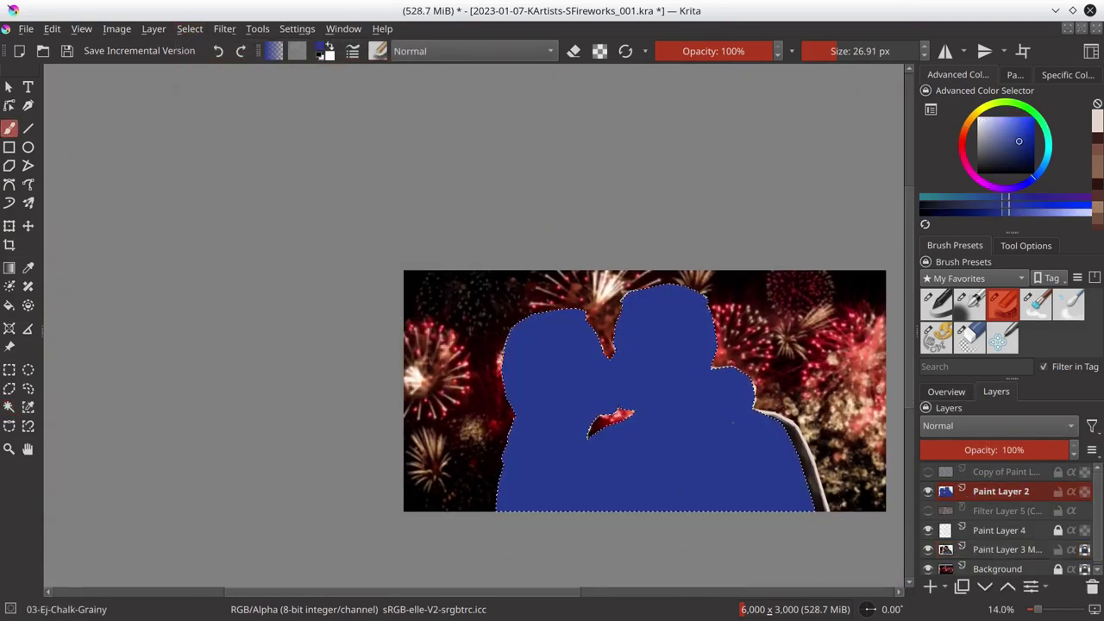
click(8, 388)
scroll(596, 359, up, 2)
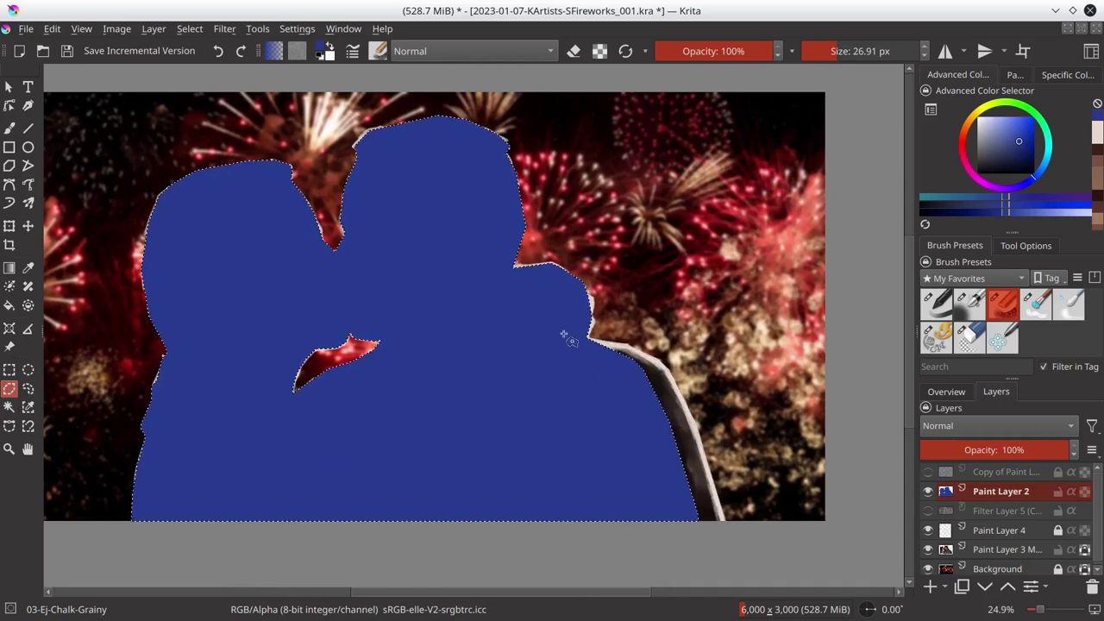
- Add a polygonal selection along the man's shoulder to the silhouette selection
click(576, 292)
scroll(518, 276, up, 1)
click(557, 253)
click(489, 260)
double_click(497, 286)
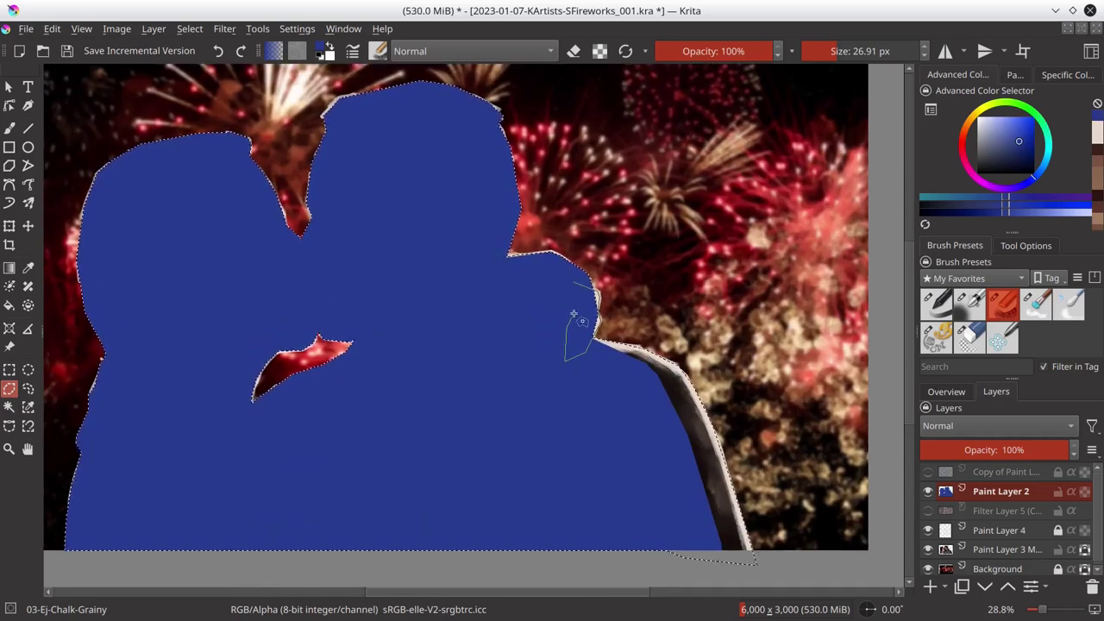
scroll(552, 310, down, 3)
- Hide the silhouette layer and invert the selection on Paint Layer 3 to cover the background
click(928, 491)
click(1001, 550)
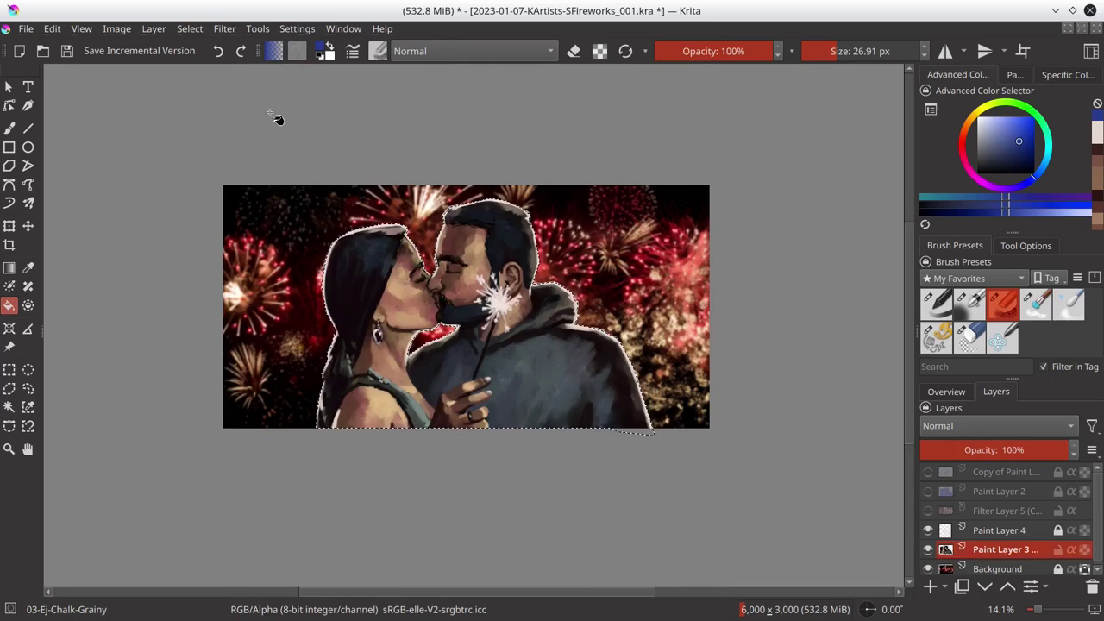
click(52, 29)
key(Escape)
key(ctrl+shift+i)
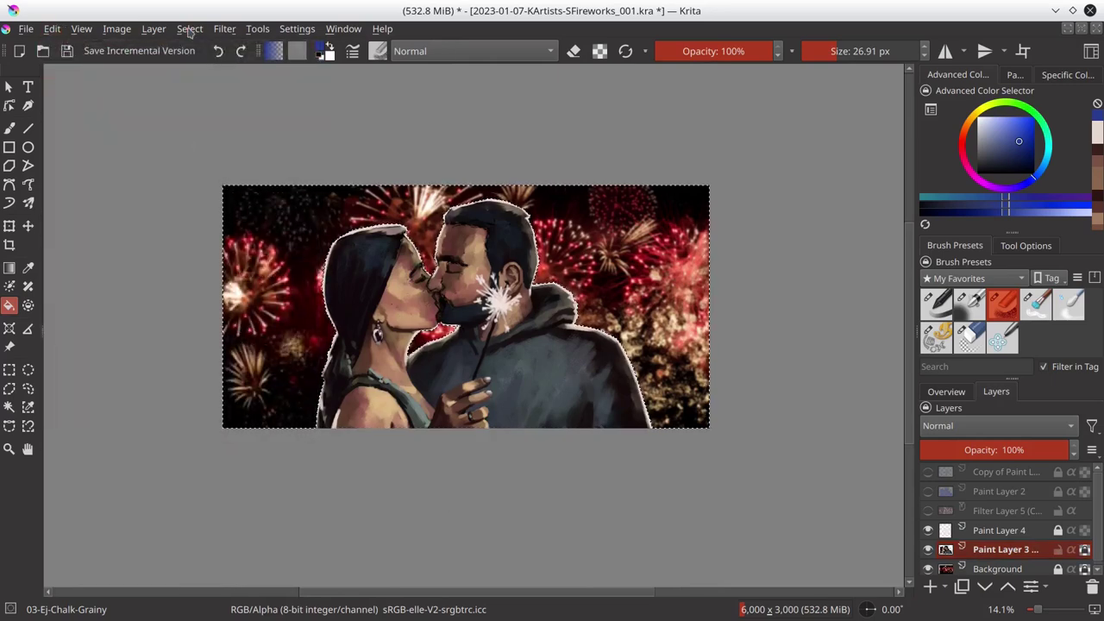
- Deselect everything and save the painting with Ctrl+S
click(189, 28)
click(196, 66)
click(946, 391)
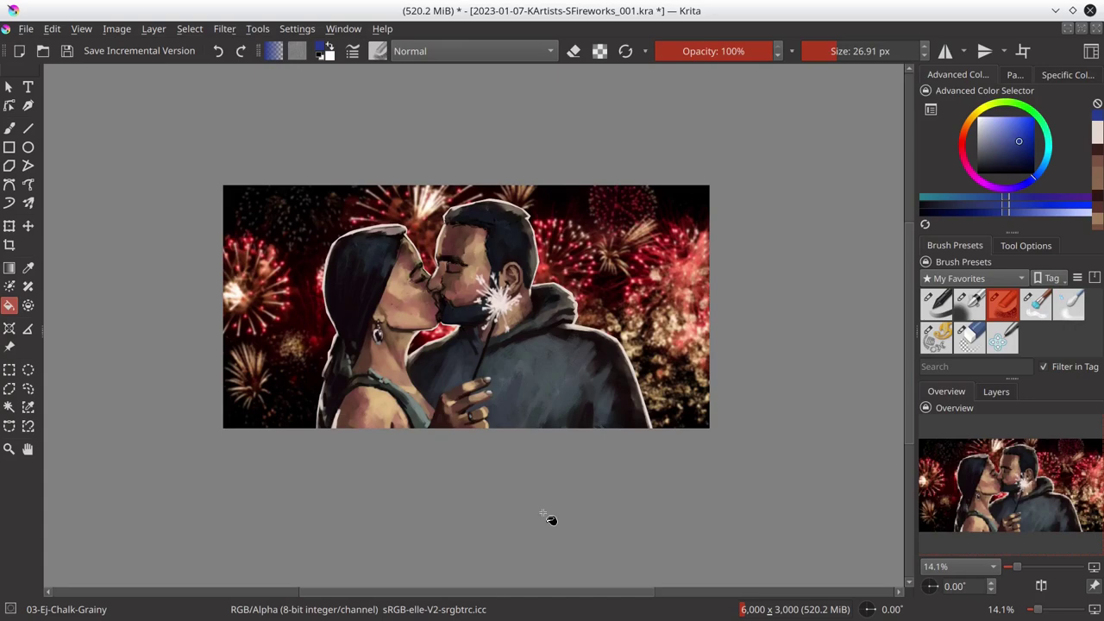
key(ctrl+s)
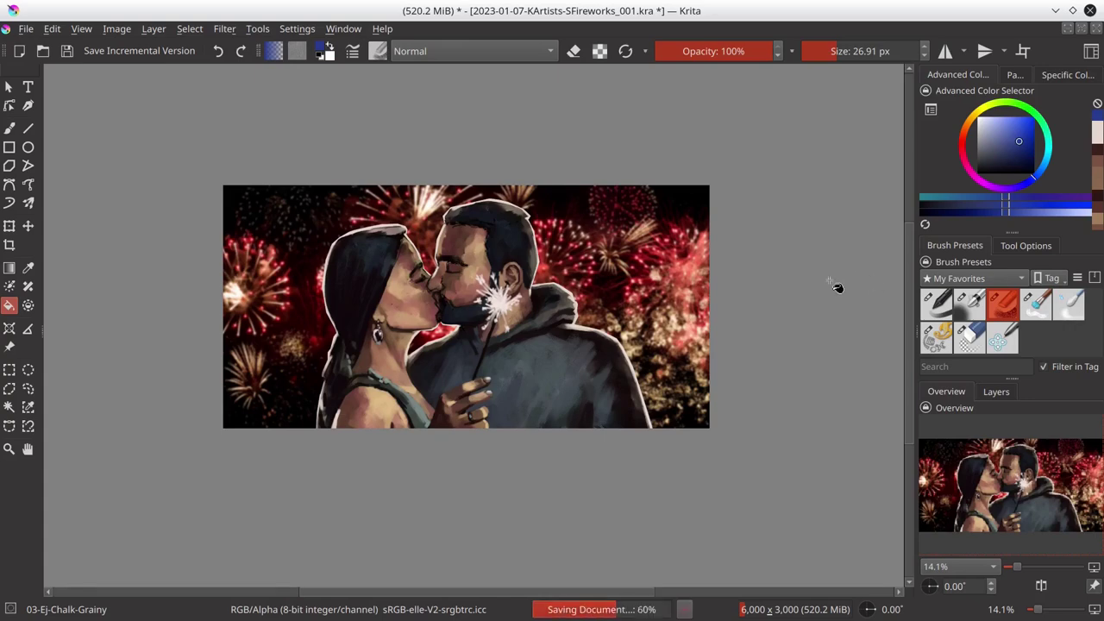
- Darken the gap between the man's ear and hair with a dark red-brown from the skin-tone palette
key(b)
scroll(524, 218, up, 3)
scroll(524, 218, up, 1)
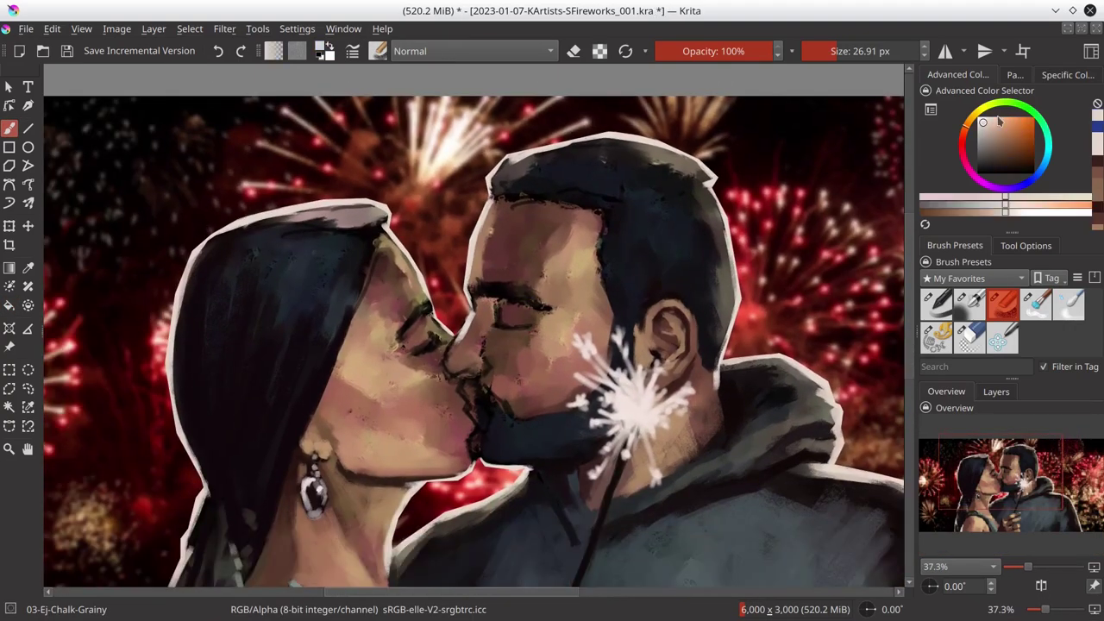
click(1015, 75)
ctrl+click(569, 233)
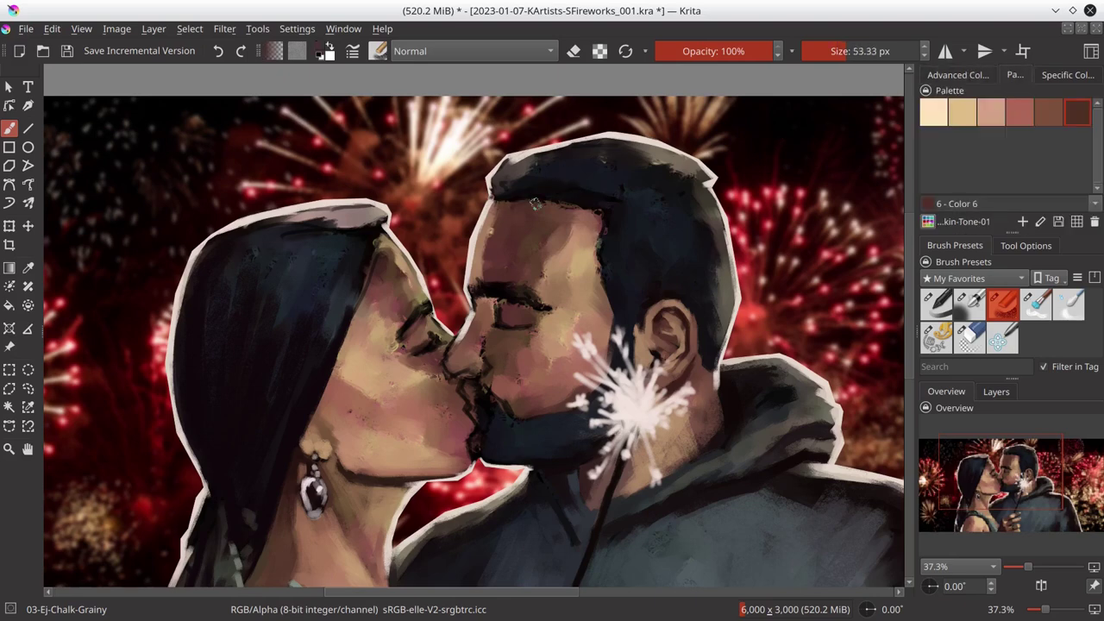
ctrl+click(604, 226)
ctrl+click(607, 246)
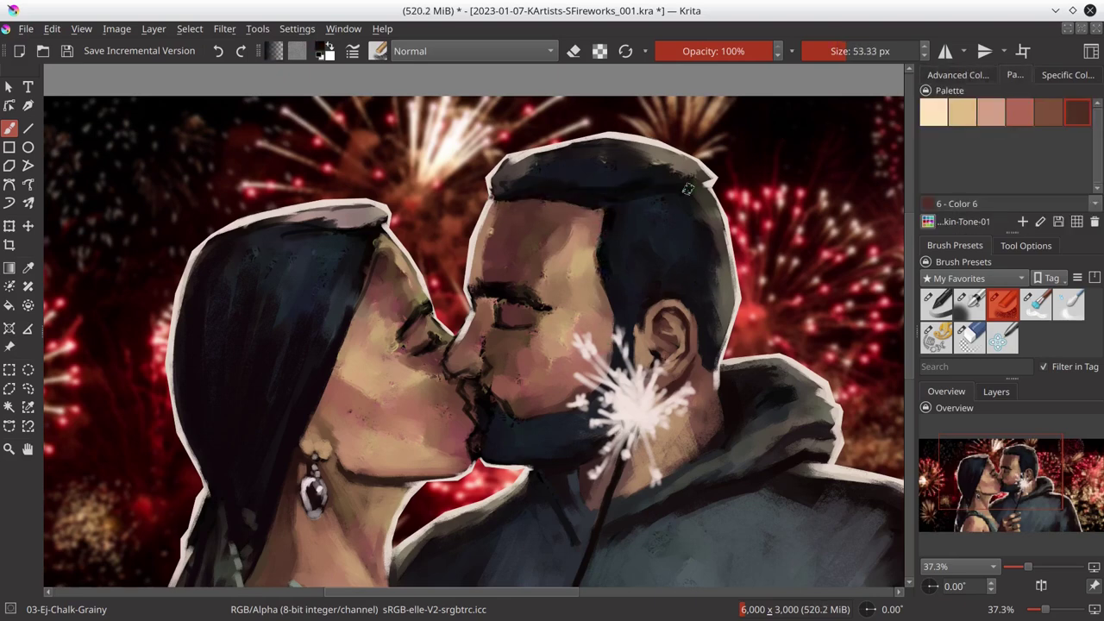
drag(705, 263, 719, 332)
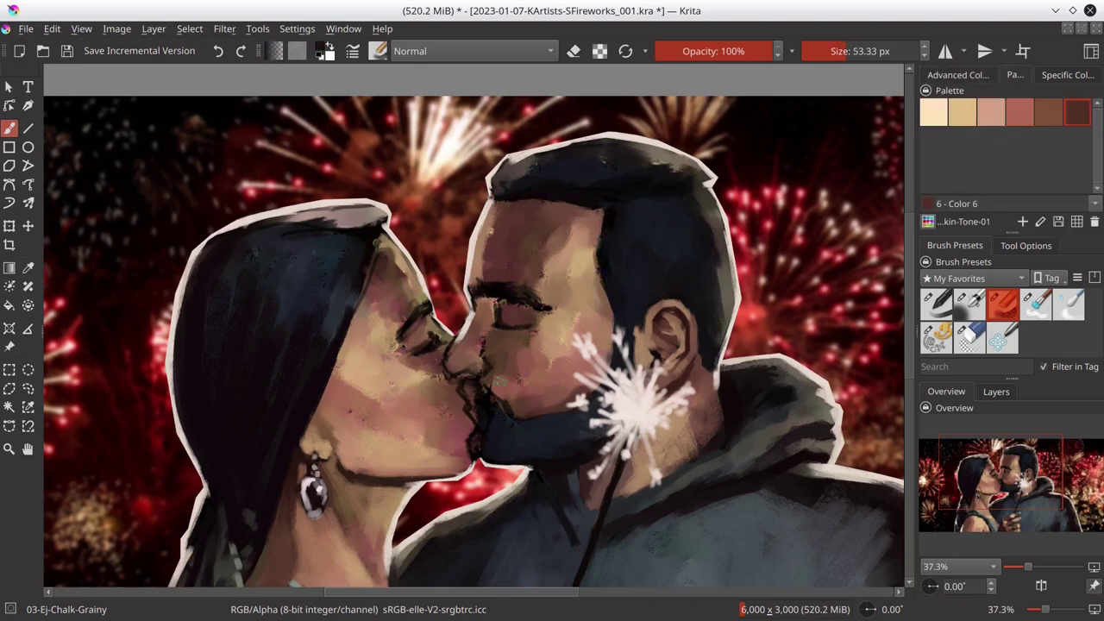
shift+drag(499, 408, 470, 375)
- Shrink the brush and paint a light pink touch at the kissing mouths
click(957, 74)
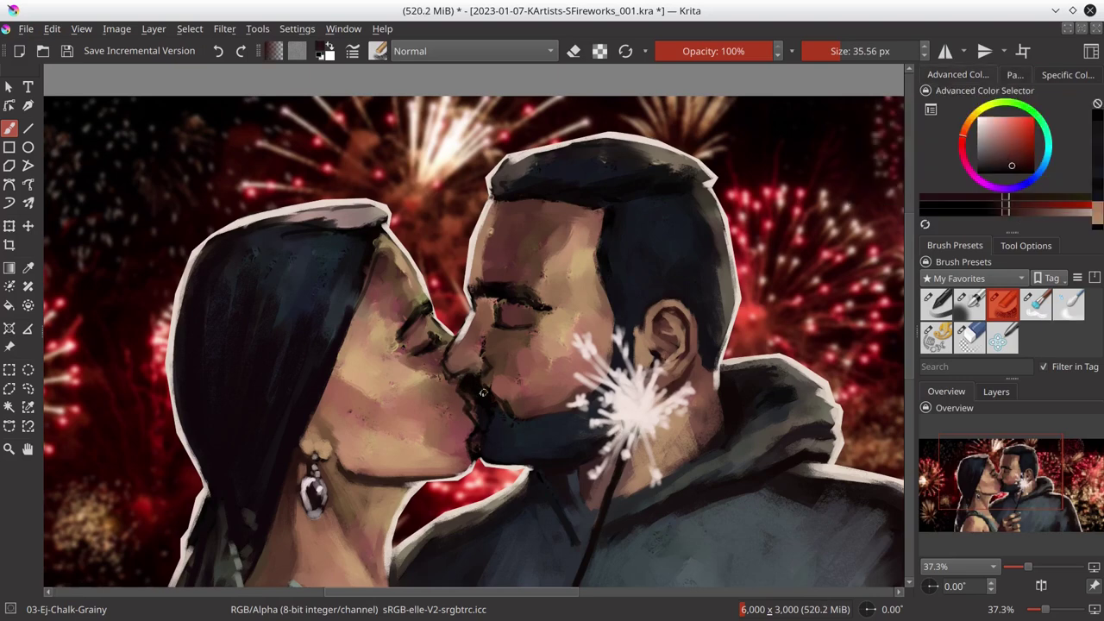
mouse_move(496, 423)
shift+mouse_down()
mouse_move(475, 423)
mouse_move(500, 449)
shift+mouse_up()
ctrl+click(474, 448)
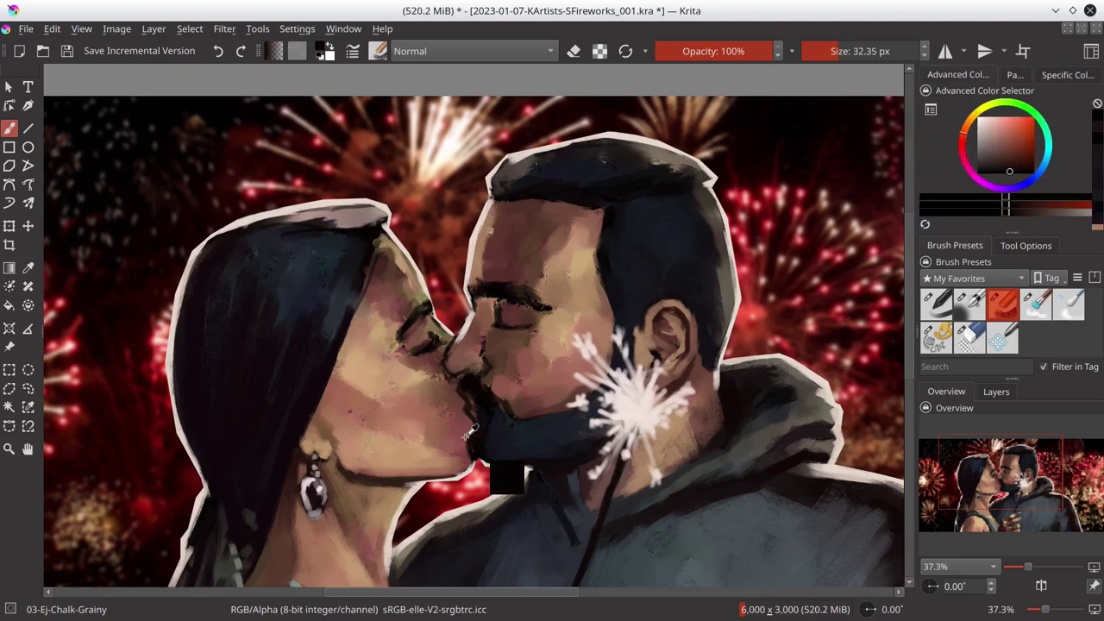
ctrl+click(474, 448)
ctrl+click(603, 367)
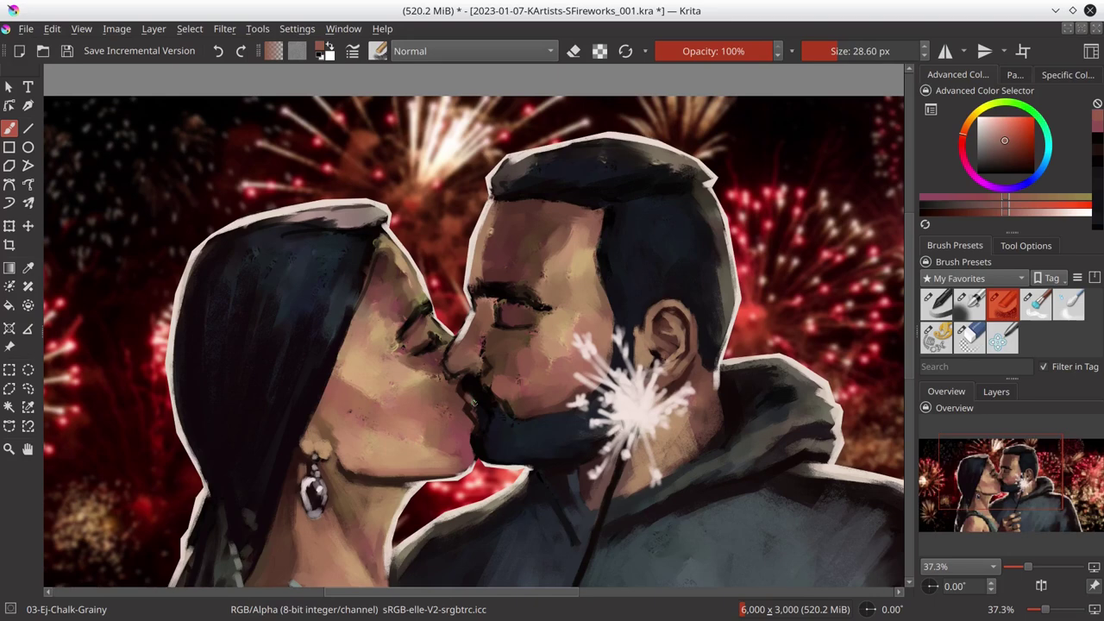
shift+drag(496, 416, 484, 417)
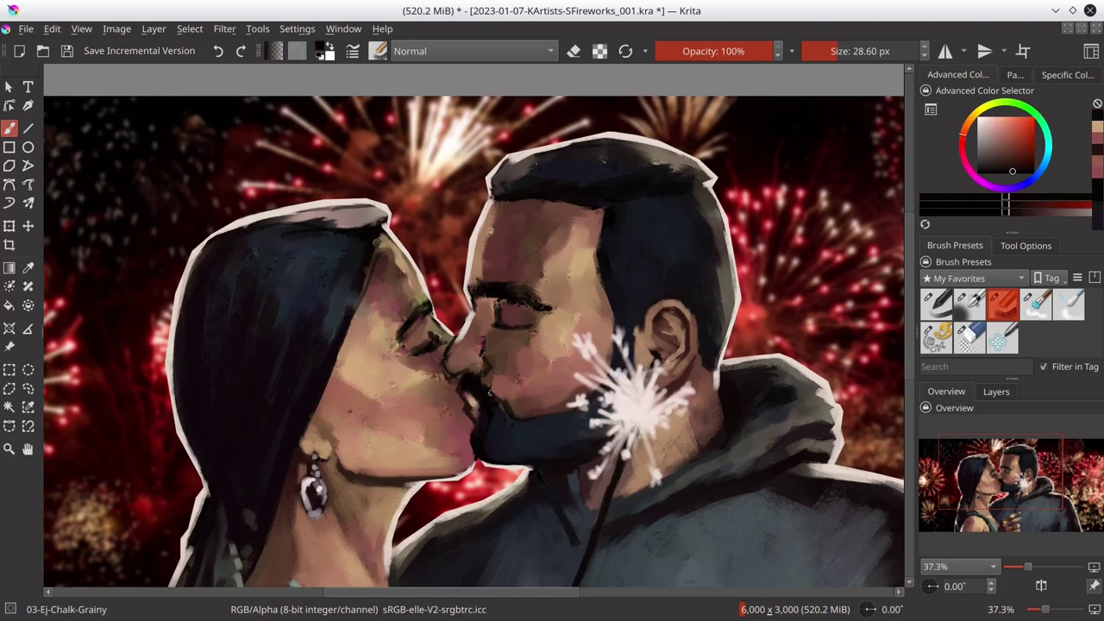
- Pick a darker tone with a smaller brush and darken the top of the man's hair
ctrl+click(496, 396)
ctrl+click(519, 518)
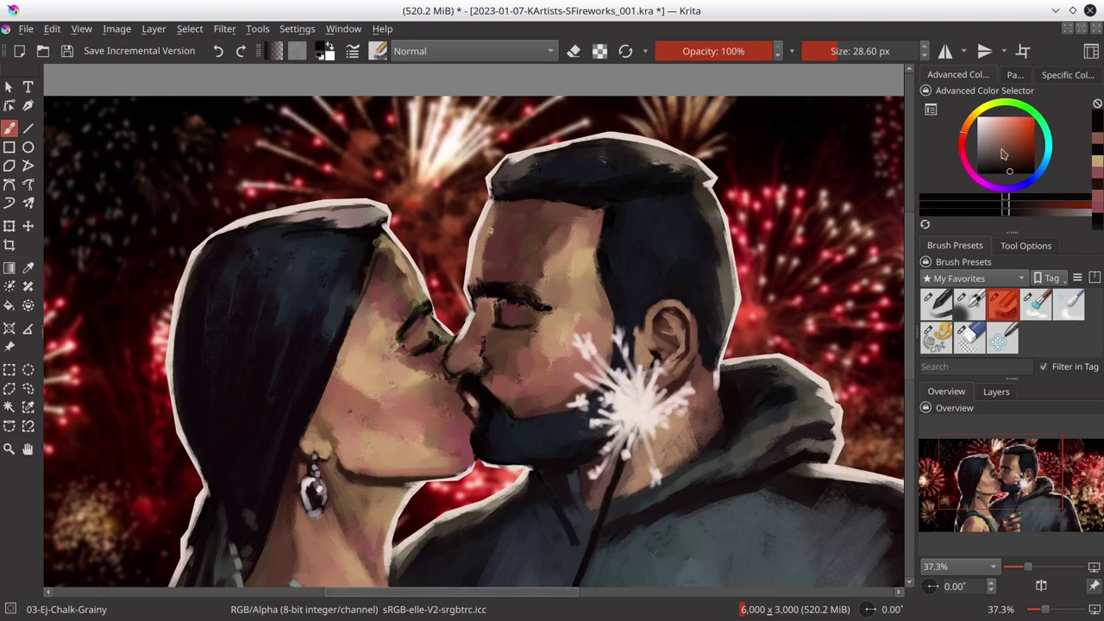
ctrl+click(472, 406)
shift+drag(483, 428, 479, 428)
ctrl+click(537, 527)
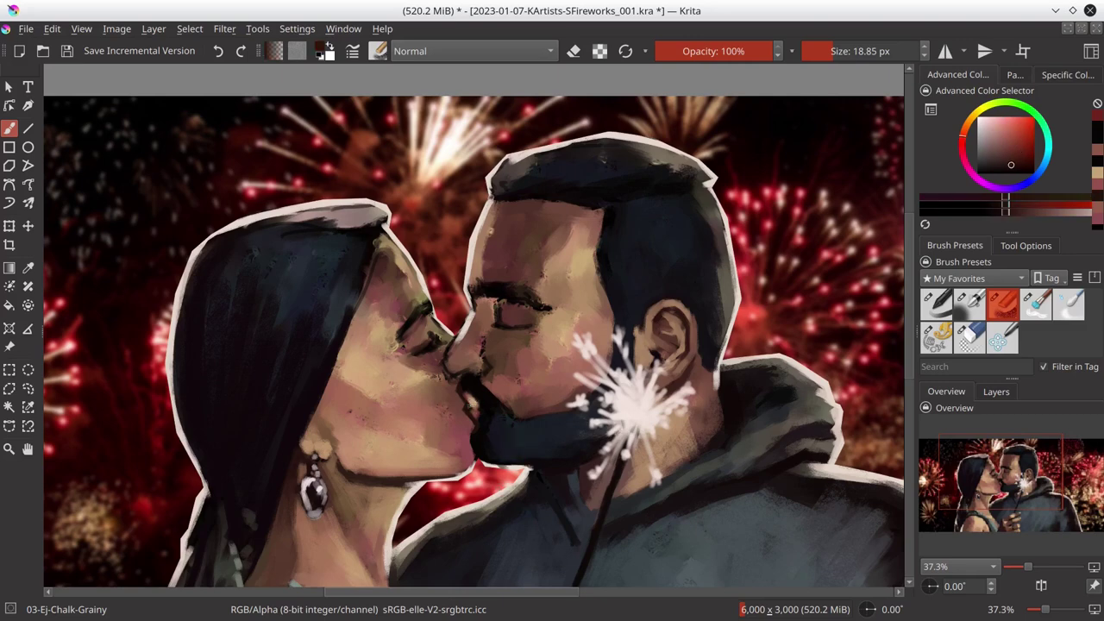
mouse_move(508, 223)
ctrl+mouse_down()
mouse_move(561, 237)
mouse_move(550, 151)
ctrl+mouse_up()
ctrl+click(550, 152)
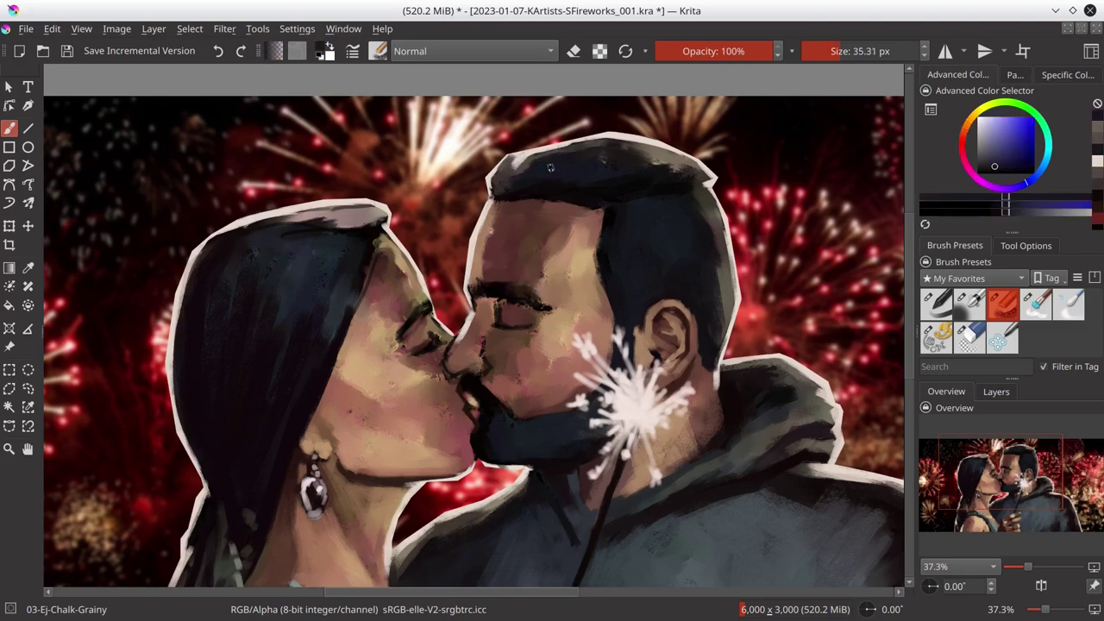
mouse_move(635, 154)
mouse_down()
mouse_move(691, 161)
mouse_move(730, 245)
mouse_up()
- Try light pinkish-white, dark red-brown and warm skin colours while adjusting the brush size
ctrl+click(719, 199)
key([)
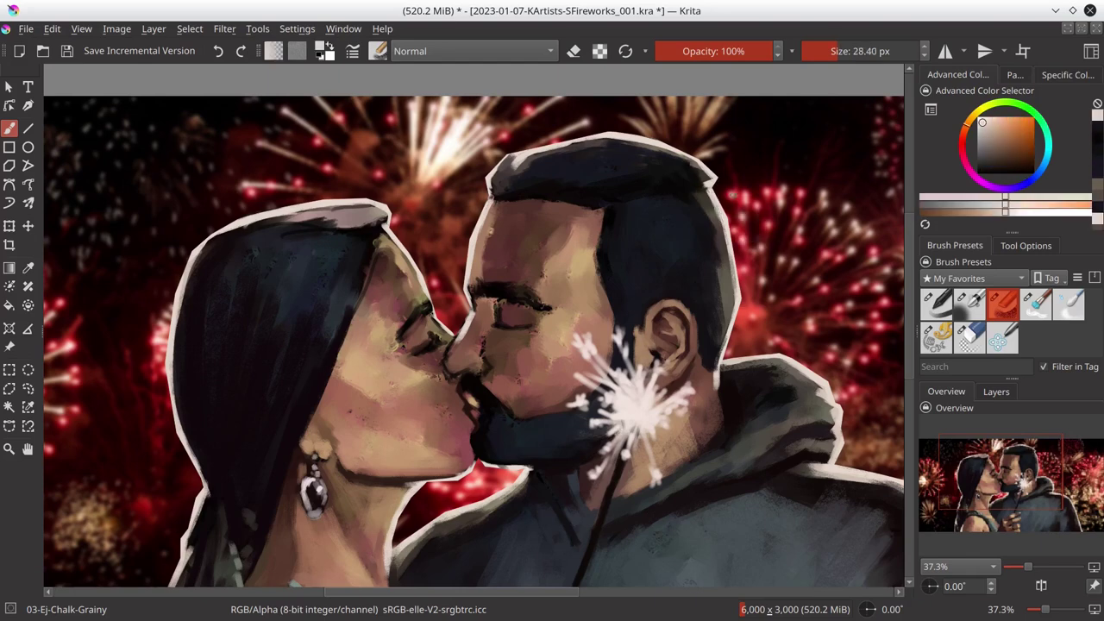
ctrl+click(723, 284)
ctrl+click(460, 335)
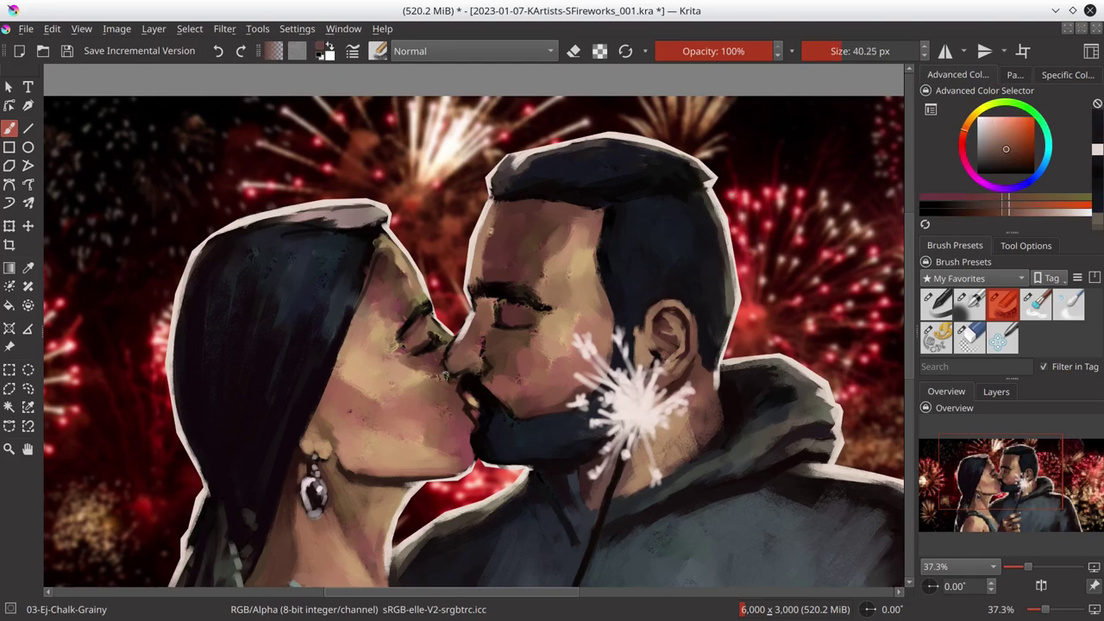
ctrl+click(435, 372)
ctrl+click(871, 185)
key([)
key([)
key([)
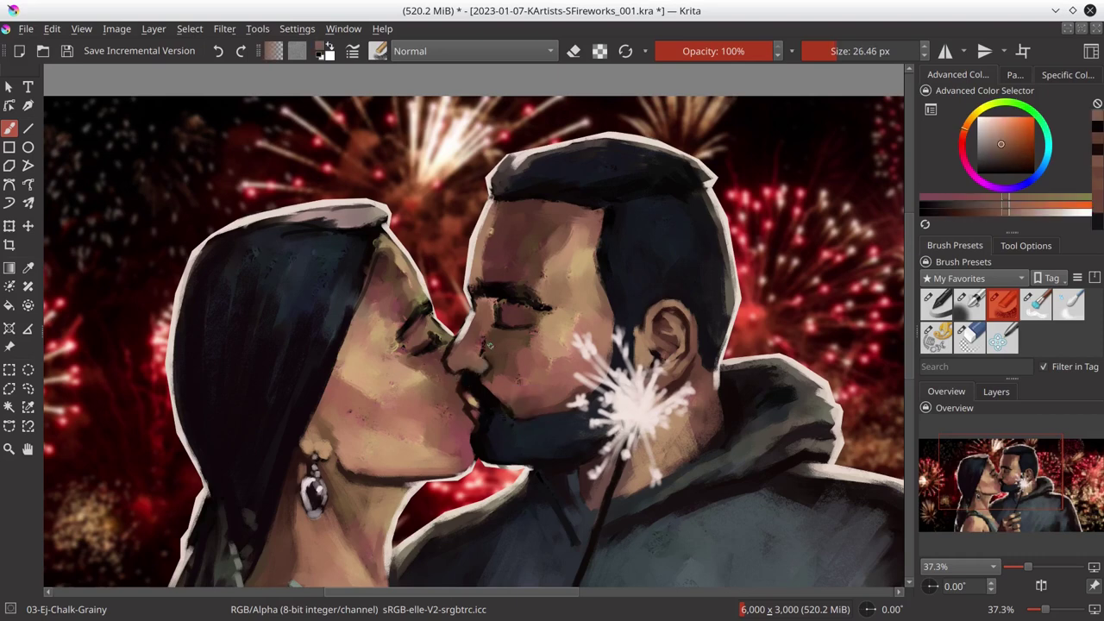
ctrl+click(480, 357)
key(bracketright)
key(bracketright)
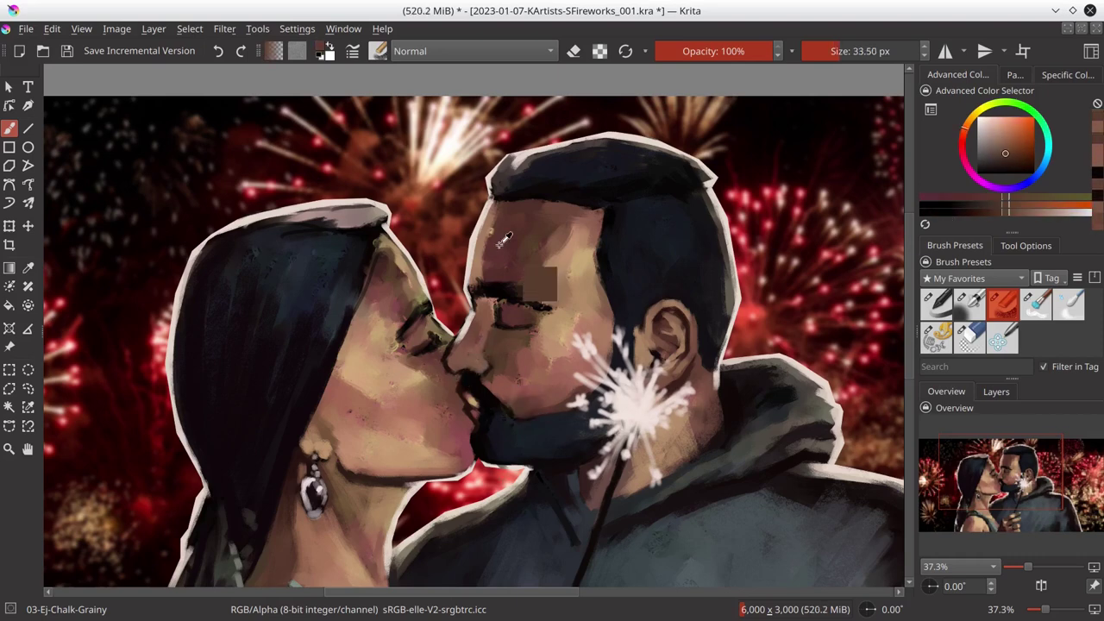
ctrl+click(540, 283)
- Add small highlights around the man's nose tip and dark brown strokes near his eye
key(bracketleft)
key(bracketleft)
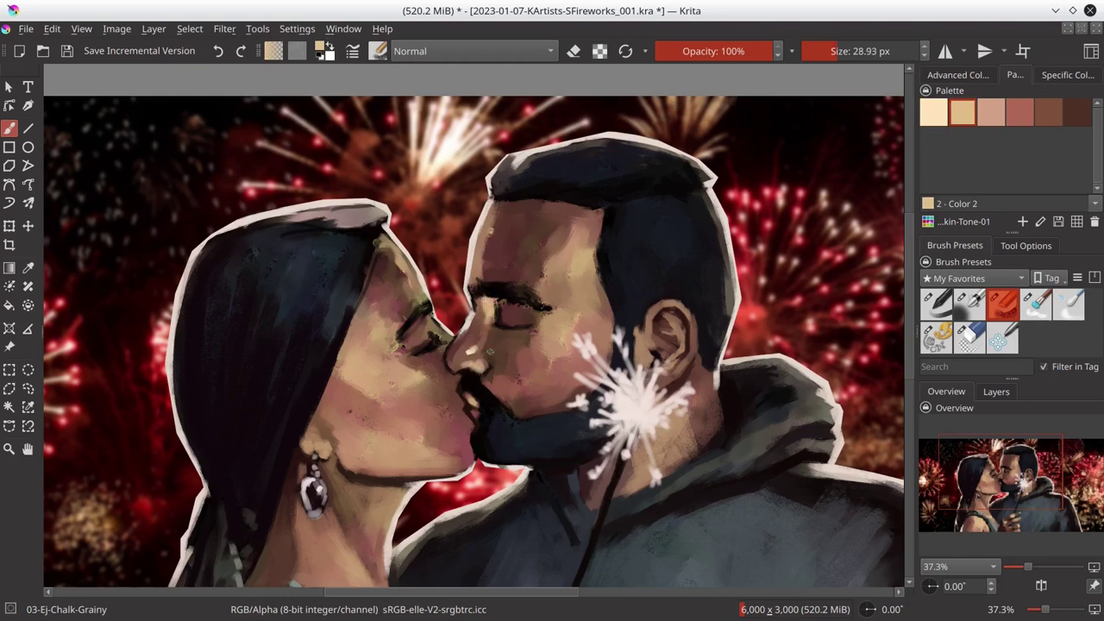
drag(472, 379, 489, 364)
ctrl+click(477, 451)
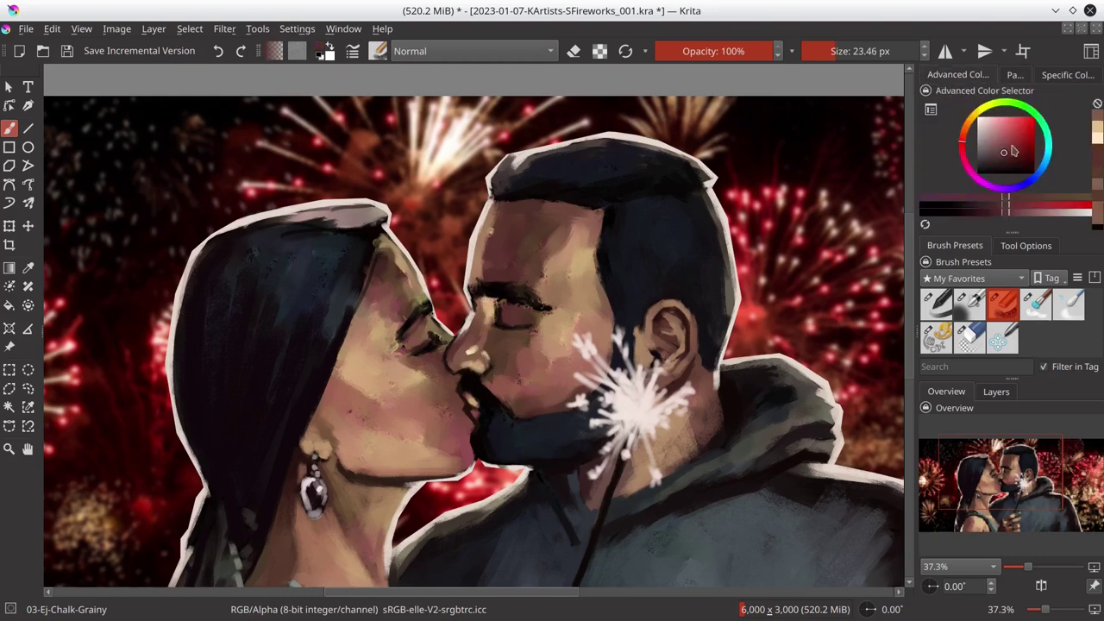
key(bracketright)
key(bracketright)
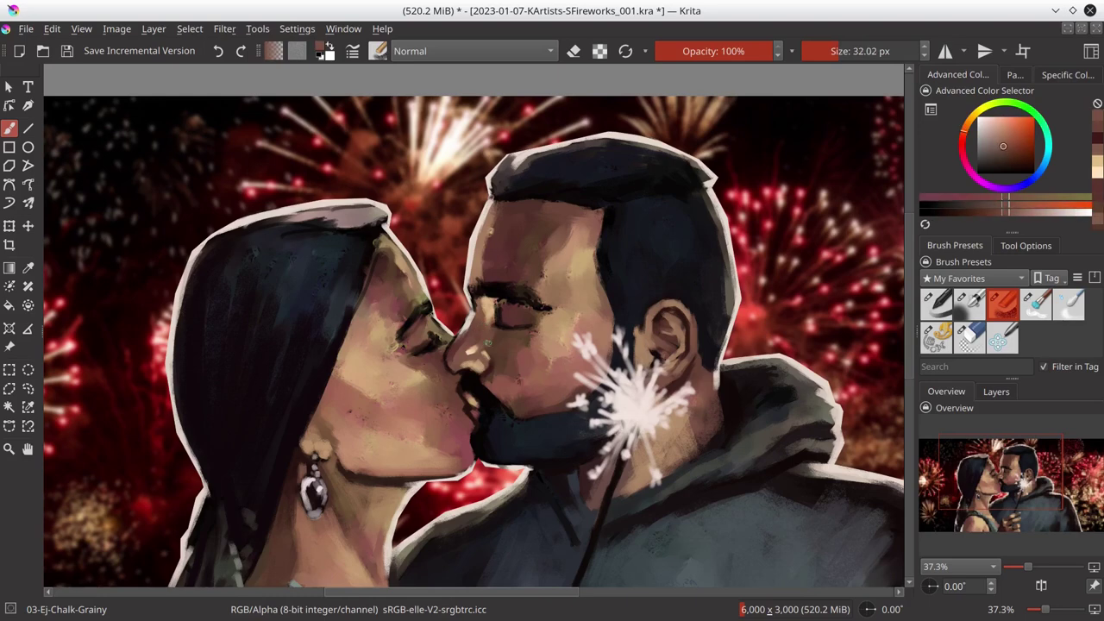
ctrl+click(515, 330)
drag(480, 321, 462, 333)
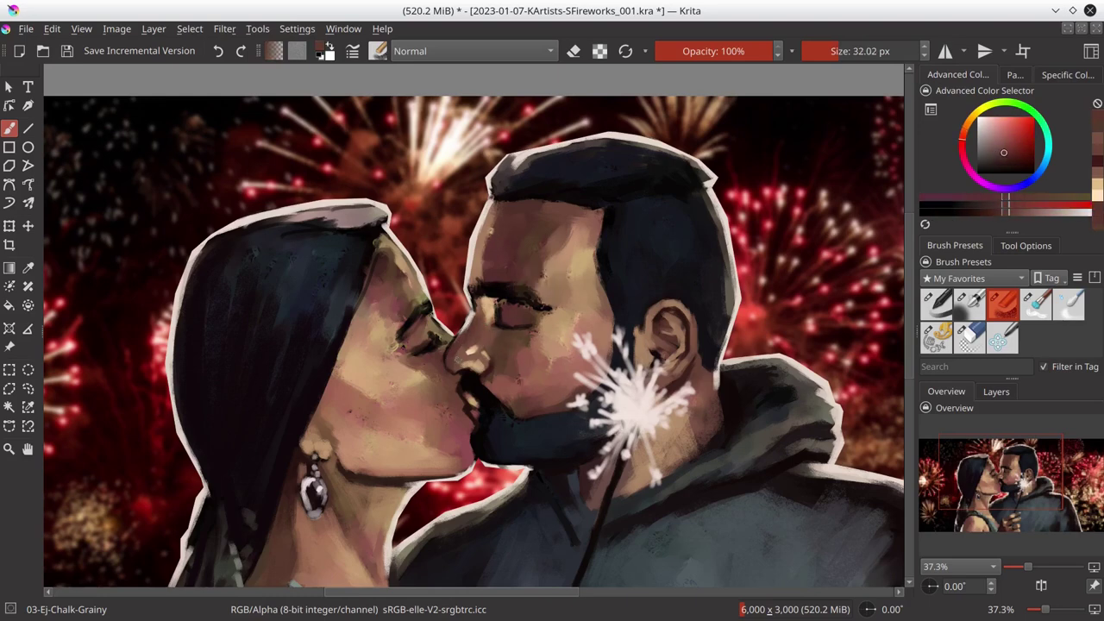
- Paint a light skin tone onto the man's forehead, sampled from the face and palette
ctrl+click(453, 366)
key(bracketleft)
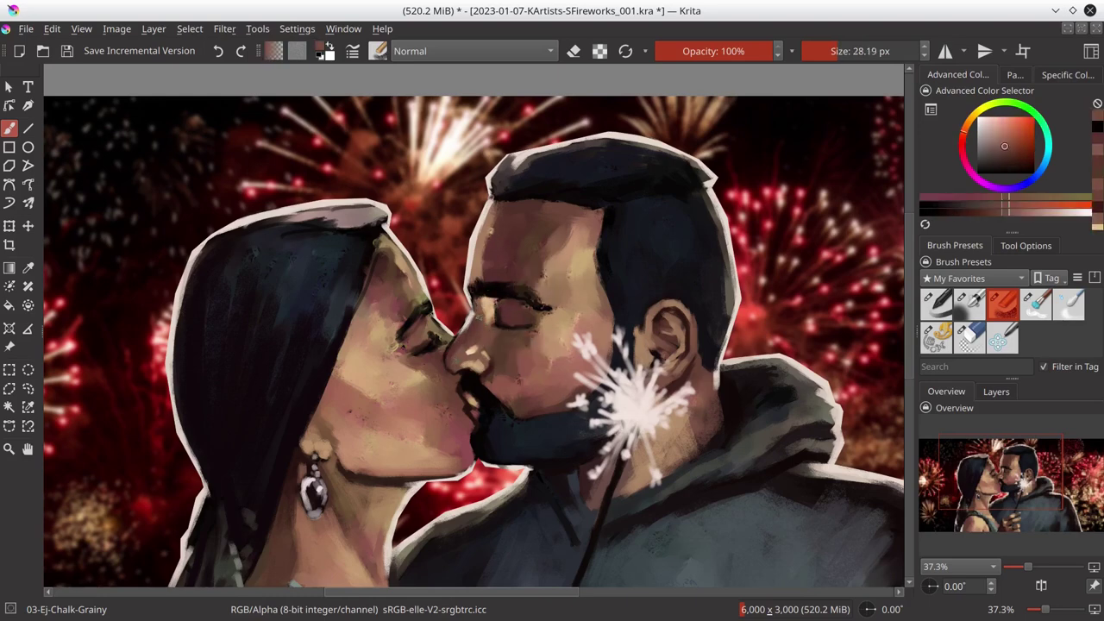
ctrl+click(498, 222)
key(bracketright)
key(bracketright)
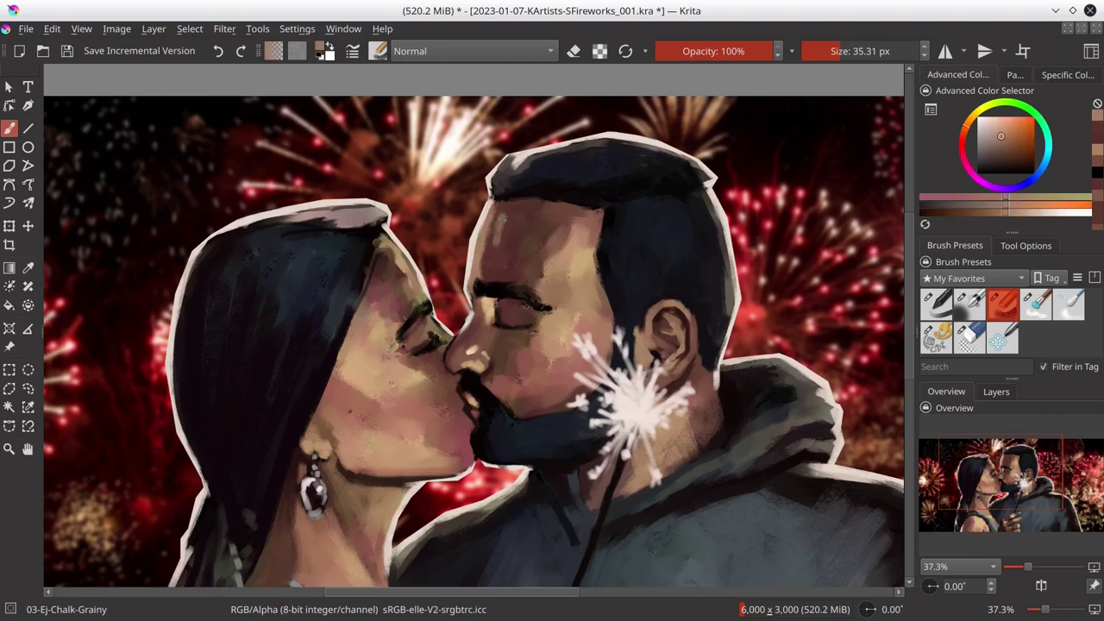
ctrl+click(535, 380)
ctrl+click(604, 220)
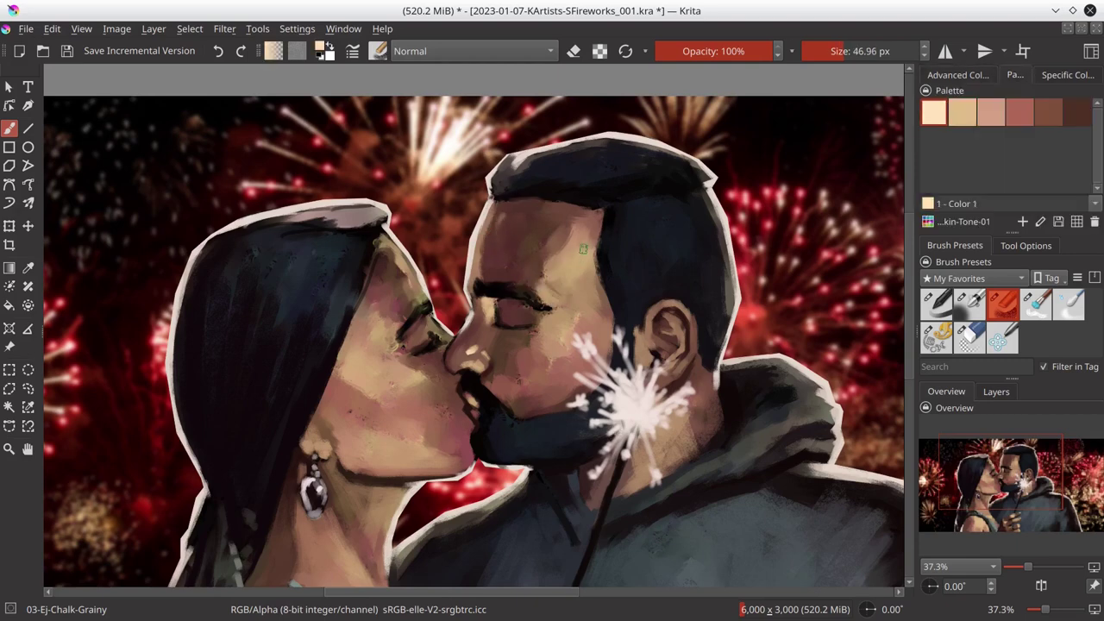
key(bracketright)
key(bracketright)
drag(571, 262, 565, 246)
- Add light skin beside the man's eye and nose with a brush of about 21 px
key(bracketleft)
key(bracketleft)
key(bracketleft)
drag(491, 297, 490, 332)
key(bracketleft)
key(bracketleft)
key(bracketleft)
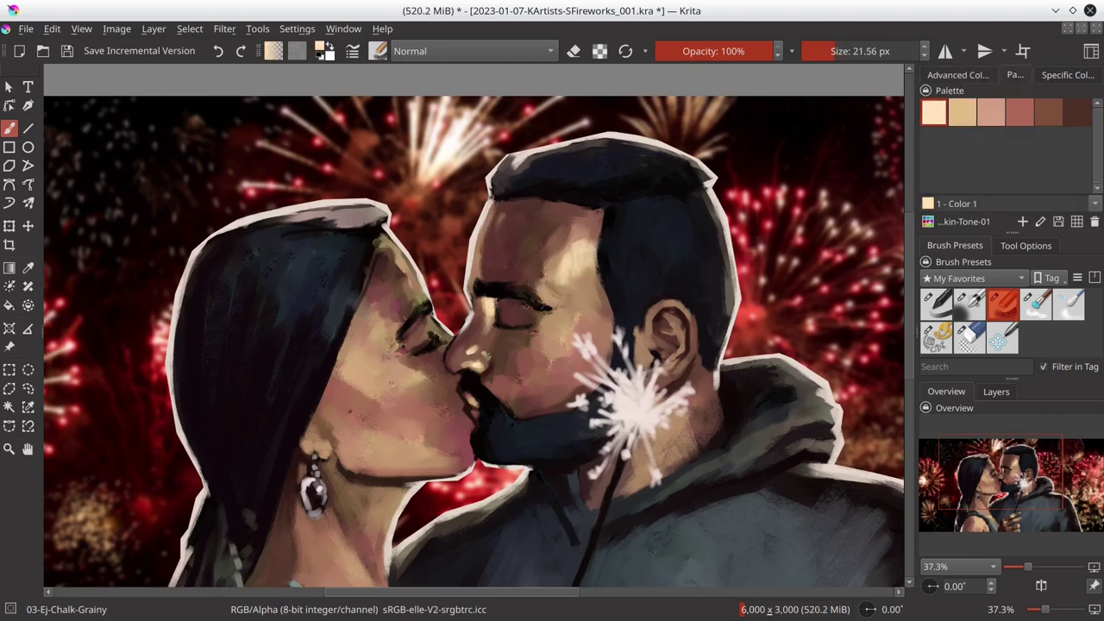
key(bracketright)
key(bracketright)
key(bracketright)
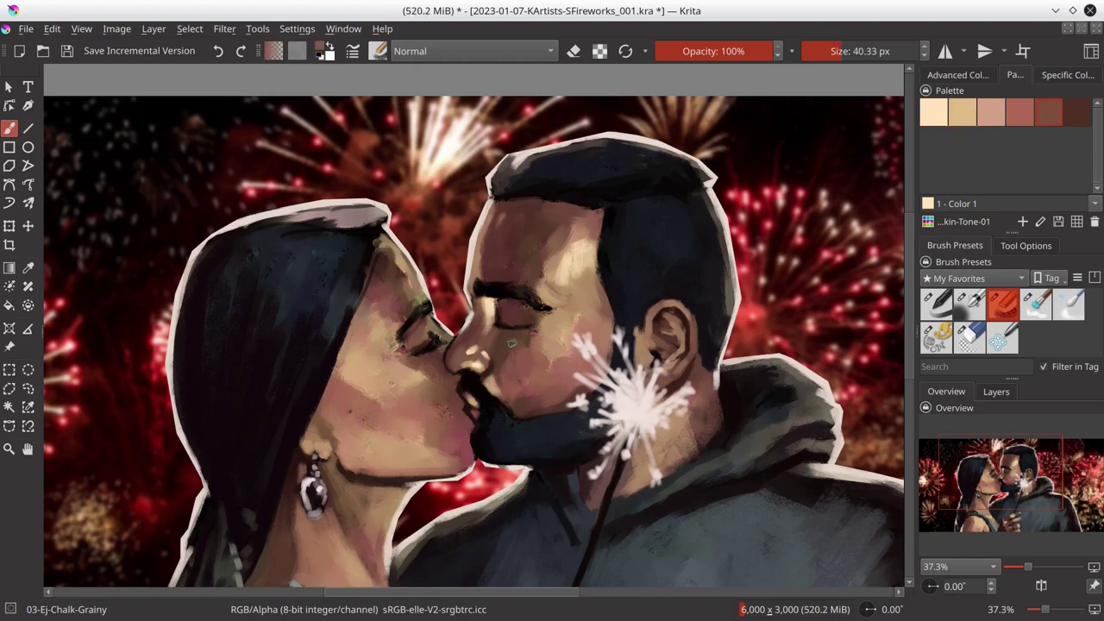
ctrl+click(509, 306)
key(bracketright)
key(bracketright)
key(bracketright)
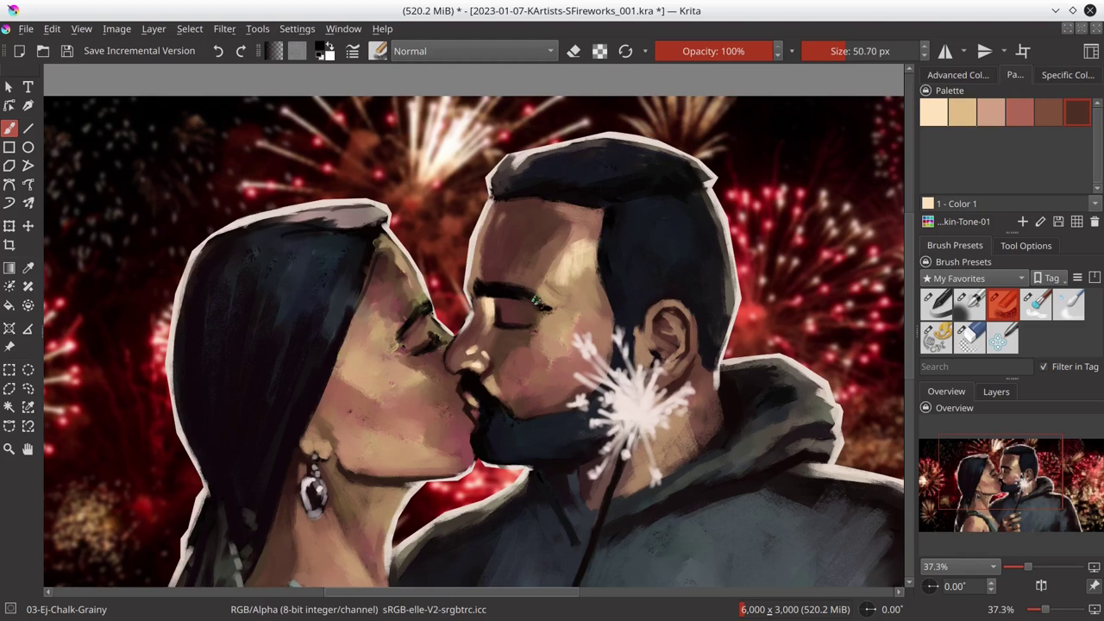
key(bracketleft)
key(bracketleft)
key(bracketleft)
- Pick light and darker skin swatches and enlarge the brush to about 82 px
ctrl+click(581, 247)
ctrl+click(566, 298)
key(bracketright)
key(bracketright)
key(bracketright)
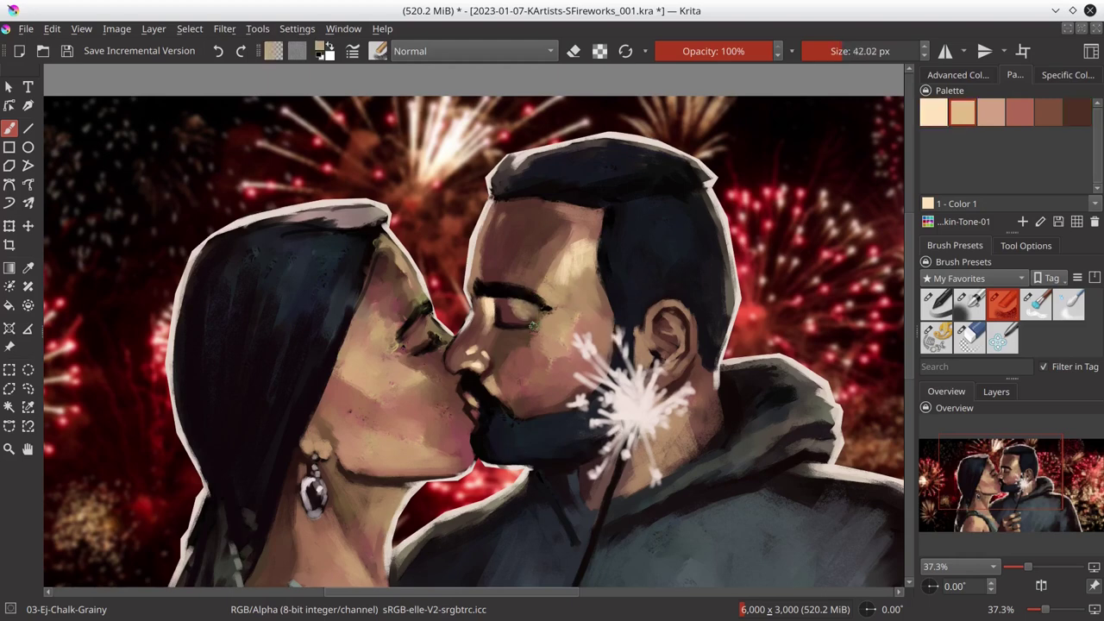
ctrl+click(584, 318)
key(bracketright)
key(bracketright)
key(bracketright)
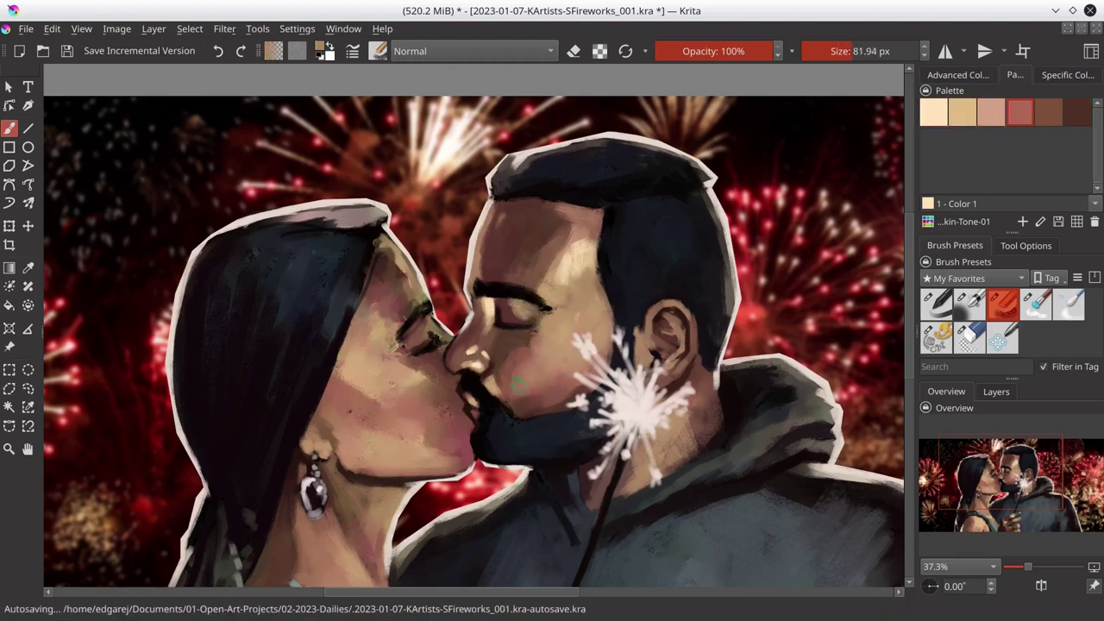
ctrl+click(520, 292)
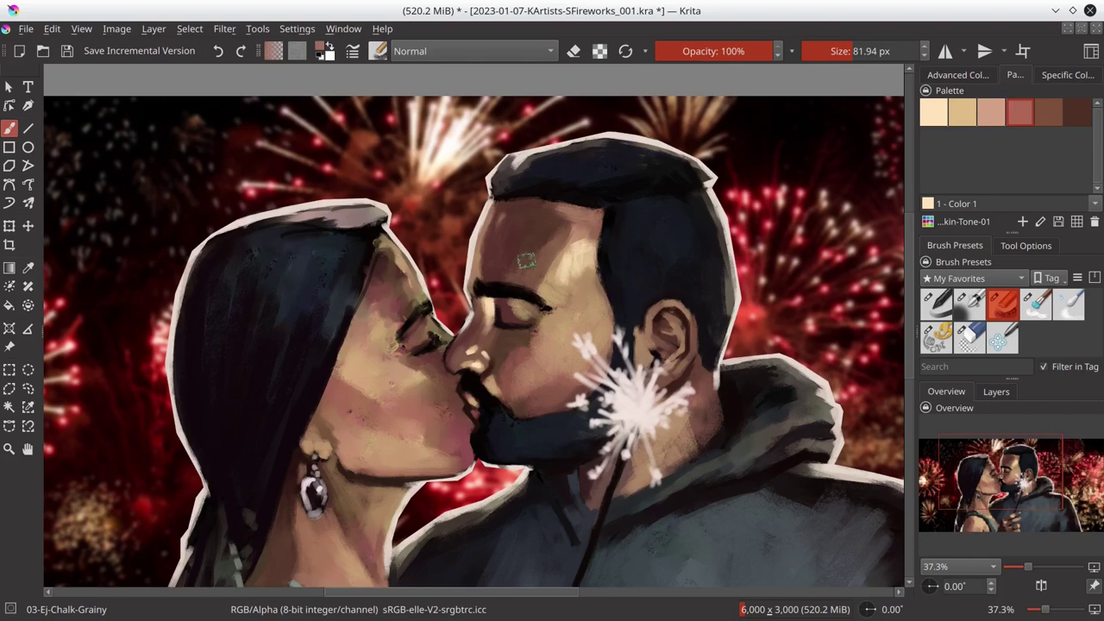
- Pick the darkest brown swatch and sample the woman's dark hair colour
key(bracketleft)
key(bracketleft)
key(bracketleft)
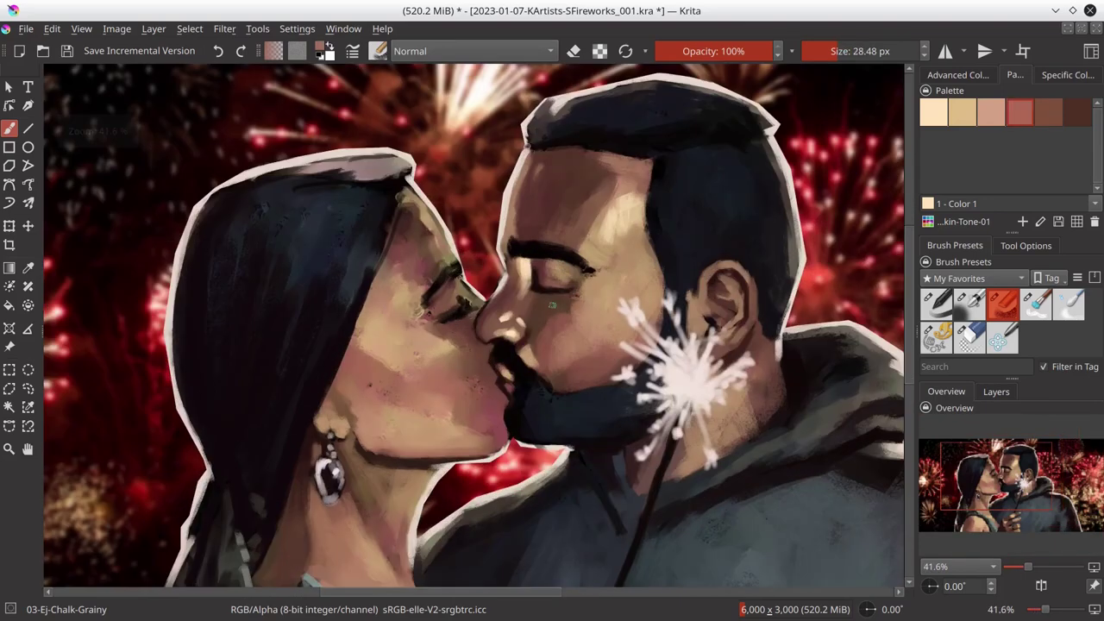
ctrl+click(503, 317)
key(bracketright)
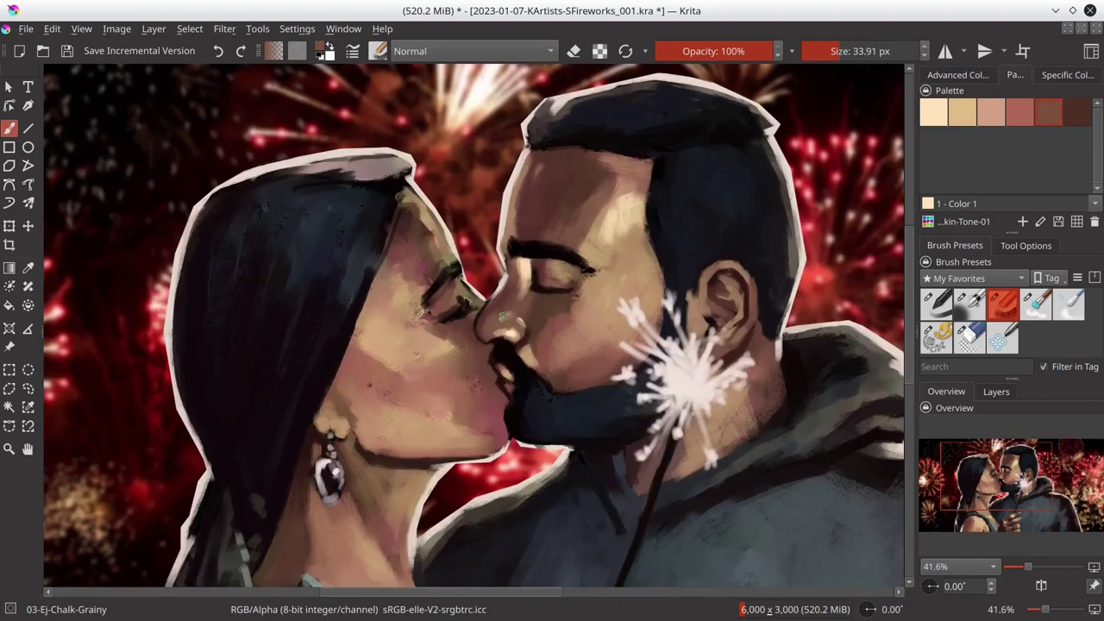
key(bracketleft)
key(bracketleft)
key(bracketleft)
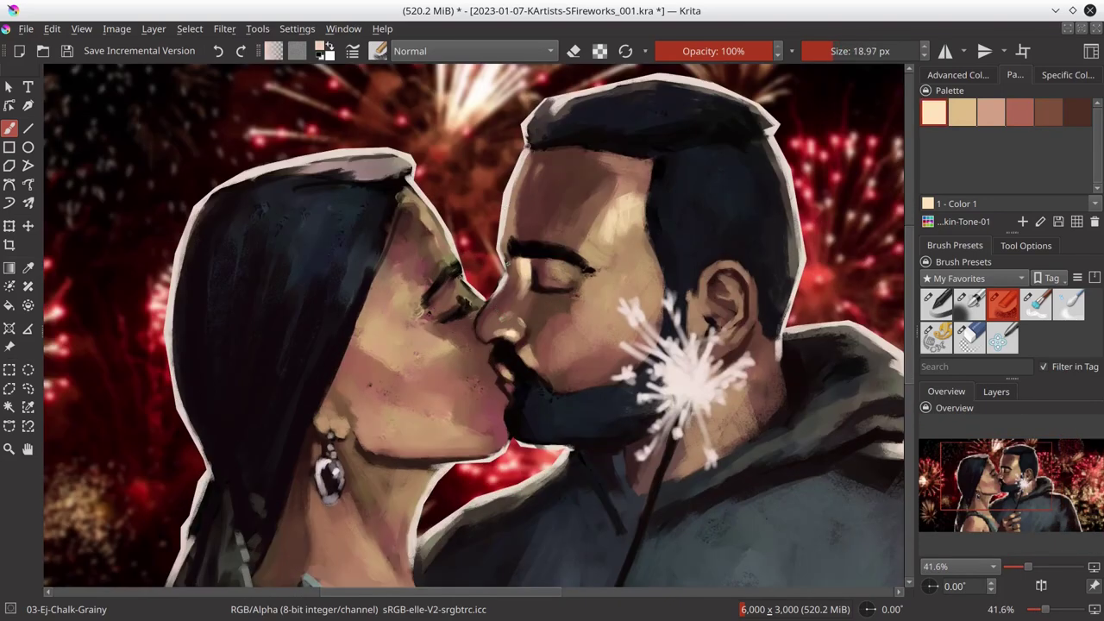
ctrl+click(505, 271)
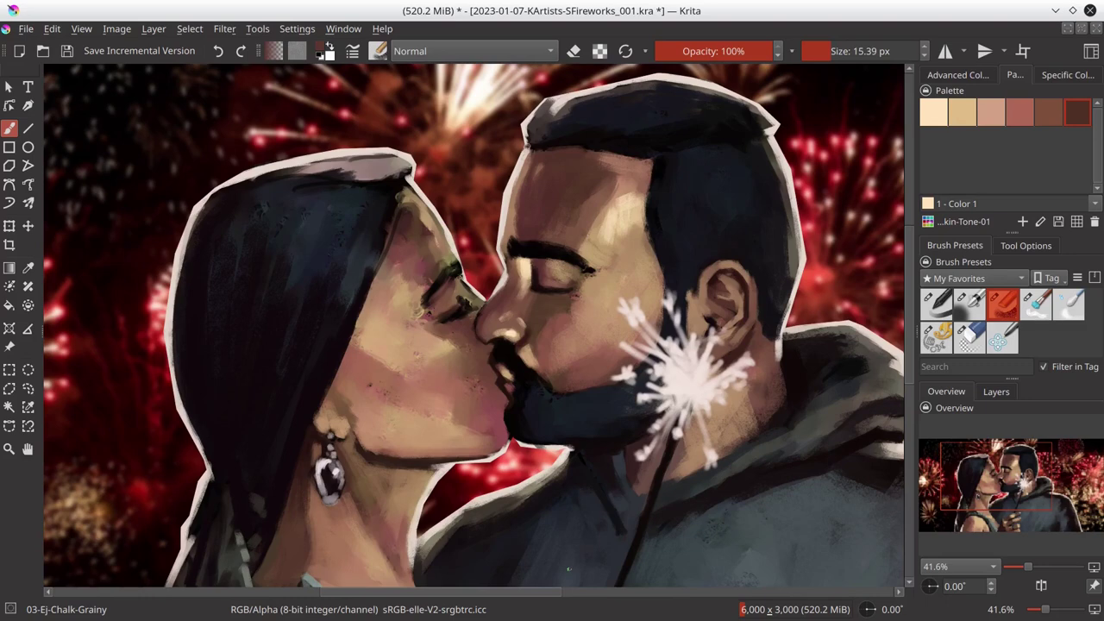
ctrl+click(358, 315)
key(bracketright)
key(bracketright)
key(bracketright)
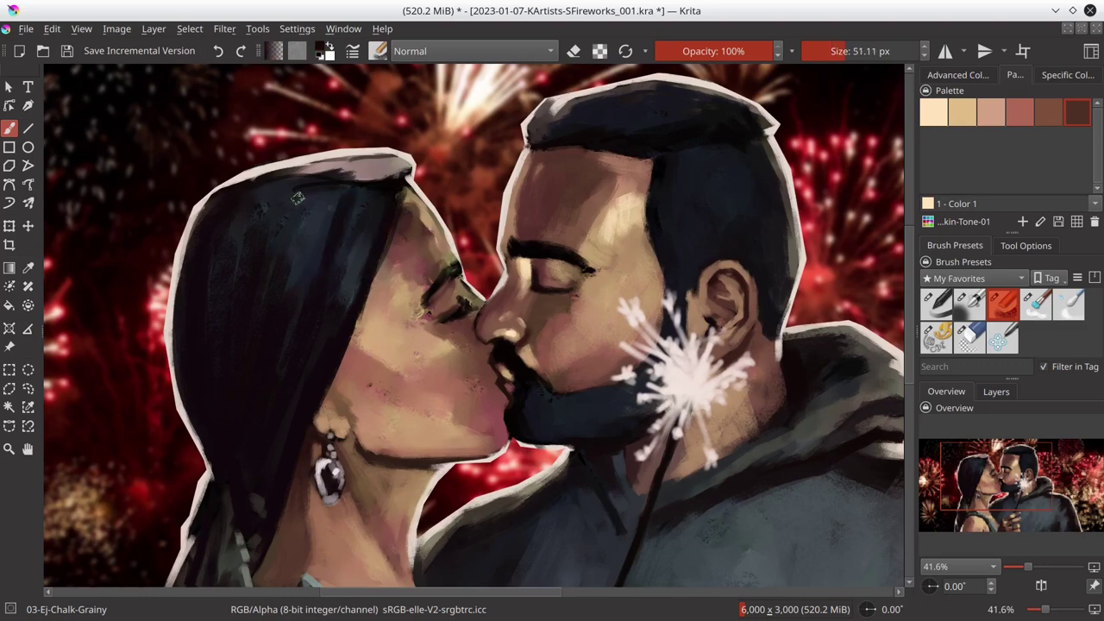
ctrl+click(366, 190)
- Paint dark reddish strokes along the top edge of the woman's hair
click(958, 74)
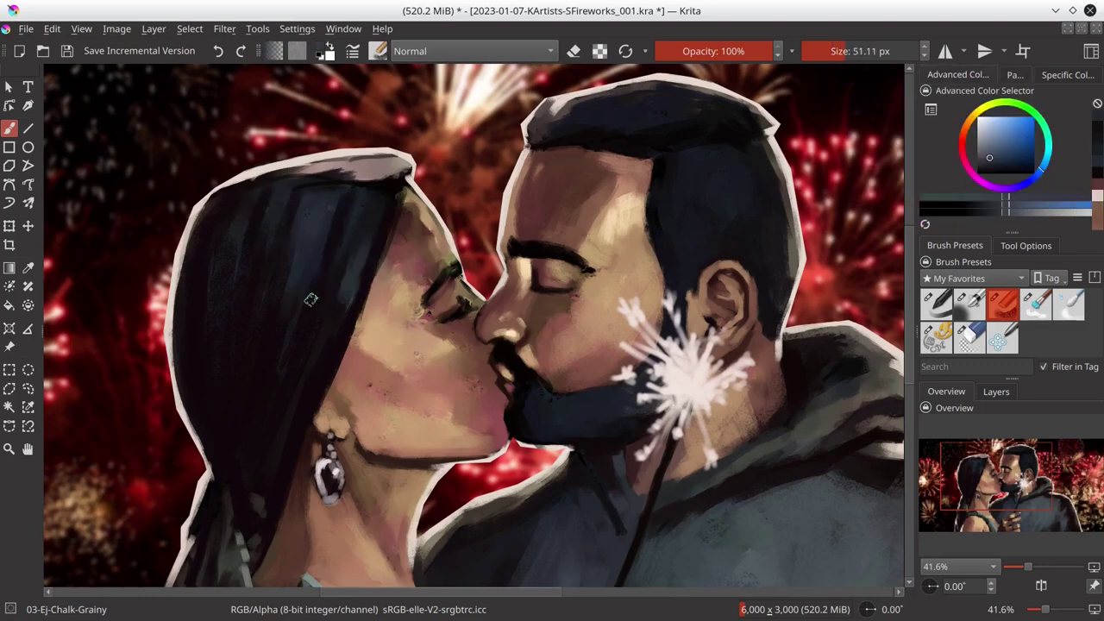
ctrl+click(312, 215)
key(bracketright)
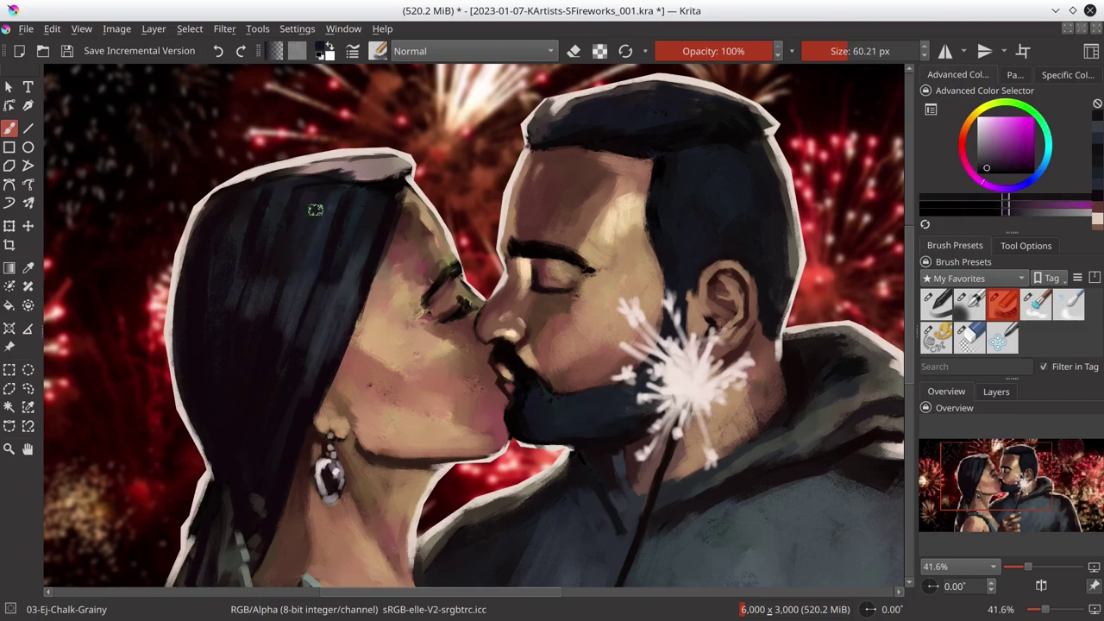
ctrl+click(291, 286)
drag(246, 207, 406, 172)
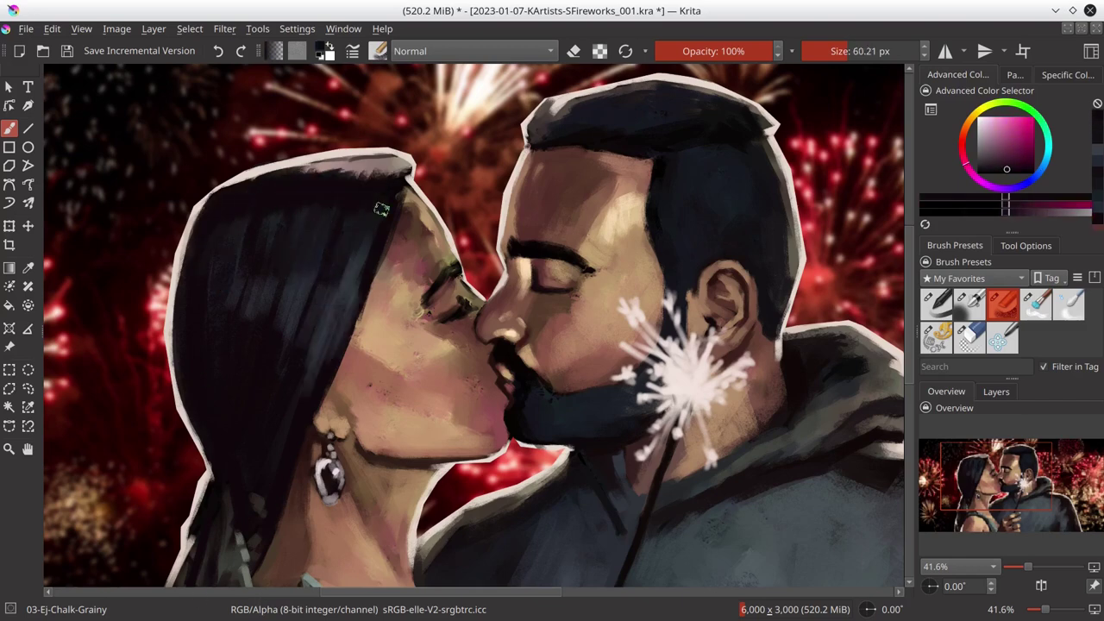
key(bracketleft)
key(bracketleft)
key(bracketleft)
key(bracketleft)
drag(314, 159, 396, 153)
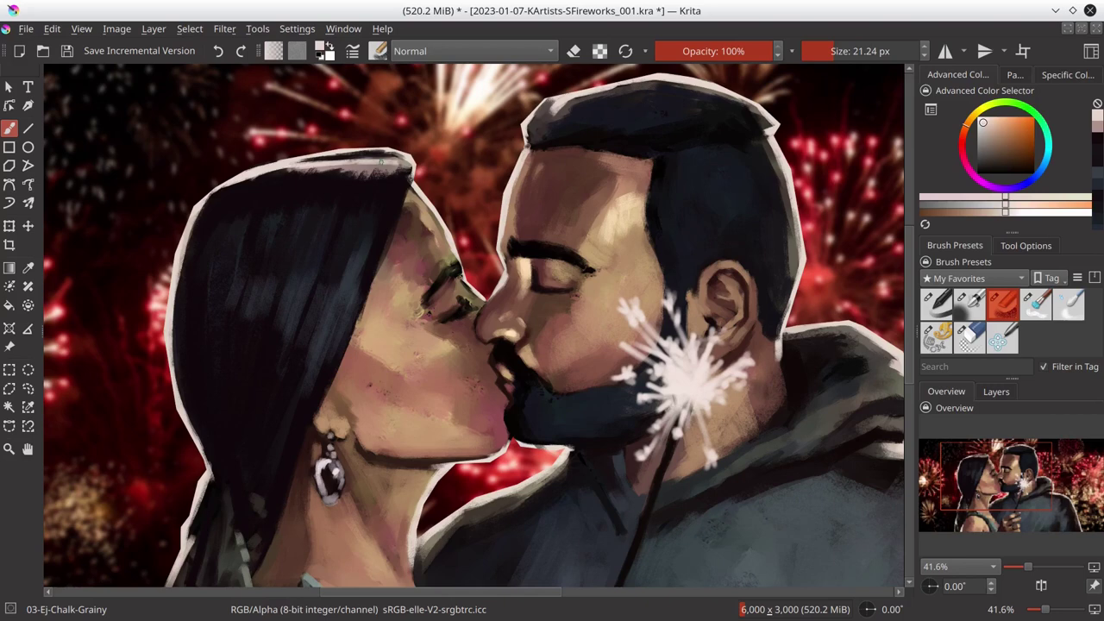
- Add short dark strokes at the woman's hair edge and cheek edge
key(bracketright)
key(bracketright)
drag(400, 217, 376, 279)
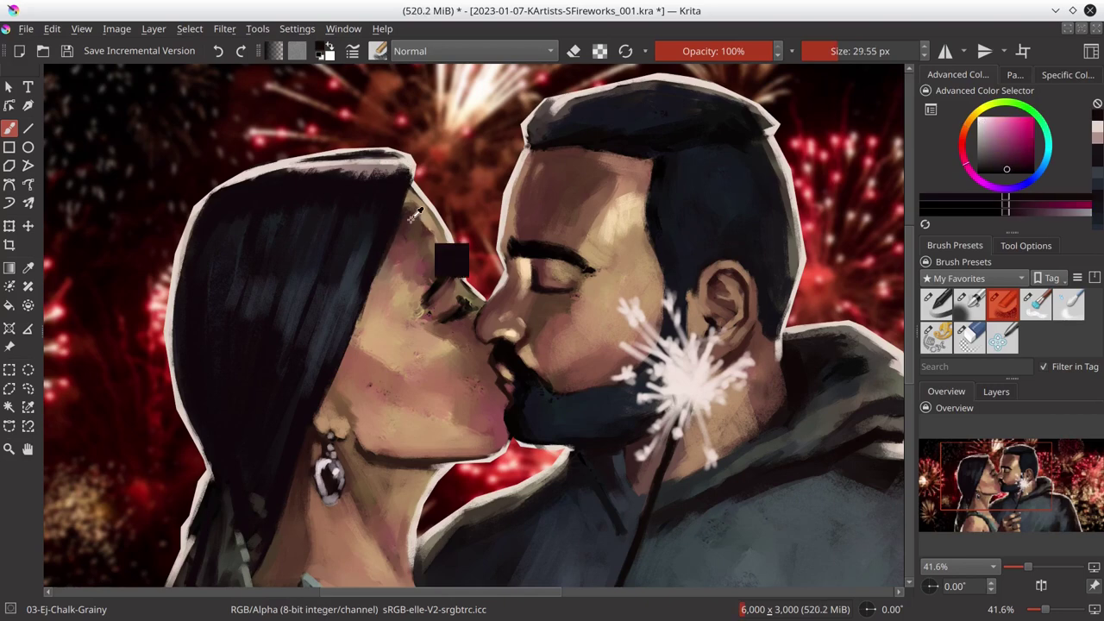
ctrl+click(441, 259)
drag(429, 221, 452, 268)
ctrl+click(450, 276)
key(bracketleft)
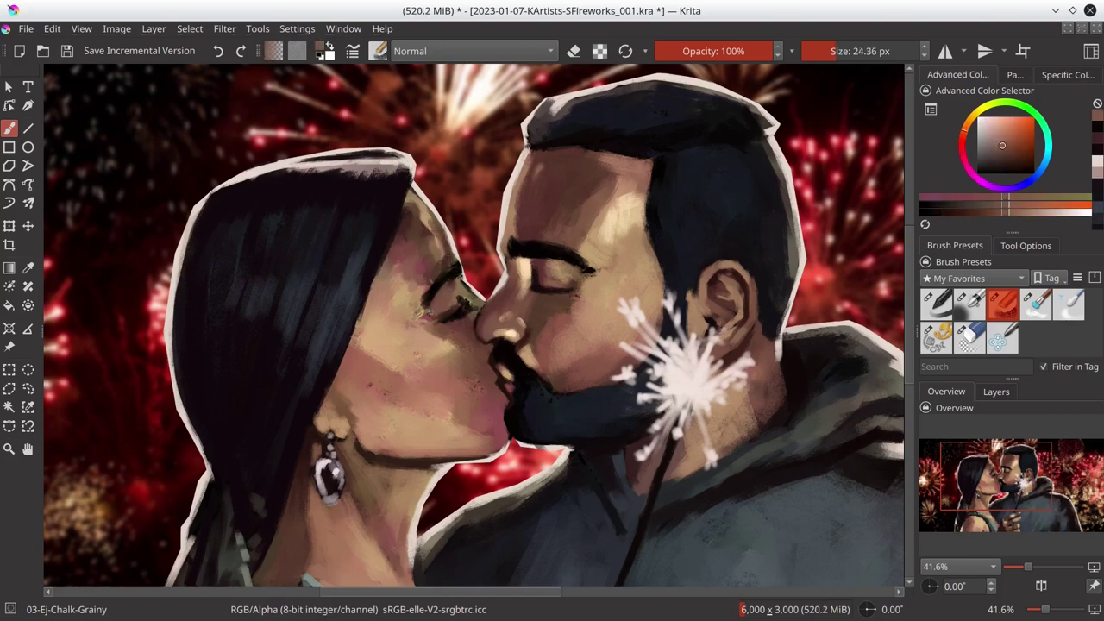
- Repaint the woman's forehead edge and hairline in light skin tone, then save
key(bracketright)
key(bracketright)
key(bracketright)
mouse_move(421, 209)
mouse_down()
mouse_move(402, 252)
mouse_move(465, 304)
mouse_move(432, 293)
mouse_up()
ctrl+click(412, 287)
ctrl+click(411, 258)
key(bracketleft)
key(bracketleft)
ctrl+click(416, 185)
key(bracketleft)
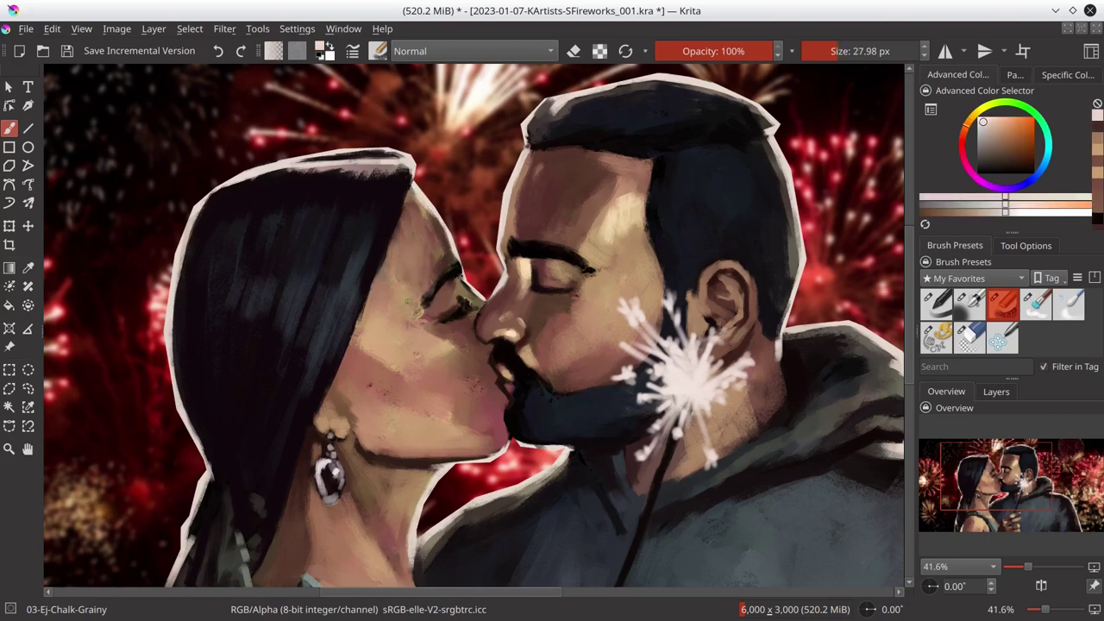
key(ctrl+s)
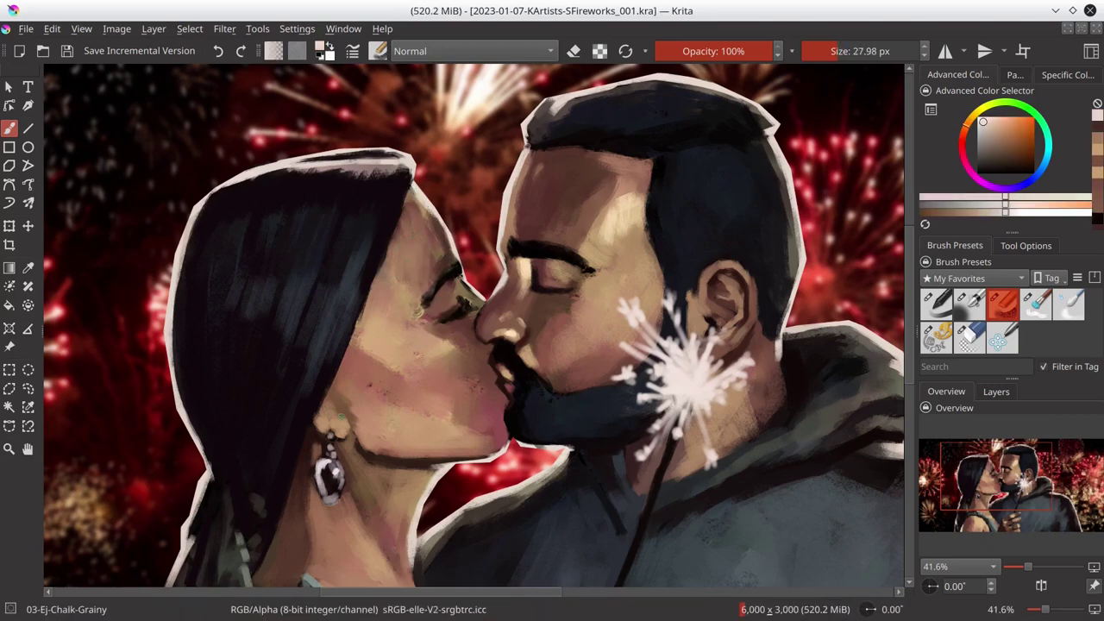
- Rework the area near the woman's earring and jaw with sampled skin tones
key(bracketleft)
ctrl+click(345, 414)
mouse_move(341, 410)
mouse_down()
mouse_move(406, 457)
mouse_move(440, 505)
mouse_up()
ctrl+click(414, 483)
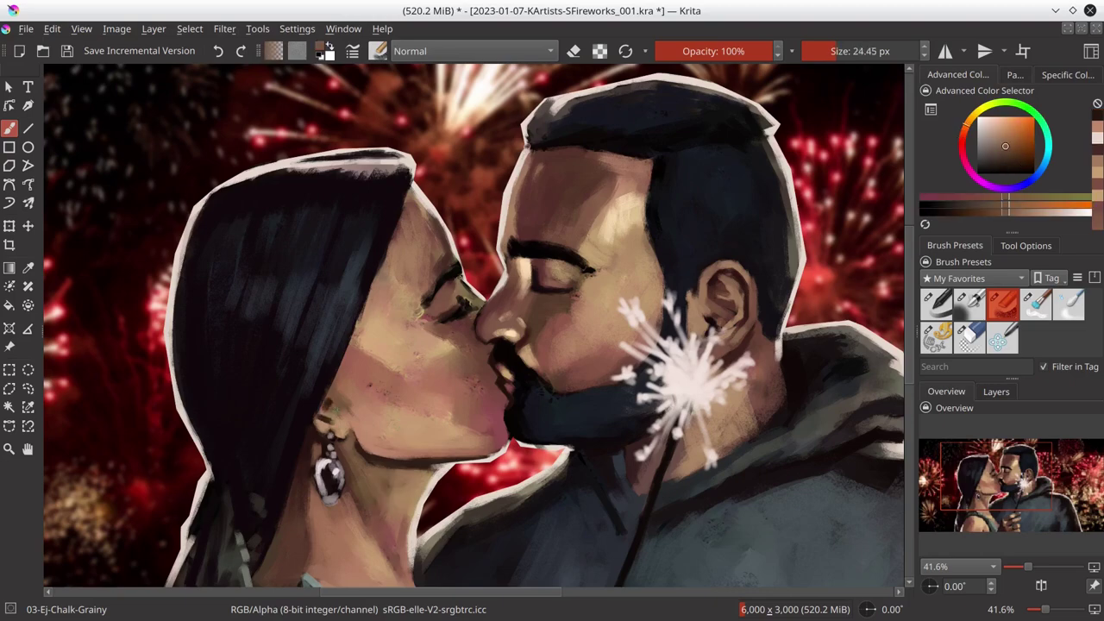
ctrl+click(376, 450)
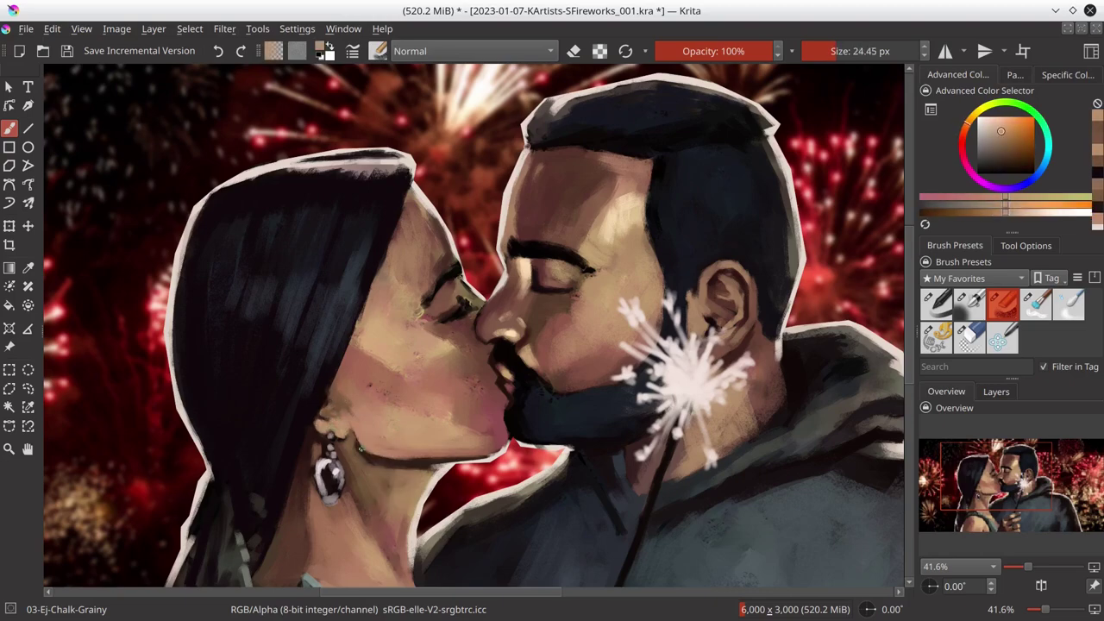
scroll(361, 449, down, 2)
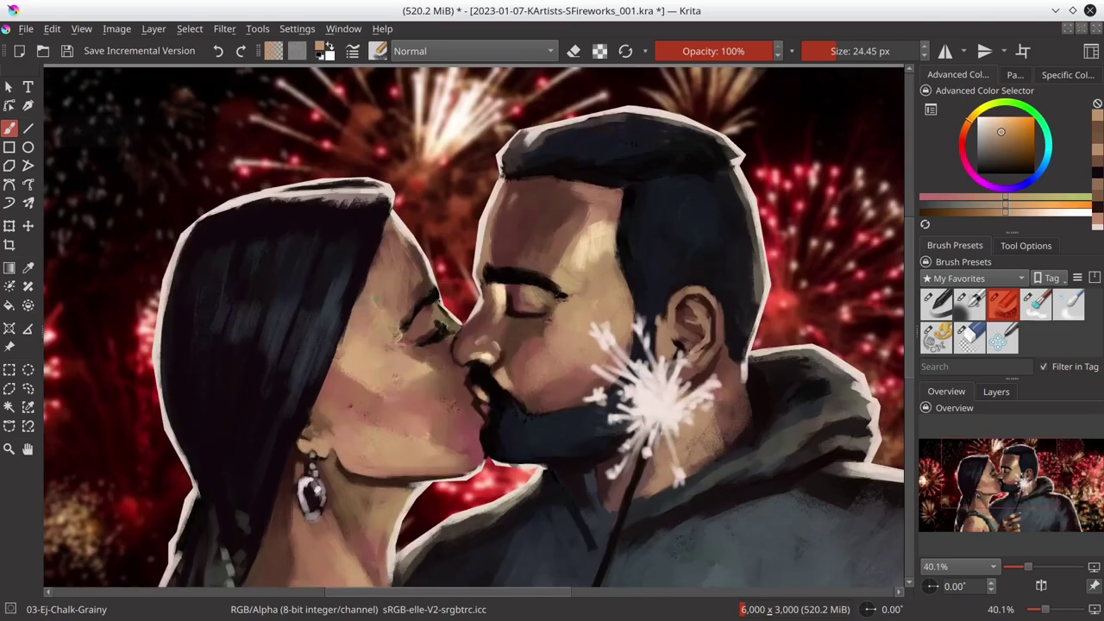
- Sample light tan skin tones and paint highlights on the woman's cheek, chin and lips
scroll(360, 340, up, 2)
key(bracketleft)
ctrl+click(397, 310)
key(bracketright)
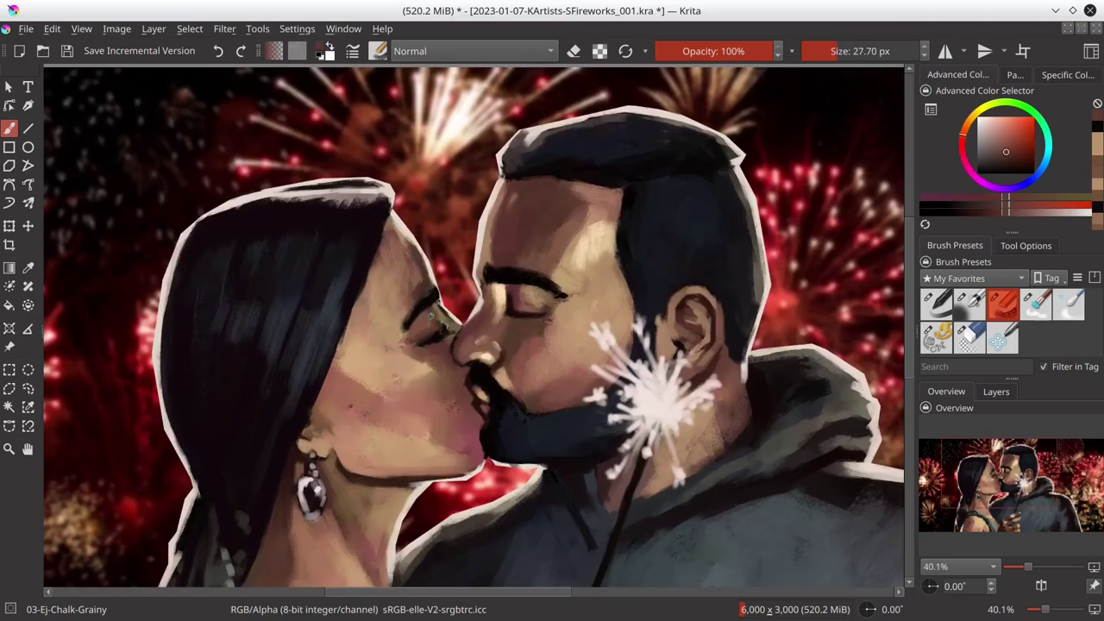
ctrl+click(500, 366)
key(bracketright)
key(bracketright)
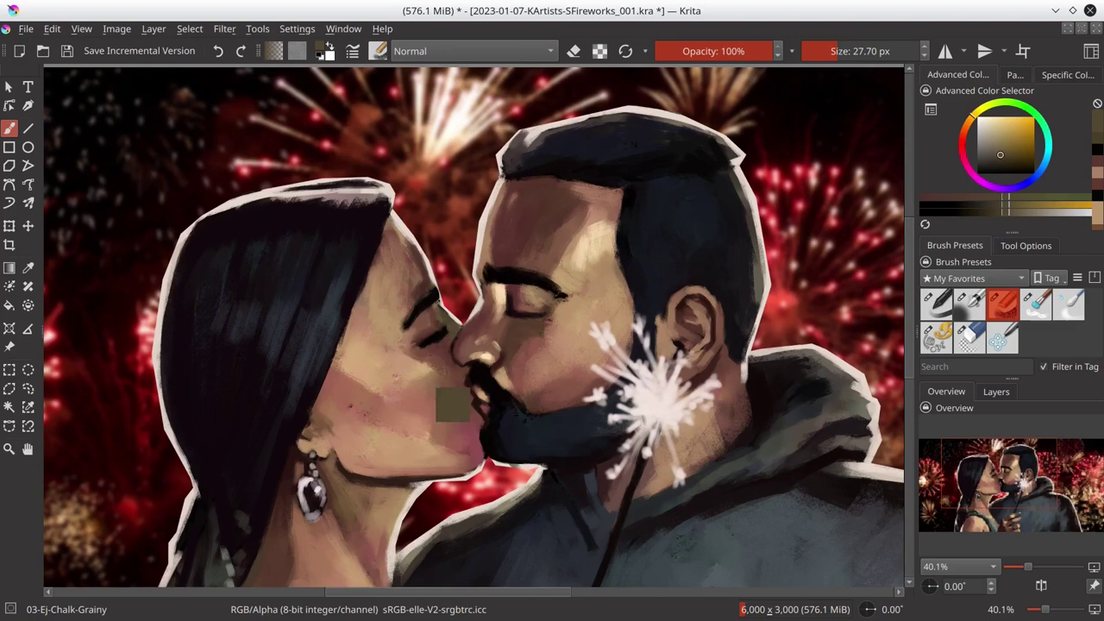
ctrl+click(466, 406)
mouse_move(414, 356)
mouse_down()
mouse_move(441, 404)
mouse_move(345, 427)
mouse_up()
key(bracketleft)
drag(422, 445, 466, 399)
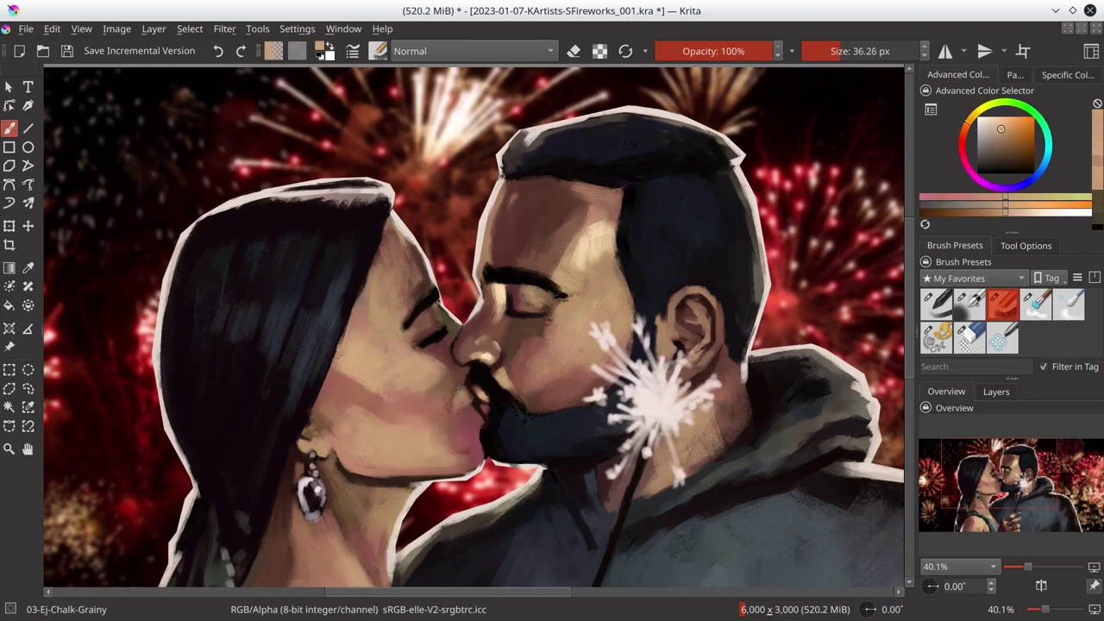
mouse_move(487, 457)
mouse_down()
mouse_move(450, 403)
mouse_move(457, 449)
mouse_up()
- Resample light skin colours and blend further highlights across the woman's cheek and chin
key(bracketright)
key(bracketright)
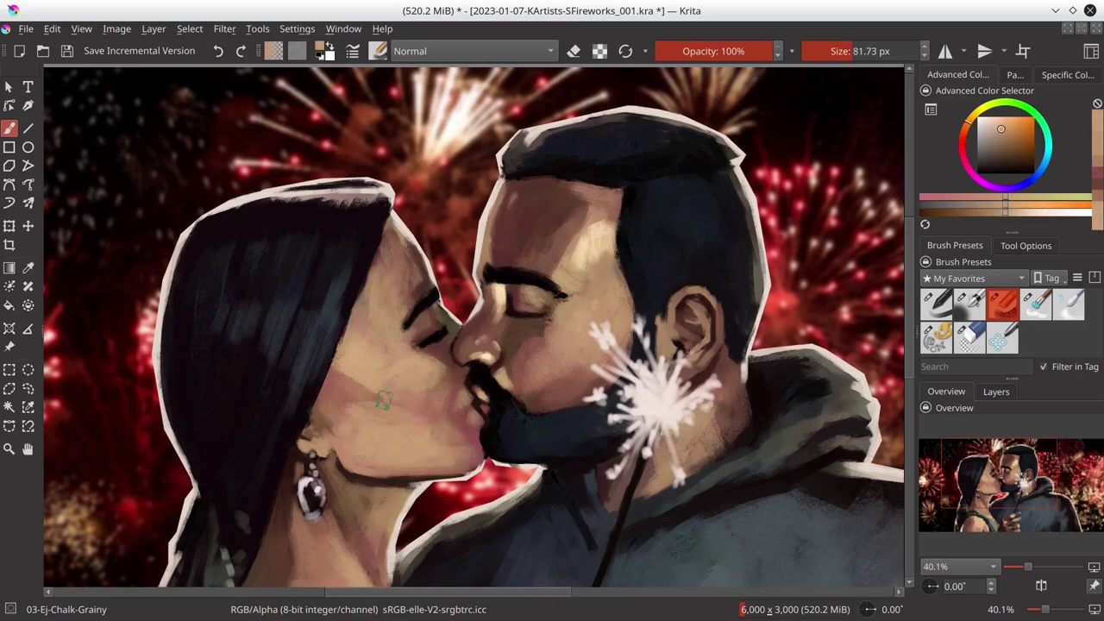
ctrl+click(402, 383)
scroll(402, 382, down, 5)
scroll(435, 326, up, 3)
key(bracketright)
key(bracketright)
ctrl+click(393, 393)
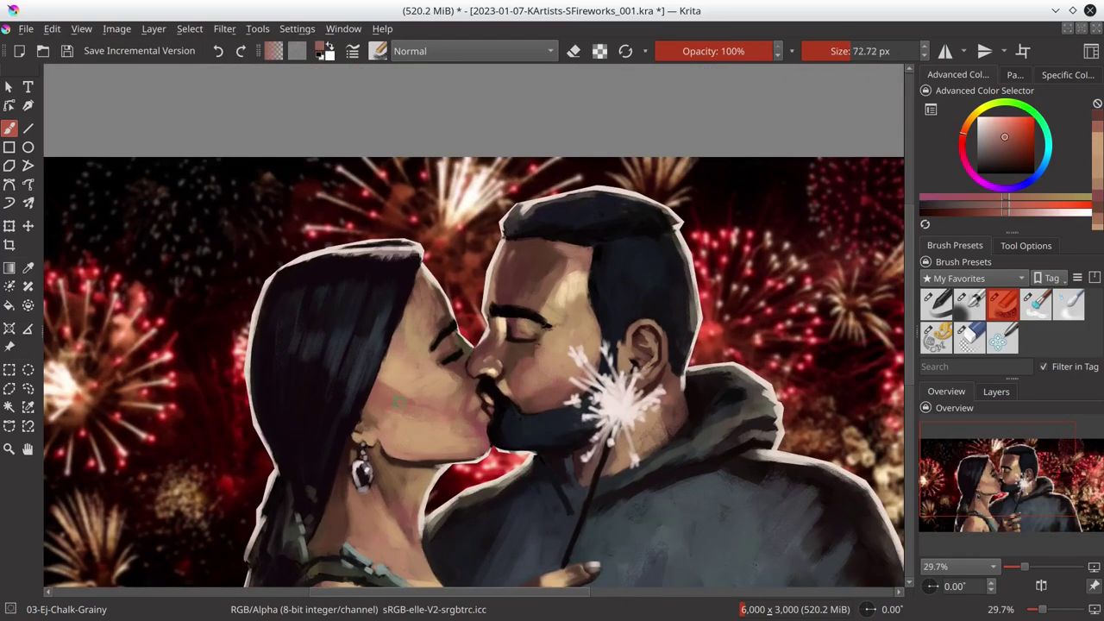
drag(426, 431, 449, 436)
key(bracketleft)
ctrl+click(438, 296)
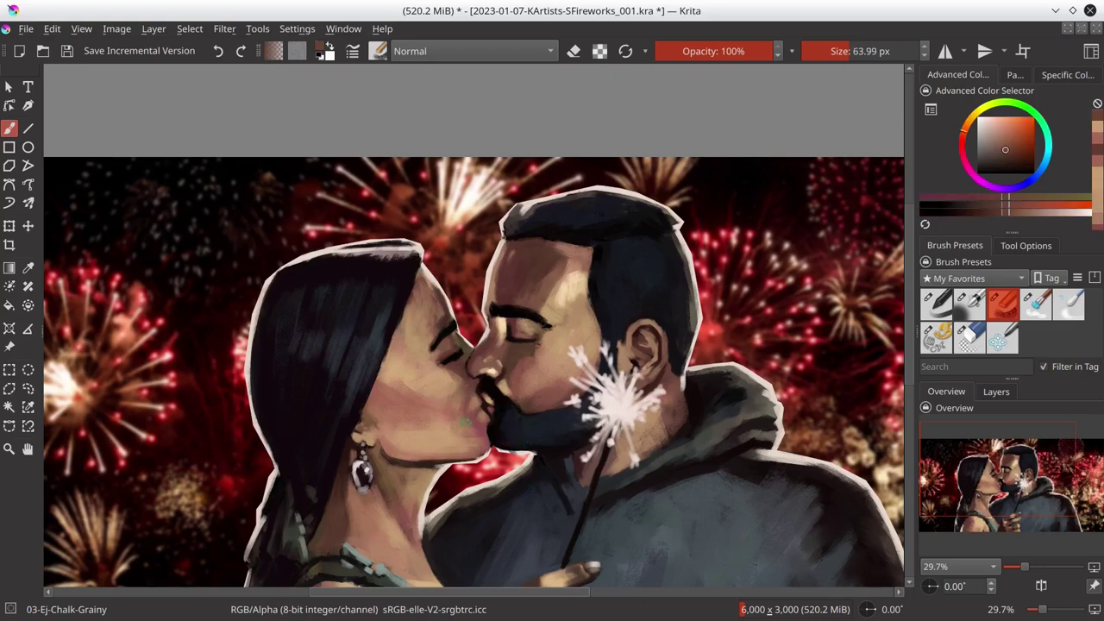
scroll(455, 373, up, 2)
key(bracketleft)
key(bracketleft)
key(bracketleft)
ctrl+click(457, 371)
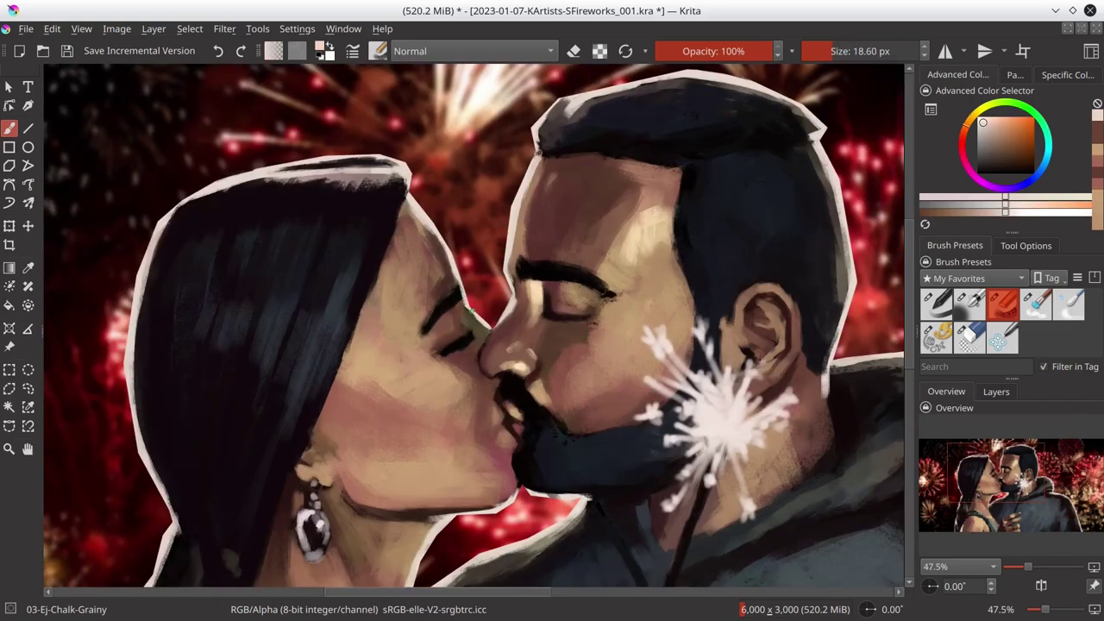
scroll(460, 382, down, 2)
key(bracketleft)
key(bracketright)
key(bracketright)
key(bracketright)
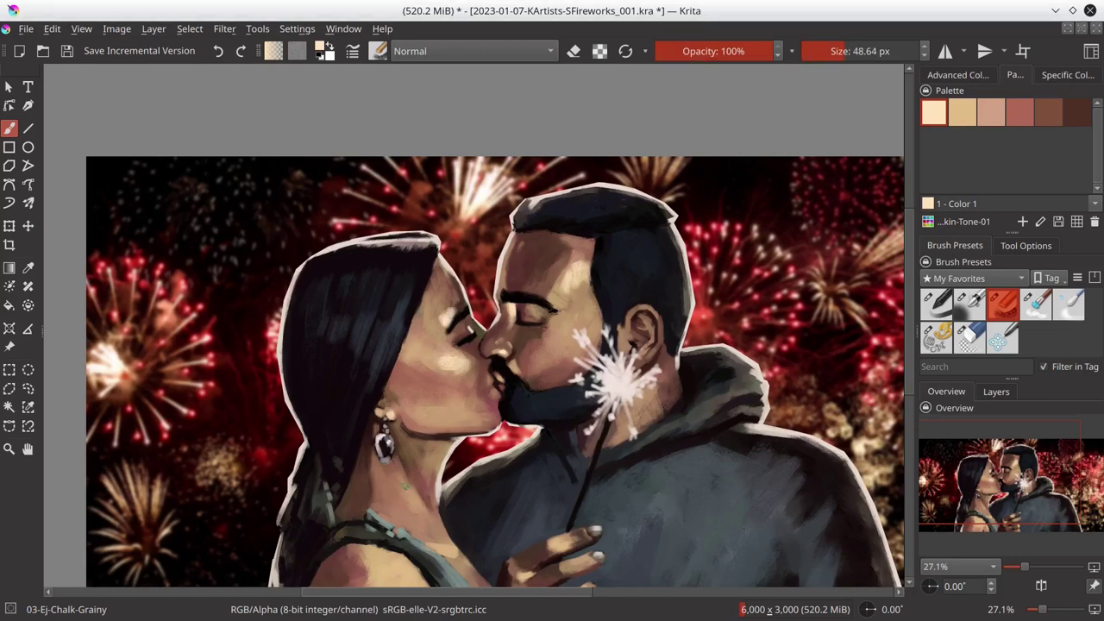
- Zoom out, save the painting with Ctrl+S, and show the layer list
scroll(414, 431, down, 2)
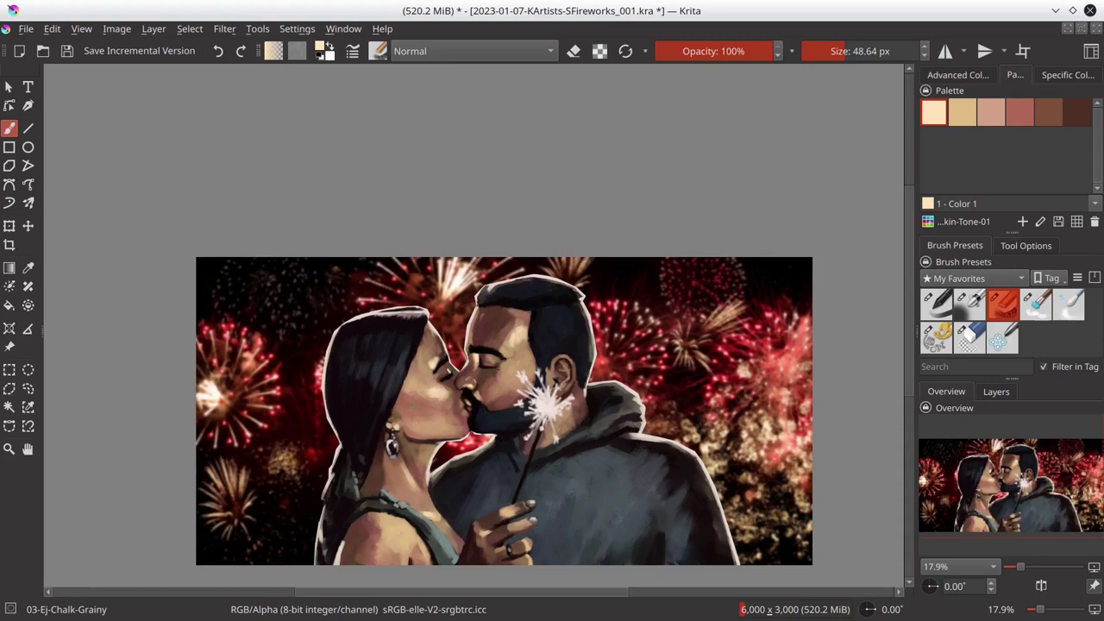
scroll(431, 371, up, 2)
scroll(431, 371, down, 3)
scroll(431, 371, down, 2)
key(ctrl+s)
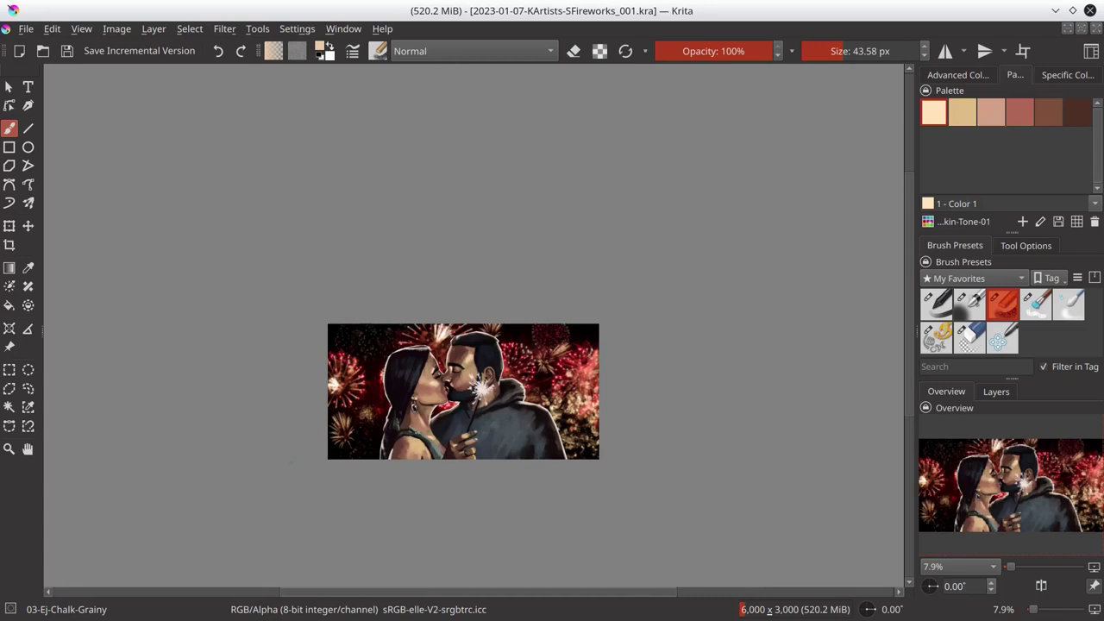
click(996, 392)
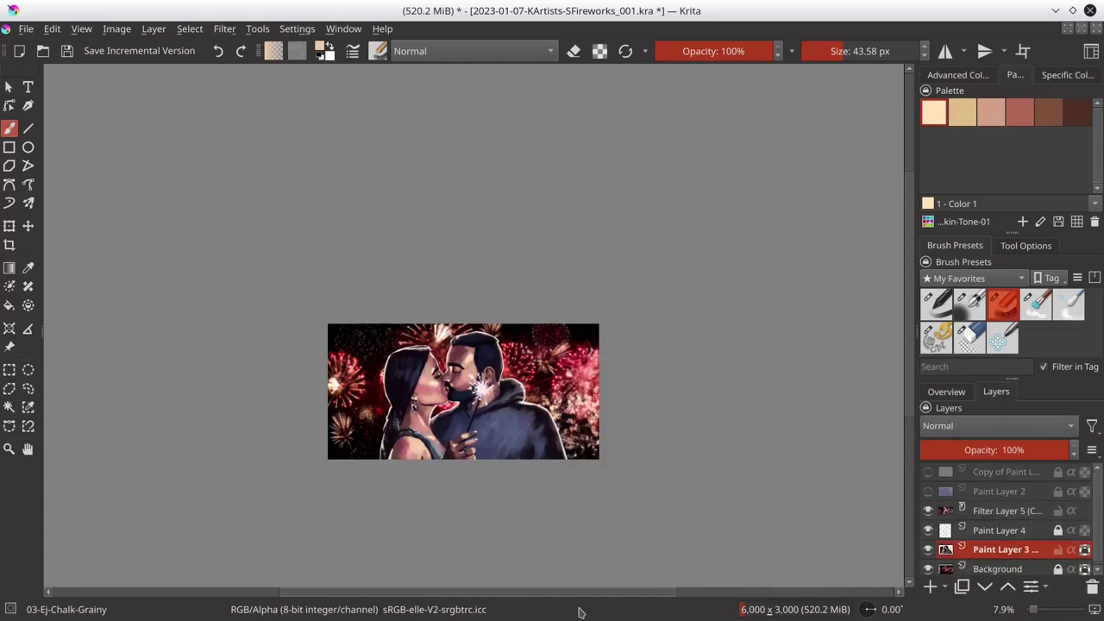
key(Page_Up)
- Set the new layer to Color Dodge and dab glow near the sparkler with Airbrush-Soft
key(Insert)
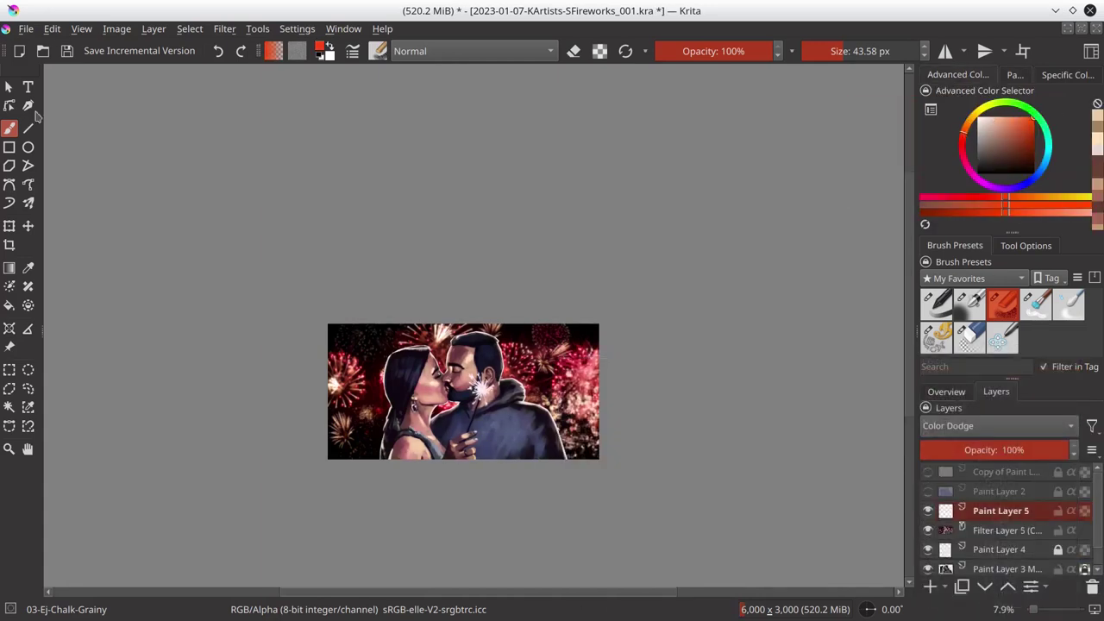
key(comma)
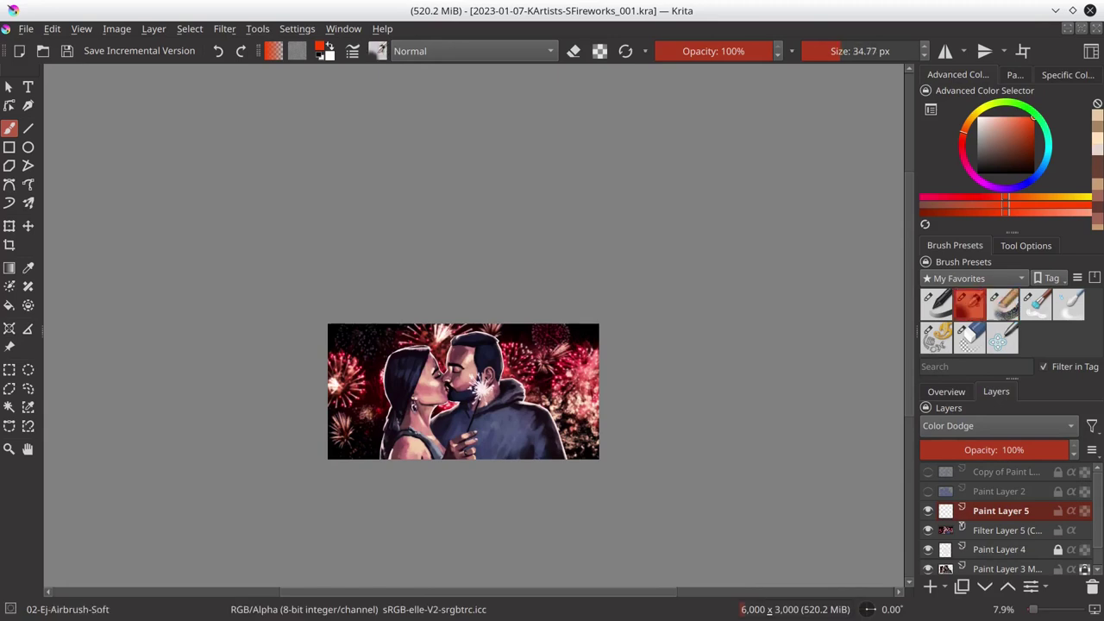
key(bracketright)
click(468, 360)
key(bracketright)
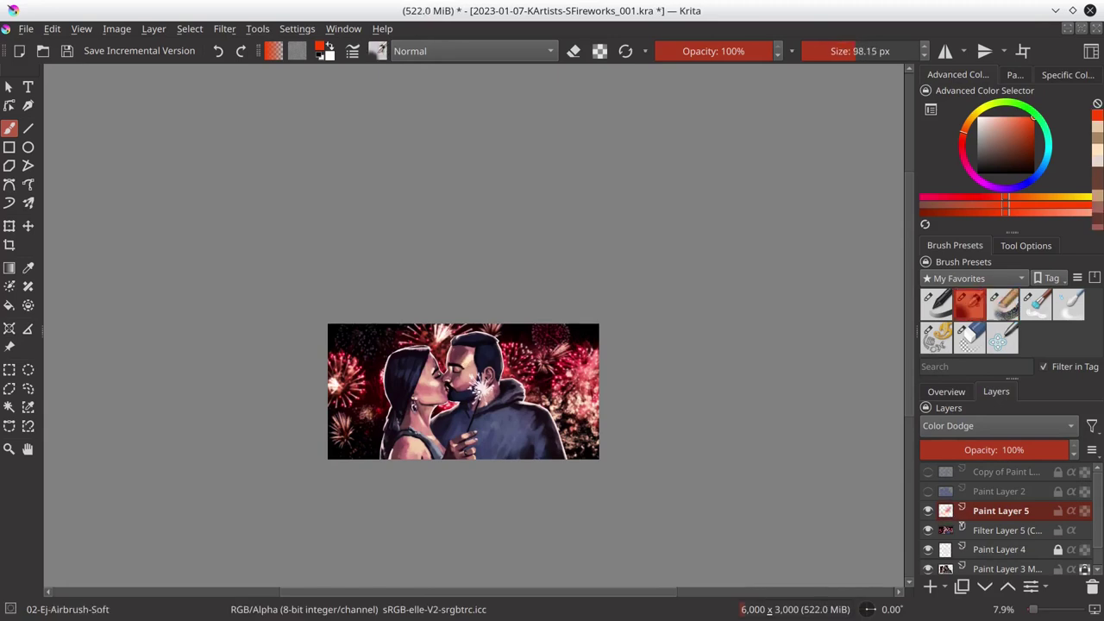
key(bracketright)
click(471, 376)
key(bracketright)
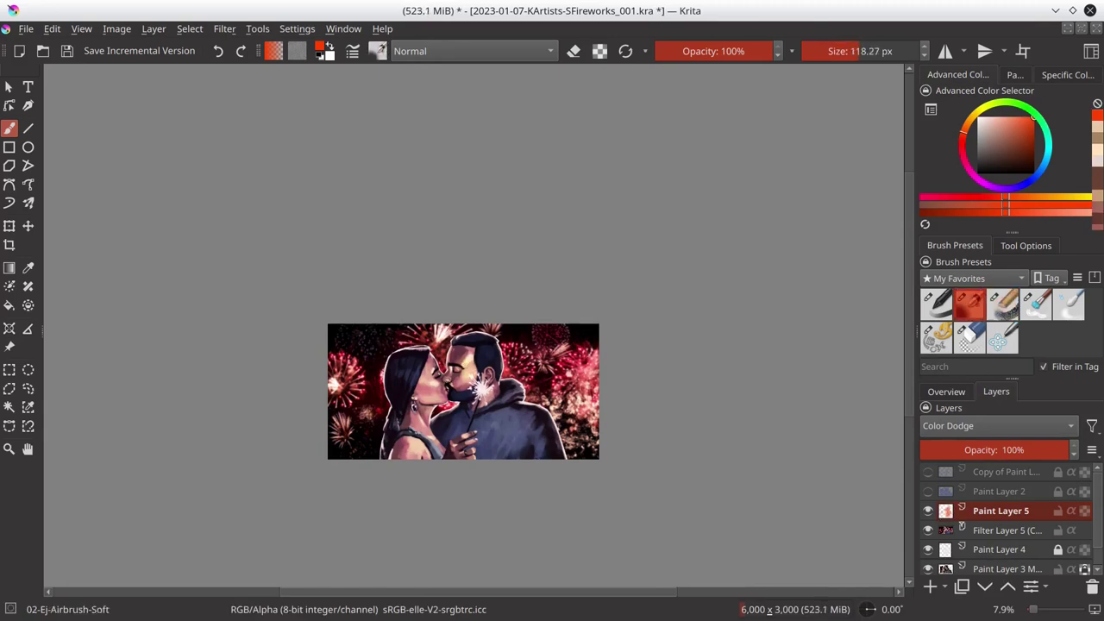
key(bracketleft)
- Airbrush warm light over the woman's chest and glowing rays around the sparkler
scroll(486, 394, up, 2)
key(bracketleft)
key(bracketleft)
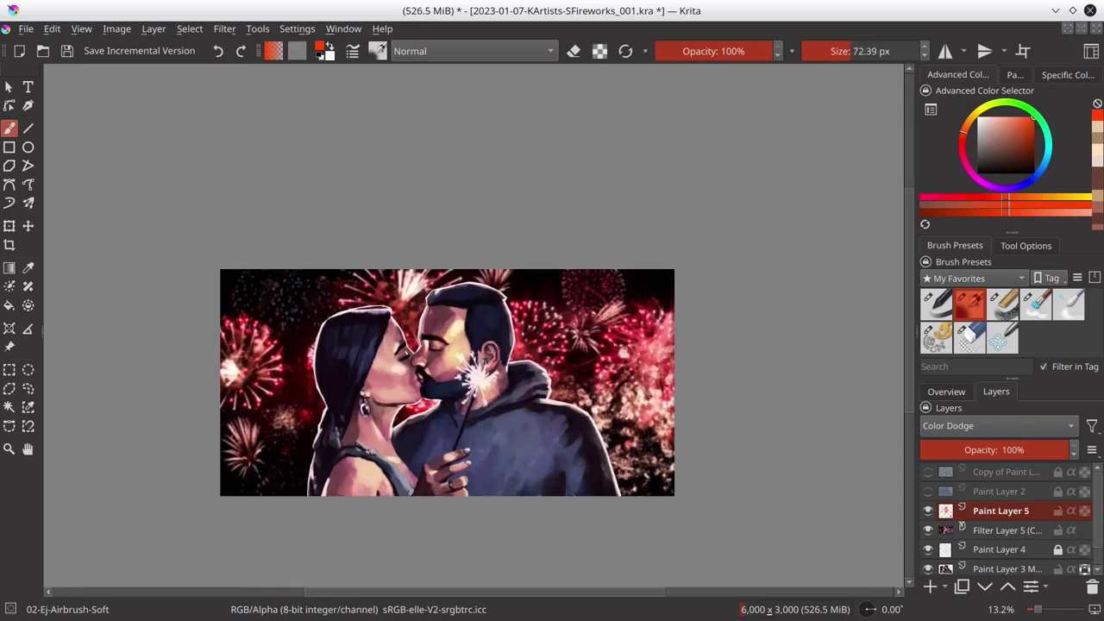
key(bracketleft)
key(bracketright)
key(bracketright)
key(bracketright)
key(bracketright)
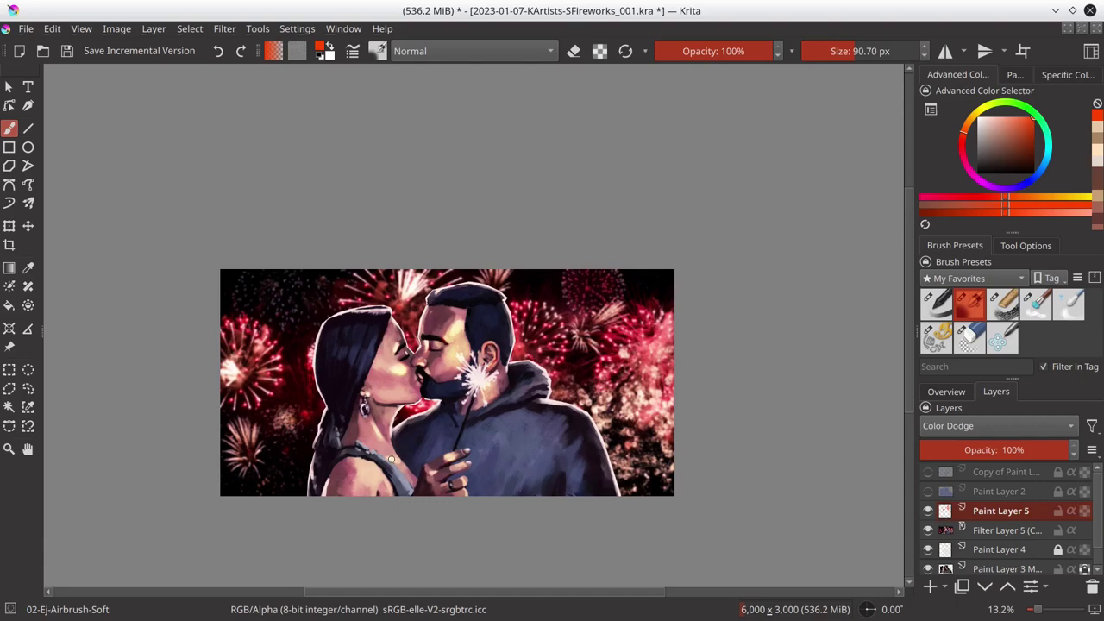
key(bracketright)
drag(375, 470, 373, 470)
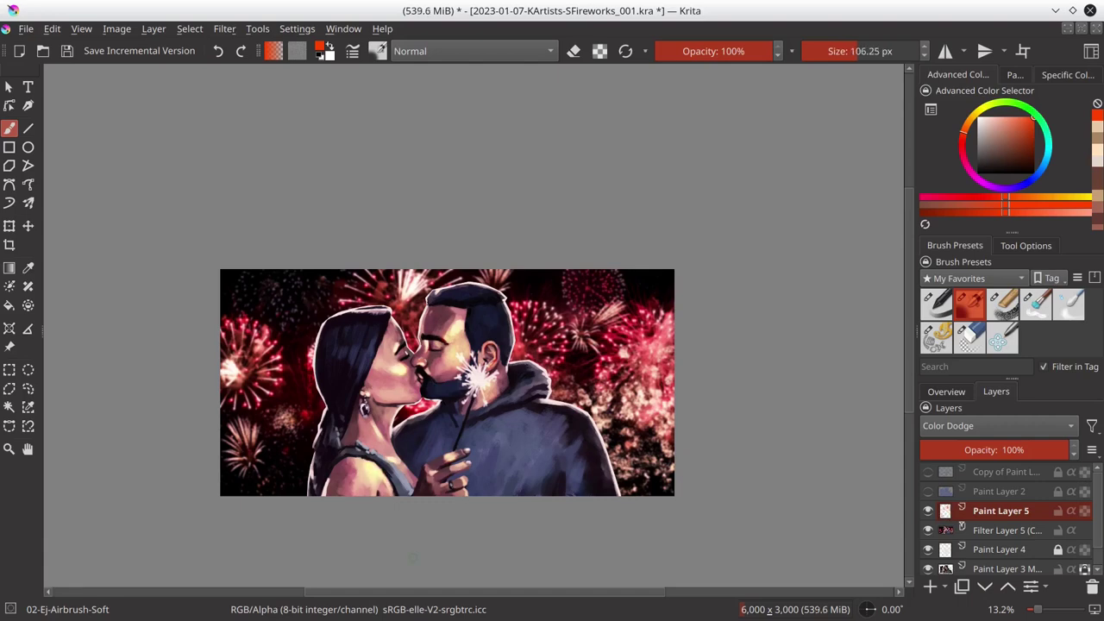
scroll(465, 383, up, 4)
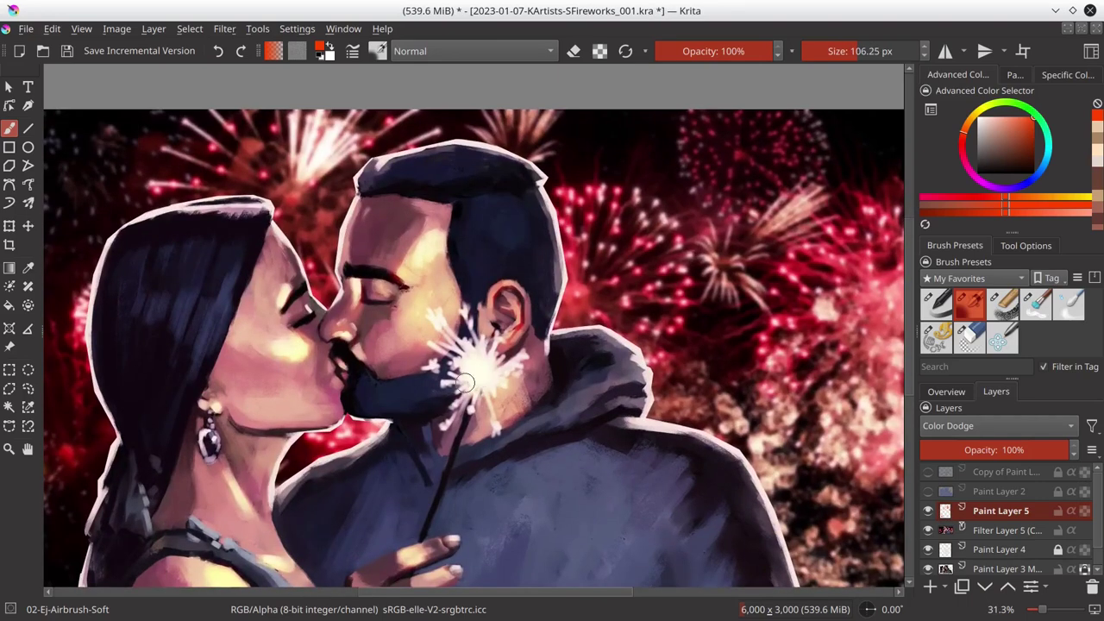
key(bracketleft)
key(bracketleft)
key(bracketleft)
key(bracketleft)
key(bracketleft)
key(bracketleft)
mouse_move(454, 382)
mouse_down()
mouse_move(429, 364)
mouse_move(444, 318)
mouse_move(476, 309)
mouse_up()
drag(485, 347, 517, 361)
- Choose a new glow colour, save, and paint rim light along the jacket and head
key(bracketright)
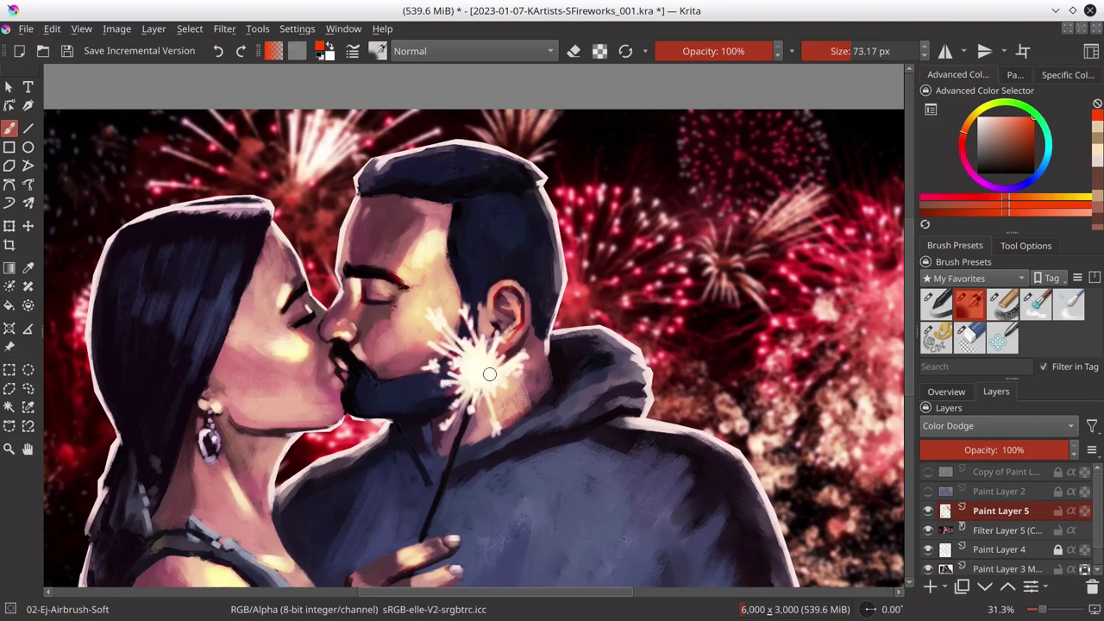
key(bracketright)
key(minus)
key(minus)
key(minus)
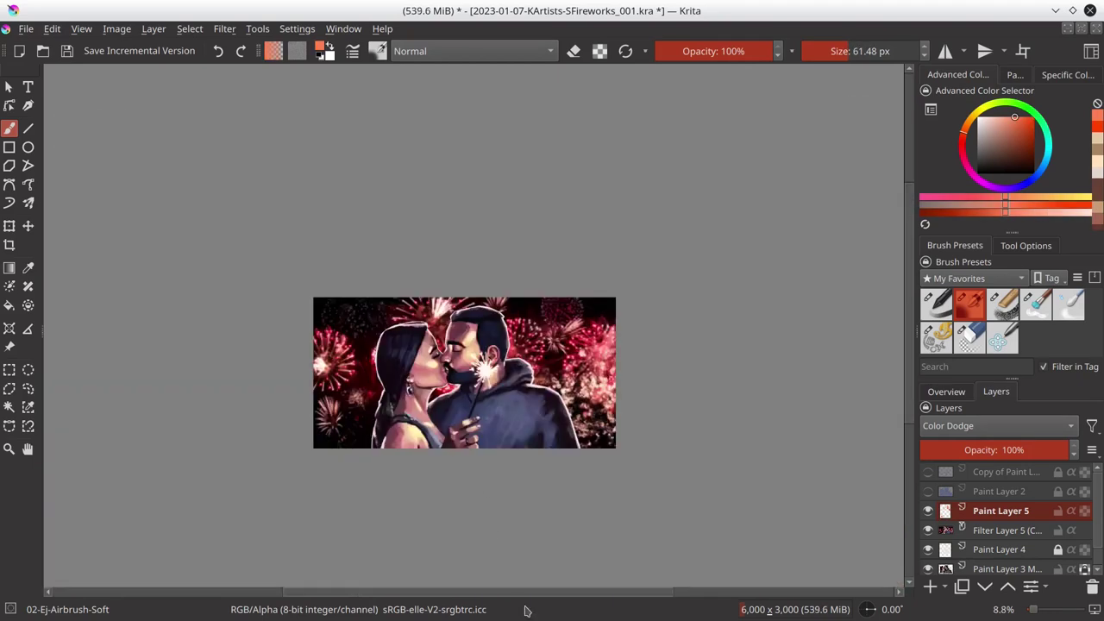
click(1031, 153)
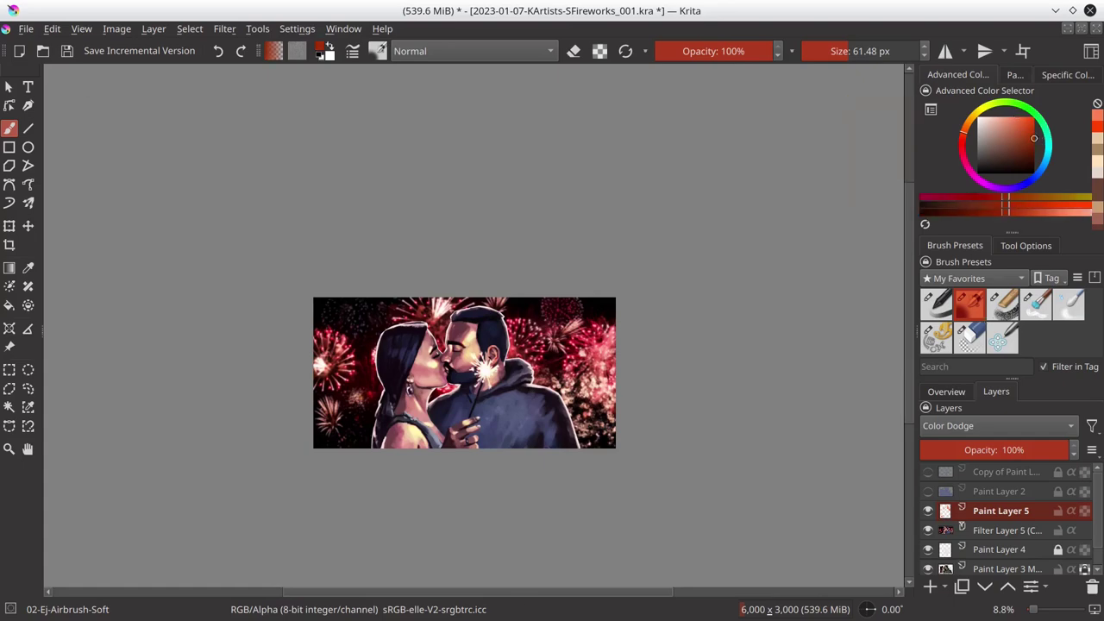
key(ctrl+s)
scroll(531, 419, up, 3)
key(bracketright)
key(bracketright)
mouse_move(513, 375)
mouse_down()
mouse_move(617, 517)
mouse_move(483, 302)
mouse_move(440, 297)
mouse_move(442, 256)
mouse_up()
- Rim-light the man's head, the woman's neck and jacket edge, and her hair
key(bracketleft)
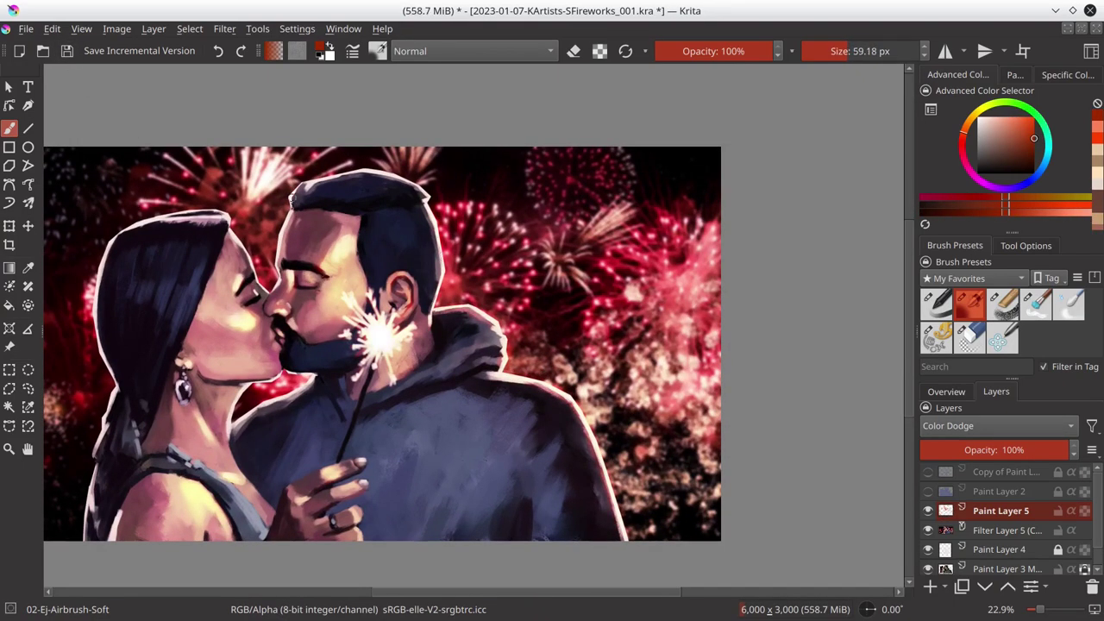
key(bracketleft)
drag(291, 200, 431, 194)
drag(293, 212, 276, 290)
key(bracketleft)
key(bracketright)
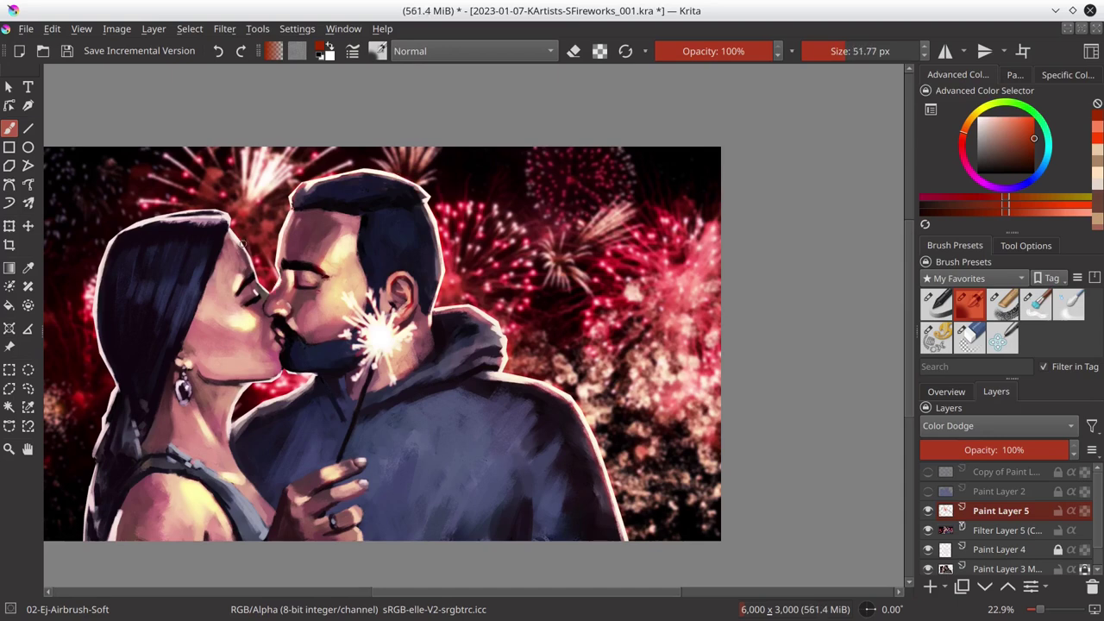
drag(307, 385, 238, 426)
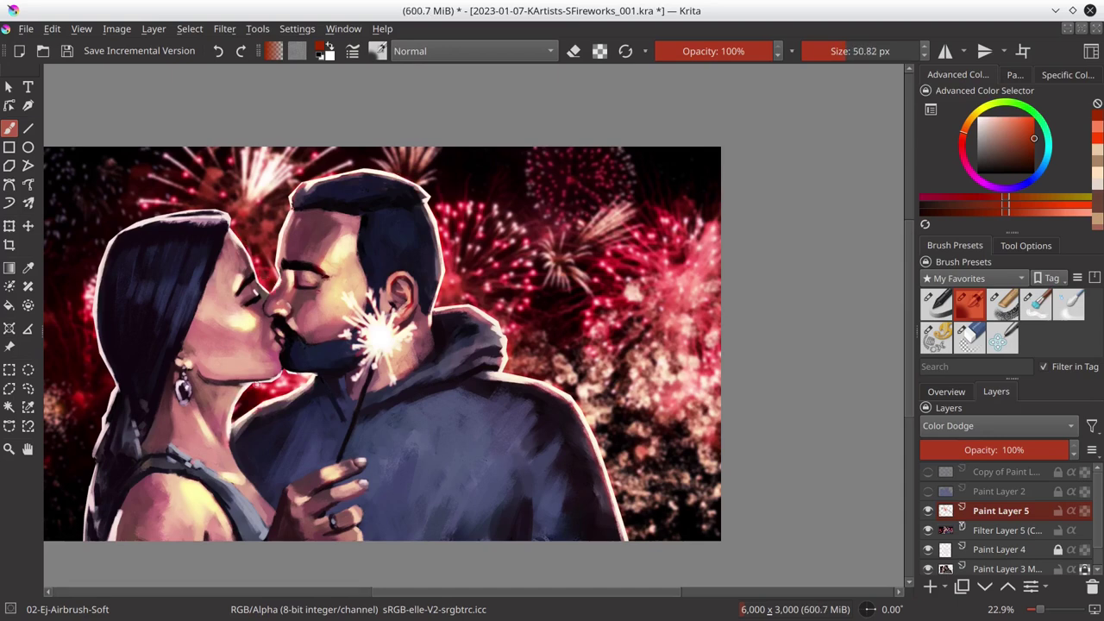
mouse_move(254, 222)
mouse_down()
mouse_move(293, 204)
mouse_move(369, 202)
mouse_up()
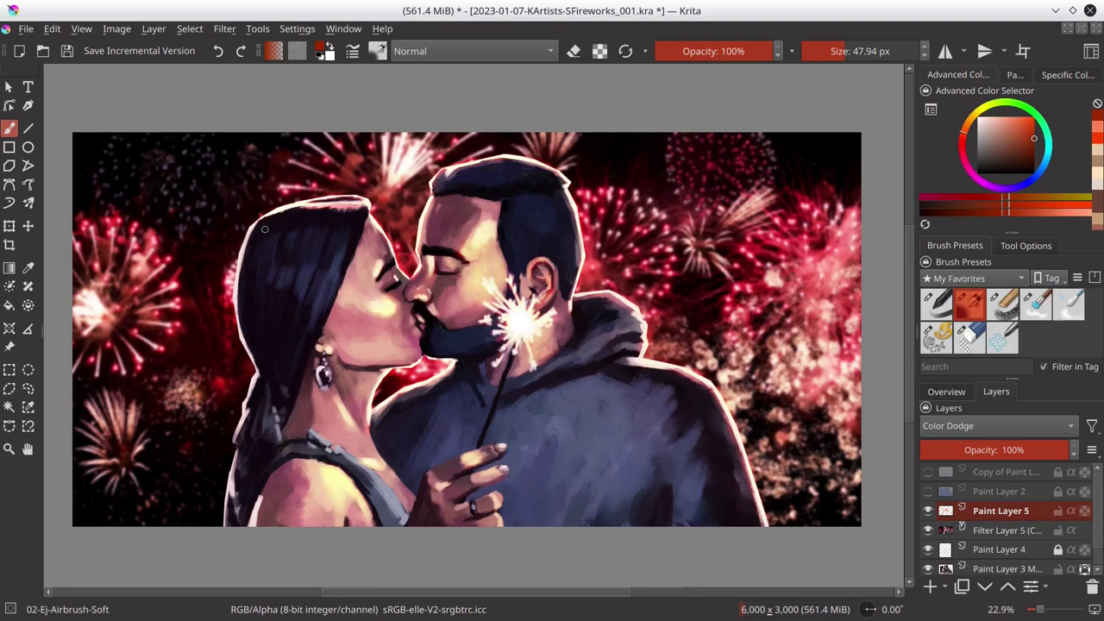
drag(252, 229, 237, 319)
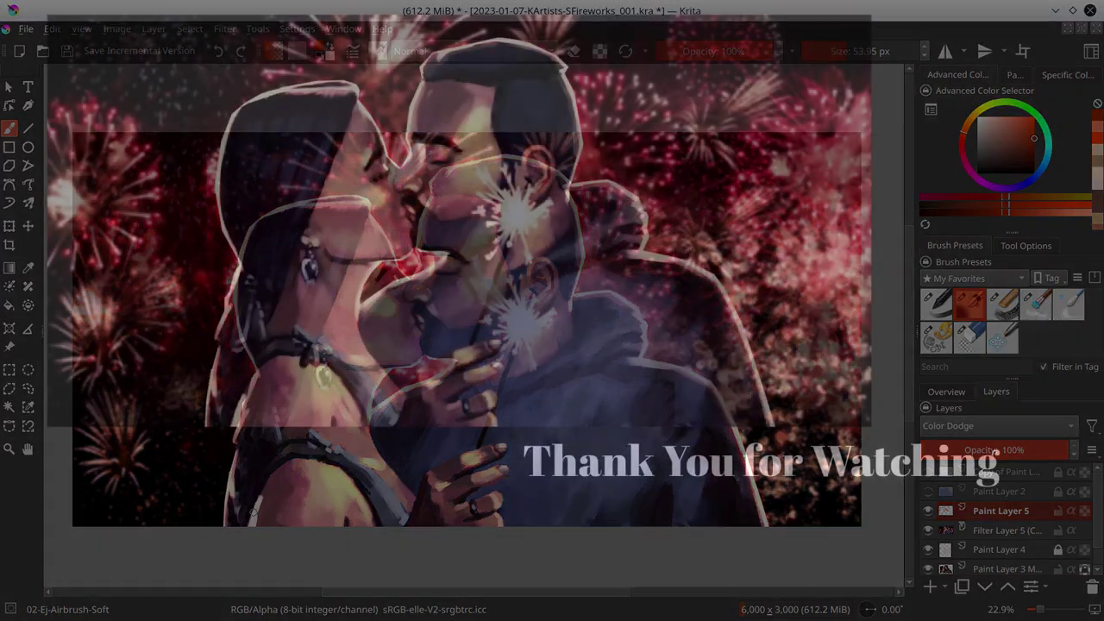